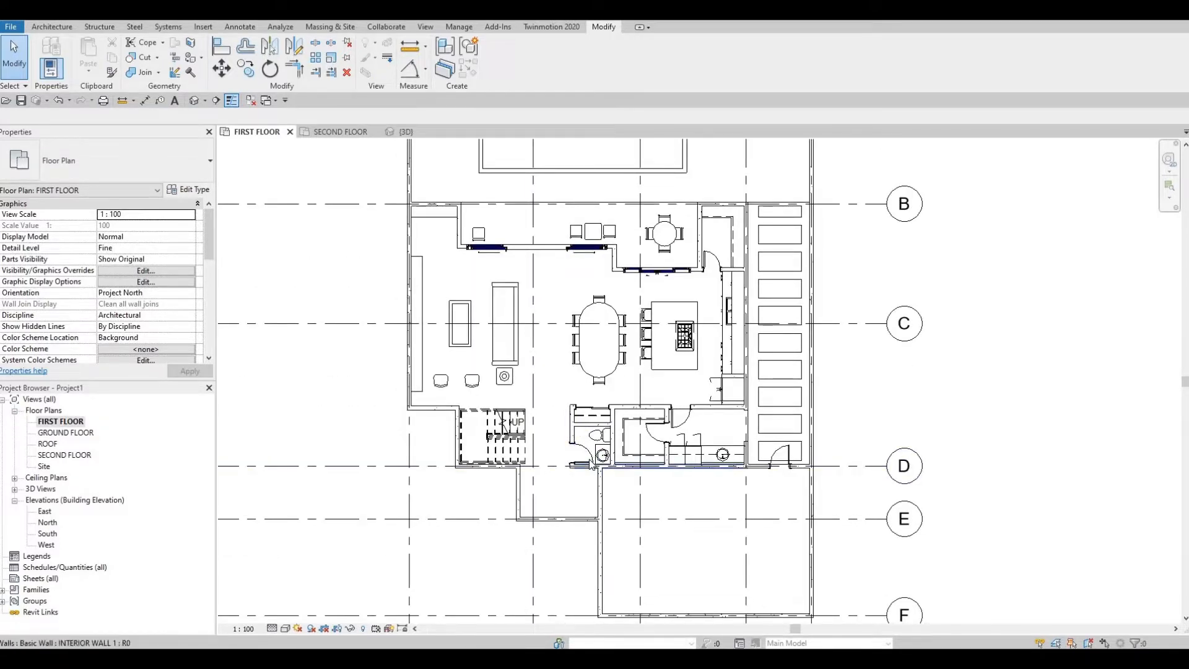
{"action": "scroll", "coordinate": [586, 465], "scroll_direction": "up", "scroll_amount": 2}
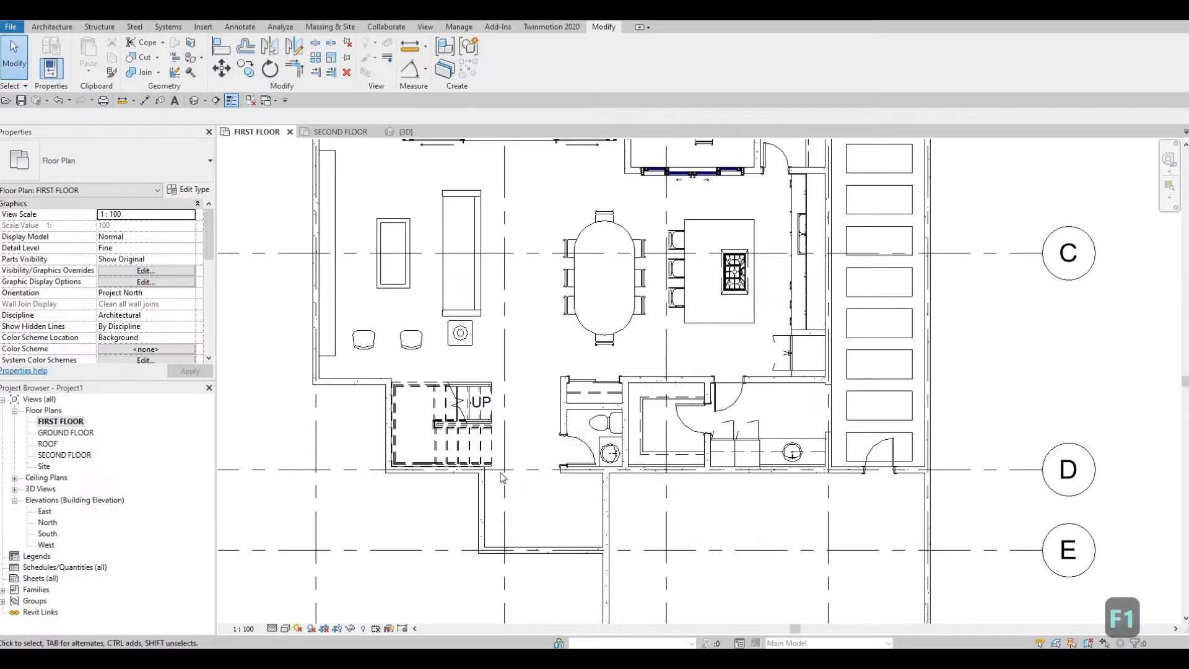
{"action": "middle_click_drag", "start_coordinate": [651, 514], "coordinate": [638, 375]}
{"action": "scroll", "coordinate": [685, 379], "scroll_direction": "down", "scroll_amount": 2}
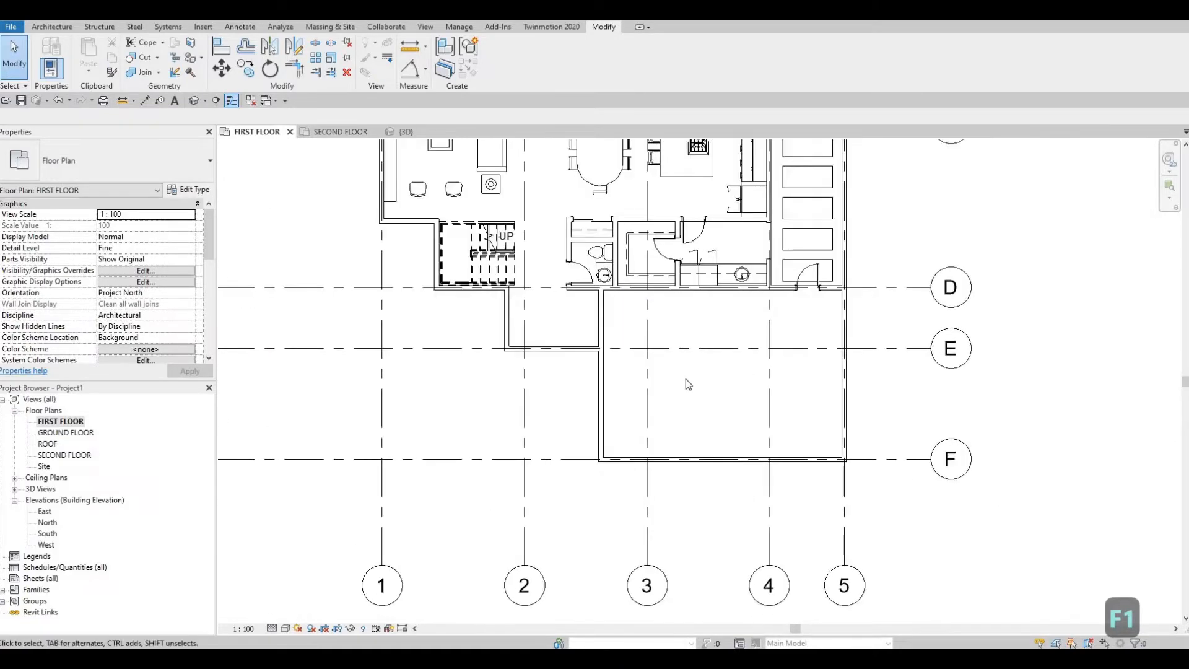
{"action": "middle_click_drag", "start_coordinate": [714, 425], "coordinate": [673, 490]}
{"action": "scroll", "coordinate": [684, 486], "scroll_direction": "up", "scroll_amount": 2}
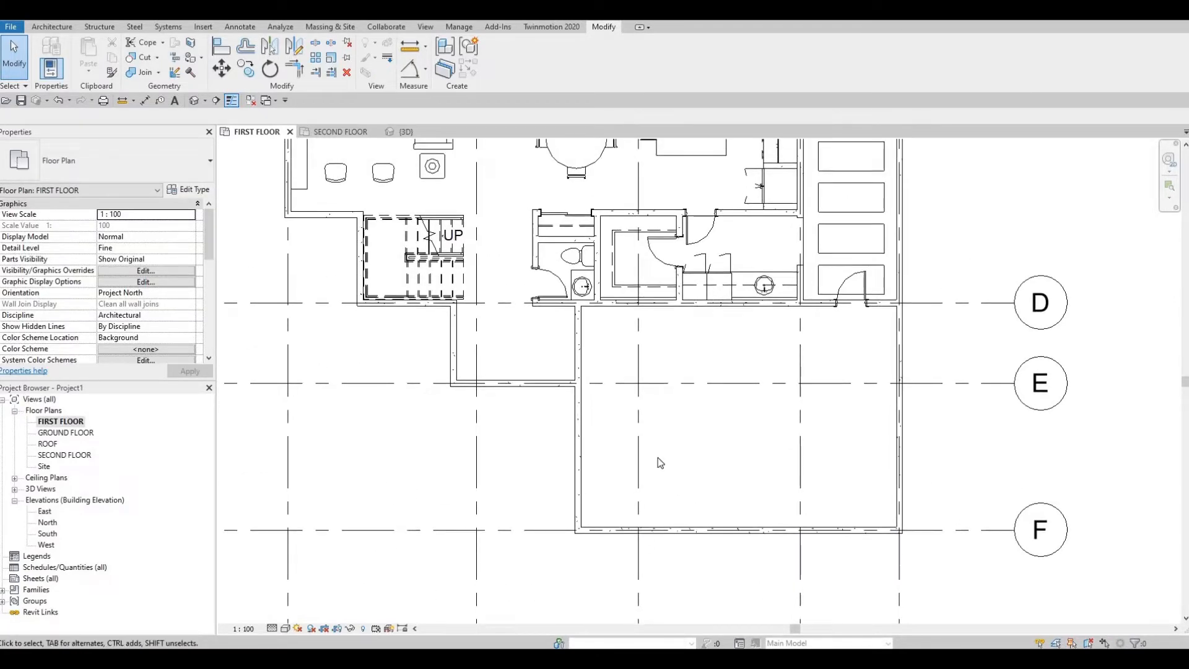
{"action": "scroll", "coordinate": [607, 402], "scroll_direction": "down", "scroll_amount": 2}
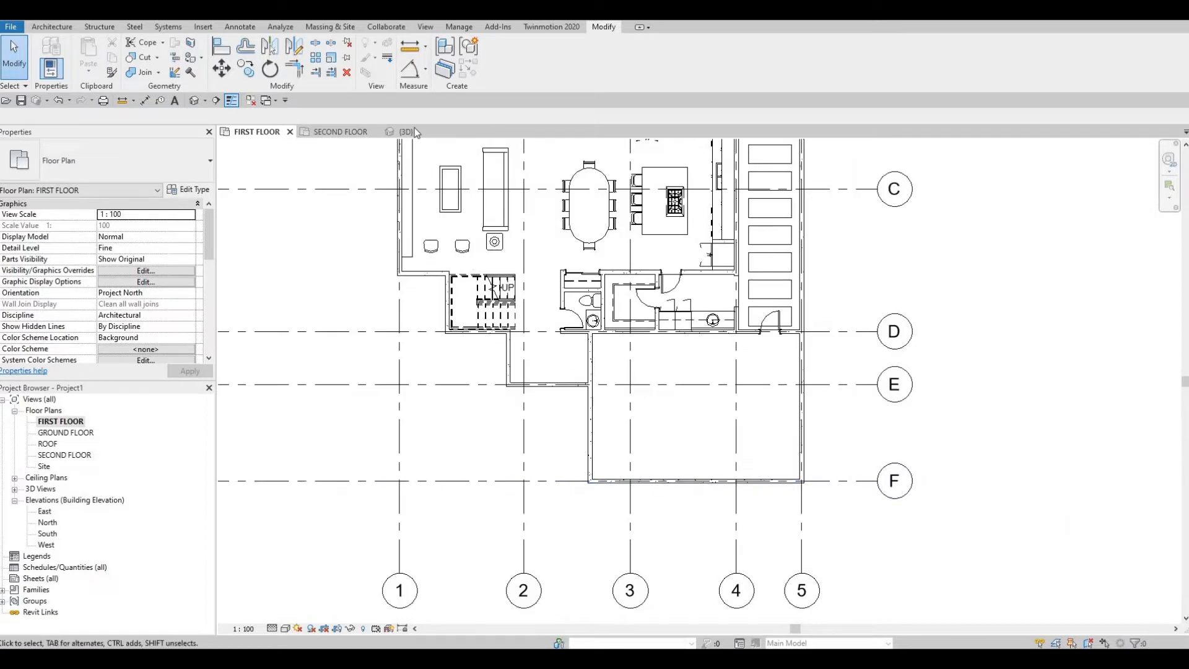
{"action": "middle_click_drag", "start_coordinate": [590, 343], "coordinate": [590, 360]}
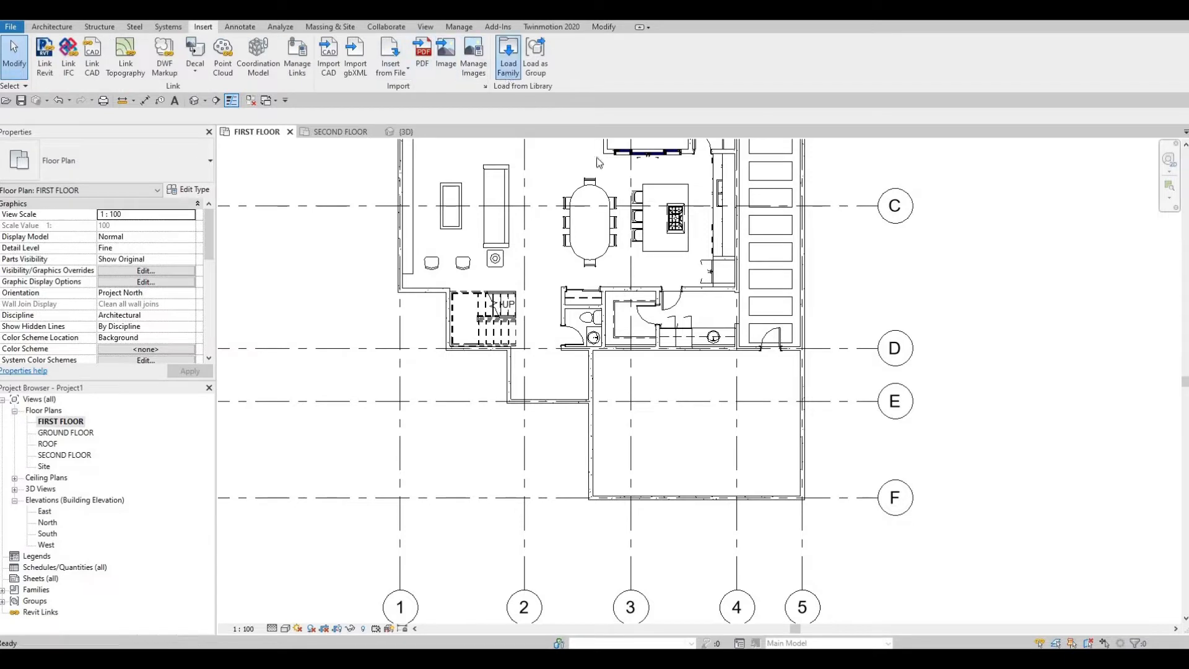
Step: Load the M_Door-Garage-Flush_Panel family from the Residential folder of the metric library's Doors
{"action": "left_click", "coordinate": [508, 55]}
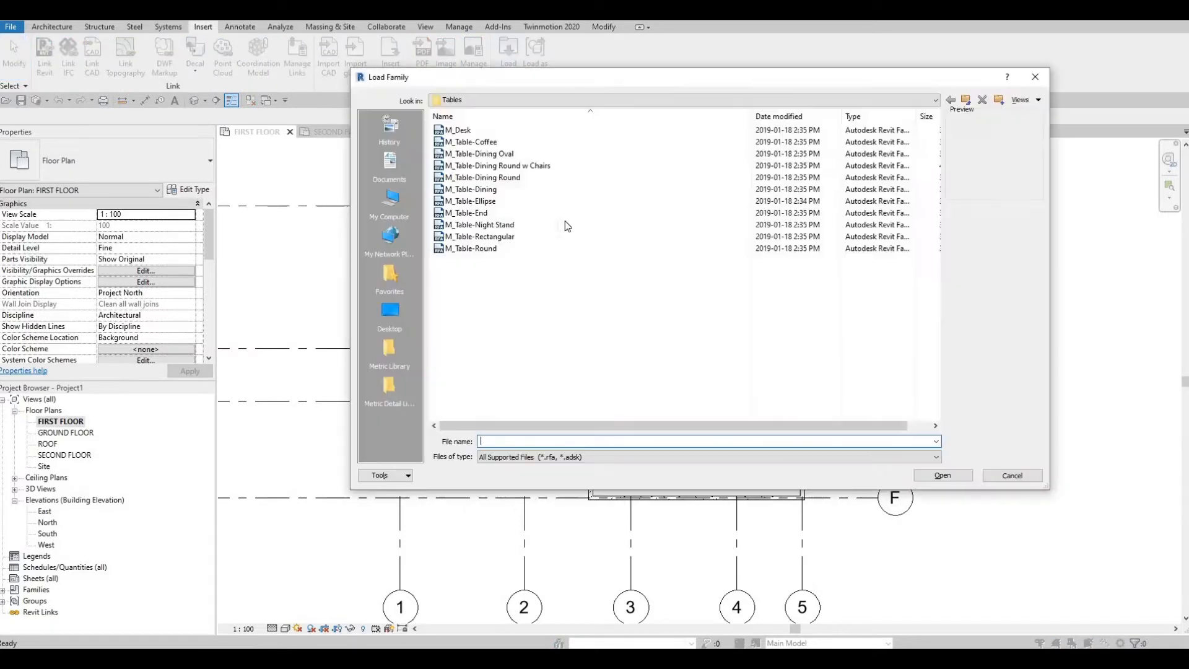
{"action": "left_click", "coordinate": [966, 100]}
{"action": "left_click", "coordinate": [966, 100]}
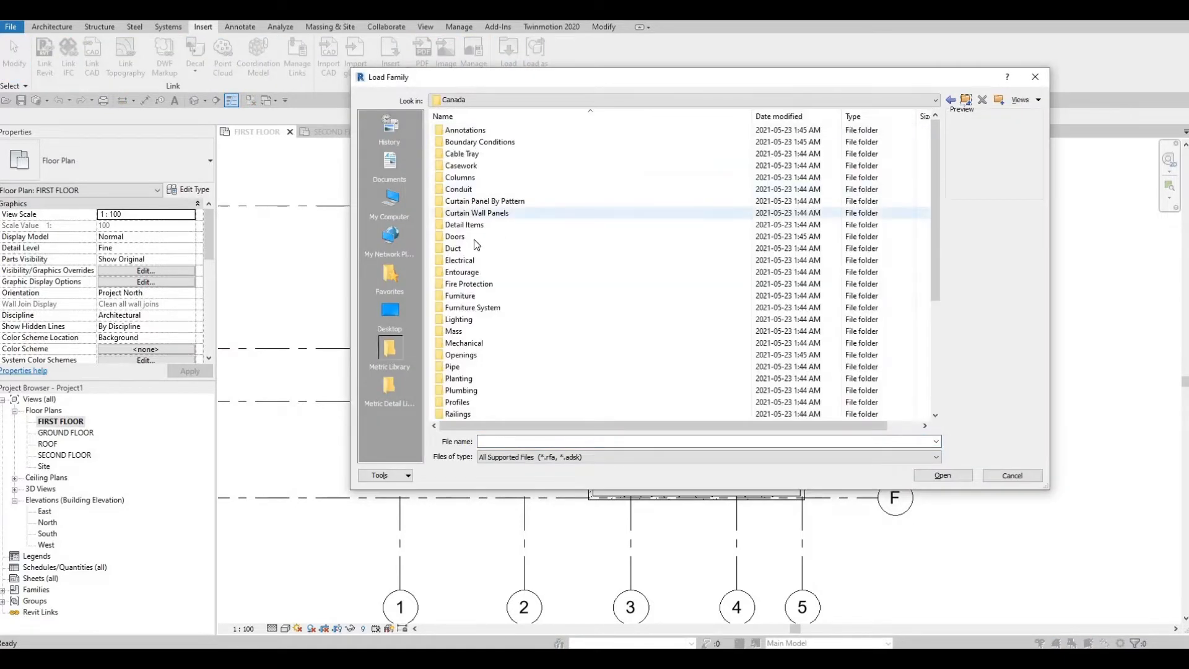
{"action": "double_click", "coordinate": [474, 237]}
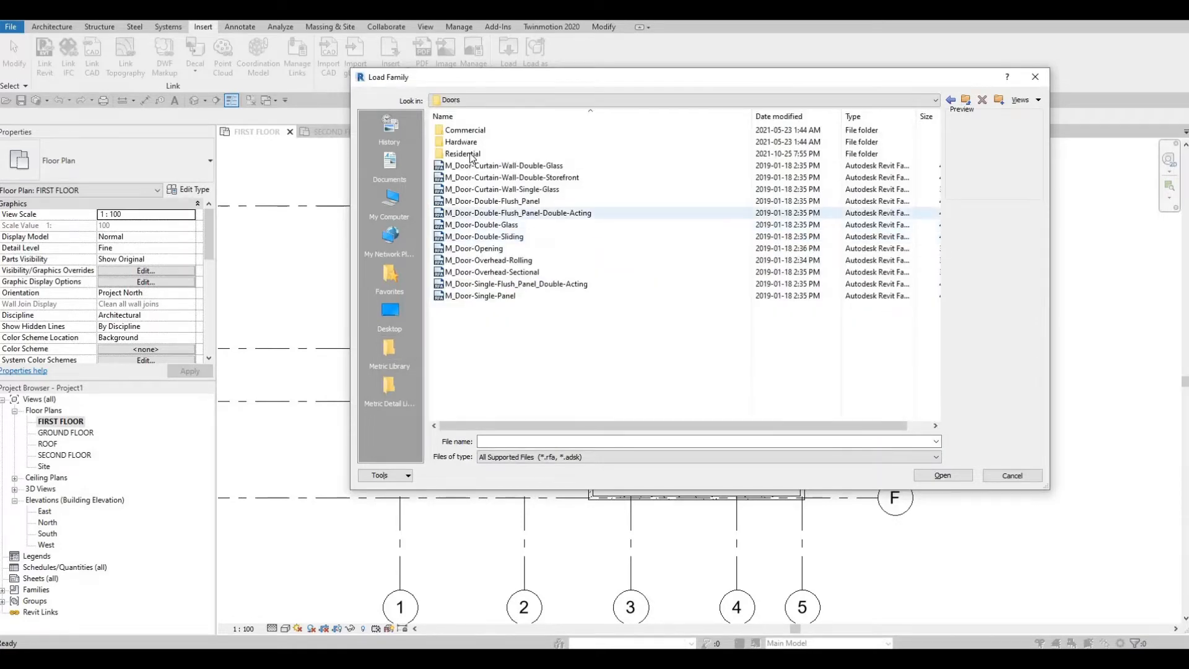
{"action": "double_click", "coordinate": [471, 155]}
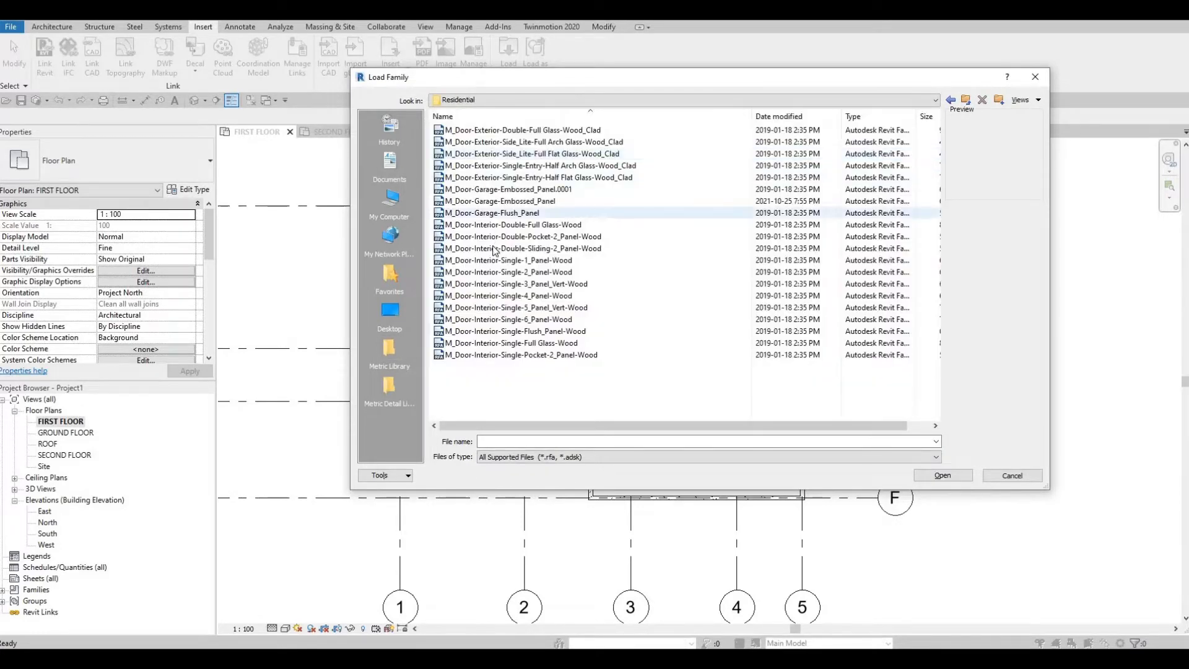
{"action": "left_click", "coordinate": [486, 201]}
{"action": "left_click", "coordinate": [468, 217]}
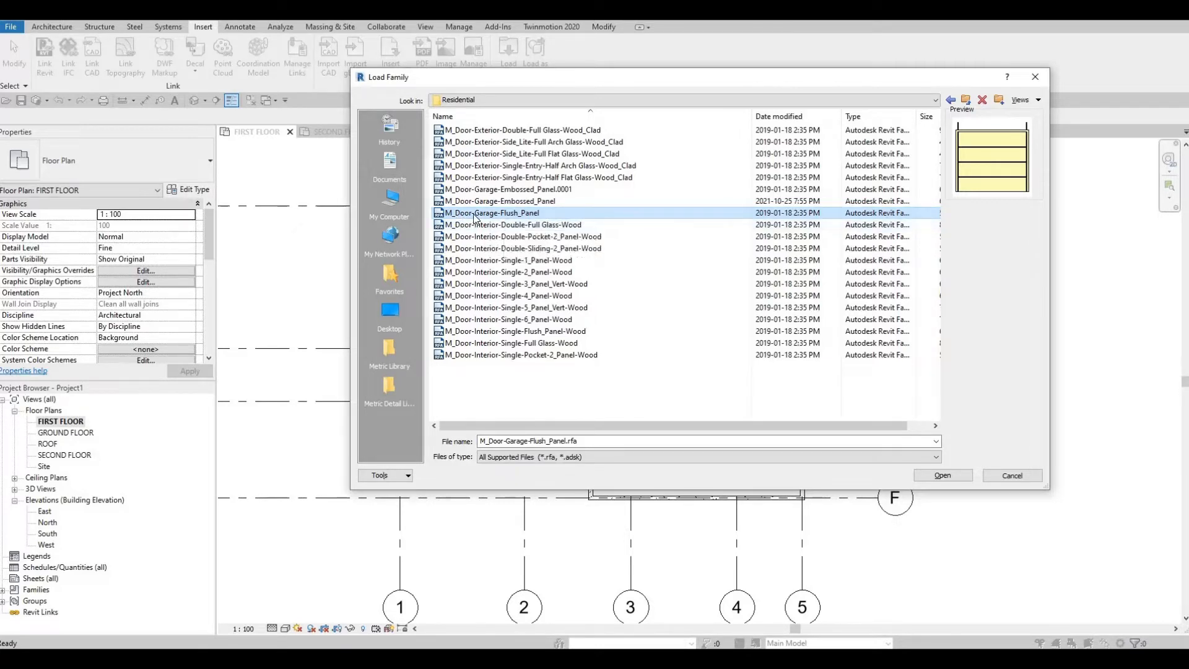
{"action": "left_click", "coordinate": [953, 474]}
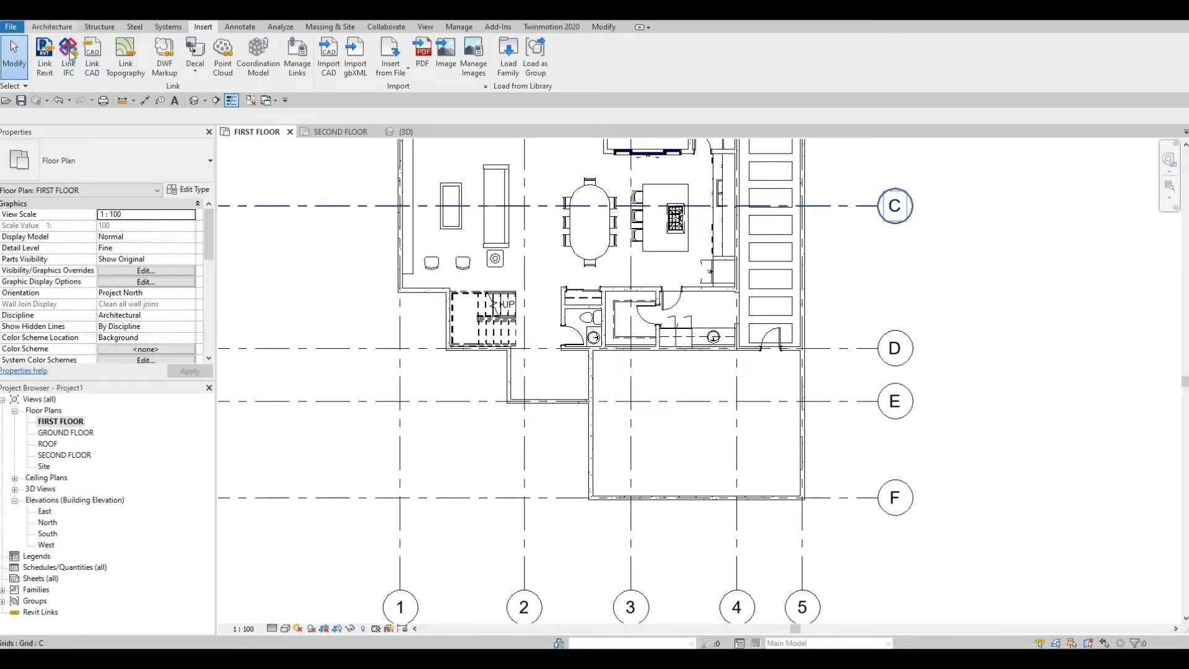
Step: Place a 2400 x 2100mm M_Door-Garage-Flush_Panel door midway along the garage wall on grid F, opening inward
{"action": "scroll", "coordinate": [70, 55], "scroll_direction": "up", "scroll_amount": 4}
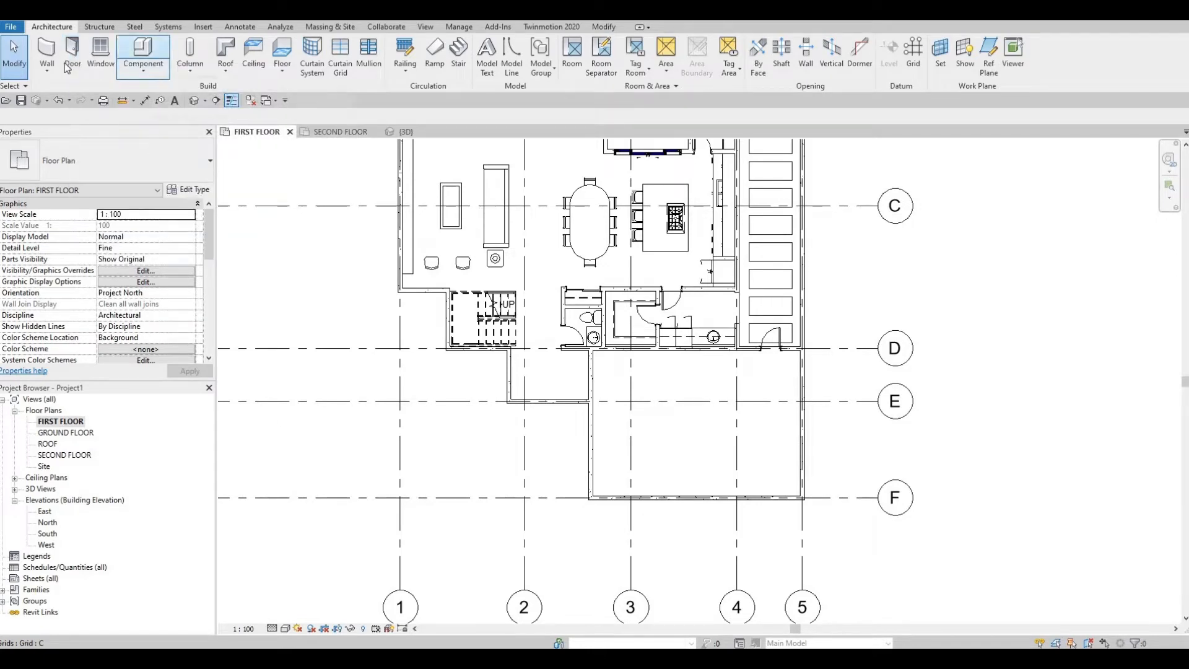
{"action": "left_click", "coordinate": [67, 62]}
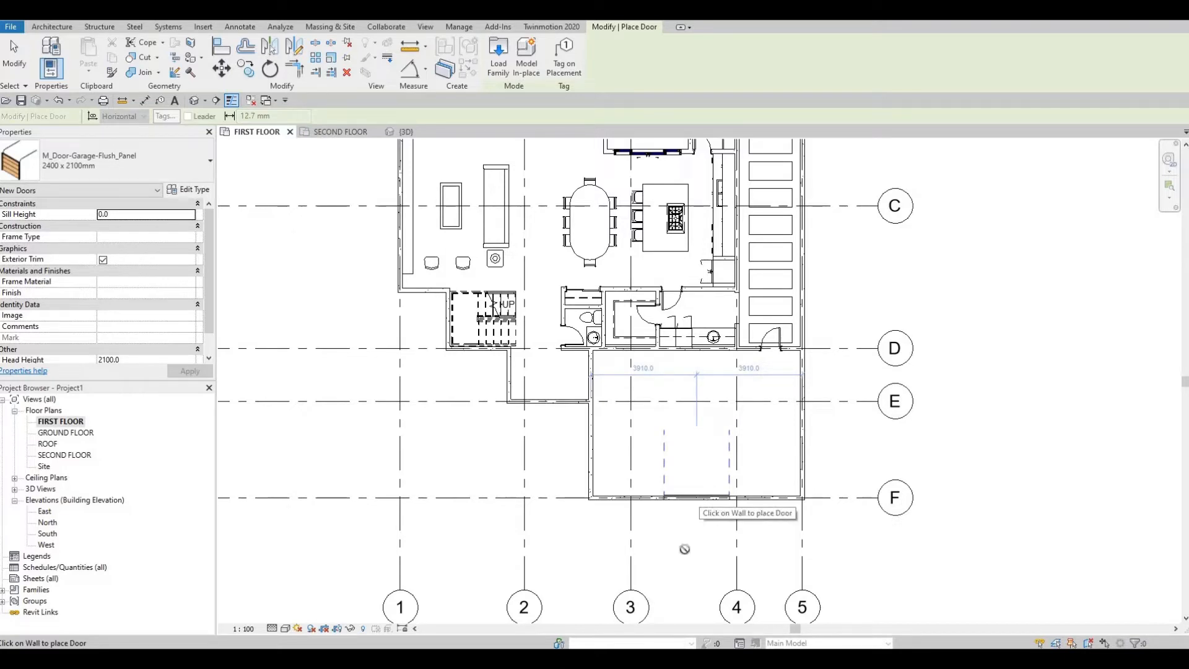
{"action": "scroll", "coordinate": [686, 545], "scroll_direction": "up", "scroll_amount": 5}
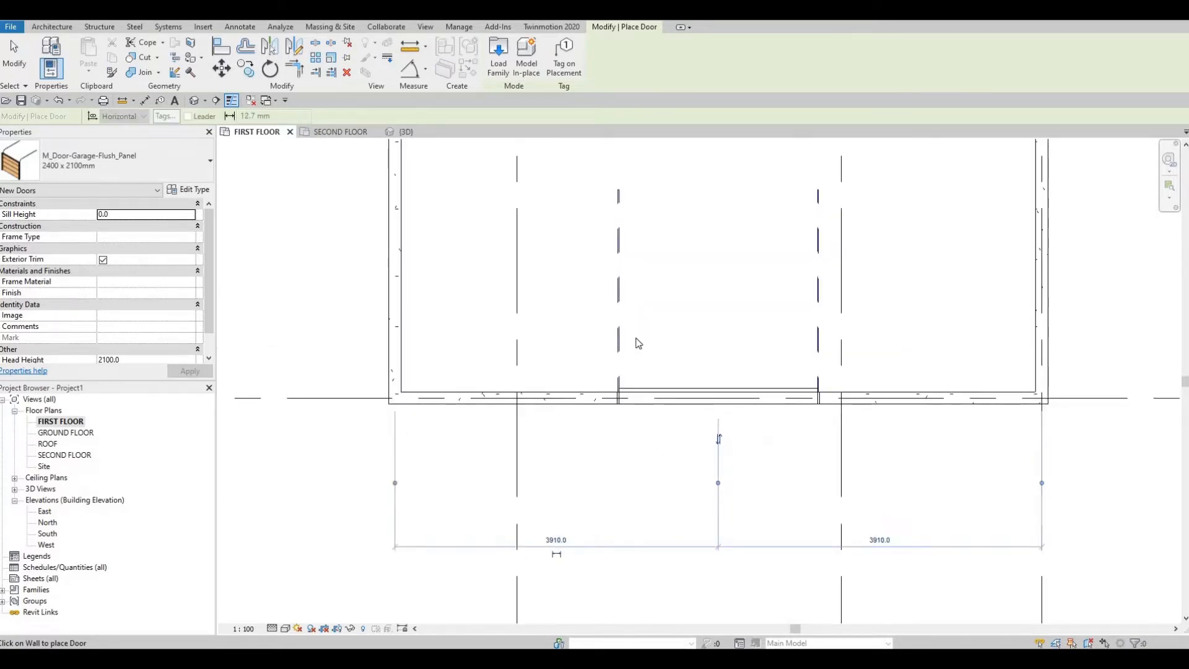
{"action": "key", "text": "Escape"}
{"action": "key", "text": "Escape"}
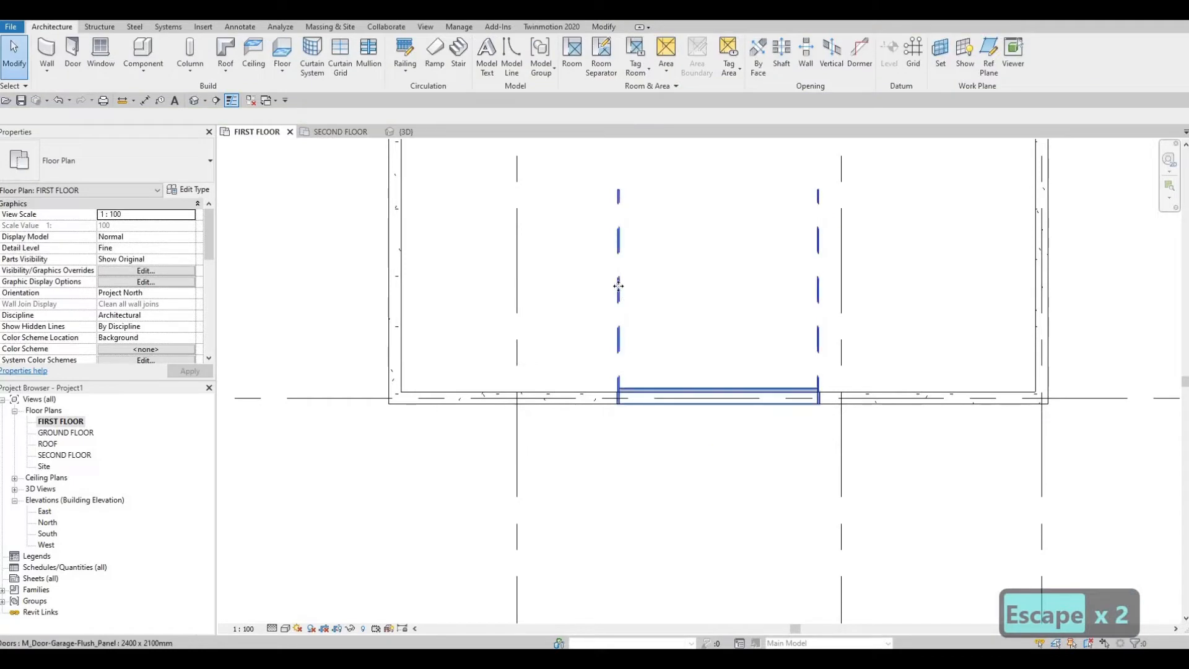
Step: Set the garage door type's width to 5000 mm
{"action": "left_click", "coordinate": [619, 286]}
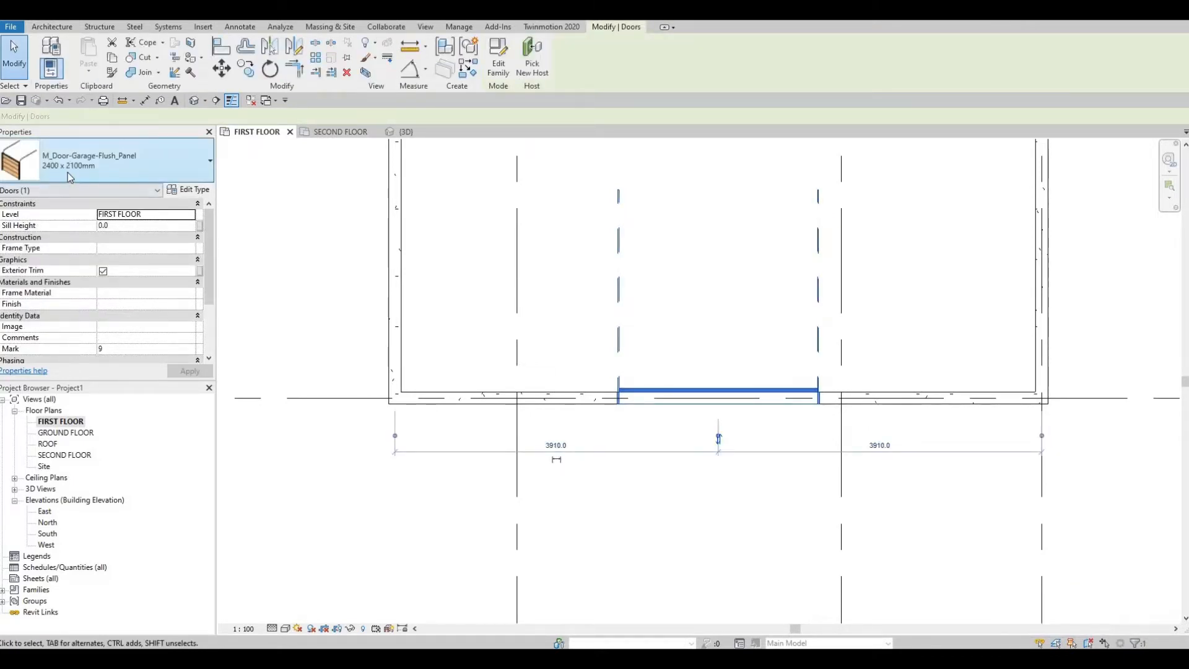
{"action": "left_click", "coordinate": [187, 191]}
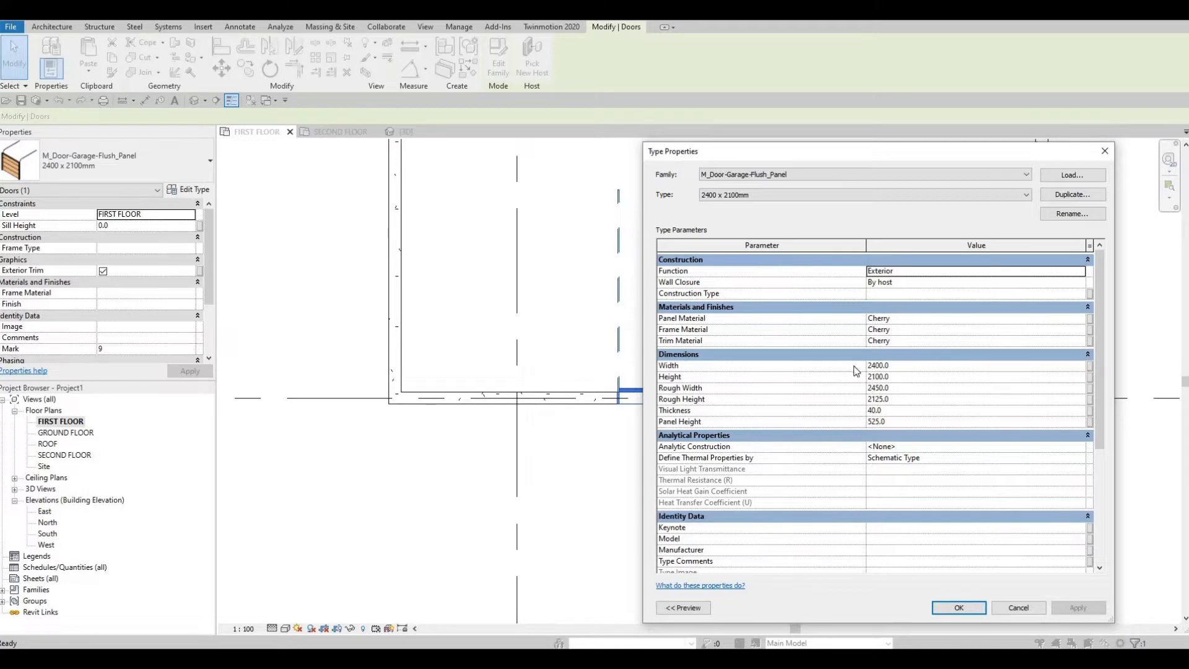
{"action": "left_click", "coordinate": [902, 366]}
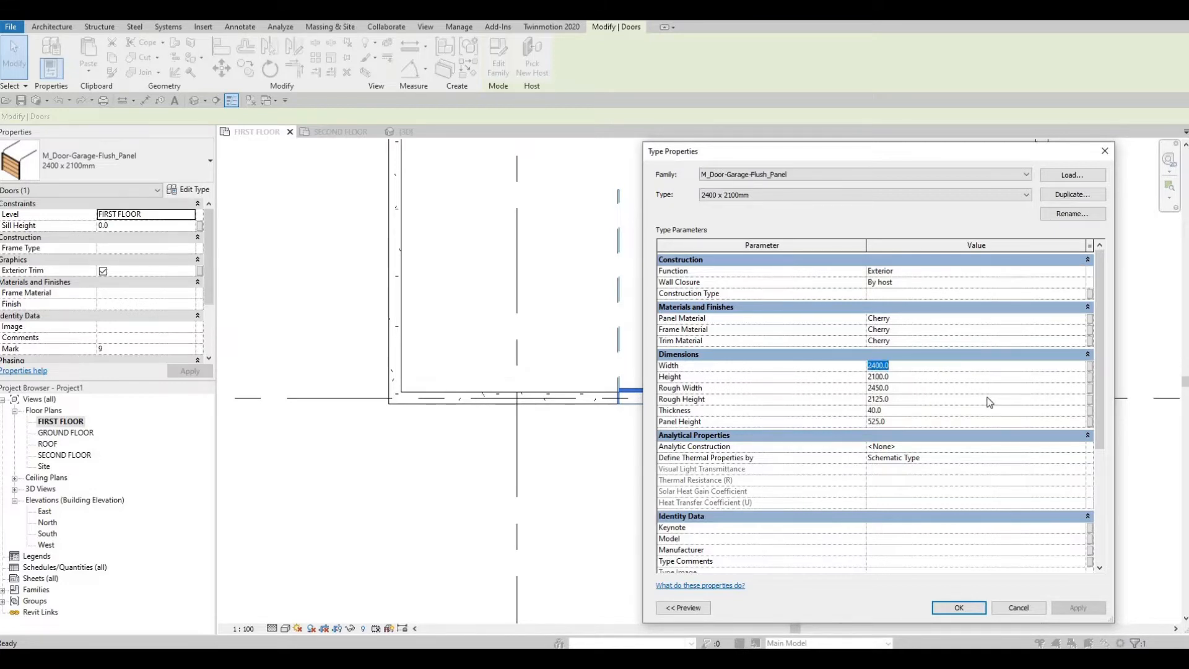
{"action": "type", "text": "5000"}
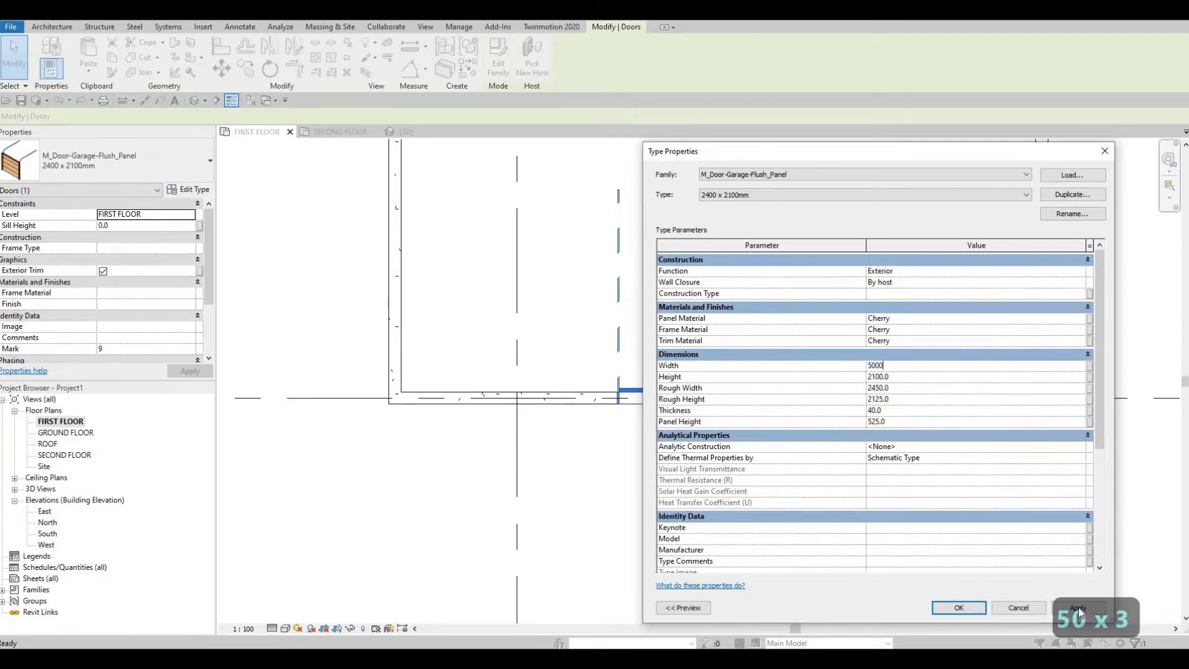
{"action": "left_click", "coordinate": [1079, 607]}
{"action": "left_click", "coordinate": [956, 608]}
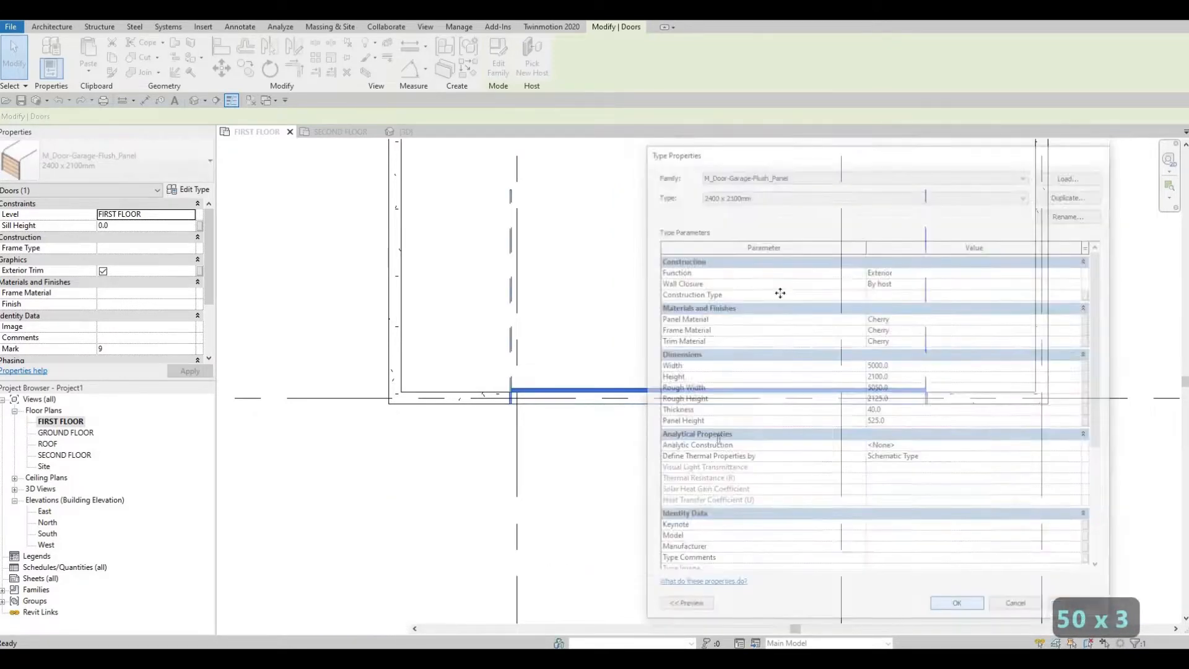
Step: Set the width of the garage door type on grid F to 6000 mm
{"action": "middle_click_drag", "start_coordinate": [827, 426], "coordinate": [849, 472]}
{"action": "scroll", "coordinate": [804, 399], "scroll_direction": "down", "scroll_amount": 2}
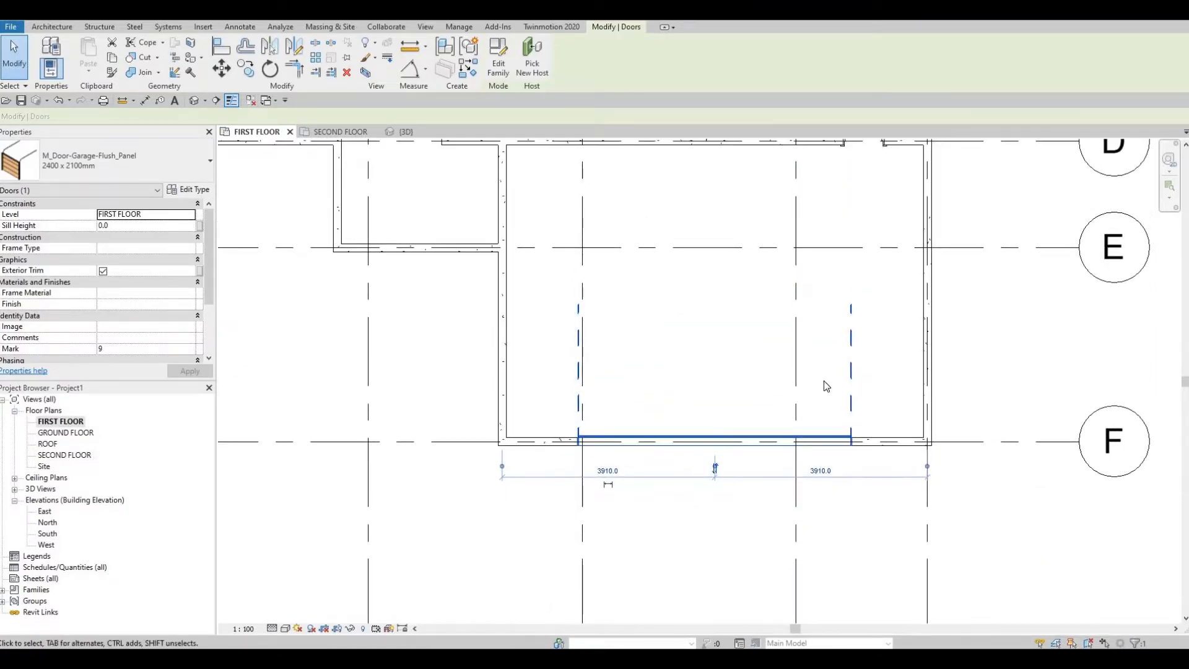
{"action": "middle_click_drag", "start_coordinate": [826, 367], "coordinate": [828, 479]}
{"action": "scroll", "coordinate": [827, 473], "scroll_direction": "down", "scroll_amount": 1}
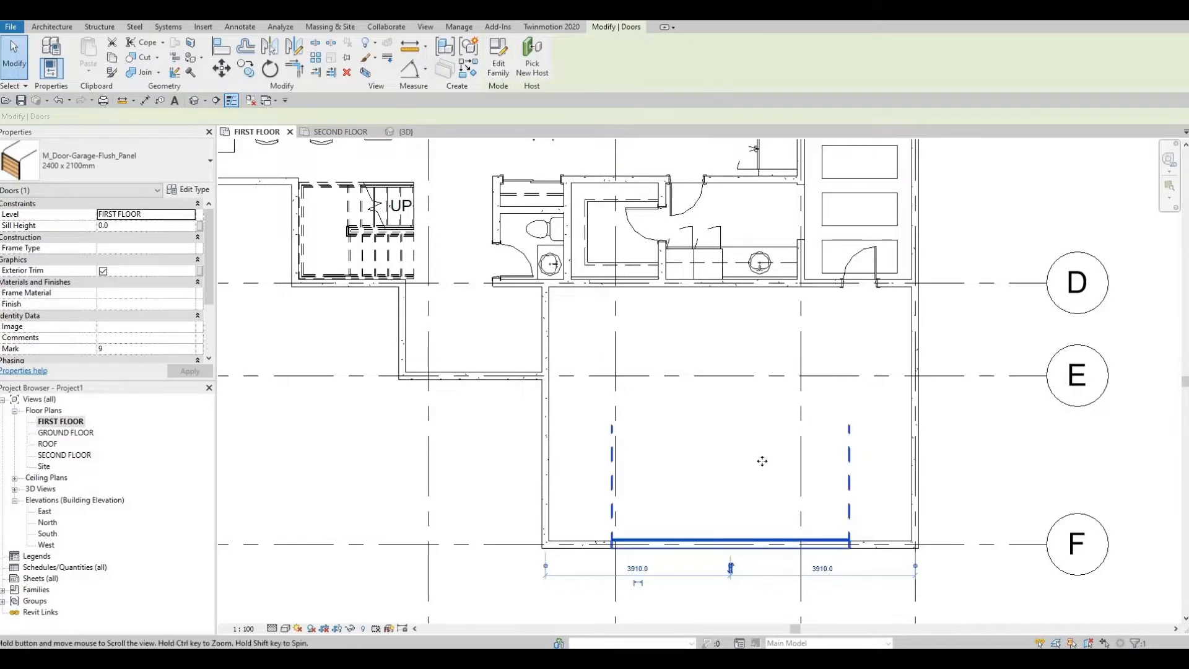
{"action": "middle_click_drag", "start_coordinate": [764, 538], "coordinate": [756, 460]}
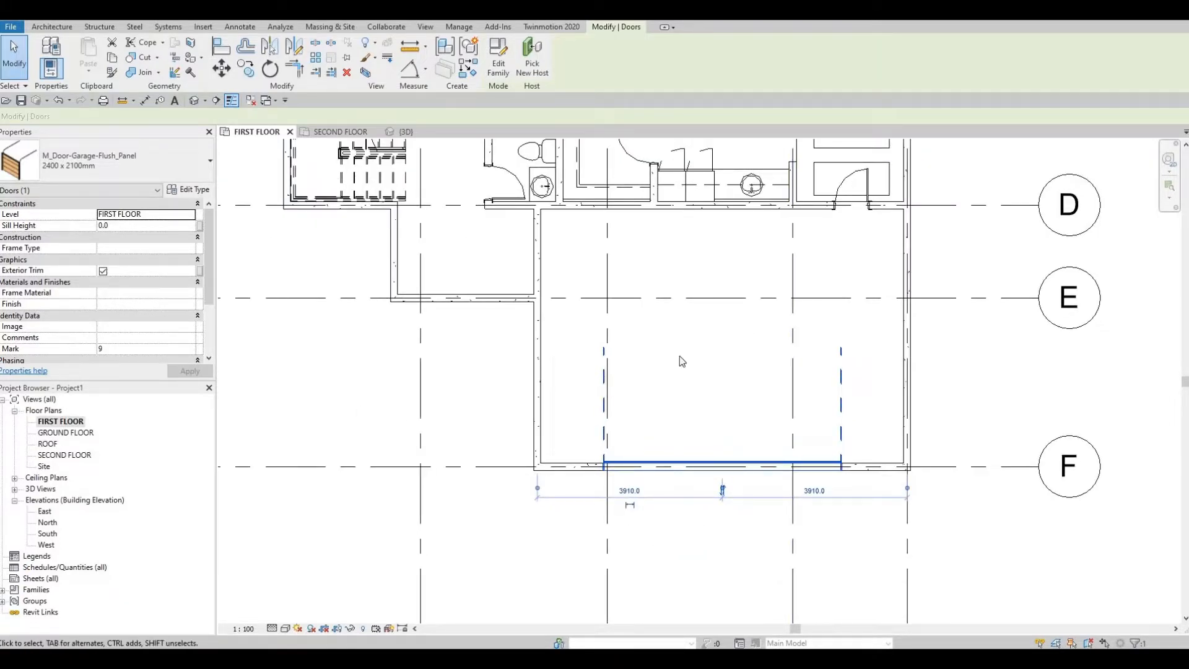
{"action": "left_click", "coordinate": [185, 190]}
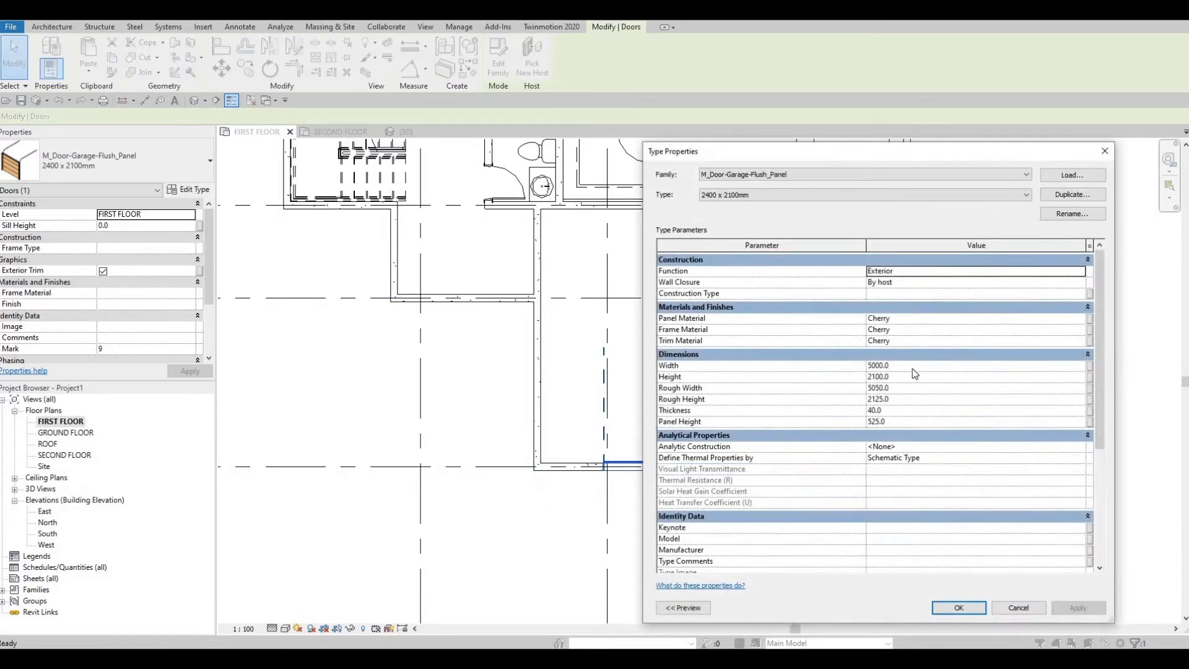
{"action": "left_click", "coordinate": [912, 369]}
{"action": "type", "text": "6000"}
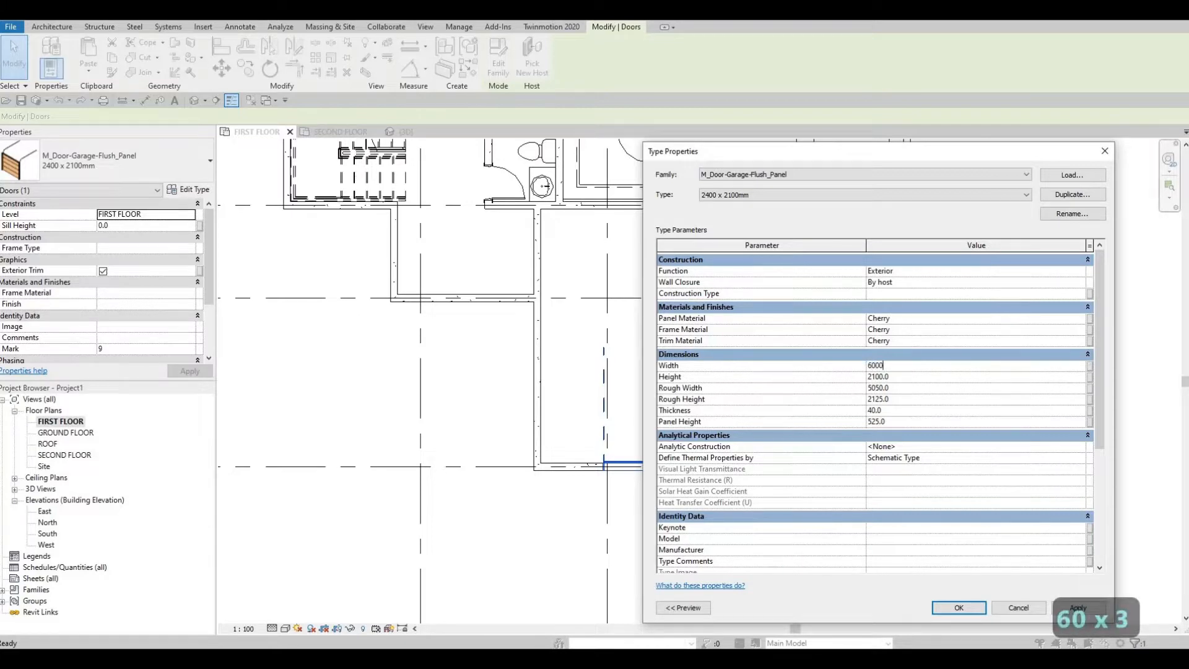
{"action": "left_click", "coordinate": [1062, 607]}
{"action": "key", "text": "Return"}
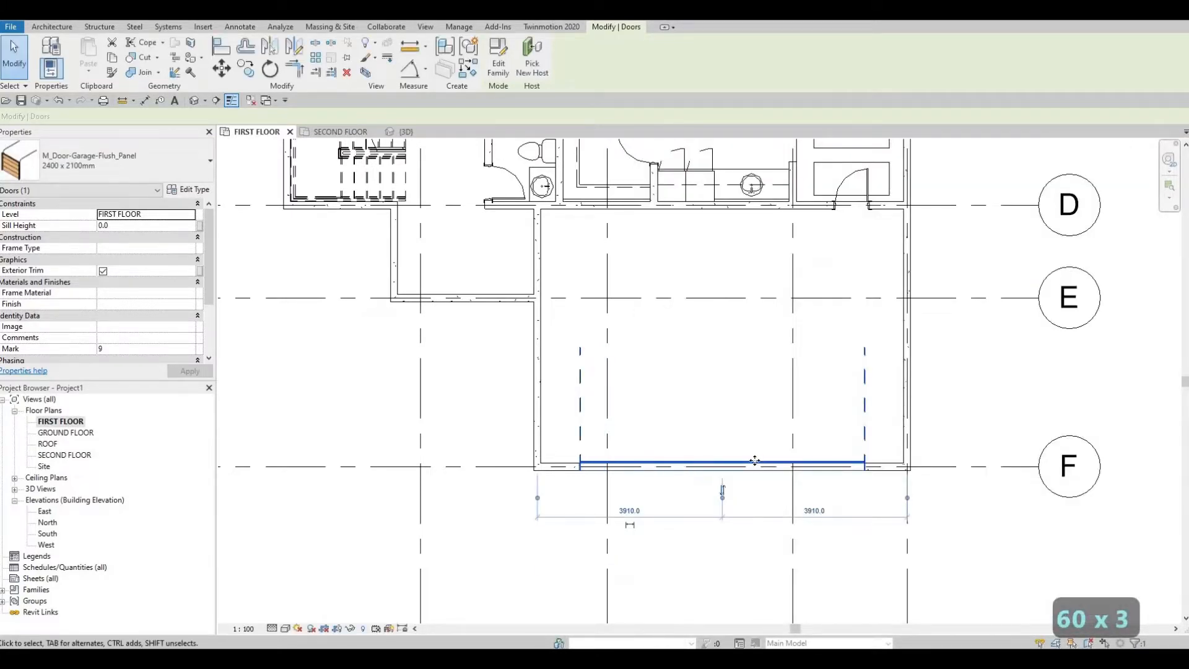
Step: Nudge the garage door along its wall toward grid 5 until its centre is 3630 mm from the wall on that grid
{"action": "key", "text": "Right"}
{"action": "key", "text": "Right"}
{"action": "key", "text": "Right"}
{"action": "key", "text": "Right"}
{"action": "key", "text": "Right"}
{"action": "key", "text": "Right"}
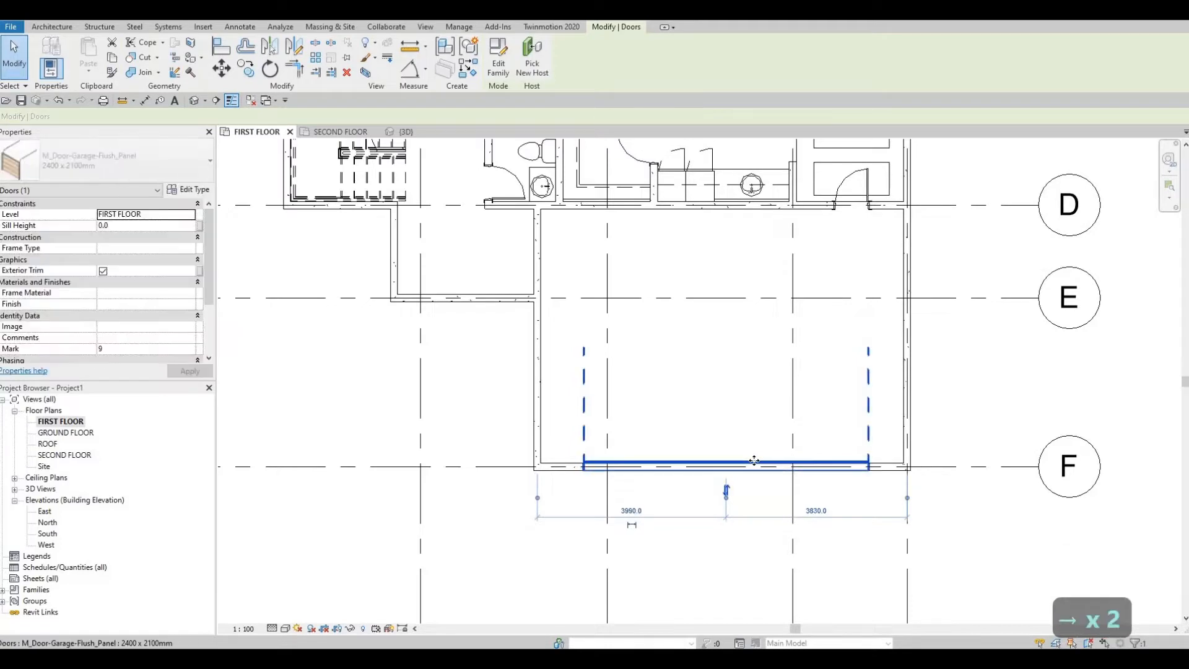
{"action": "key", "text": "Right"}
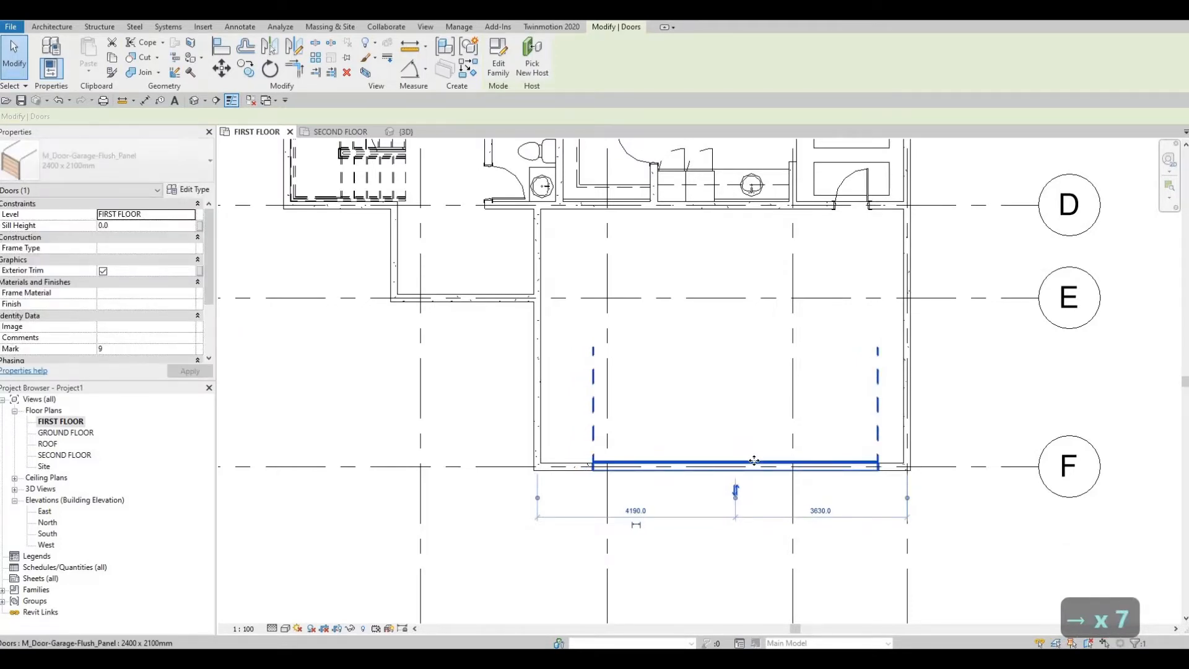
{"action": "key", "text": "Escape"}
{"action": "key", "text": "Escape"}
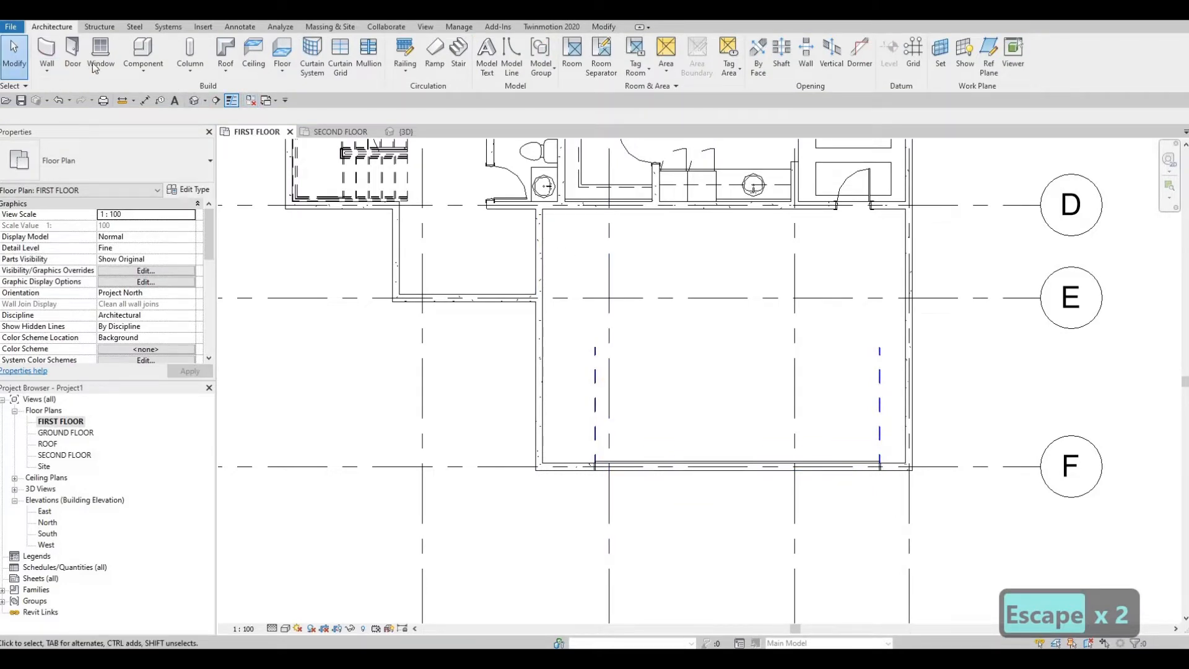
{"action": "middle_click_drag", "start_coordinate": [592, 222], "coordinate": [589, 372]}
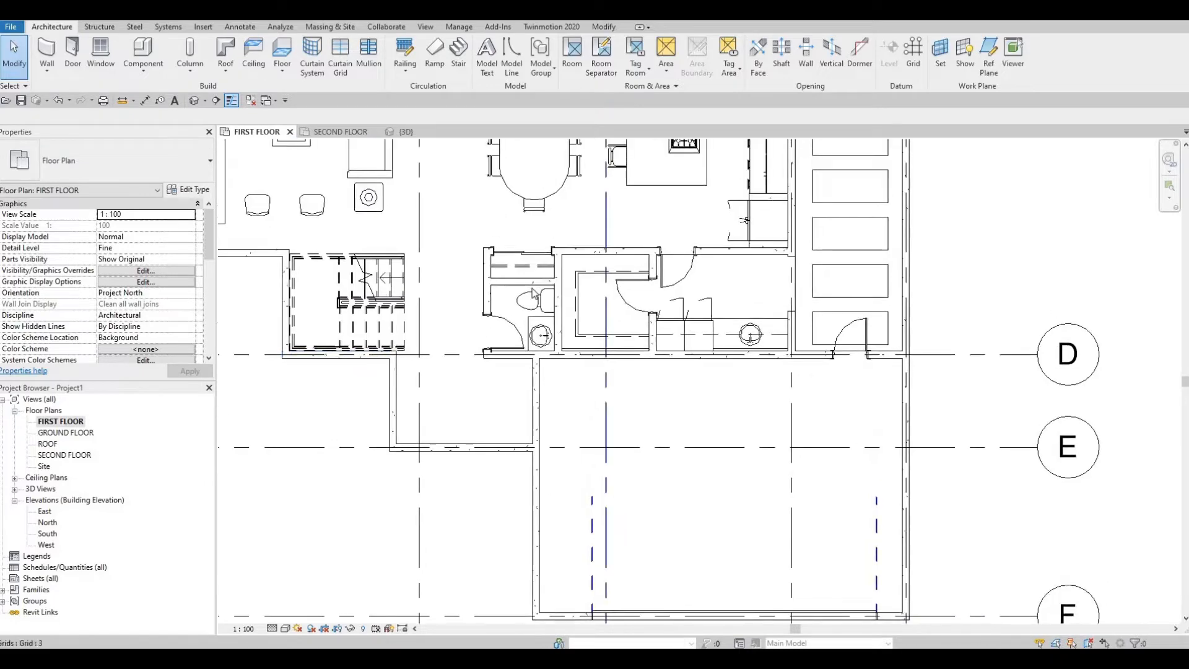
{"action": "middle_click_drag", "start_coordinate": [535, 292], "coordinate": [531, 339]}
{"action": "scroll", "coordinate": [531, 287], "scroll_direction": "up", "scroll_amount": 3}
{"action": "scroll", "coordinate": [663, 382], "scroll_direction": "down", "scroll_amount": 4}
{"action": "middle_click_drag", "start_coordinate": [689, 376], "coordinate": [667, 525]}
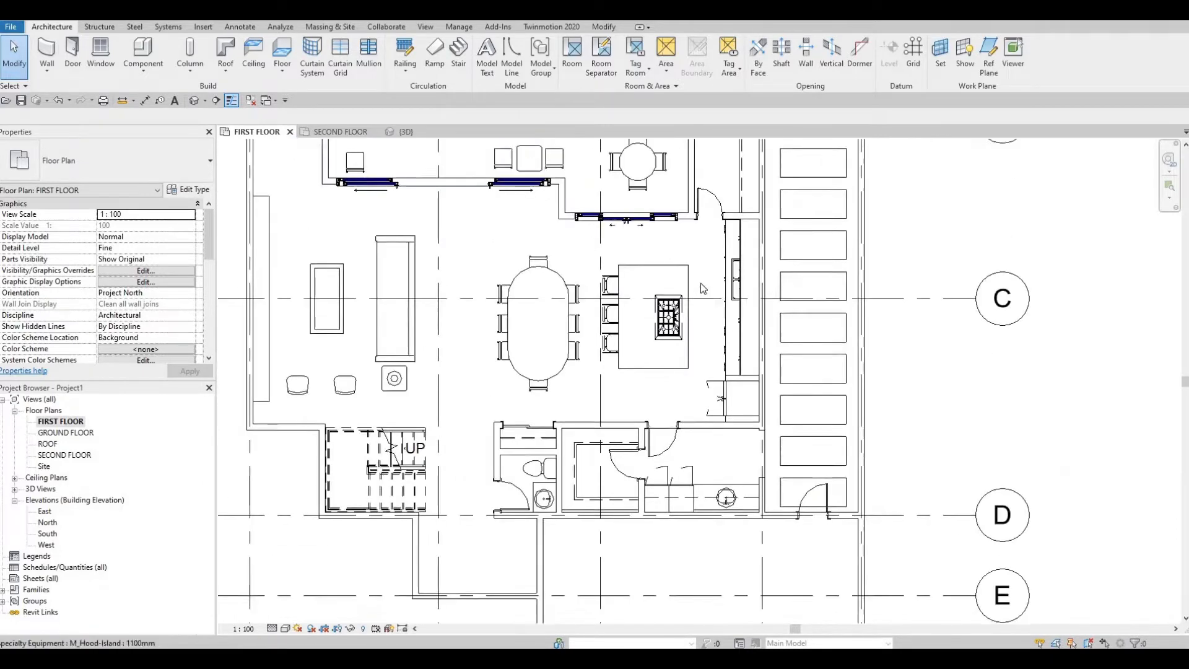
{"action": "middle_click_drag", "start_coordinate": [700, 284], "coordinate": [677, 433]}
{"action": "scroll", "coordinate": [705, 282], "scroll_direction": "up", "scroll_amount": 2}
{"action": "left_click", "coordinate": [718, 325]}
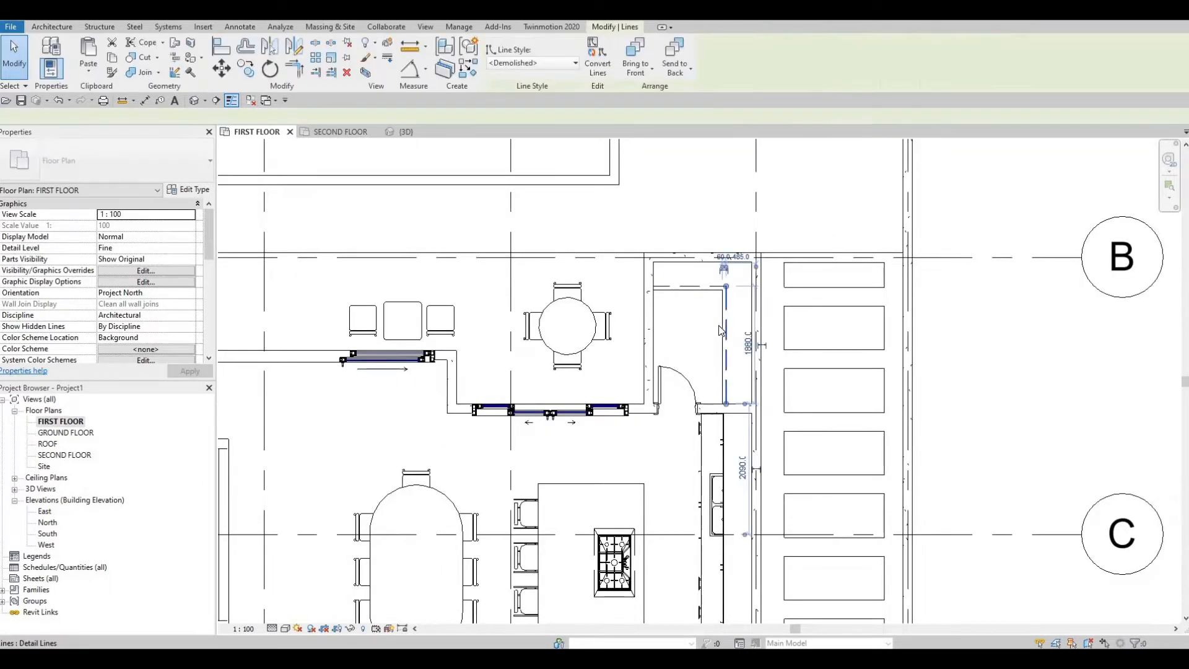
{"action": "key", "text": "Escape"}
{"action": "left_click", "coordinate": [722, 329]}
{"action": "key", "text": "c"}
{"action": "key", "text": "s"}
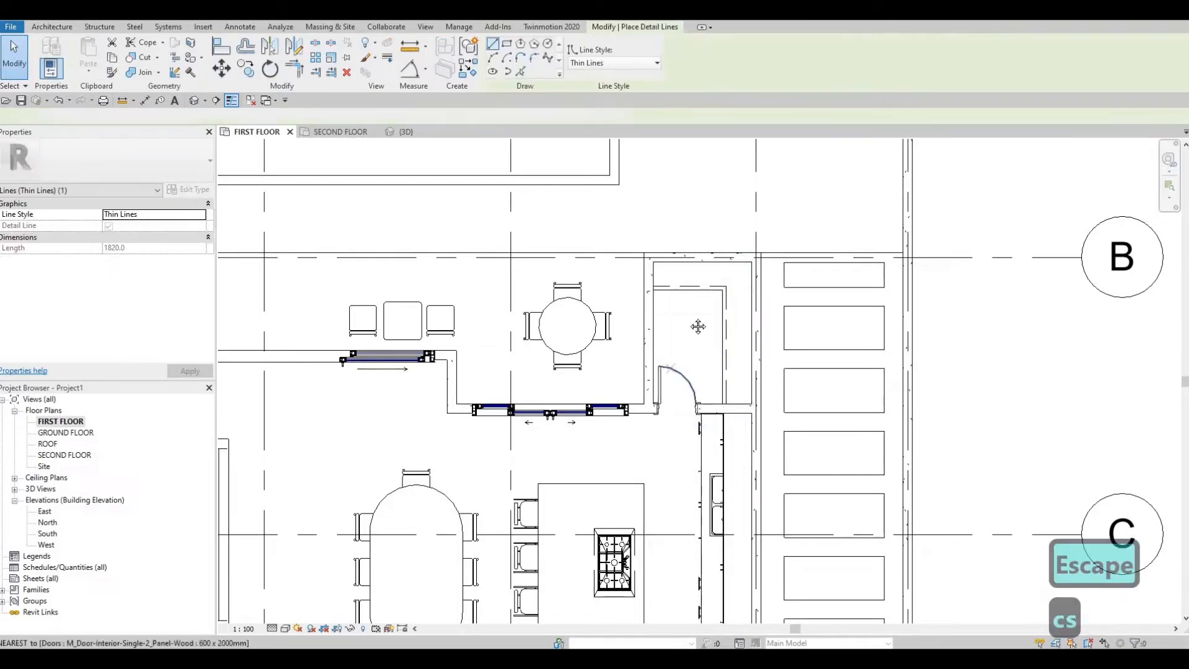
{"action": "key", "text": "Escape"}
{"action": "scroll", "coordinate": [568, 280], "scroll_direction": "down", "scroll_amount": 2}
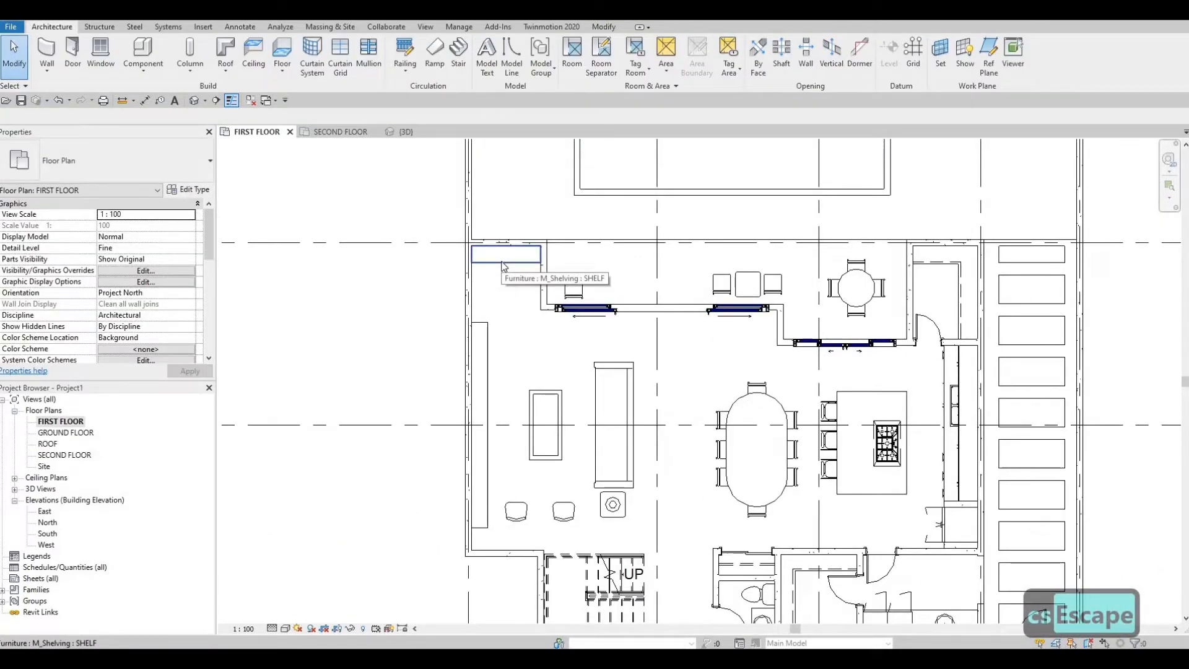
Step: Place another M_Shelving SHELF unit in the garage, rotated to run along the west wall near grid F
{"action": "left_click", "coordinate": [504, 265]}
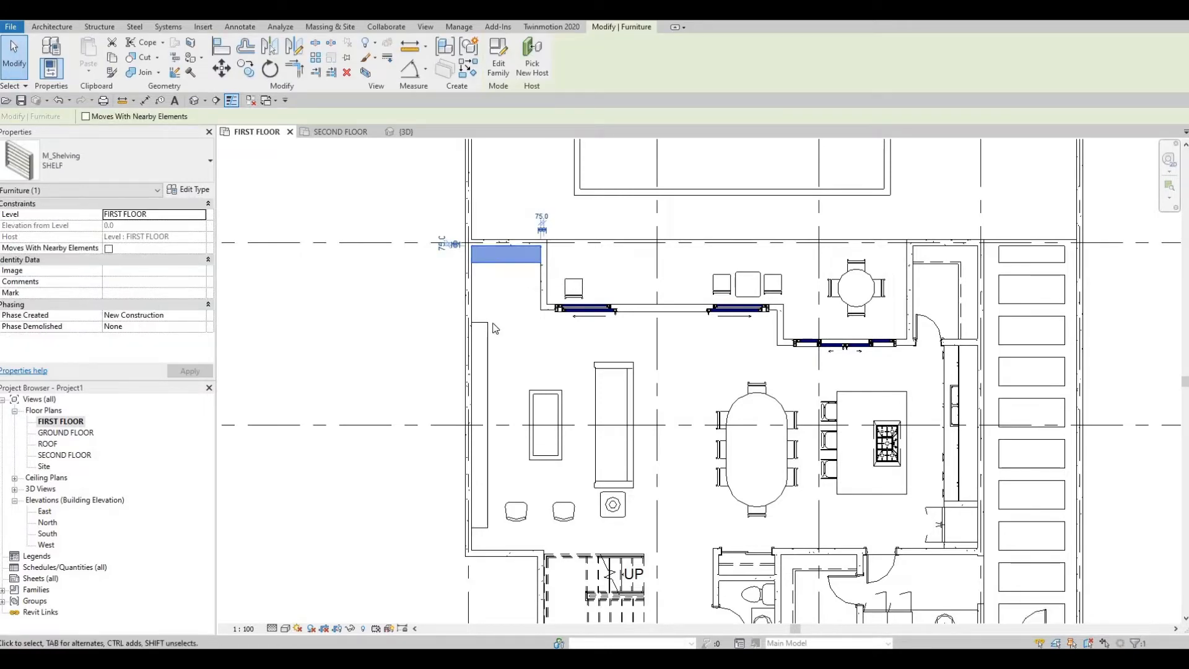
{"action": "key", "text": "c"}
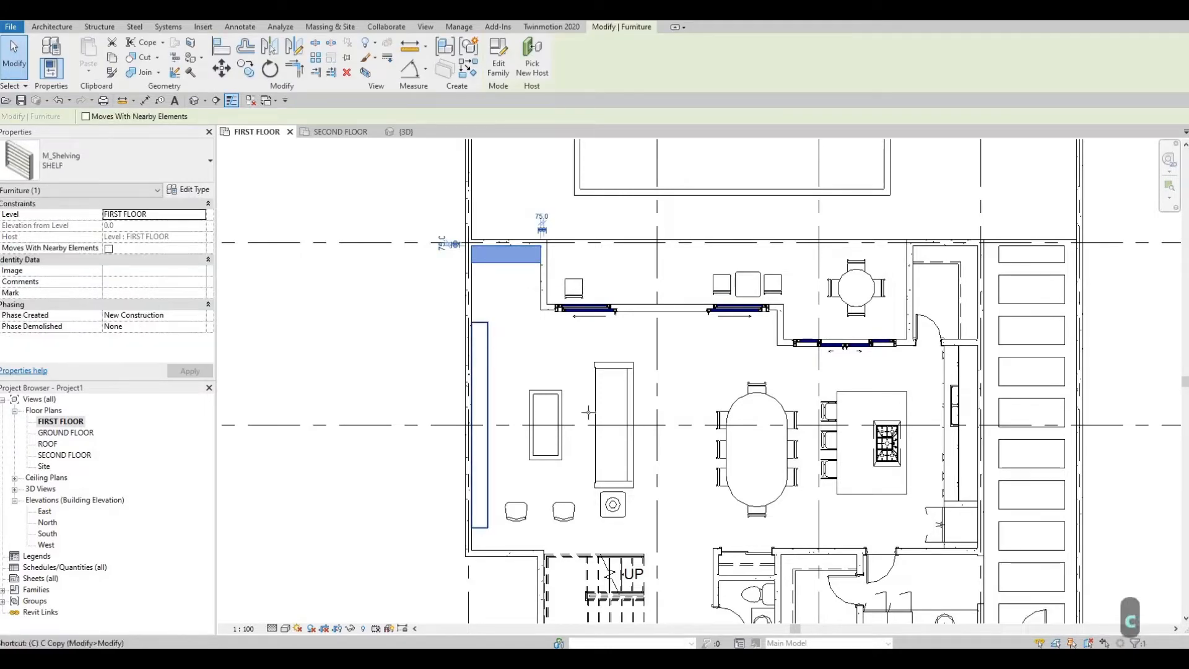
{"action": "key", "text": "s"}
{"action": "middle_click_drag", "start_coordinate": [401, 438], "coordinate": [327, 185]}
{"action": "middle_click_drag", "start_coordinate": [544, 333], "coordinate": [335, 168]}
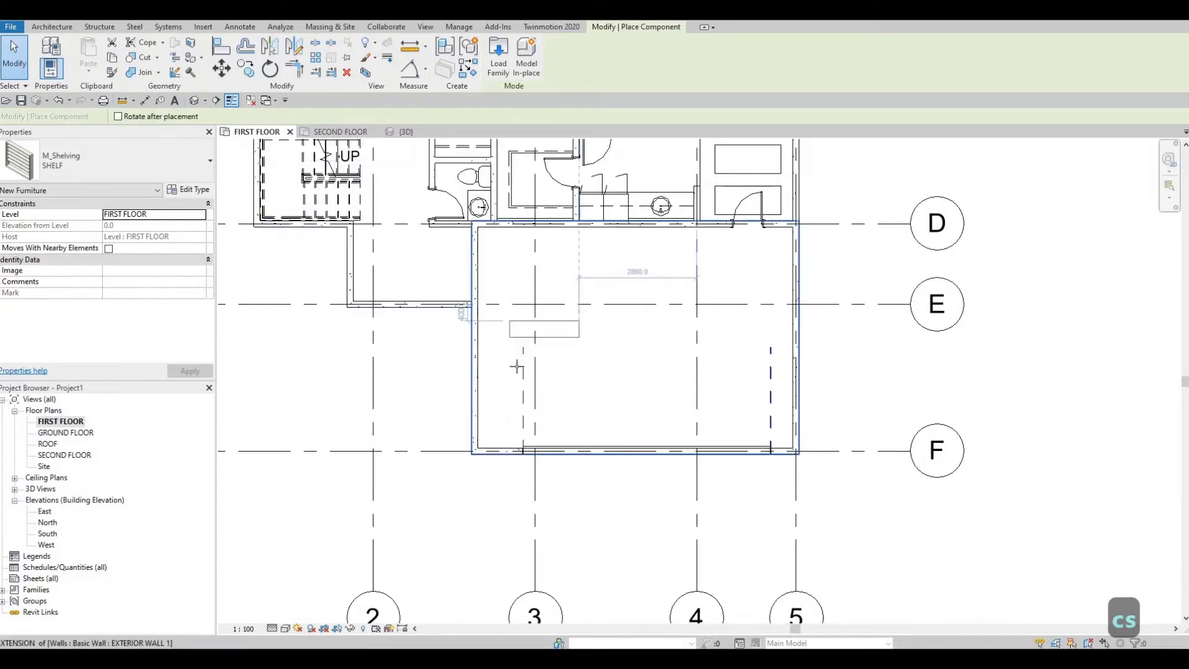
{"action": "key", "text": "space"}
{"action": "key", "text": "space"}
{"action": "scroll", "coordinate": [499, 379], "scroll_direction": "up", "scroll_amount": 1}
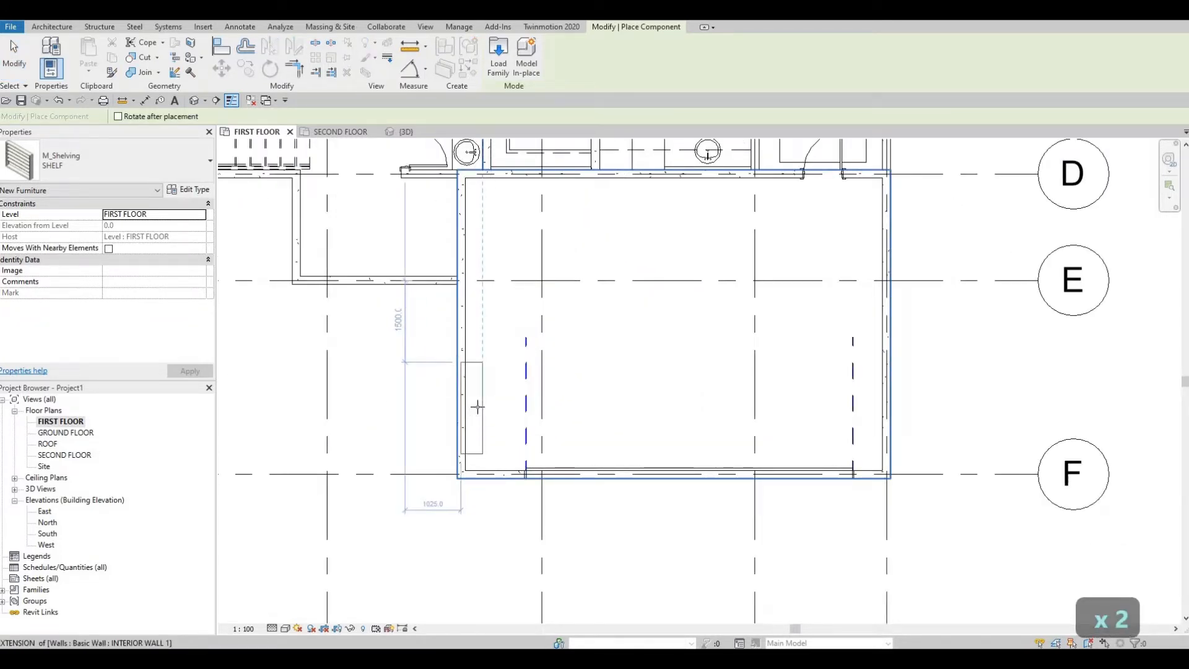
{"action": "scroll", "coordinate": [474, 406], "scroll_direction": "up", "scroll_amount": 2}
{"action": "scroll", "coordinate": [470, 401], "scroll_direction": "up", "scroll_amount": 2}
{"action": "key", "text": "Escape"}
{"action": "key", "text": "Escape"}
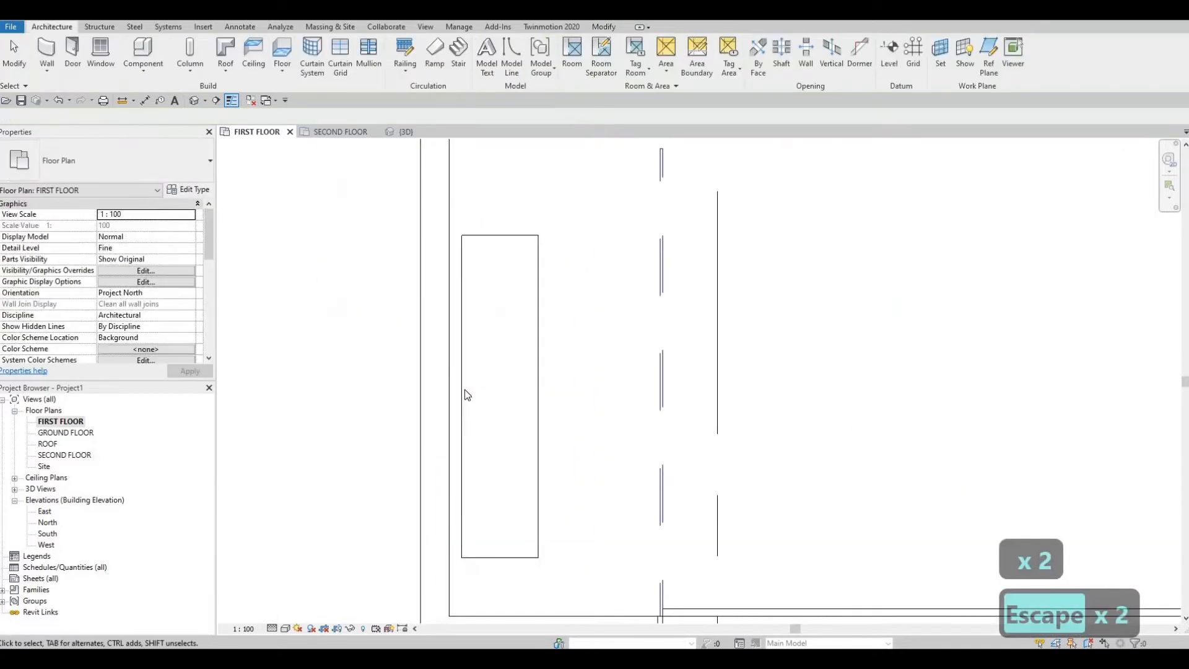
{"action": "key", "text": "Escape"}
Step: Align the long back edge of the new garage shelf with the inner face of the west wall
{"action": "left_click", "coordinate": [464, 391]}
{"action": "key", "text": "Escape"}
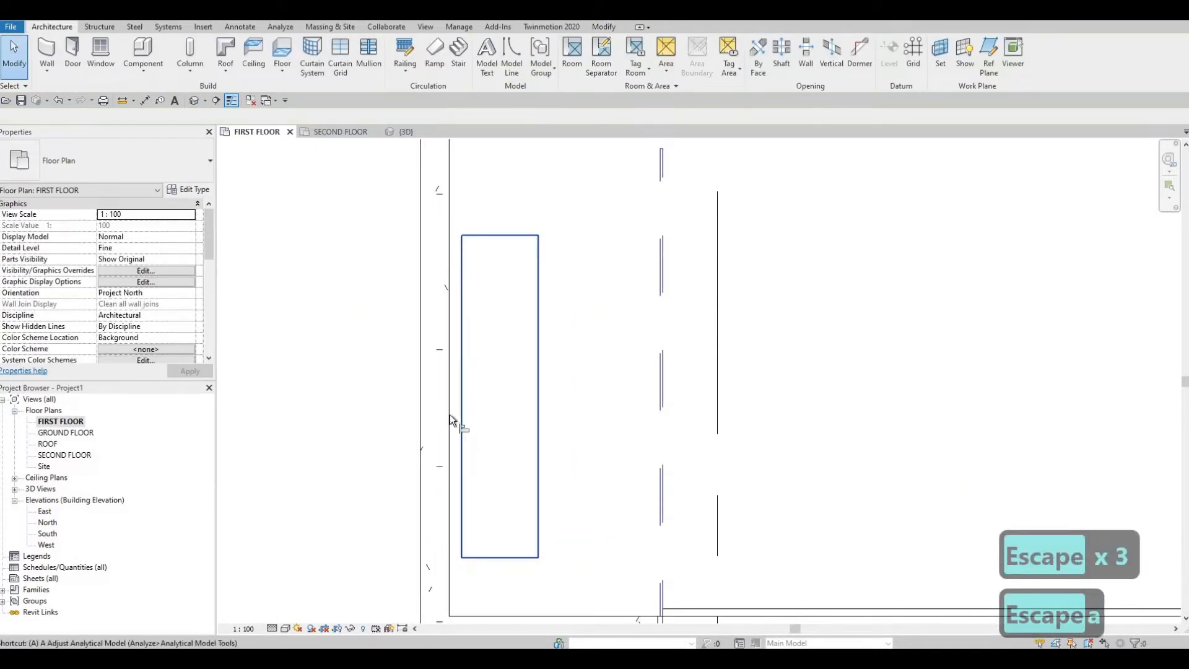
{"action": "key", "text": "a"}
{"action": "key", "text": "l"}
{"action": "left_click", "coordinate": [467, 404]}
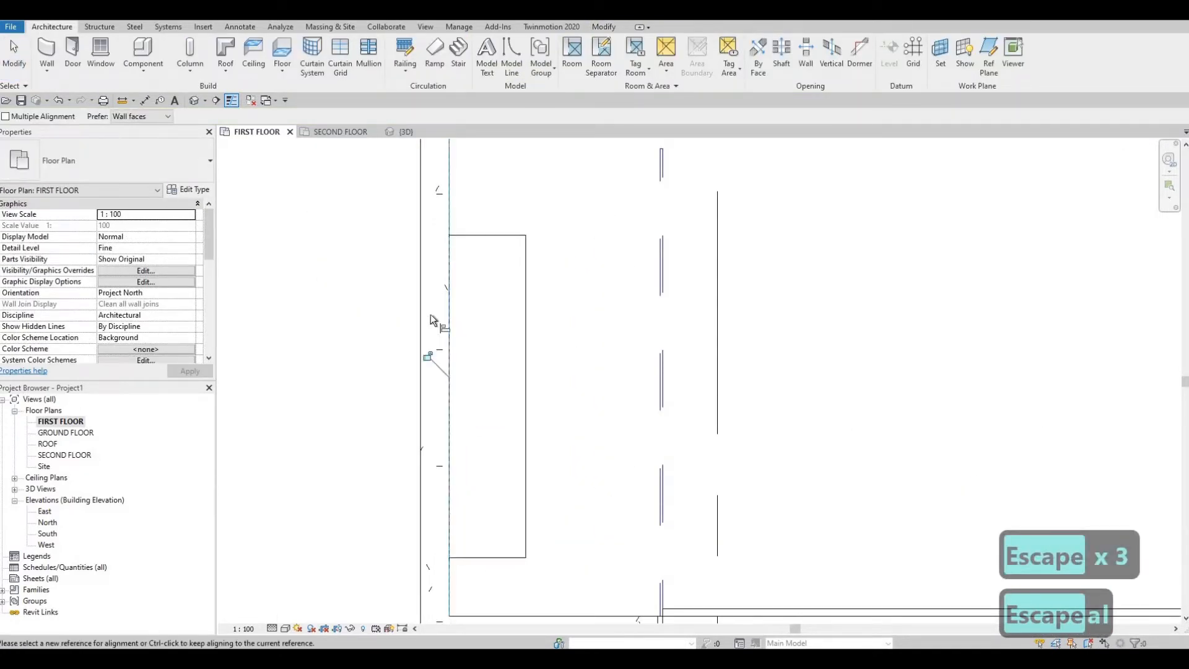
{"action": "middle_click_drag", "start_coordinate": [411, 315], "coordinate": [350, 197]}
{"action": "key", "text": "Escape"}
{"action": "key", "text": "Escape"}
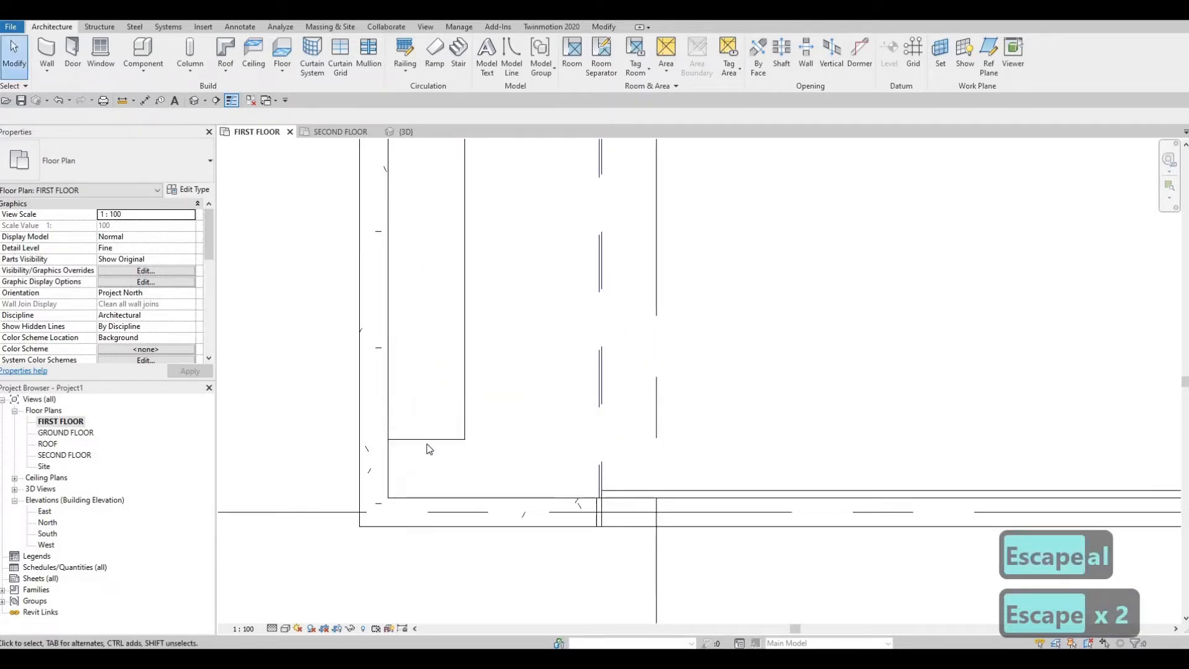
Step: Align the shelf's south end with the inner face of the garage wall on grid F
{"action": "key", "text": "a"}
{"action": "key", "text": "l"}
{"action": "left_click", "coordinate": [433, 497]}
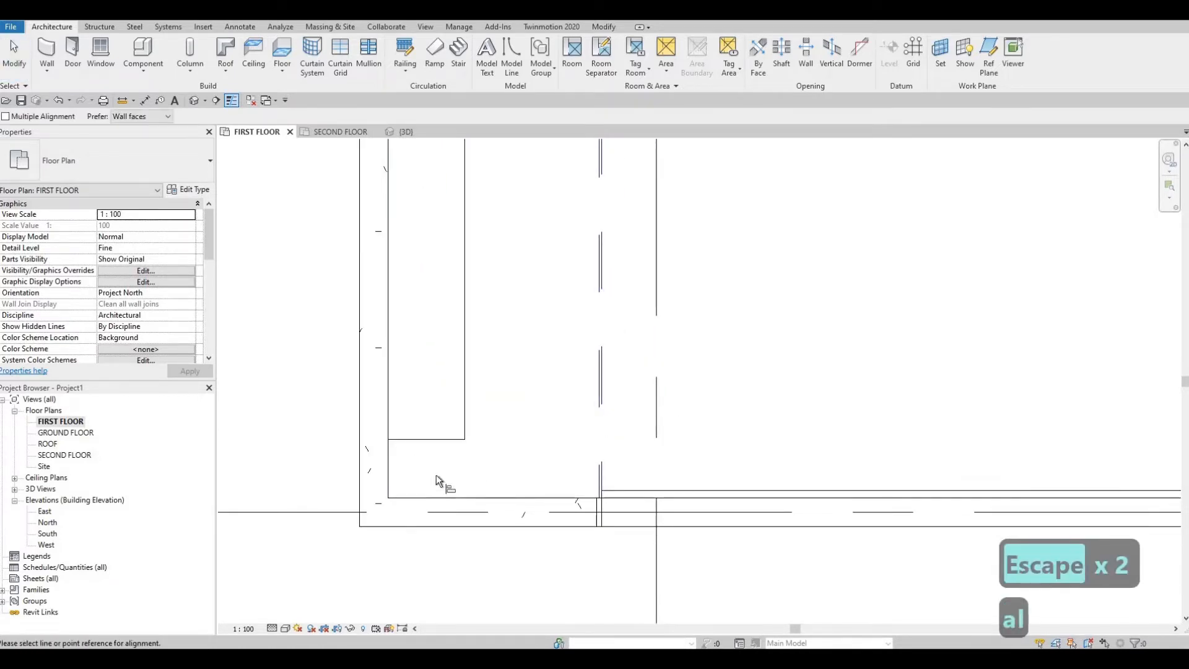
{"action": "left_click", "coordinate": [437, 439]}
{"action": "key", "text": "Escape"}
{"action": "key", "text": "Escape"}
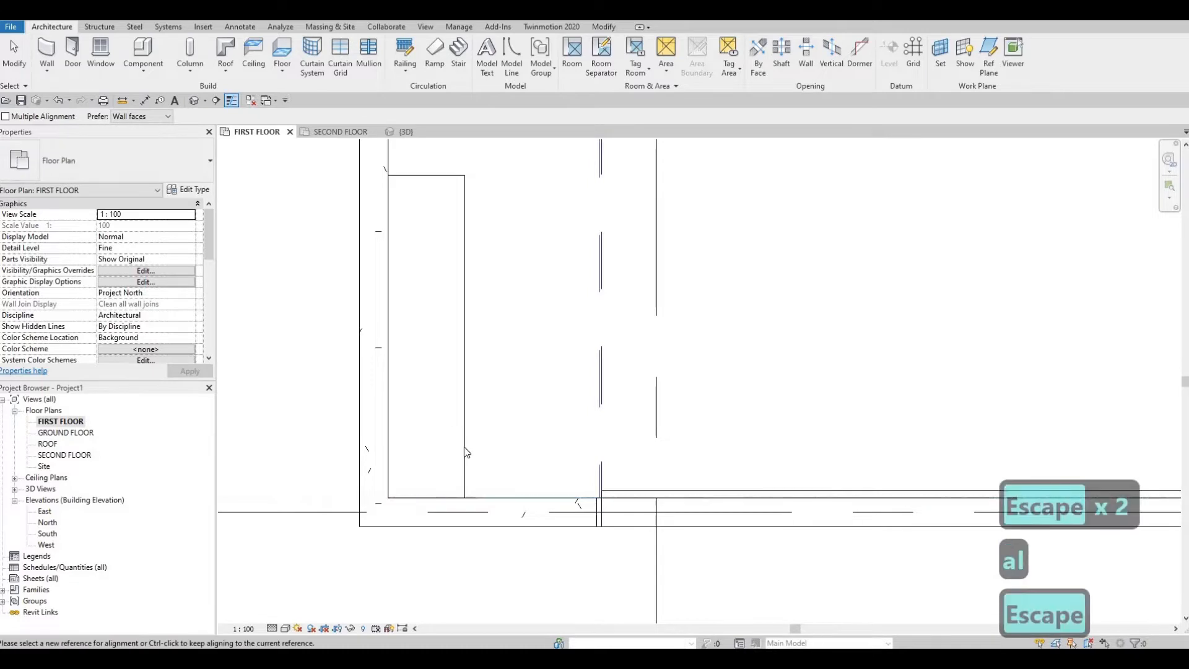
Step: Copy the corner shelf twice, end to end along the garage's west wall toward grid D
{"action": "scroll", "coordinate": [463, 310], "scroll_direction": "up", "scroll_amount": 1}
{"action": "middle_click_drag", "start_coordinate": [462, 308], "coordinate": [466, 438]}
{"action": "scroll", "coordinate": [459, 464], "scroll_direction": "down", "scroll_amount": 3}
{"action": "left_click", "coordinate": [463, 458]}
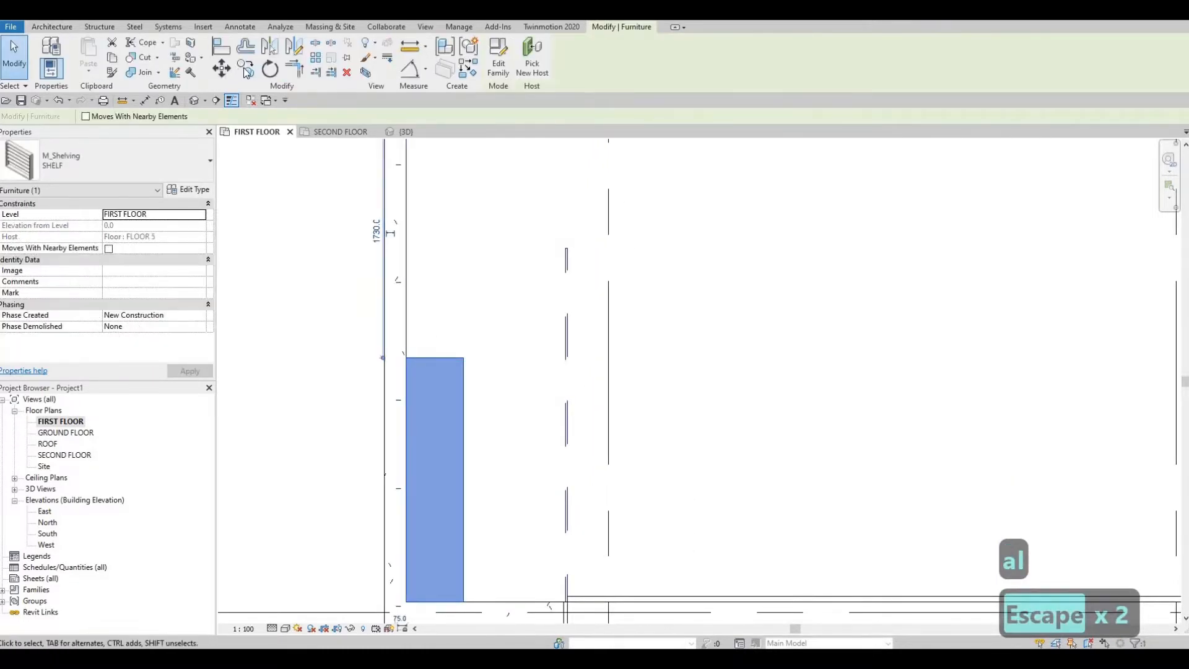
{"action": "left_click", "coordinate": [246, 72]}
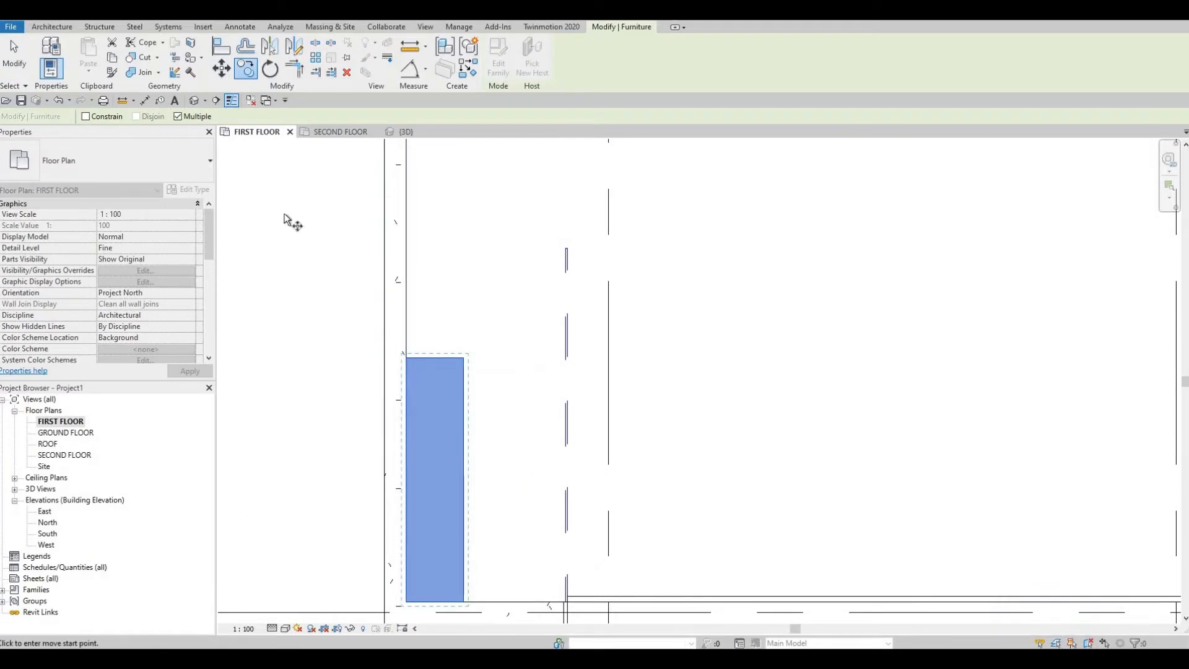
{"action": "left_click", "coordinate": [401, 599]}
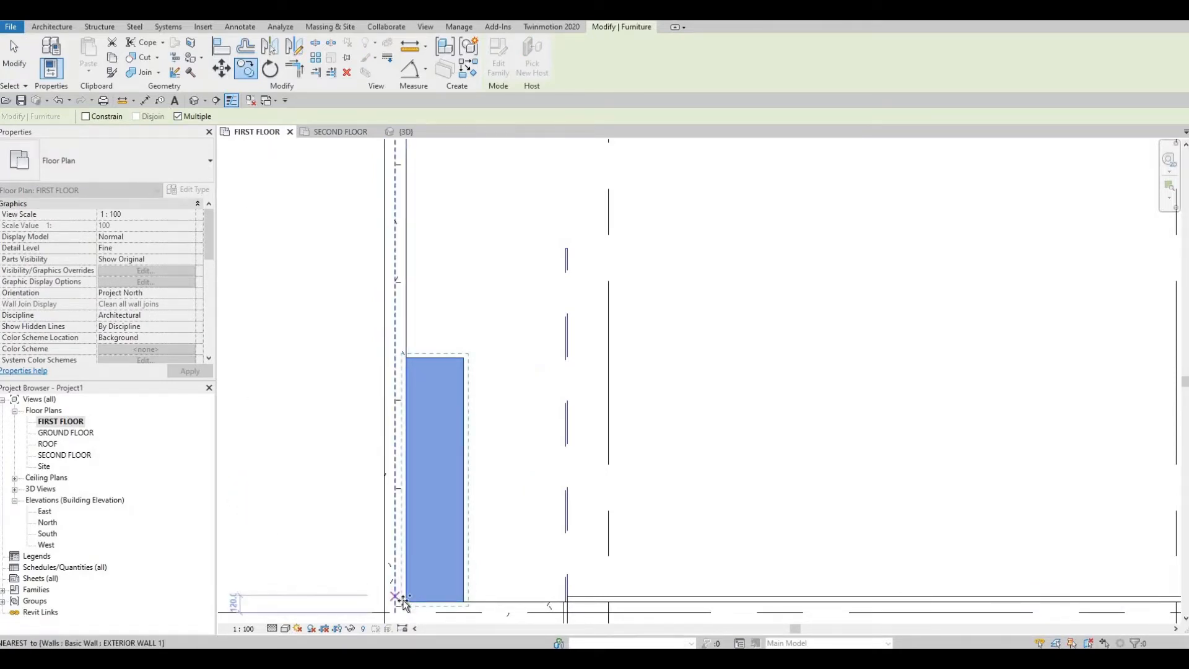
{"action": "left_click", "coordinate": [407, 358]}
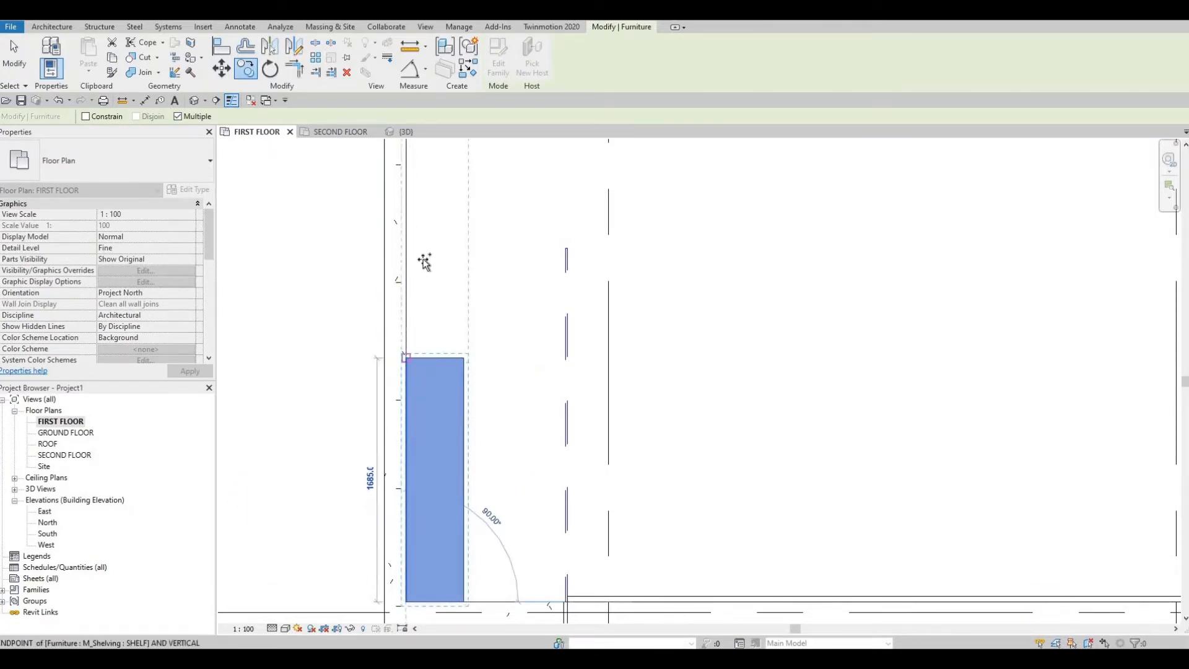
{"action": "middle_click_drag", "start_coordinate": [423, 263], "coordinate": [418, 471]}
{"action": "middle_click_drag", "start_coordinate": [405, 427], "coordinate": [393, 527]}
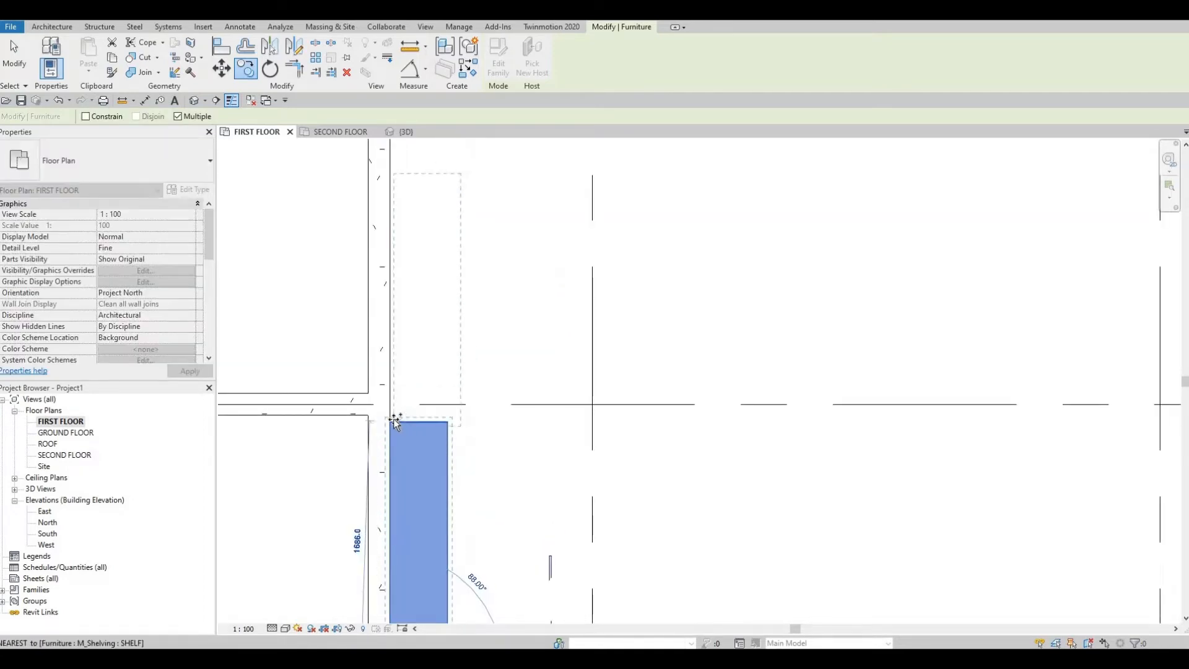
{"action": "left_click", "coordinate": [391, 422]}
{"action": "middle_click_drag", "start_coordinate": [415, 333], "coordinate": [415, 491]}
{"action": "scroll", "coordinate": [415, 492], "scroll_direction": "down", "scroll_amount": 1}
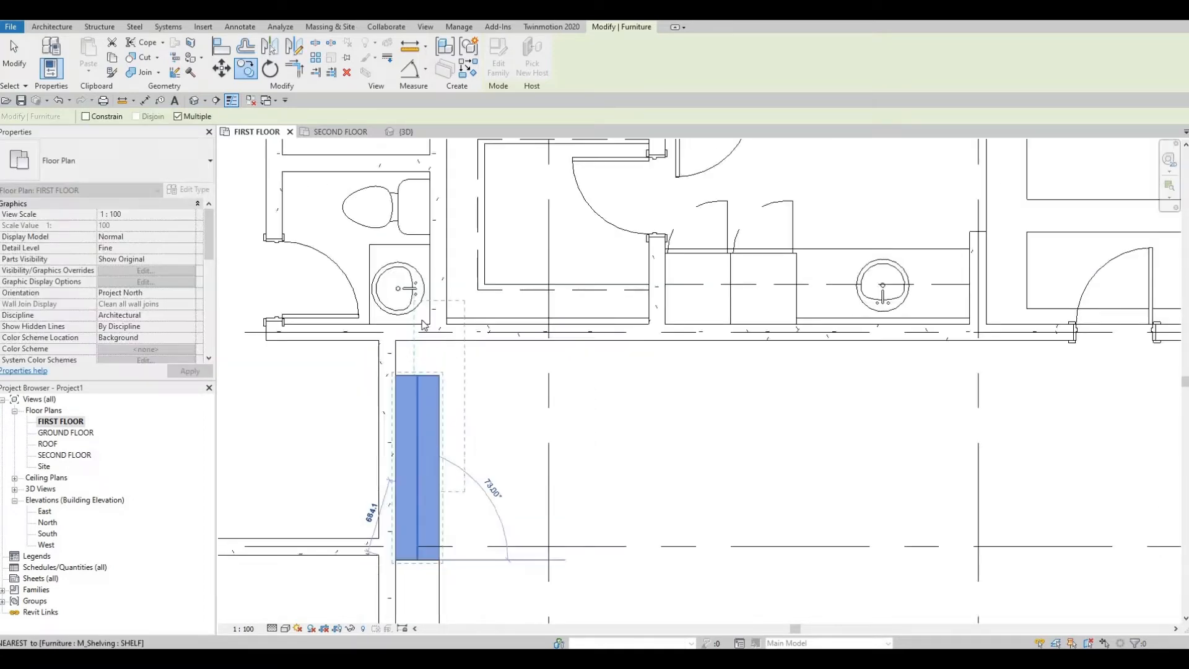
{"action": "scroll", "coordinate": [424, 495], "scroll_direction": "down", "scroll_amount": 1}
{"action": "middle_click_drag", "start_coordinate": [474, 566], "coordinate": [416, 249]}
{"action": "key", "text": "Escape"}
{"action": "key", "text": "Escape"}
{"action": "scroll", "coordinate": [440, 233], "scroll_direction": "down", "scroll_amount": 2}
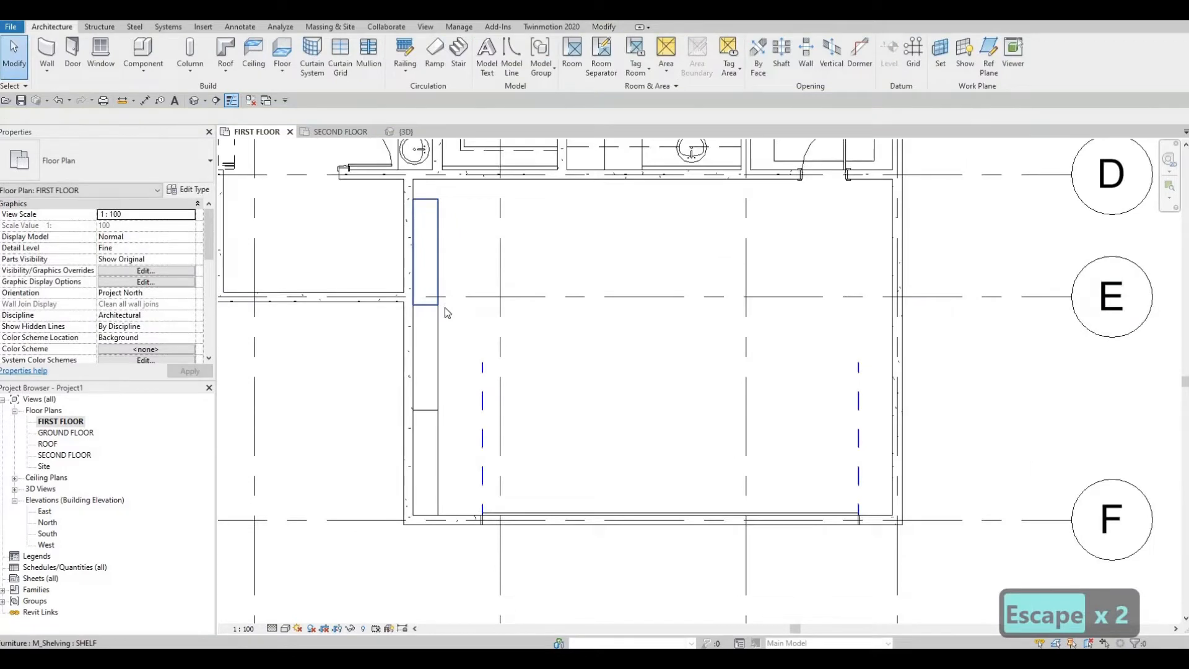
{"action": "scroll", "coordinate": [431, 250], "scroll_direction": "down", "scroll_amount": 1}
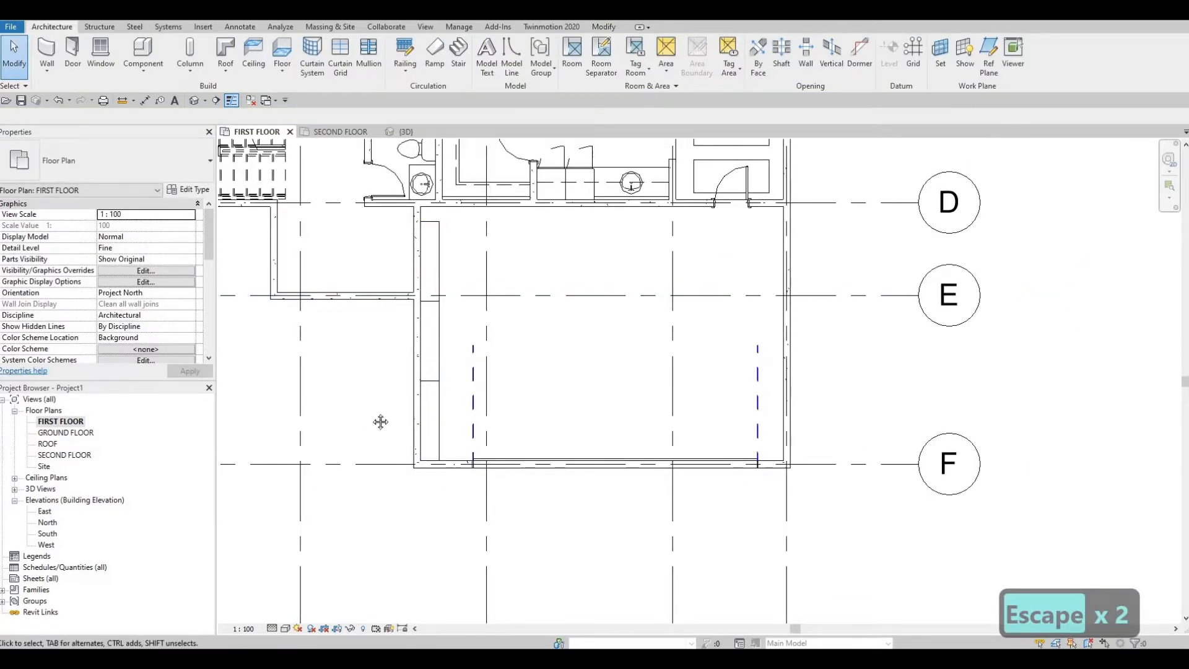
{"action": "middle_click_drag", "start_coordinate": [400, 495], "coordinate": [476, 455]}
{"action": "scroll", "coordinate": [476, 454], "scroll_direction": "down", "scroll_amount": 1}
{"action": "scroll", "coordinate": [476, 454], "scroll_direction": "down", "scroll_amount": 1}
{"action": "middle_click_drag", "start_coordinate": [423, 334], "coordinate": [445, 431]}
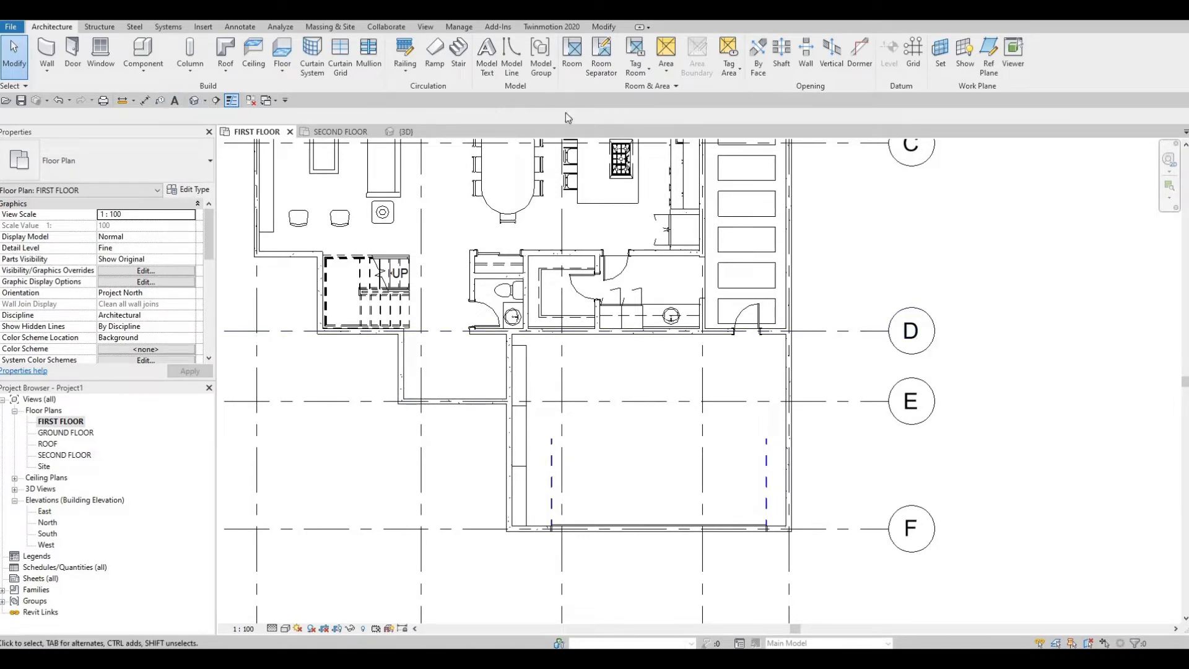
Step: Open the M_Door-Exterior-Double-Full Glass-Wood_Clad family from the Residential door library for loading
{"action": "left_click", "coordinate": [203, 27]}
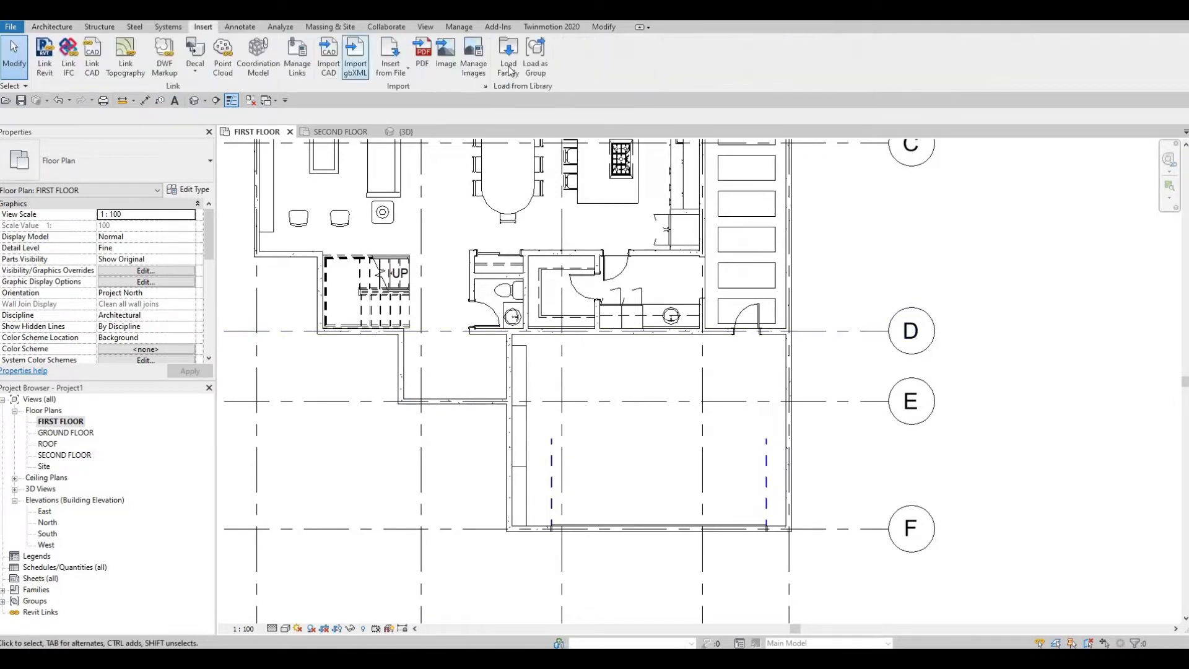
{"action": "left_click", "coordinate": [508, 55]}
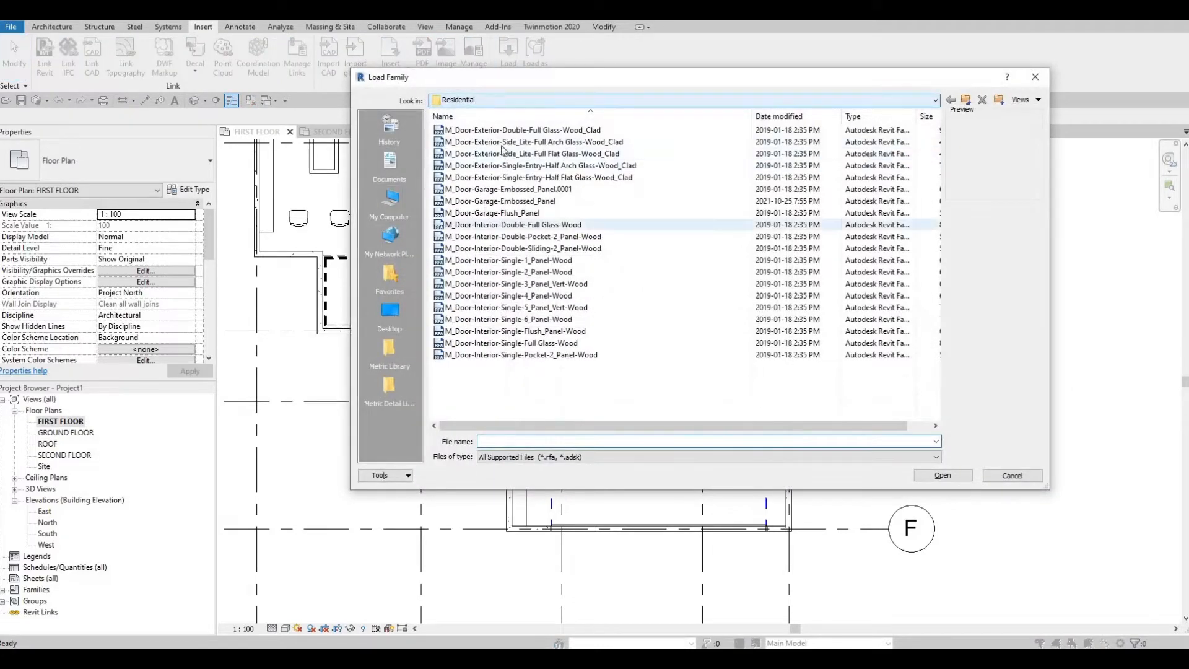
{"action": "left_click", "coordinate": [487, 131]}
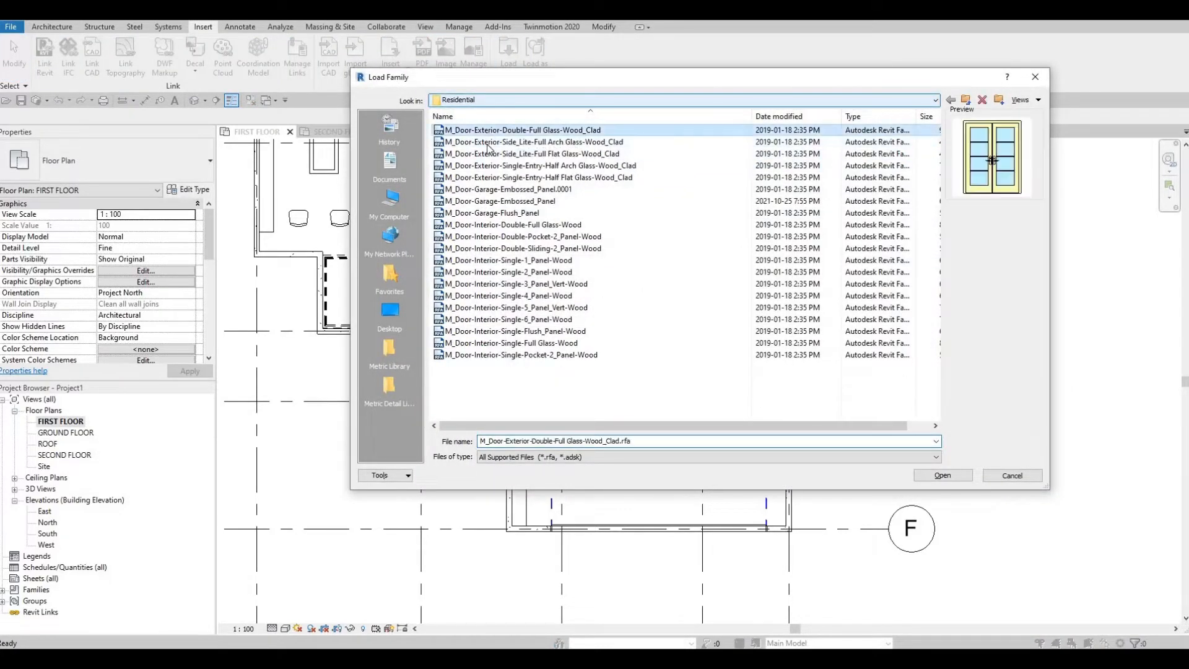
{"action": "key", "text": "Down"}
{"action": "key", "text": "Down"}
{"action": "key", "text": "Down"}
{"action": "key", "text": "Down"}
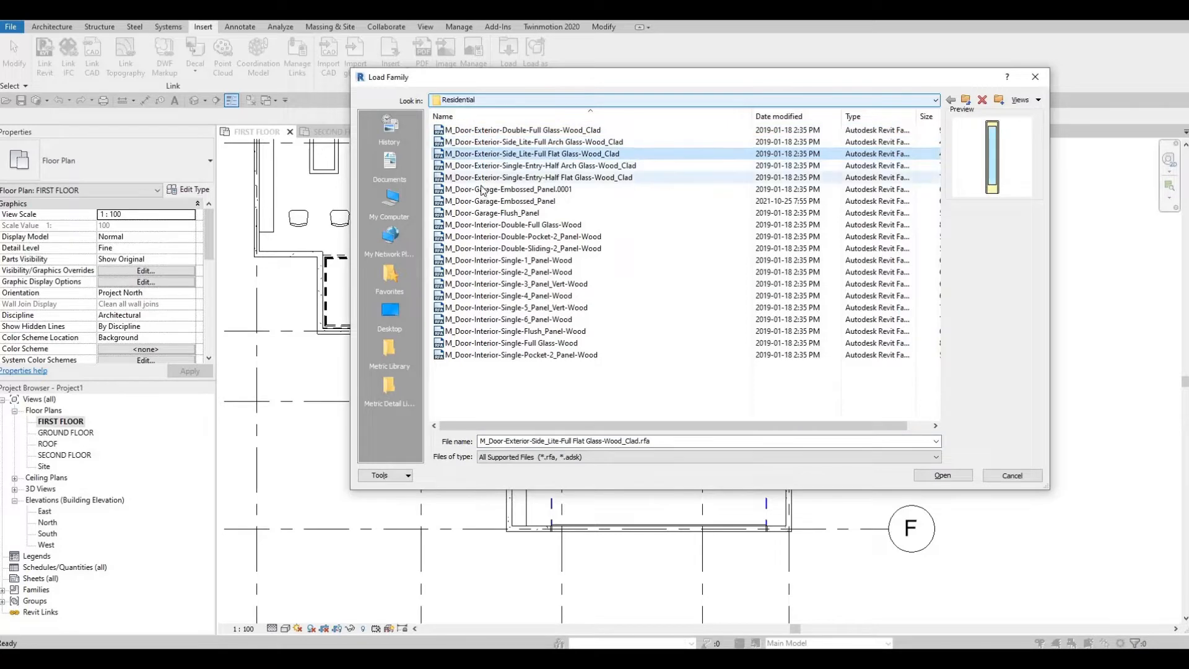
{"action": "key", "text": "Down"}
{"action": "left_click", "coordinate": [487, 141]}
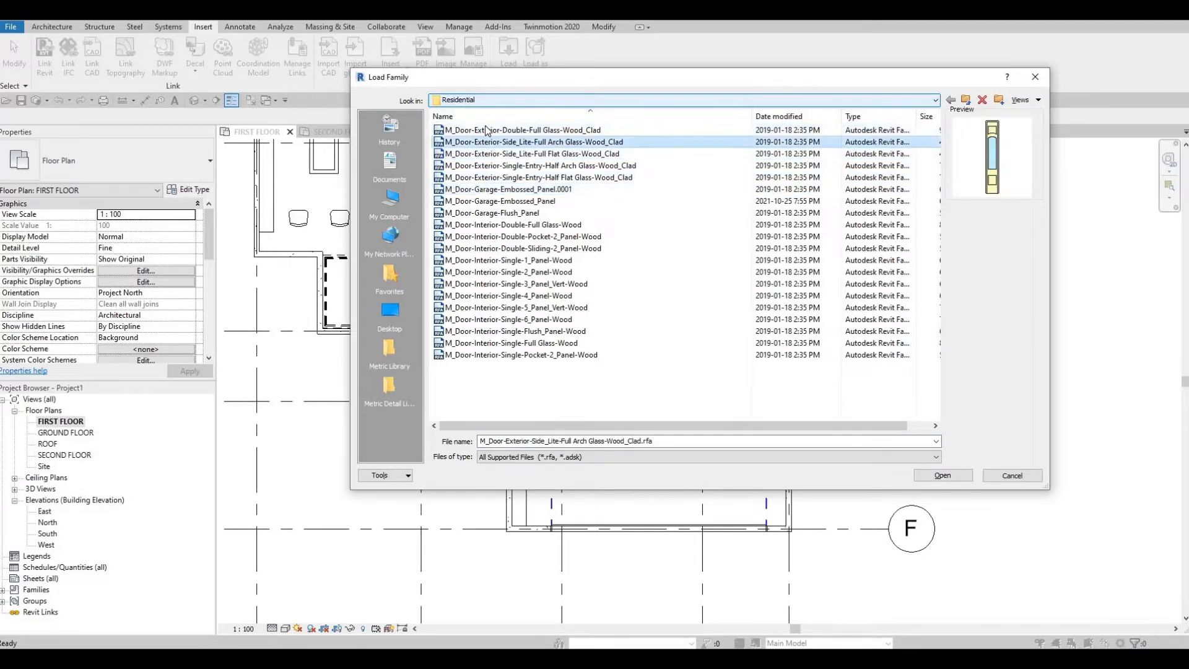
{"action": "left_click", "coordinate": [489, 131]}
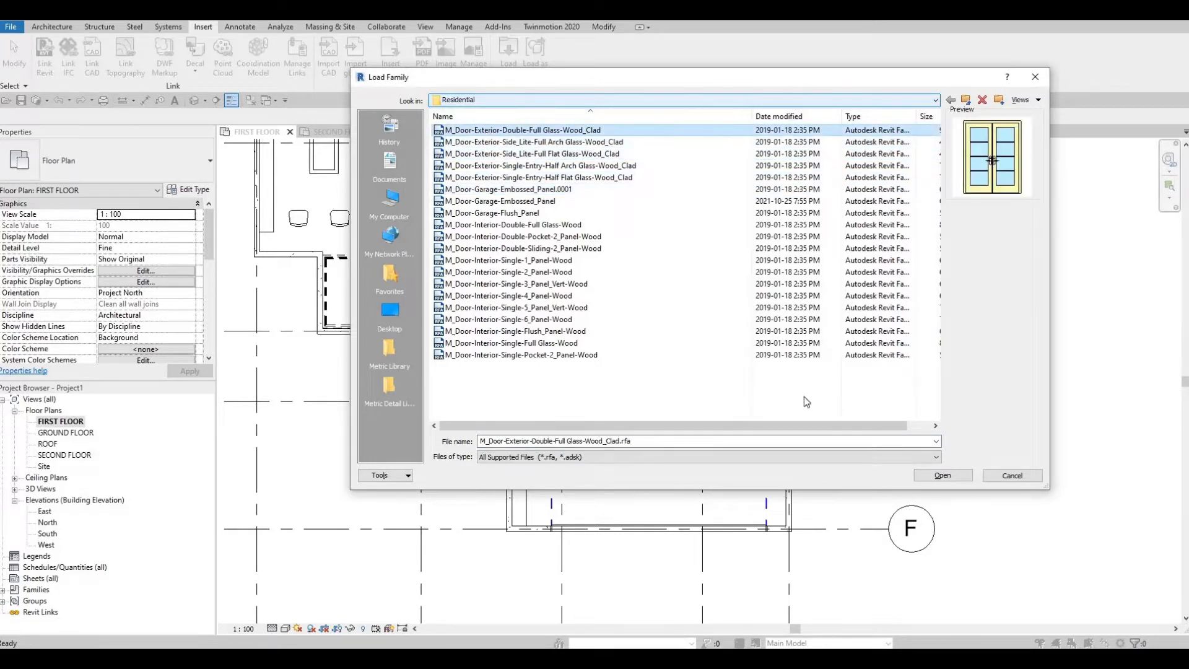
{"action": "left_click", "coordinate": [941, 477]}
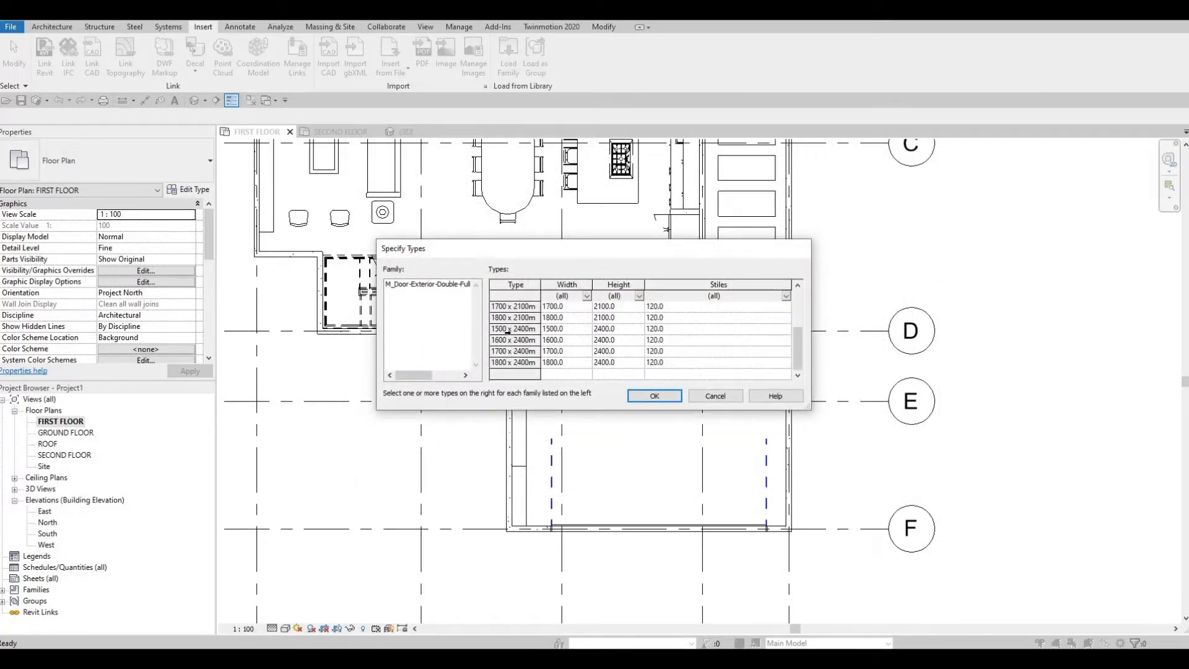
{"action": "left_click", "coordinate": [504, 342]}
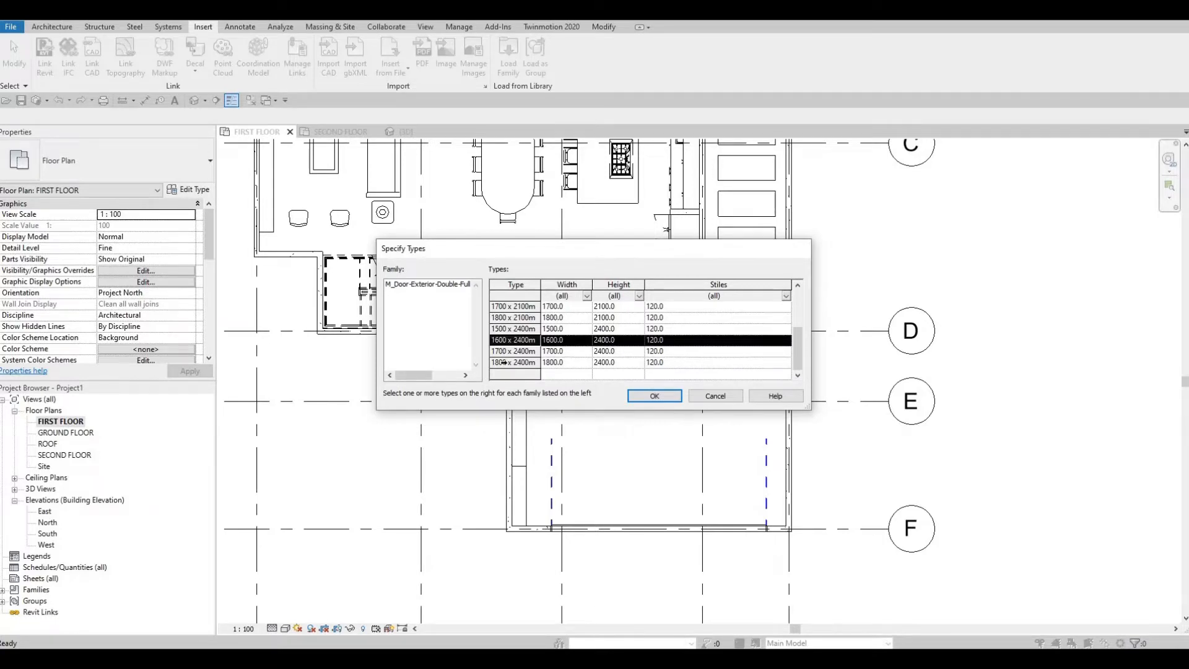
{"action": "left_click", "coordinate": [502, 354], "text": "ctrl"}
{"action": "left_click", "coordinate": [502, 363], "text": "ctrl"}
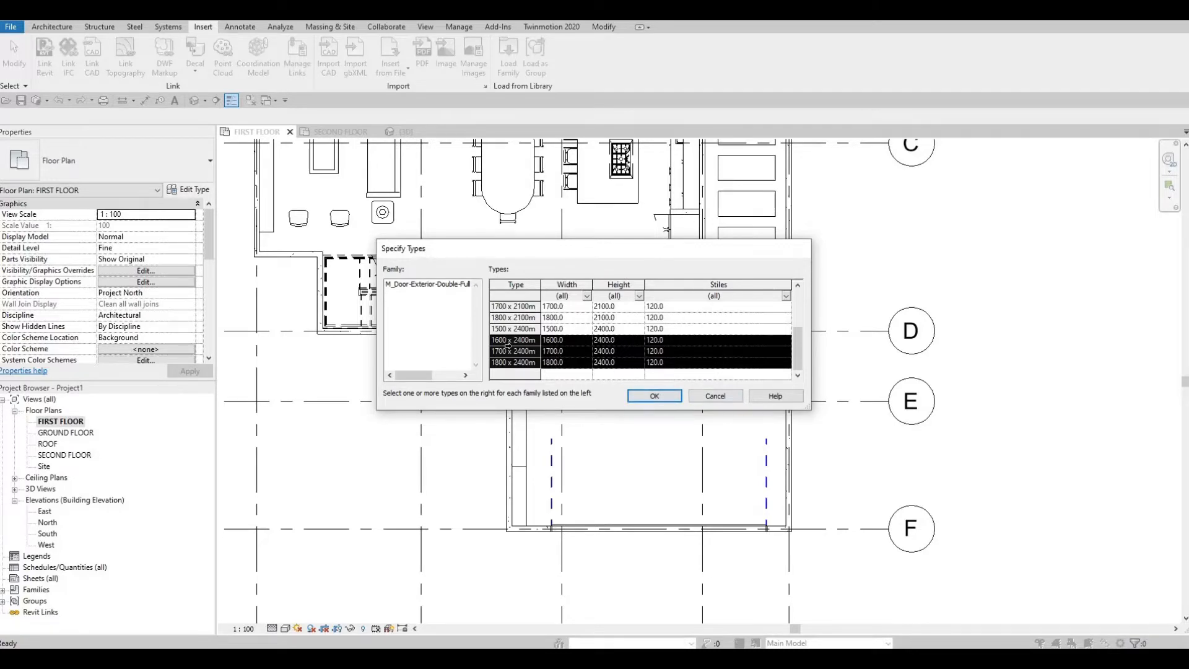
Step: Load the double door types 1500, 1600, 1700 and 1800 x 2000mm plus 1500 x 2100mm
{"action": "scroll", "coordinate": [507, 345], "scroll_direction": "up", "scroll_amount": 2}
{"action": "scroll", "coordinate": [518, 329], "scroll_direction": "down", "scroll_amount": 1}
{"action": "scroll", "coordinate": [516, 338], "scroll_direction": "up", "scroll_amount": 1}
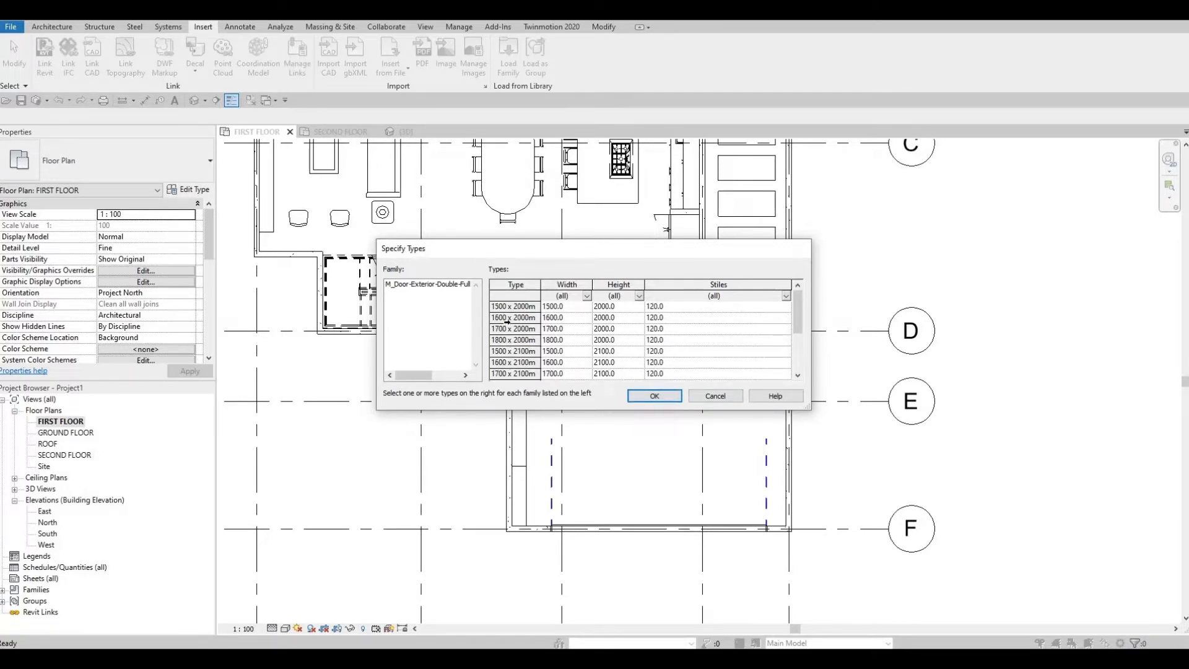
{"action": "left_click", "coordinate": [508, 306], "text": "ctrl"}
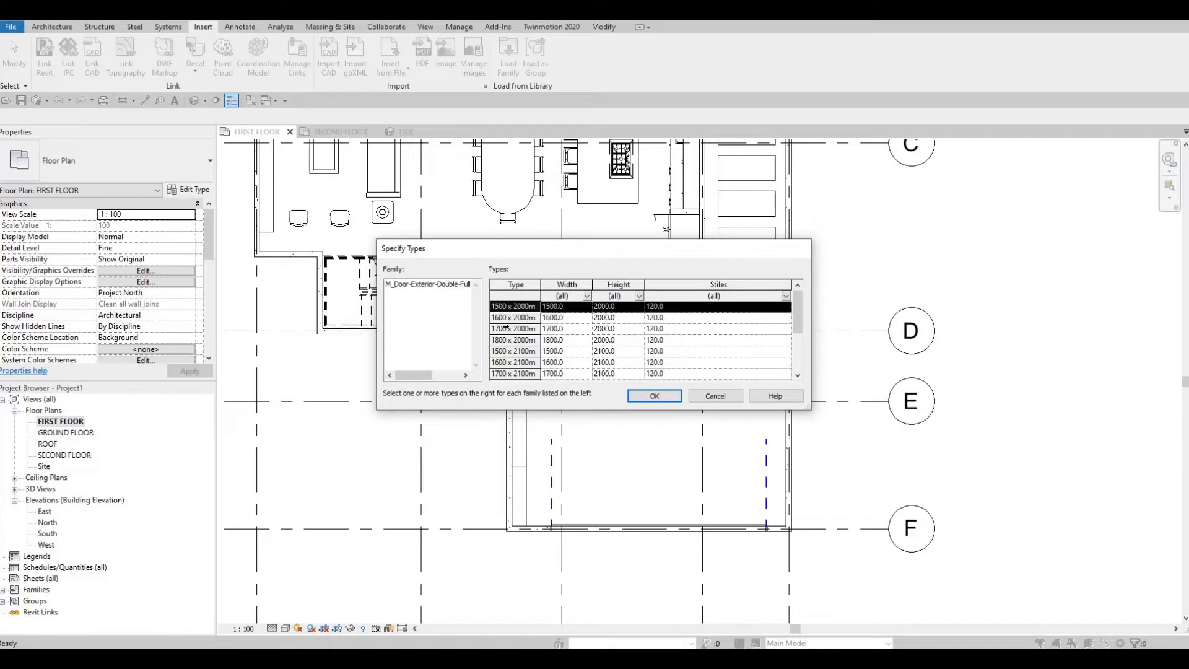
{"action": "left_click", "coordinate": [505, 317], "text": "ctrl"}
{"action": "left_click", "coordinate": [508, 328], "text": "ctrl"}
{"action": "left_click", "coordinate": [507, 340], "text": "ctrl"}
{"action": "left_click", "coordinate": [506, 351], "text": "ctrl"}
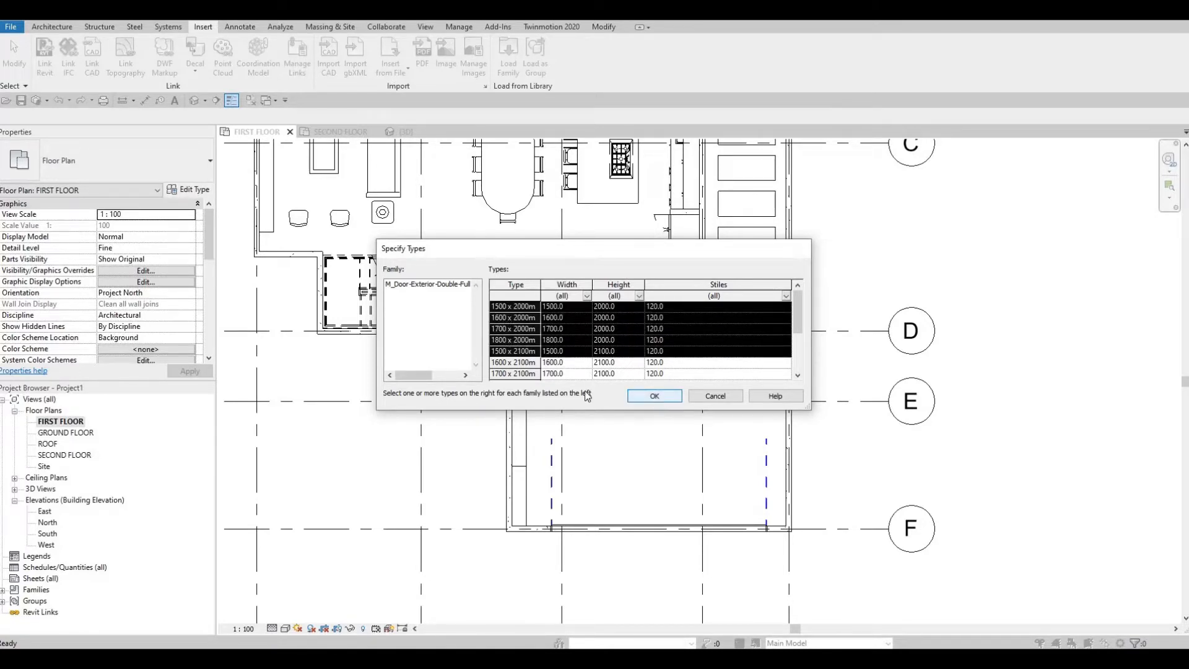
{"action": "key", "text": "Return"}
Step: Place an 1800 x 2000mm exterior double full-glass door centred in the entrance wall on grid E, swinging inward
{"action": "left_click", "coordinate": [43, 27]}
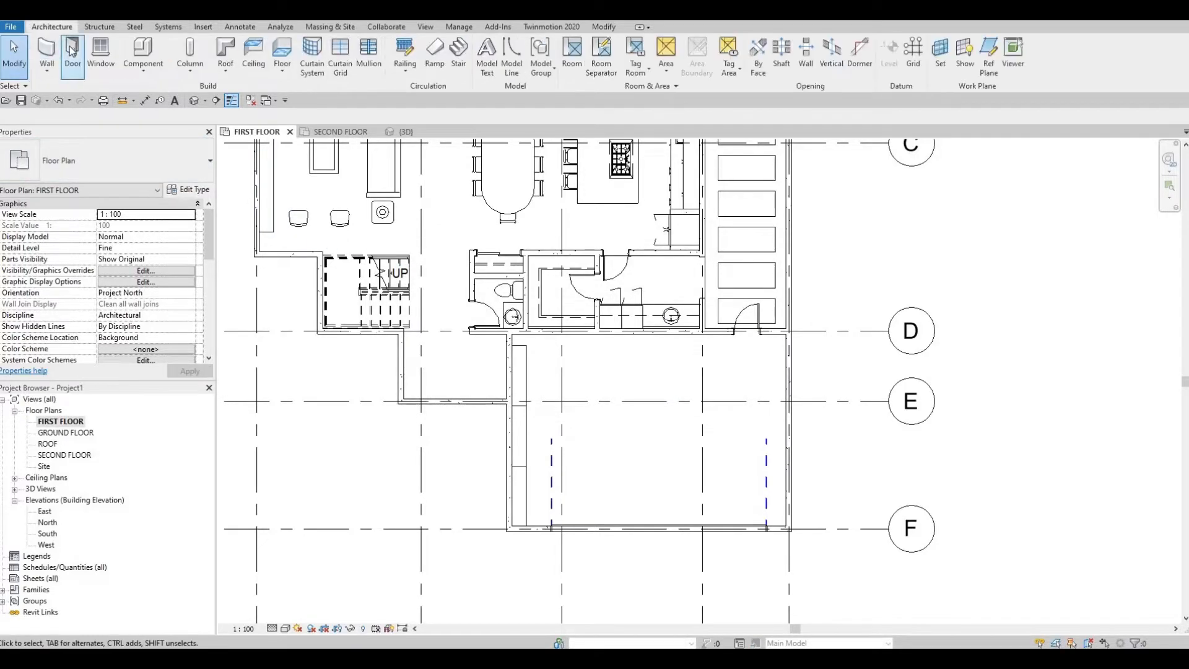
{"action": "left_click", "coordinate": [73, 50]}
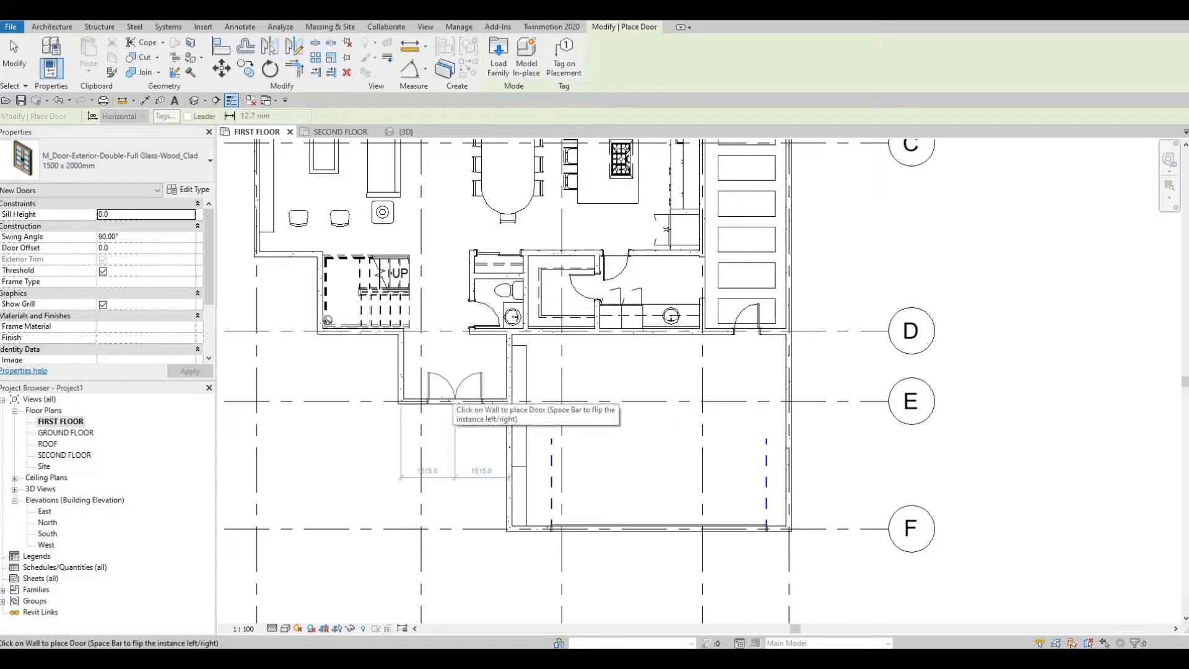
{"action": "left_click", "coordinate": [98, 169]}
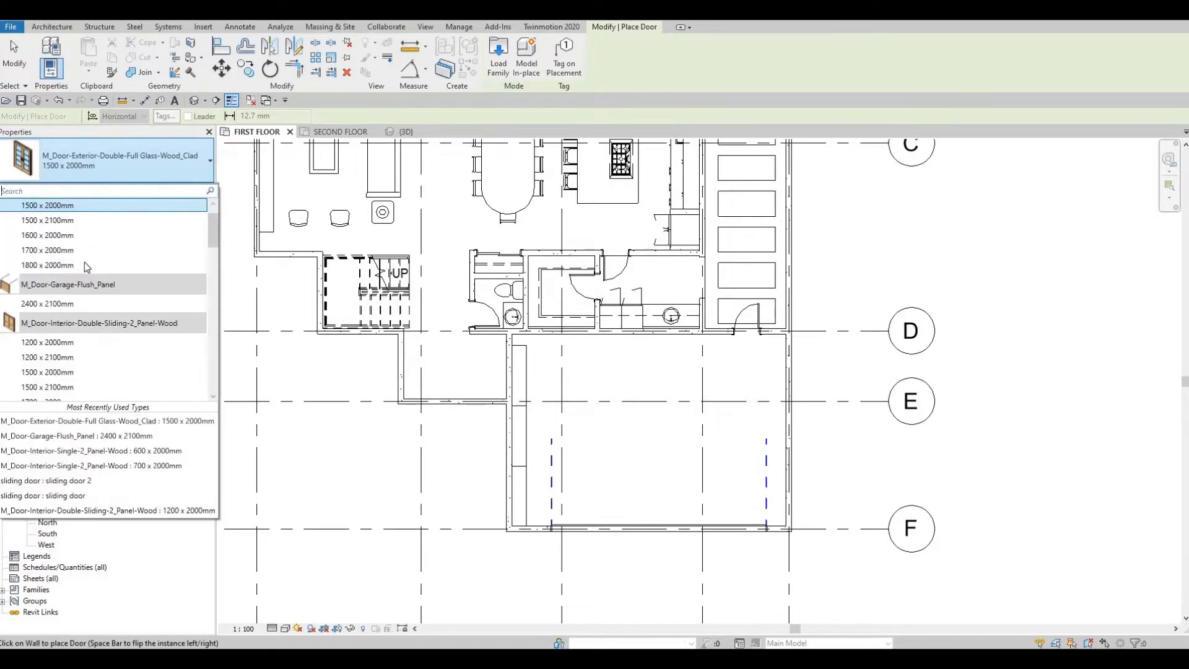
{"action": "left_click", "coordinate": [87, 262]}
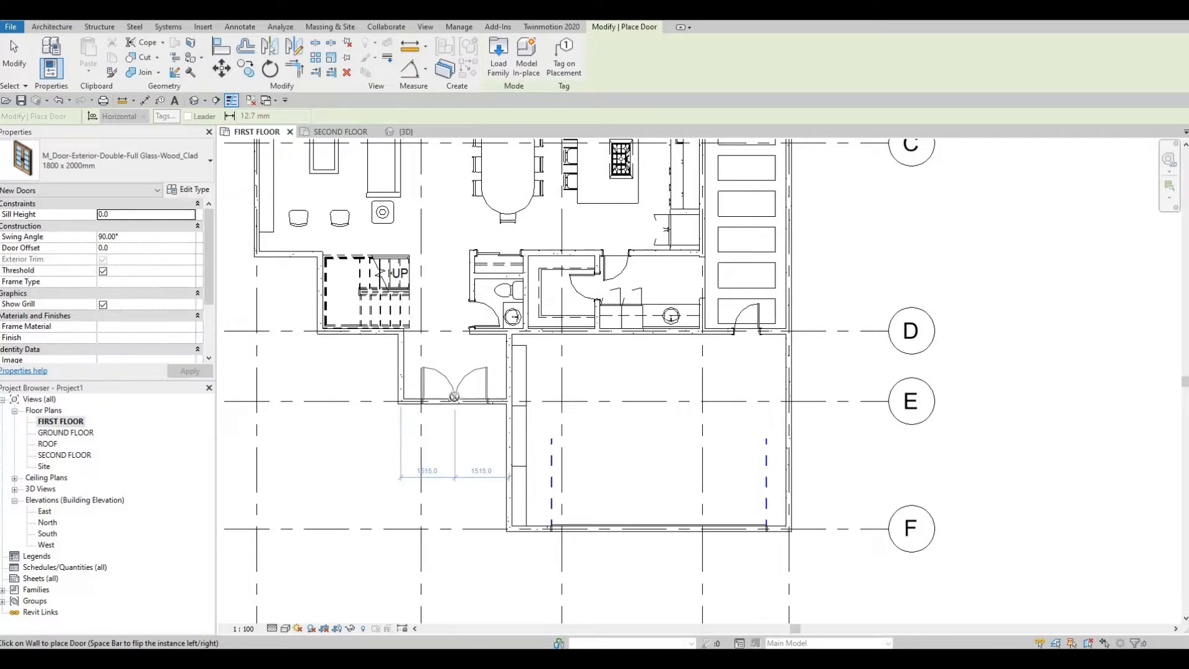
{"action": "left_click", "coordinate": [454, 397]}
{"action": "key", "text": "Escape"}
{"action": "key", "text": "Escape"}
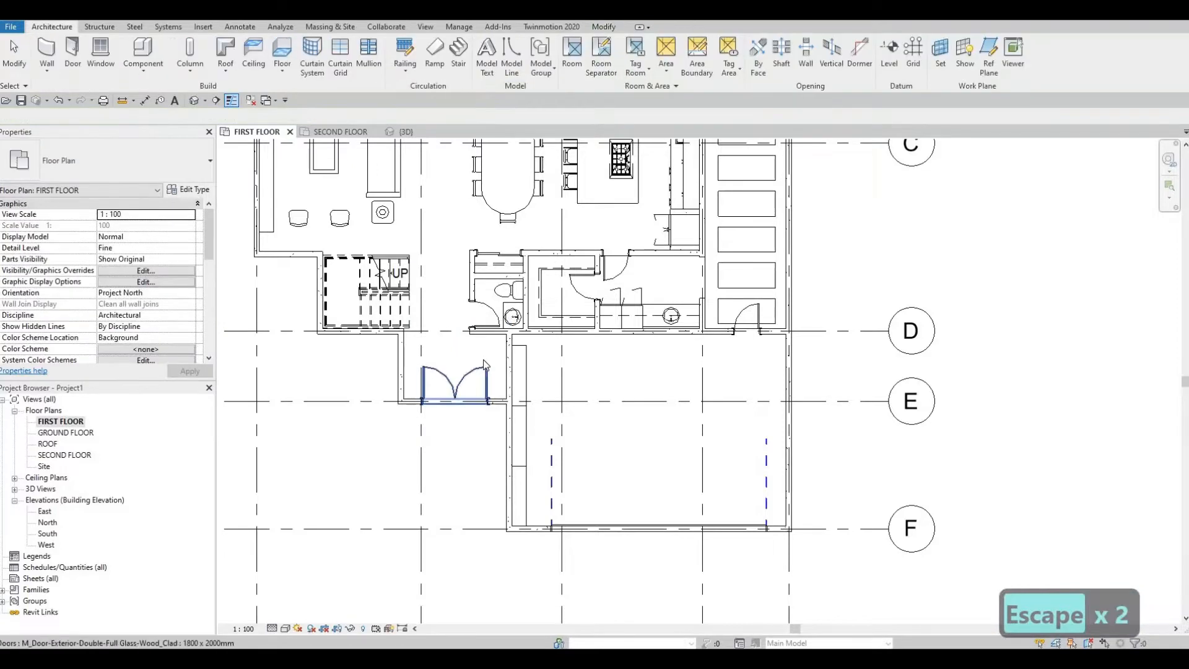
{"action": "key", "text": "Escape"}
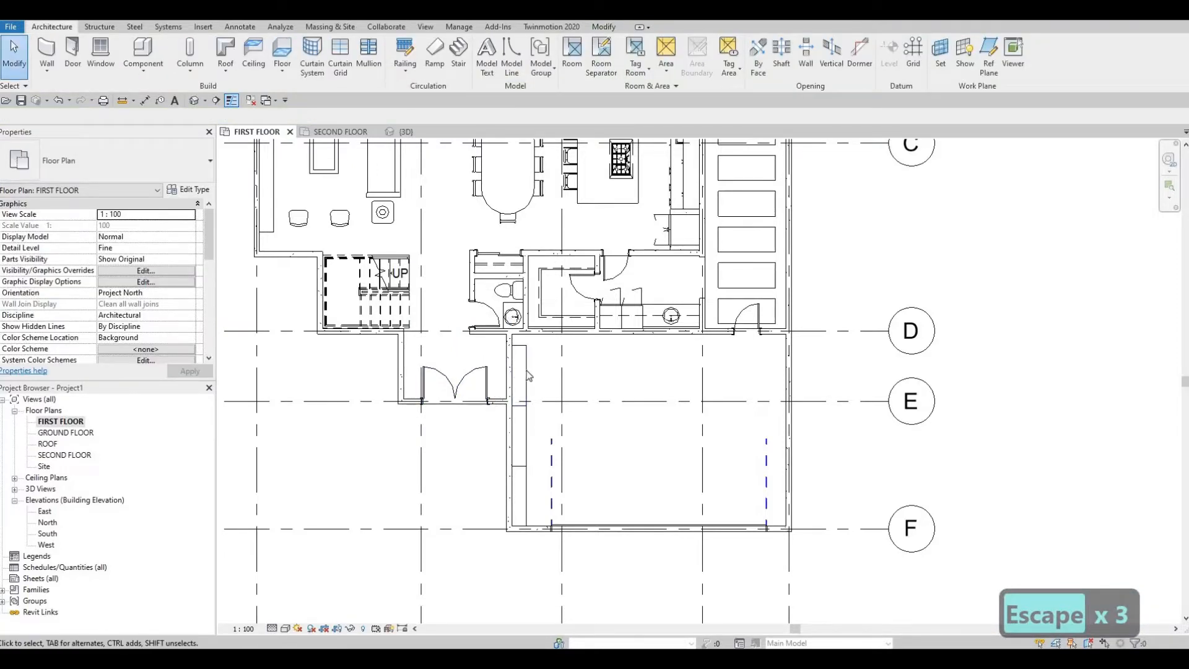
Step: Delete the garage shelf nearest grid D and place a 700 x 2000mm interior single door there, opening into the garage
{"action": "left_click", "coordinate": [523, 371]}
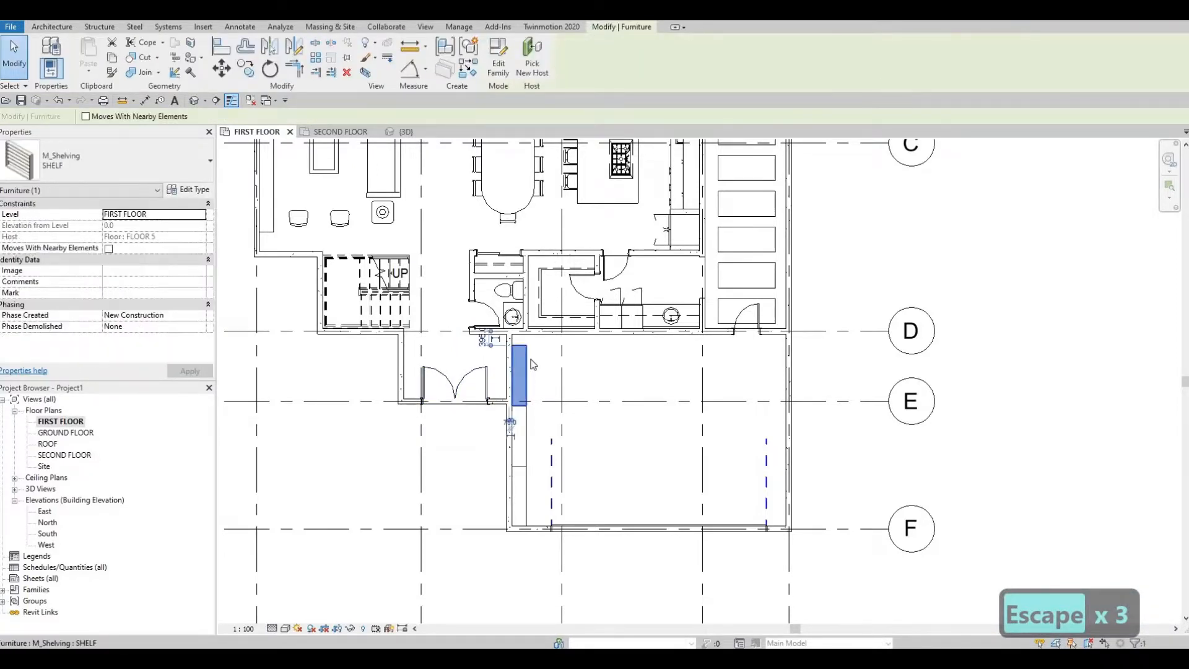
{"action": "key", "text": "Delete"}
{"action": "left_click", "coordinate": [622, 277]}
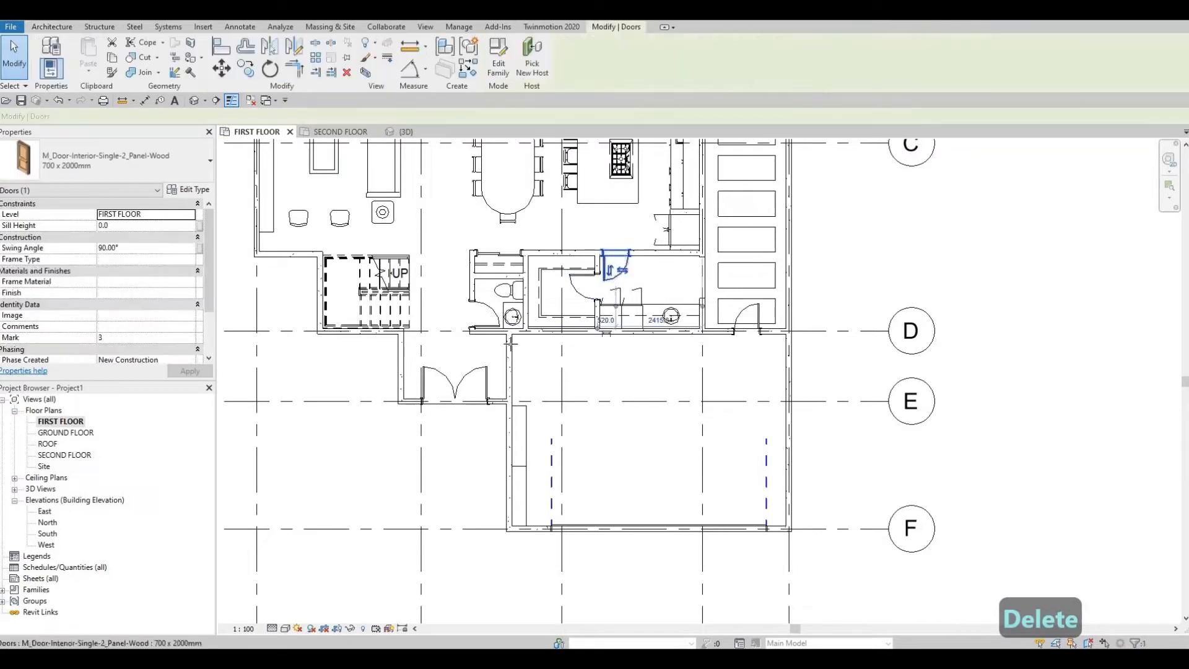
{"action": "key", "text": "c"}
{"action": "key", "text": "s"}
{"action": "scroll", "coordinate": [501, 347], "scroll_direction": "up", "scroll_amount": 1}
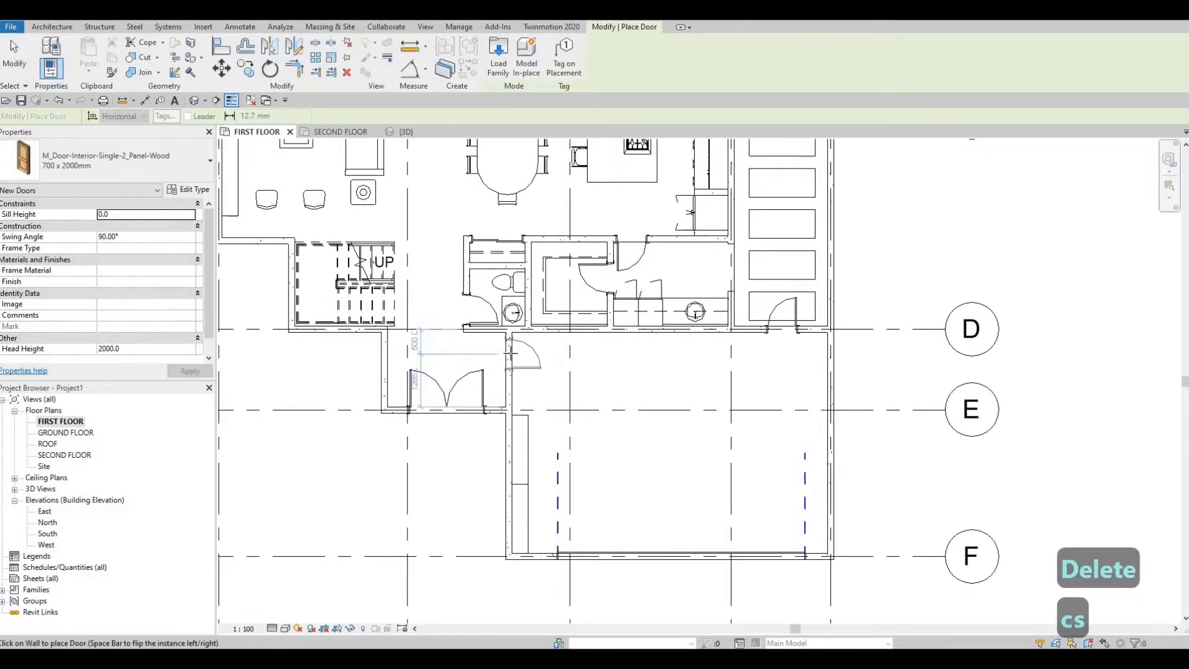
{"action": "key", "text": "space"}
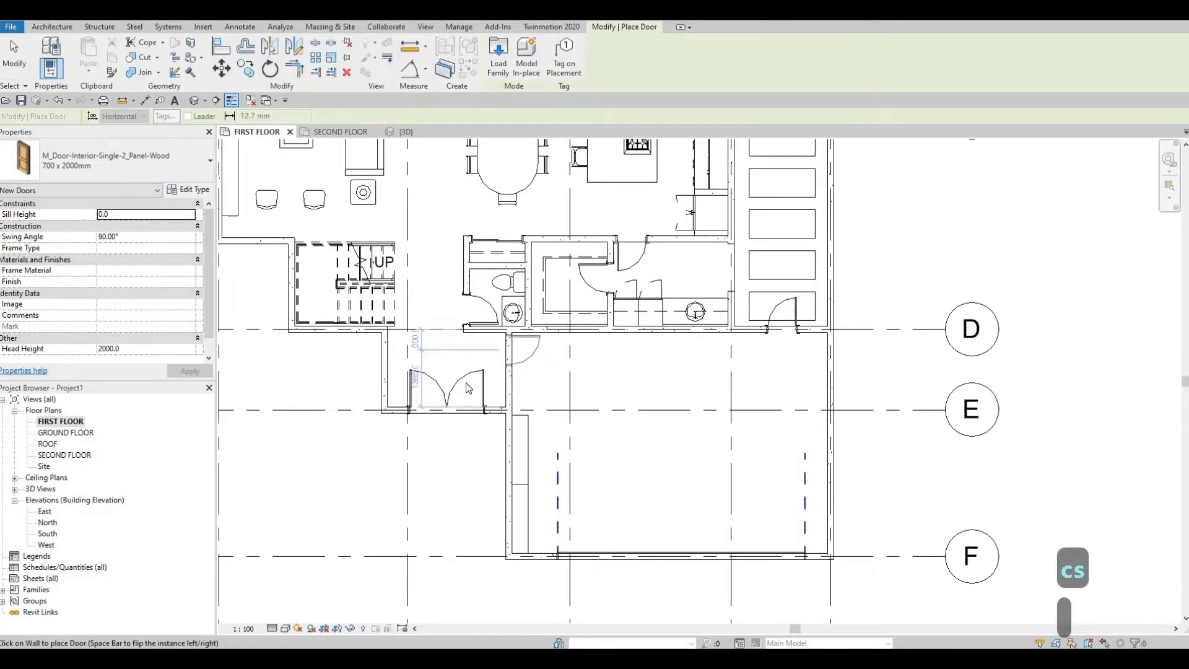
{"action": "key", "text": "Escape"}
{"action": "key", "text": "Escape"}
{"action": "key", "text": "Escape"}
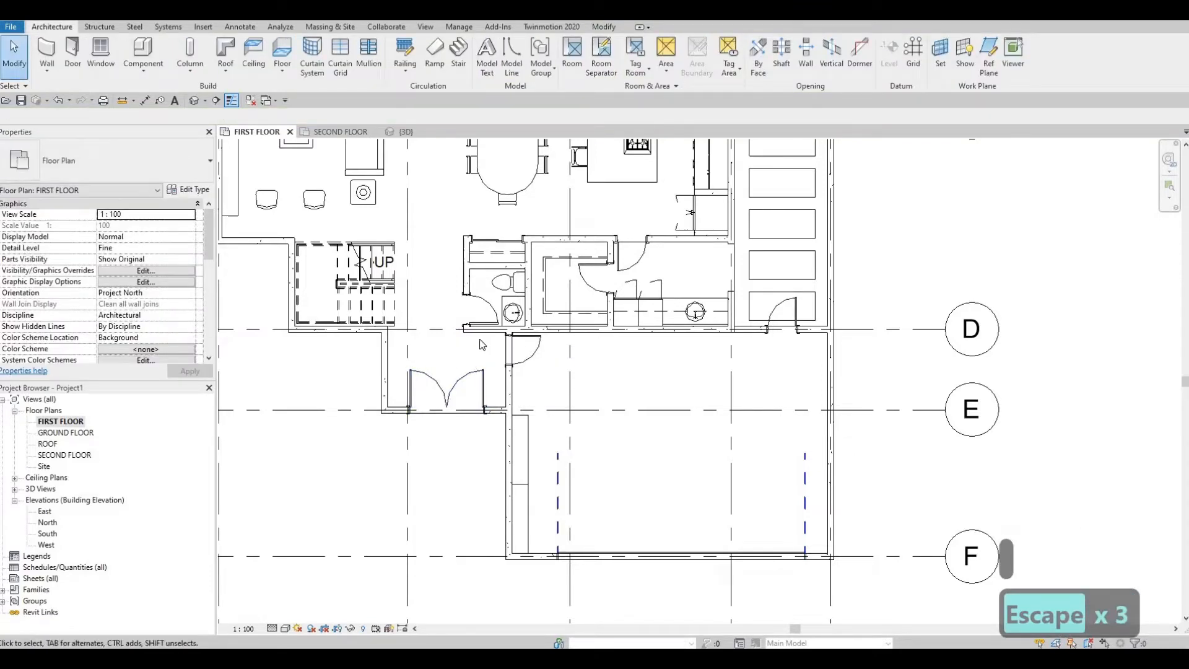
Step: Review the whole first floor layout, from the pool area through the living spaces to the entrance and garage
{"action": "scroll", "coordinate": [503, 401], "scroll_direction": "down", "scroll_amount": 3}
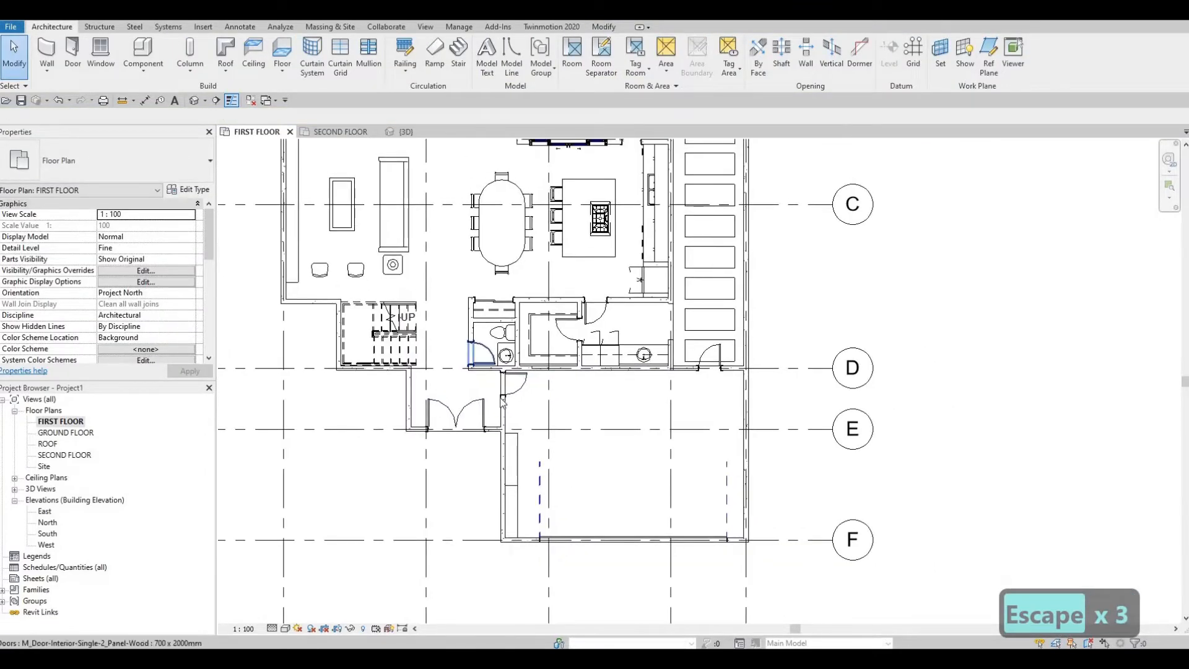
{"action": "scroll", "coordinate": [638, 299], "scroll_direction": "down", "scroll_amount": 2}
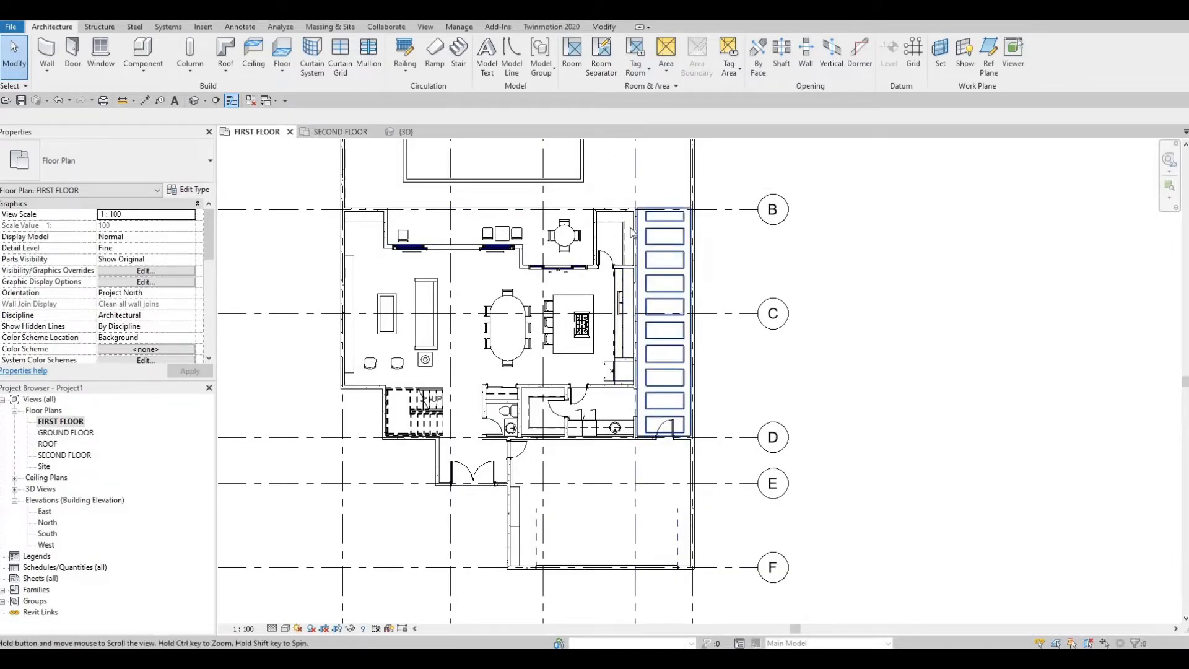
{"action": "middle_click_drag", "start_coordinate": [632, 233], "coordinate": [633, 280]}
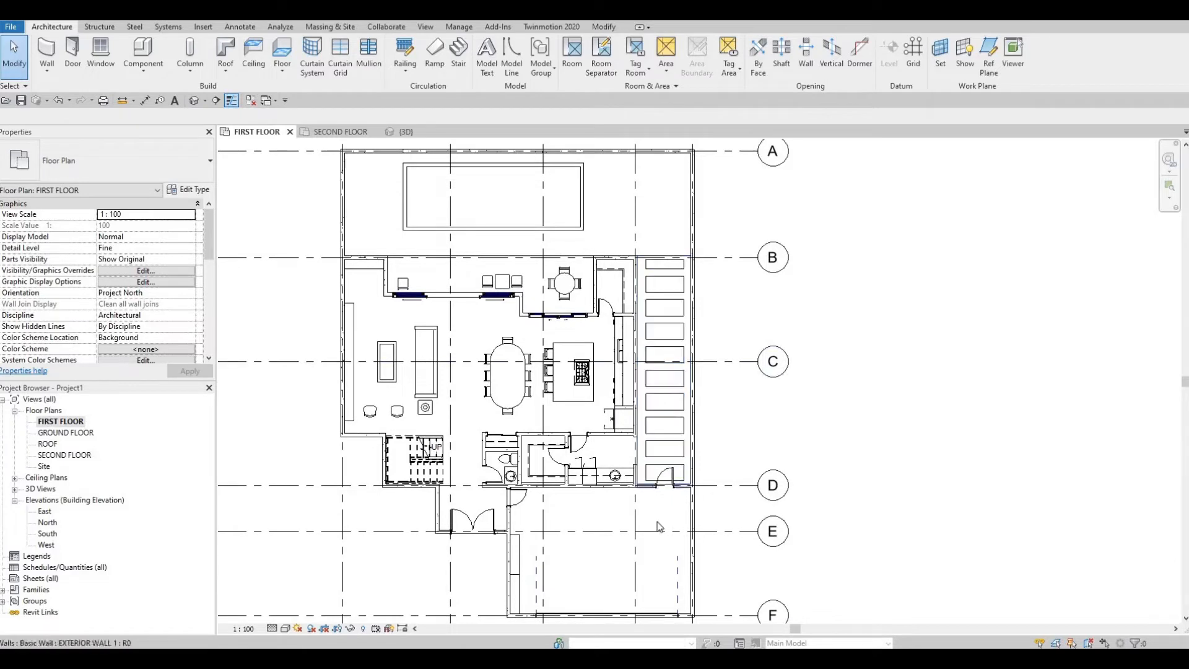
{"action": "middle_click_drag", "start_coordinate": [659, 526], "coordinate": [659, 522]}
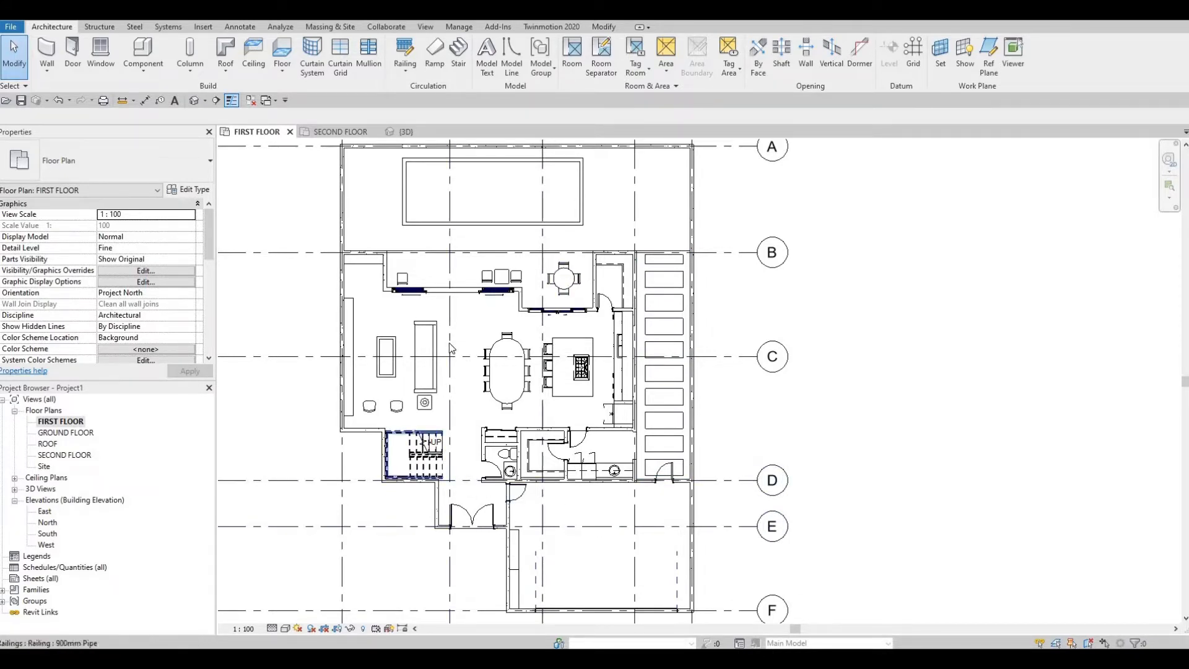
{"action": "middle_click_drag", "start_coordinate": [537, 451], "coordinate": [541, 344]}
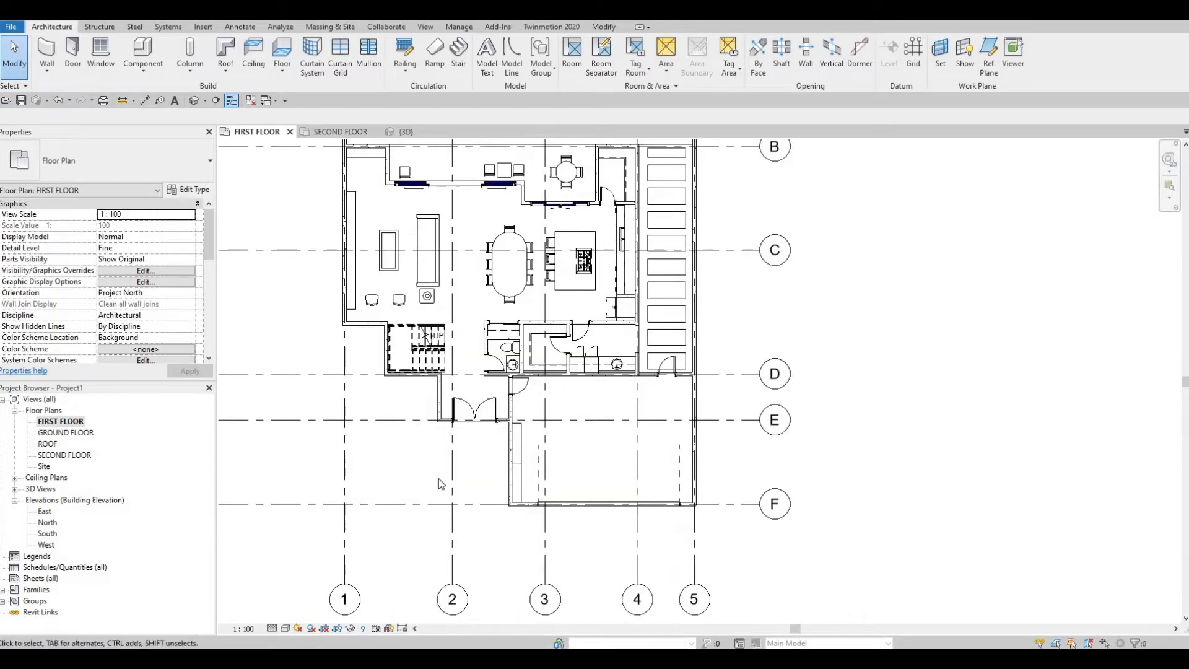
{"action": "middle_click_drag", "start_coordinate": [483, 487], "coordinate": [503, 440]}
{"action": "key", "text": "Escape"}
{"action": "key", "text": "Escape"}
{"action": "scroll", "coordinate": [687, 456], "scroll_direction": "up", "scroll_amount": 5}
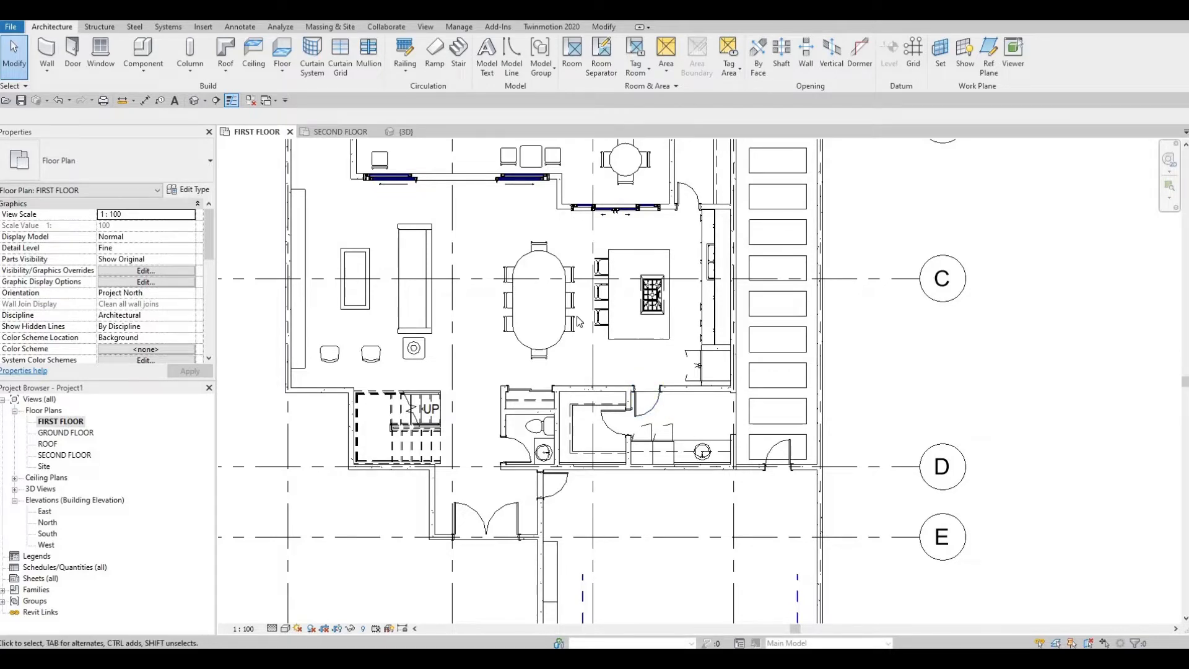
{"action": "scroll", "coordinate": [598, 313], "scroll_direction": "down", "scroll_amount": 3}
{"action": "scroll", "coordinate": [540, 279], "scroll_direction": "up", "scroll_amount": 3}
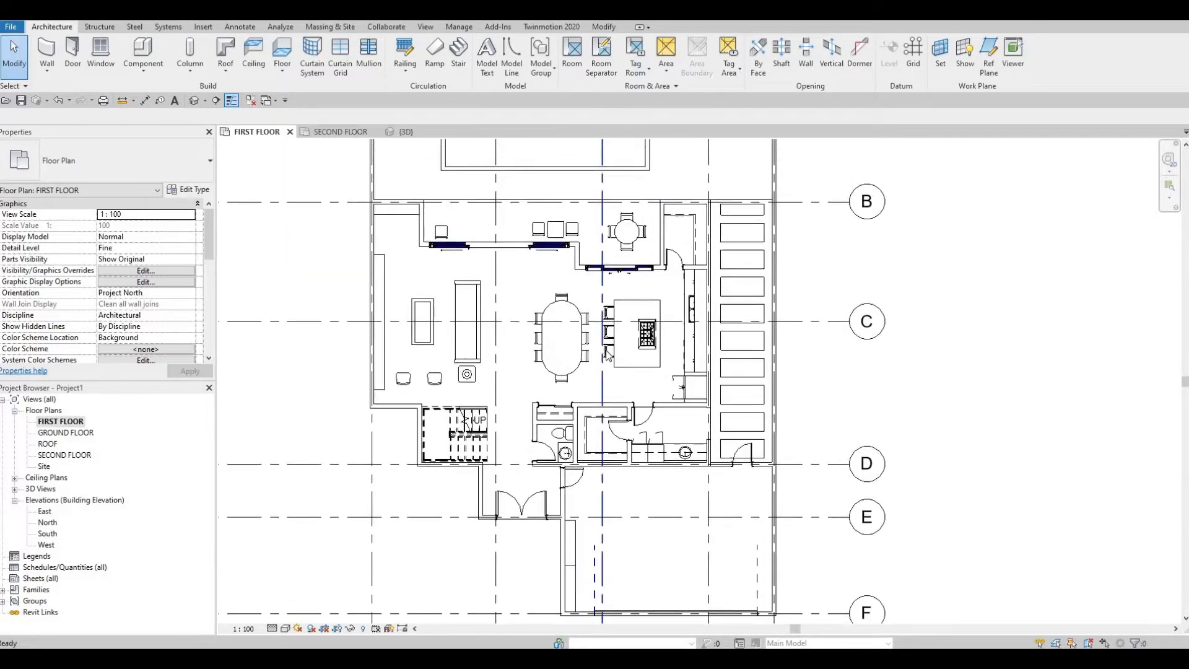
{"action": "scroll", "coordinate": [536, 384], "scroll_direction": "down", "scroll_amount": 3}
{"action": "key", "text": "Escape"}
{"action": "key", "text": "Escape"}
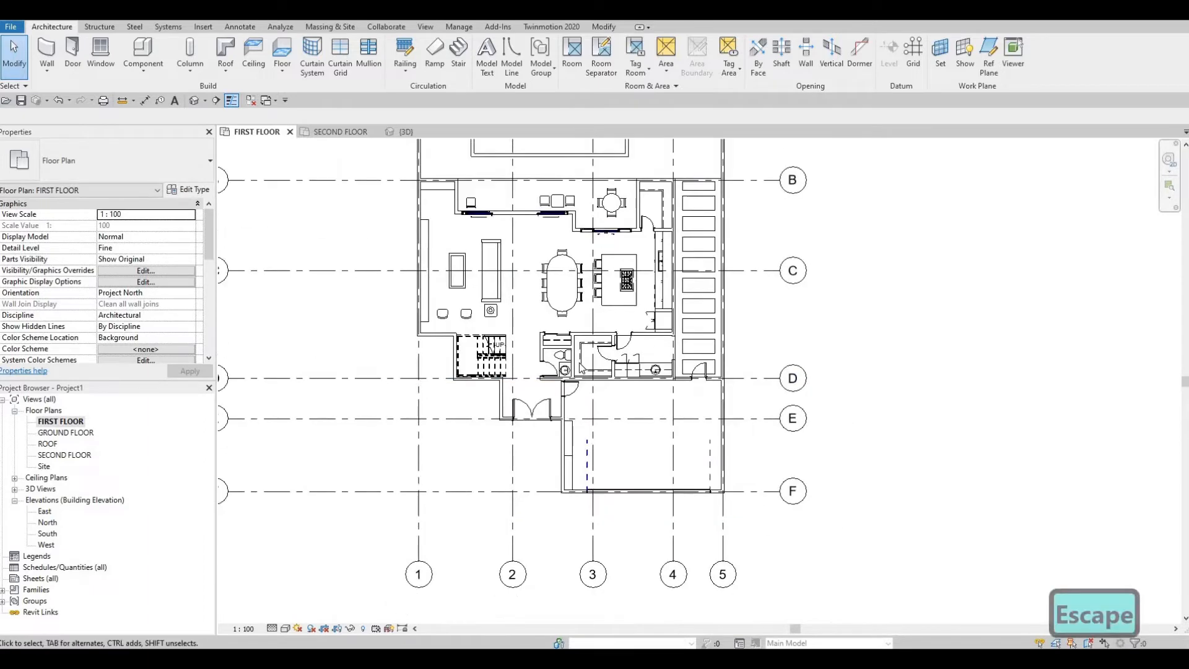
{"action": "scroll", "coordinate": [469, 480], "scroll_direction": "up", "scroll_amount": 2}
{"action": "scroll", "coordinate": [470, 479], "scroll_direction": "down", "scroll_amount": 3}
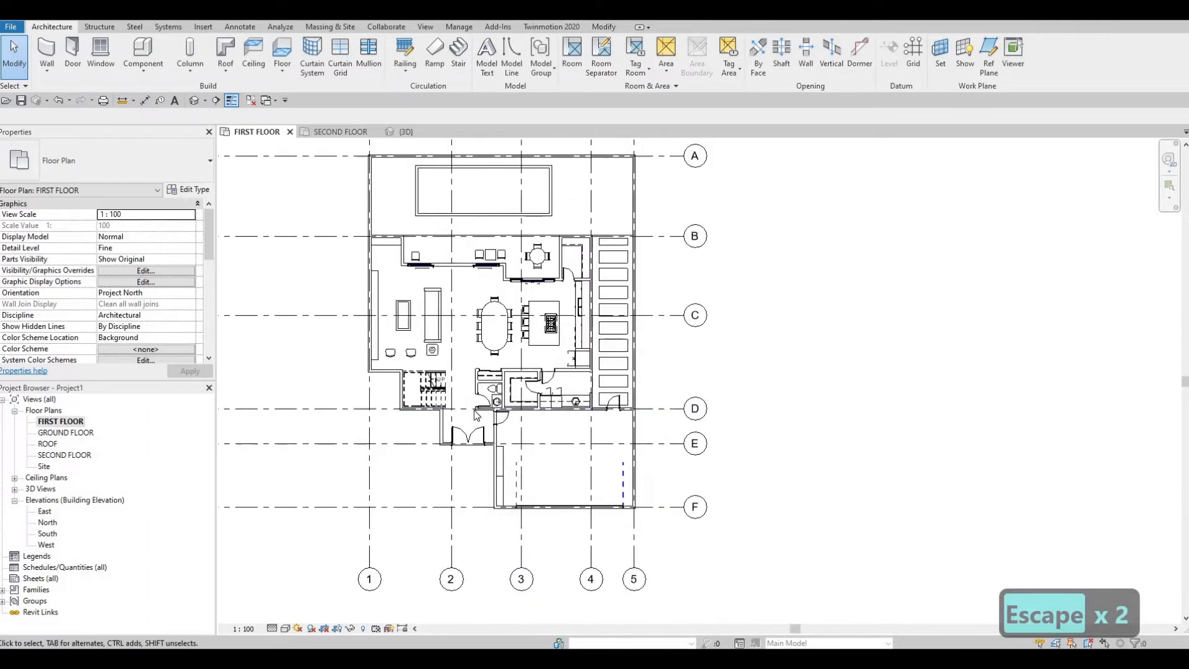
{"action": "scroll", "coordinate": [486, 434], "scroll_direction": "up", "scroll_amount": 2}
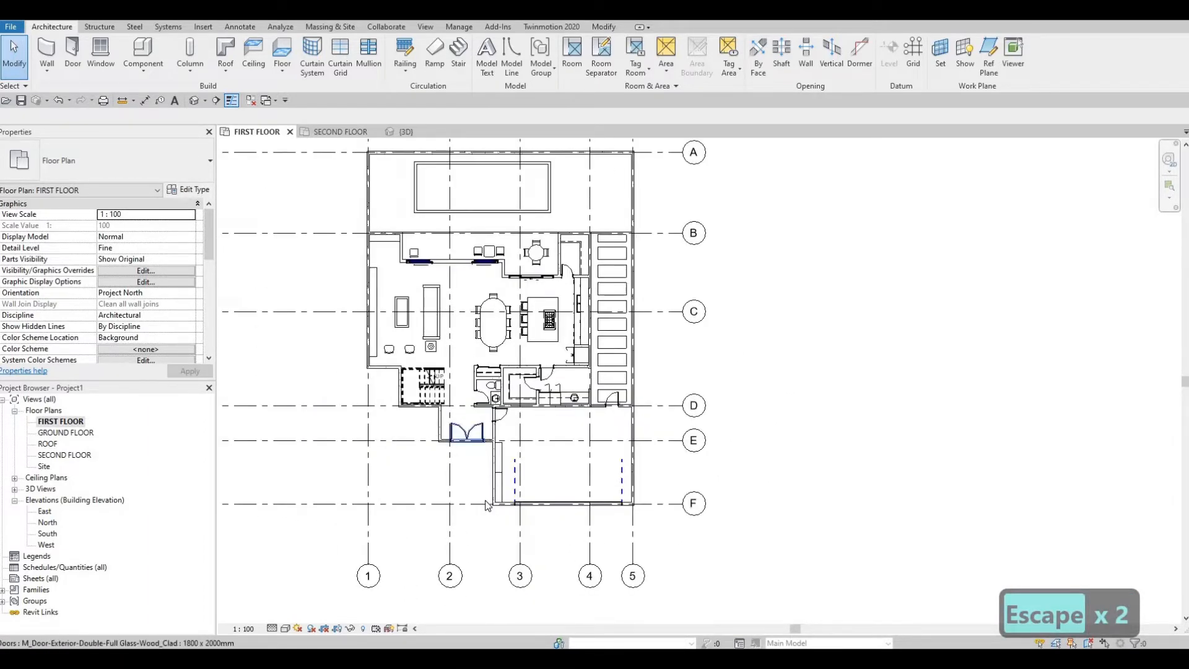
{"action": "middle_click_drag", "start_coordinate": [466, 479], "coordinate": [478, 532]}
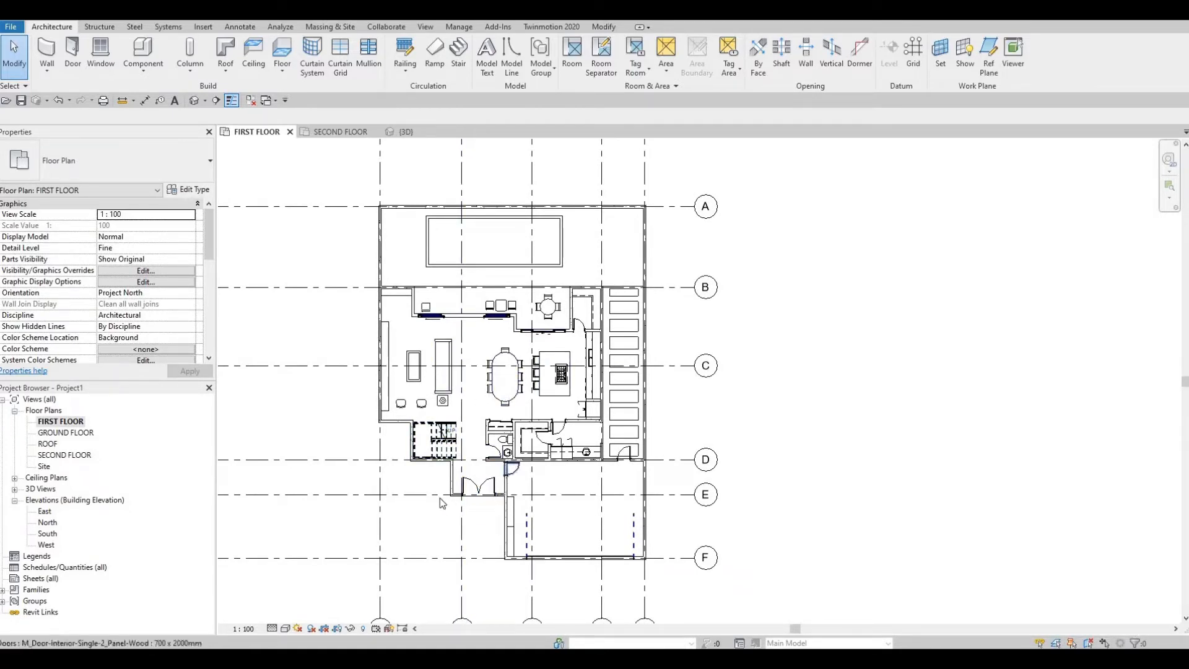
Step: Draw a Curtain Wall segment about 460 mm long inside the entrance's west wall, just south of grid D
{"action": "scroll", "coordinate": [429, 500], "scroll_direction": "up", "scroll_amount": 2}
{"action": "scroll", "coordinate": [430, 501], "scroll_direction": "up", "scroll_amount": 4}
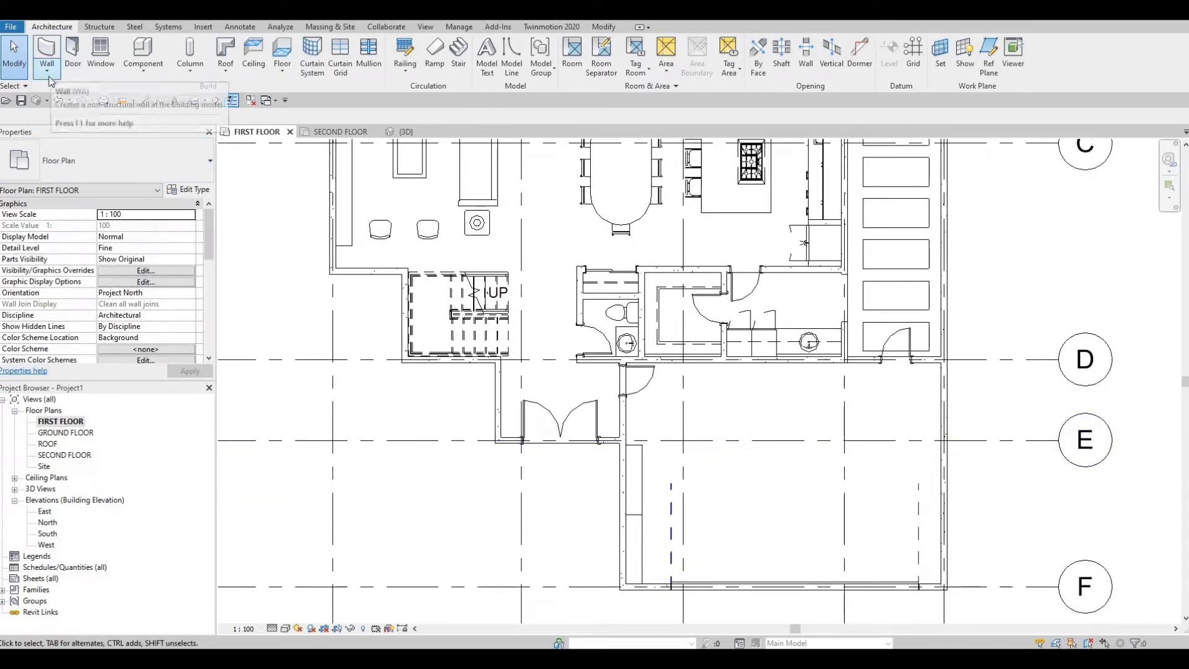
{"action": "left_click", "coordinate": [49, 69]}
{"action": "left_click", "coordinate": [62, 91]}
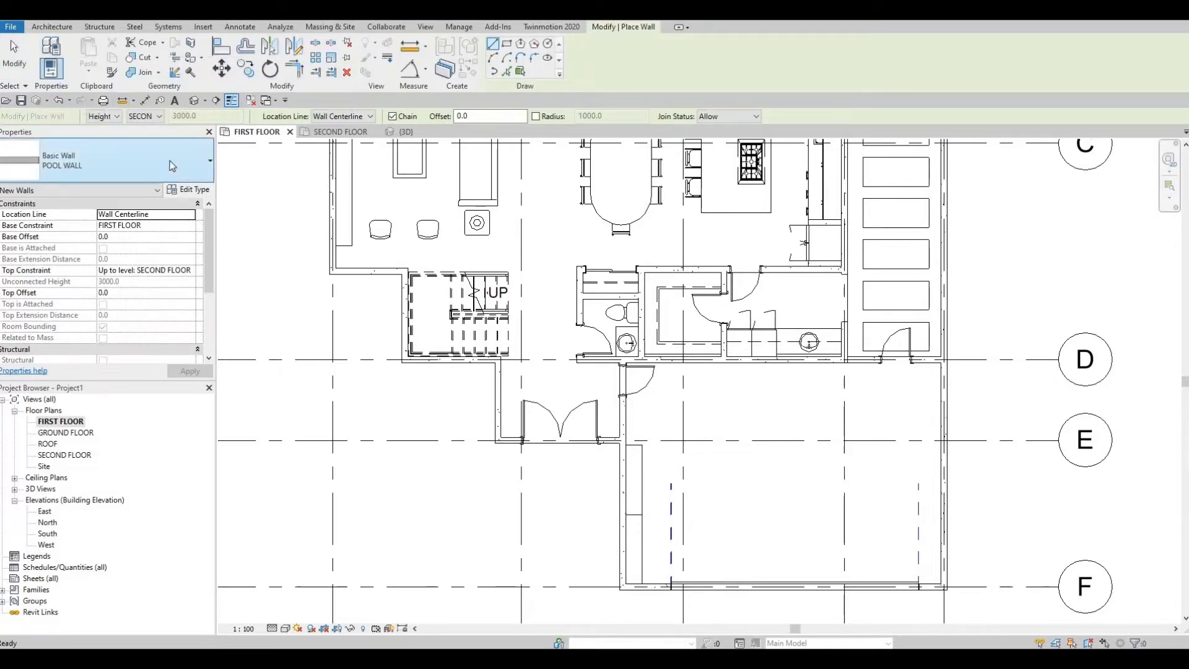
{"action": "left_click", "coordinate": [153, 165]}
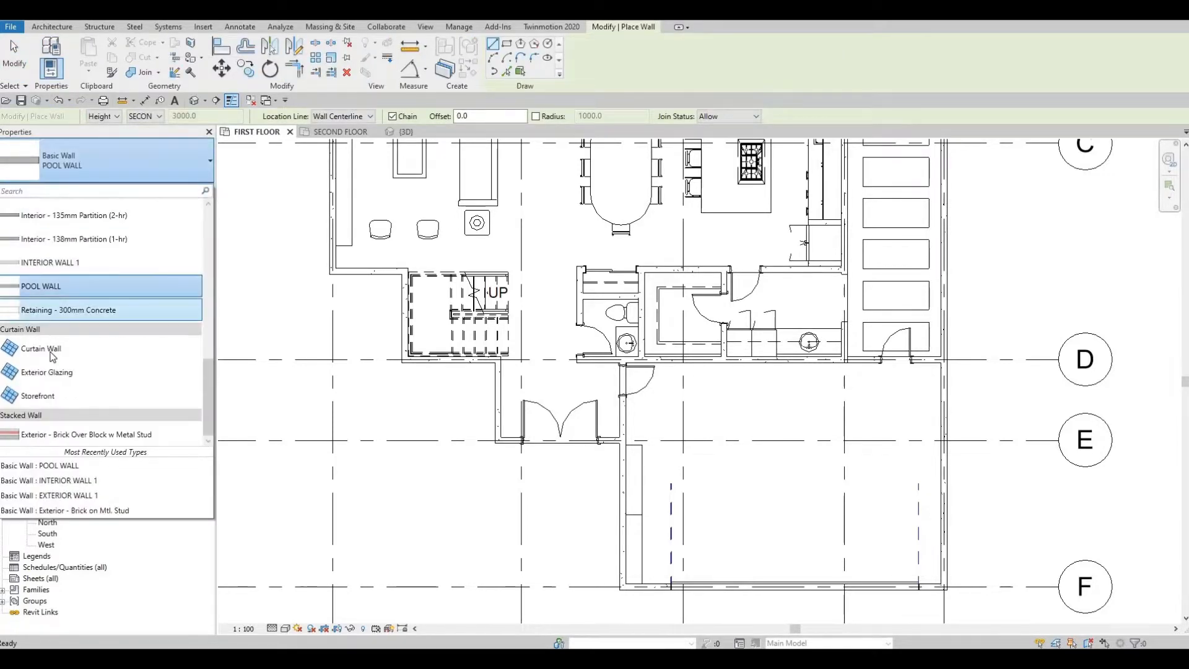
{"action": "left_click", "coordinate": [109, 345]}
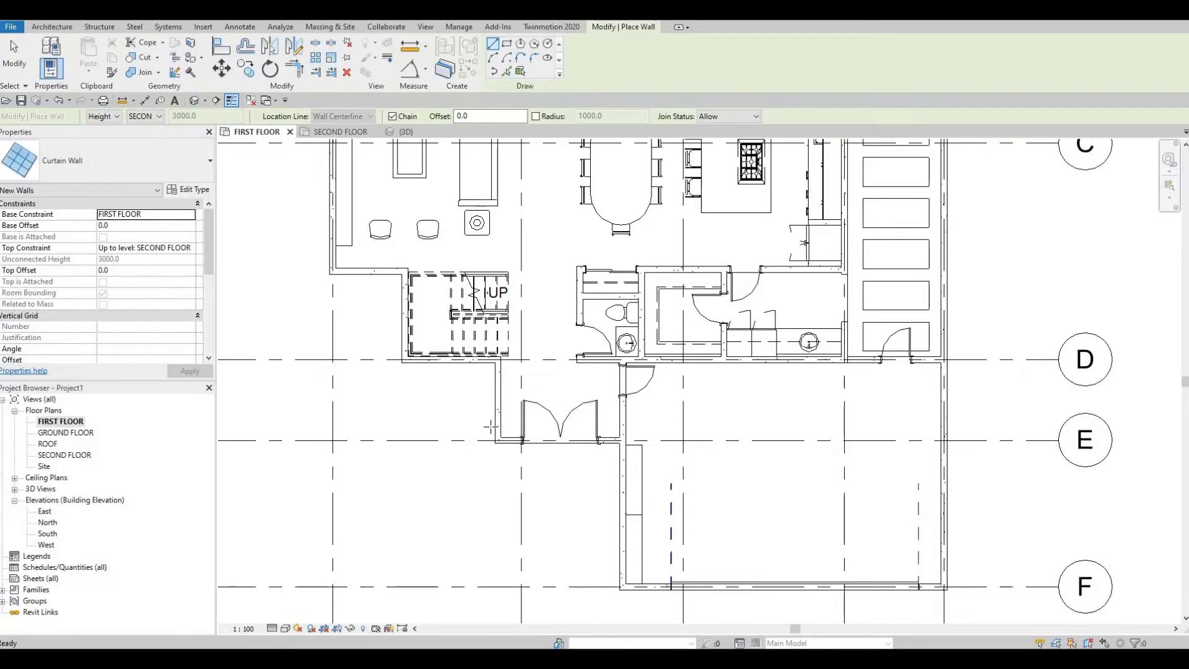
{"action": "scroll", "coordinate": [490, 424], "scroll_direction": "up", "scroll_amount": 5}
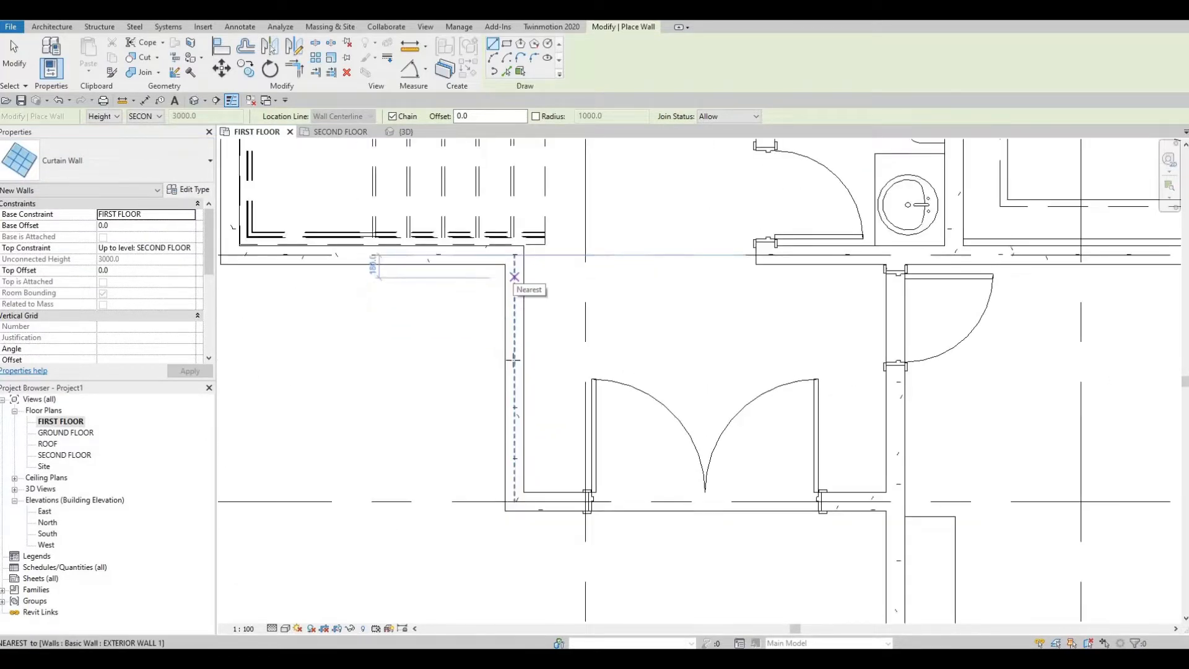
{"action": "left_click", "coordinate": [514, 277]}
{"action": "scroll", "coordinate": [512, 362], "scroll_direction": "up", "scroll_amount": 3}
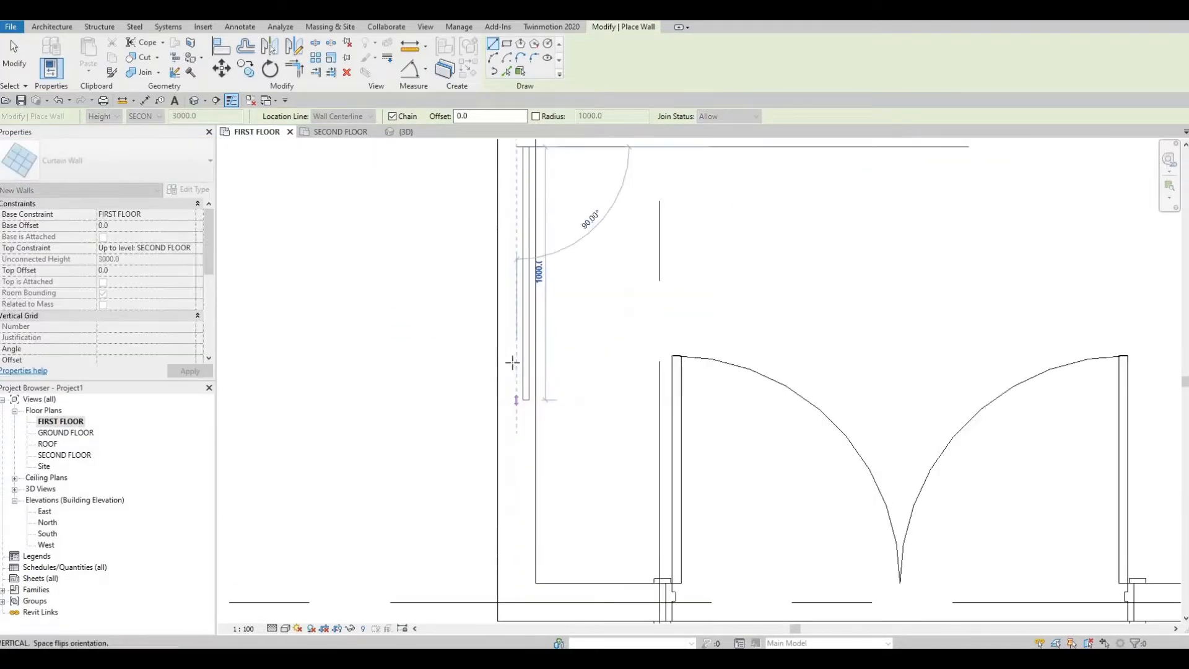
{"action": "scroll", "coordinate": [512, 362], "scroll_direction": "down", "scroll_amount": 2}
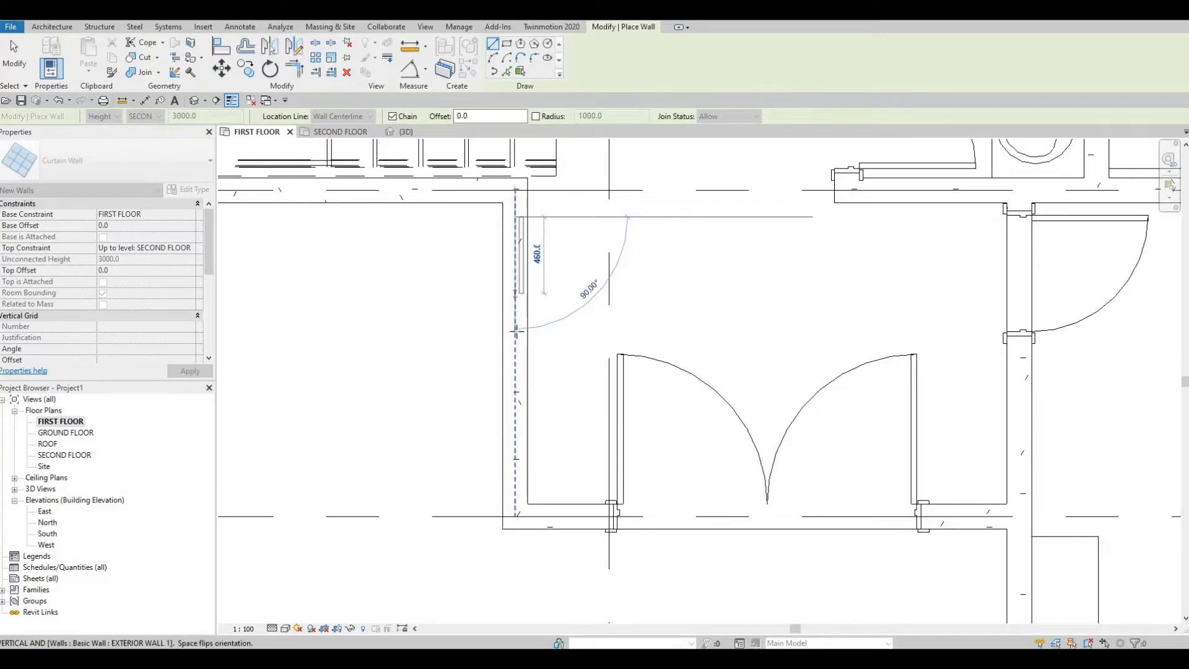
{"action": "left_click", "coordinate": [515, 293]}
{"action": "key", "text": "Escape"}
{"action": "key", "text": "Escape"}
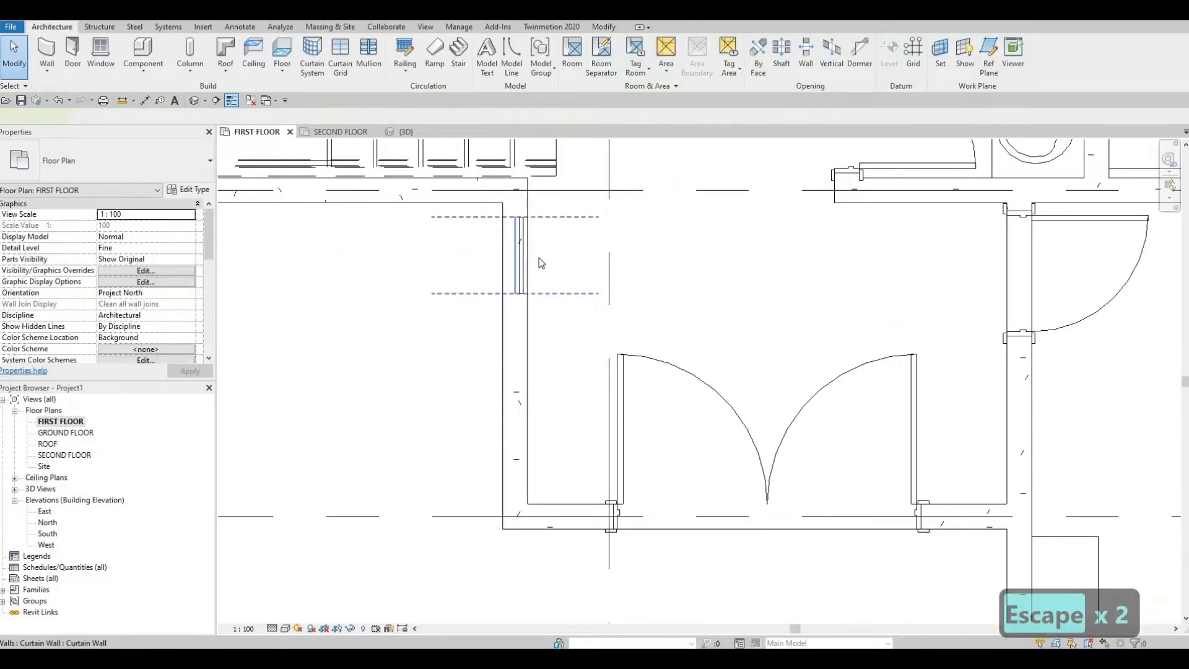
Step: Set the length of the curtain wall segment in the entrance's west wall to 500 mm
{"action": "left_click", "coordinate": [520, 255]}
{"action": "left_click", "coordinate": [537, 255]}
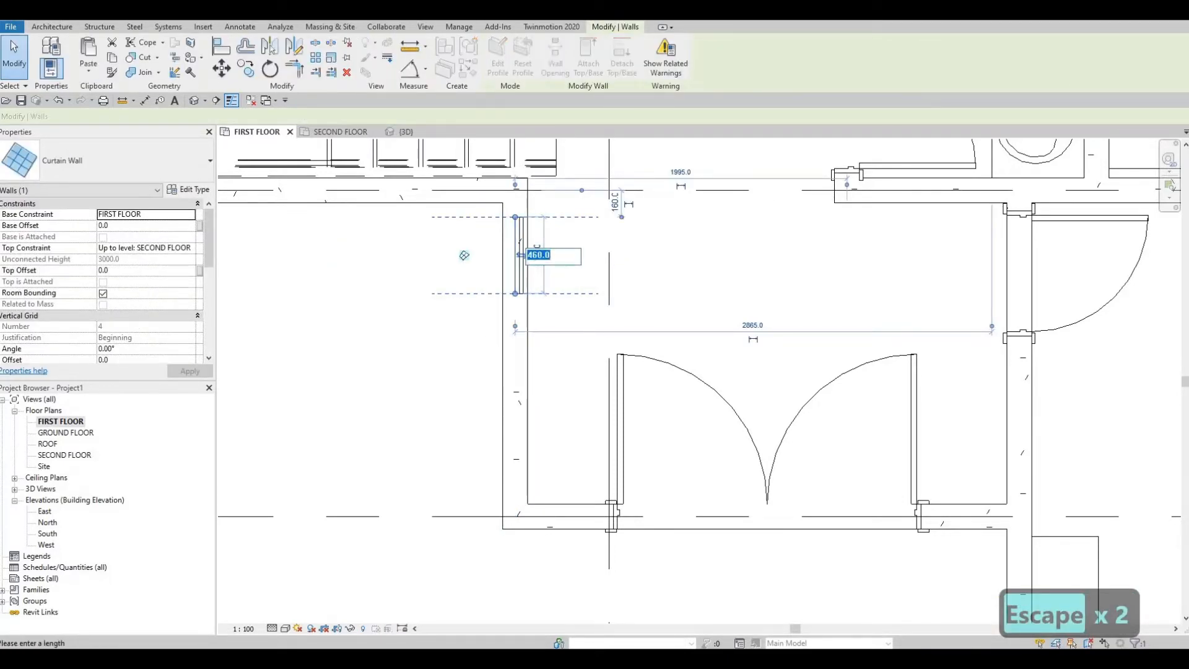
{"action": "type", "text": "500"}
{"action": "key", "text": "Return"}
{"action": "key", "text": "Escape"}
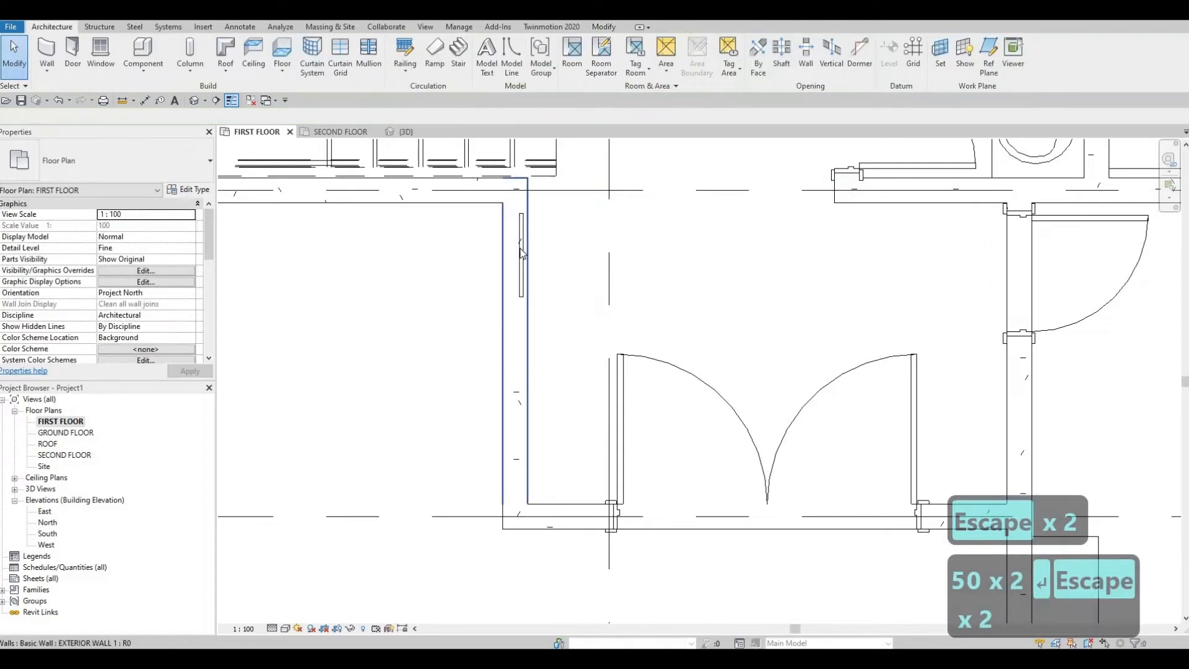
{"action": "key", "text": "Escape"}
Step: Copy the curtain wall segment south along the same entrance wall, its near end about 1200 mm from grid D
{"action": "left_click", "coordinate": [517, 248]}
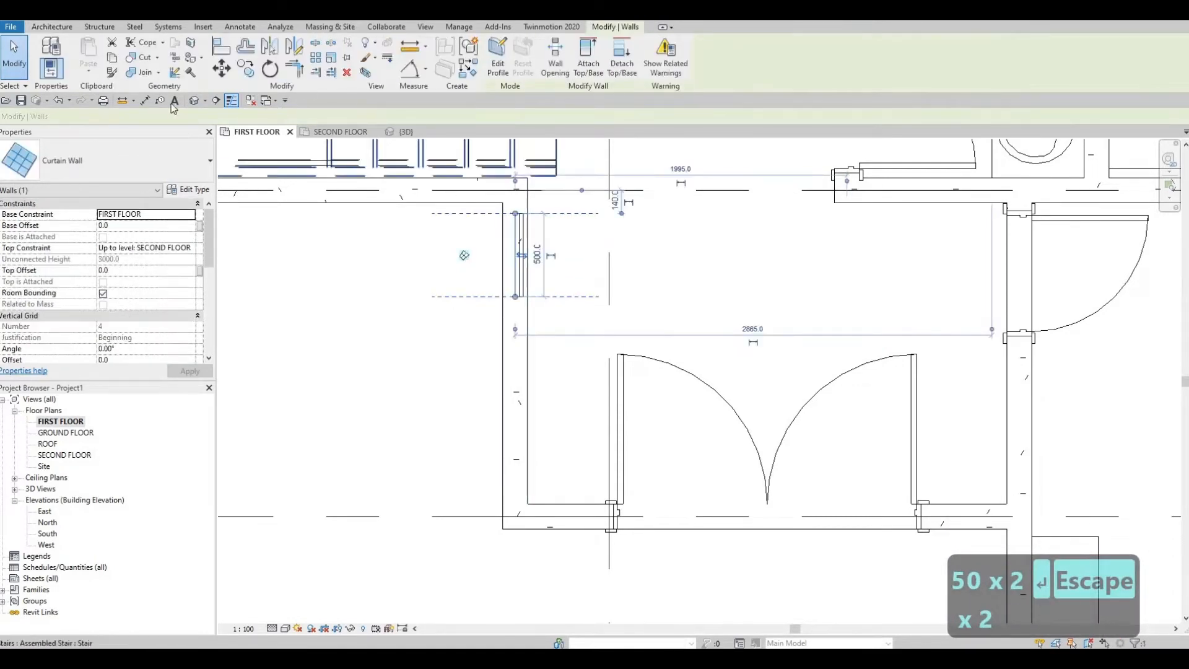
{"action": "key", "text": "c"}
{"action": "key", "text": "o"}
{"action": "left_click", "coordinate": [508, 255]}
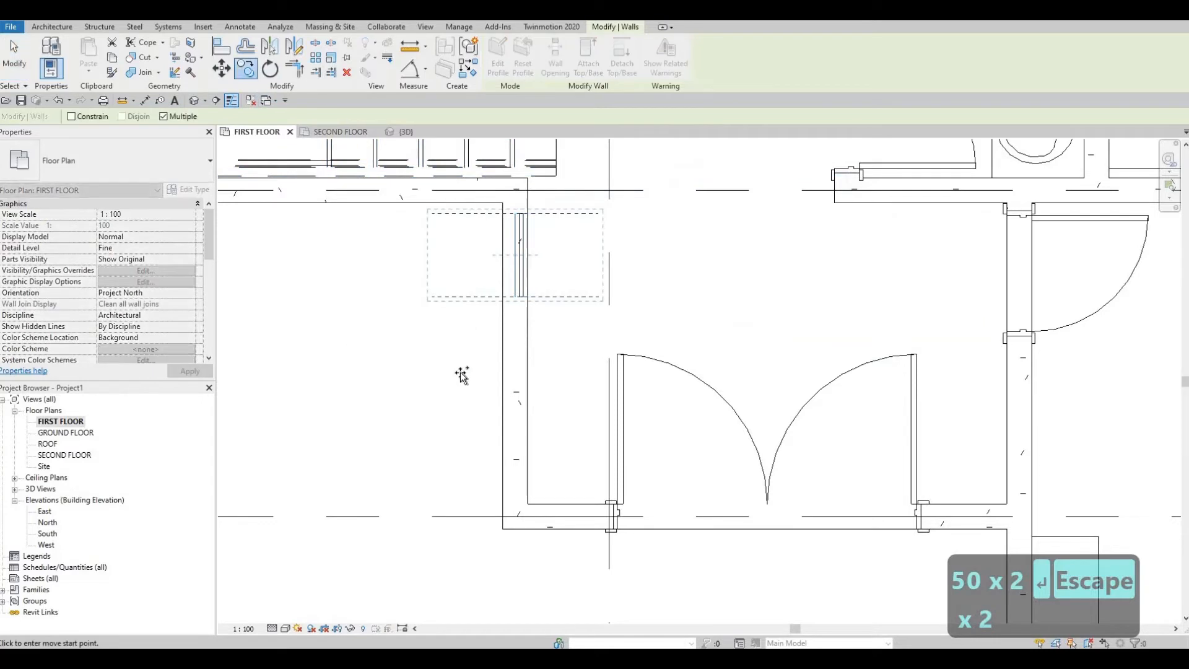
{"action": "left_click", "coordinate": [485, 413]}
{"action": "key", "text": "Escape"}
{"action": "key", "text": "Escape"}
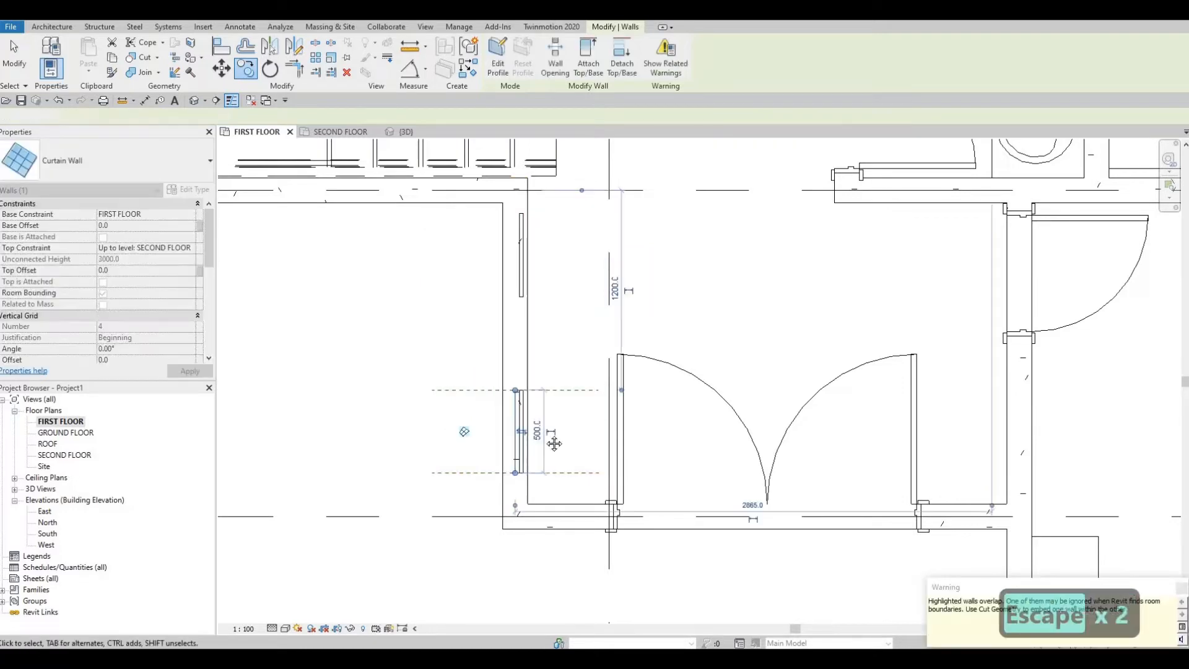
Step: Nudge the entrance double door east along the south wall until its centre is 1215 mm from the east wall
{"action": "scroll", "coordinate": [657, 536], "scroll_direction": "down", "scroll_amount": 1}
{"action": "middle_click_drag", "start_coordinate": [669, 544], "coordinate": [597, 465]}
{"action": "middle_click_drag", "start_coordinate": [705, 363], "coordinate": [648, 421]}
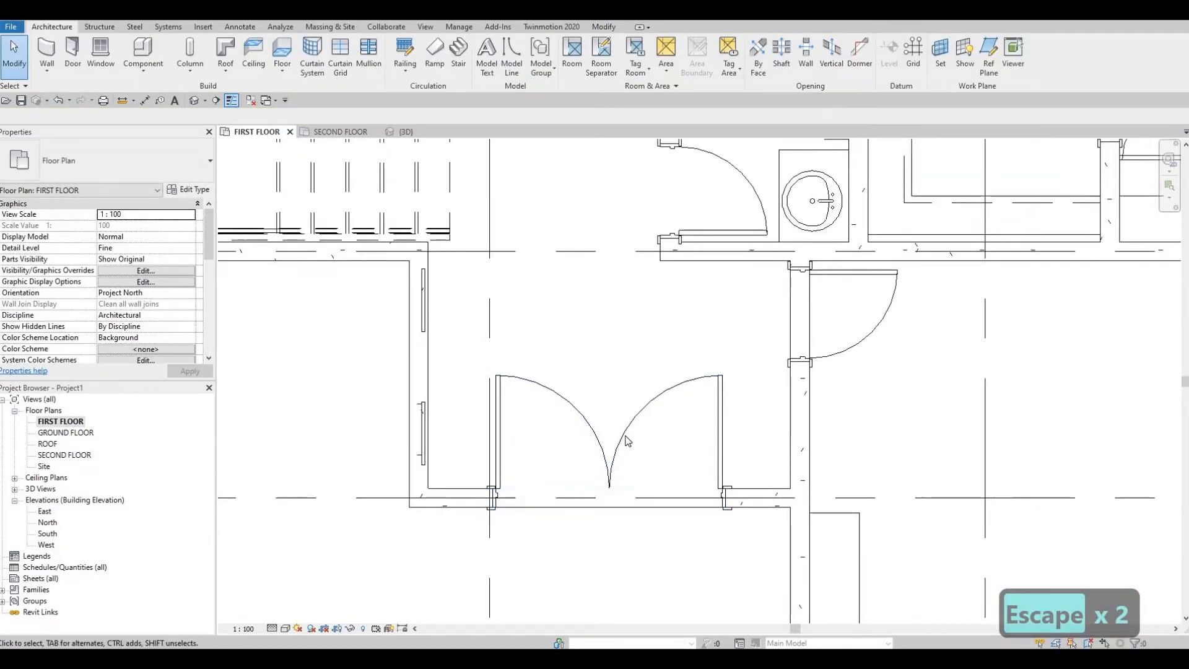
{"action": "left_click", "coordinate": [627, 439]}
{"action": "key", "text": "Right"}
{"action": "key", "text": "Right"}
{"action": "key", "text": "Right"}
{"action": "key", "text": "Right"}
{"action": "key", "text": "Right"}
{"action": "key", "text": "Right"}
{"action": "key", "text": "Right"}
{"action": "key", "text": "Right"}
{"action": "key", "text": "Right"}
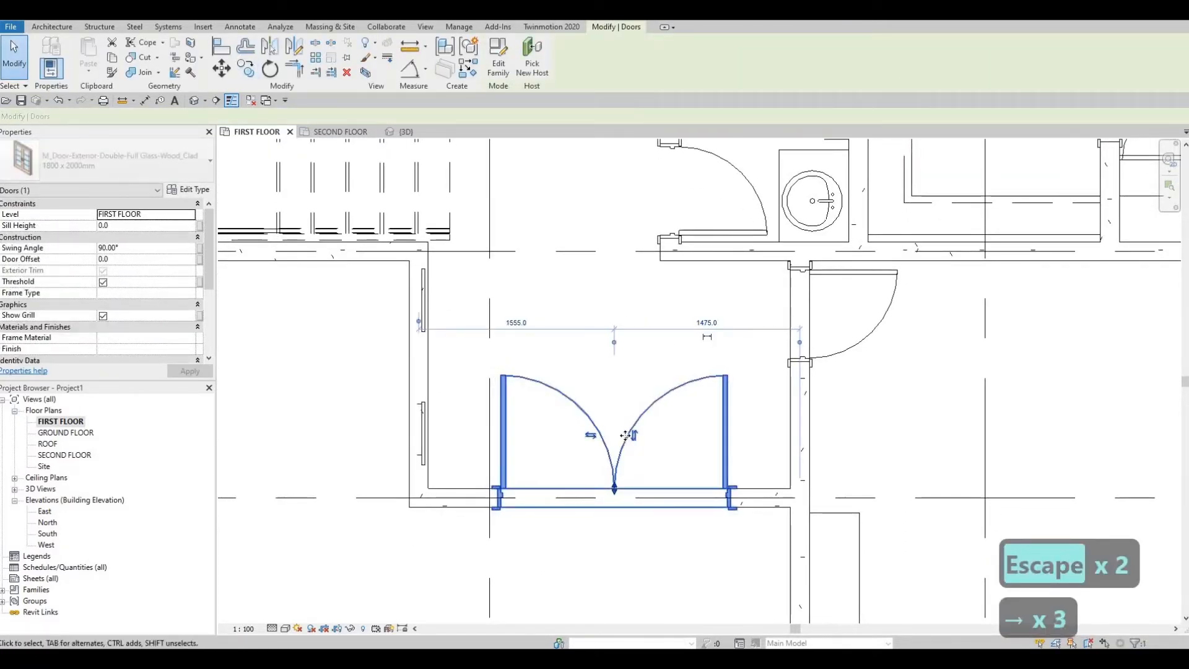
{"action": "key", "text": "Right"}
{"action": "key", "text": "Right"}
{"action": "key", "text": "Right"}
{"action": "key", "text": "Right"}
{"action": "key", "text": "Right"}
{"action": "key", "text": "Right"}
{"action": "key", "text": "Right"}
{"action": "key", "text": "Right"}
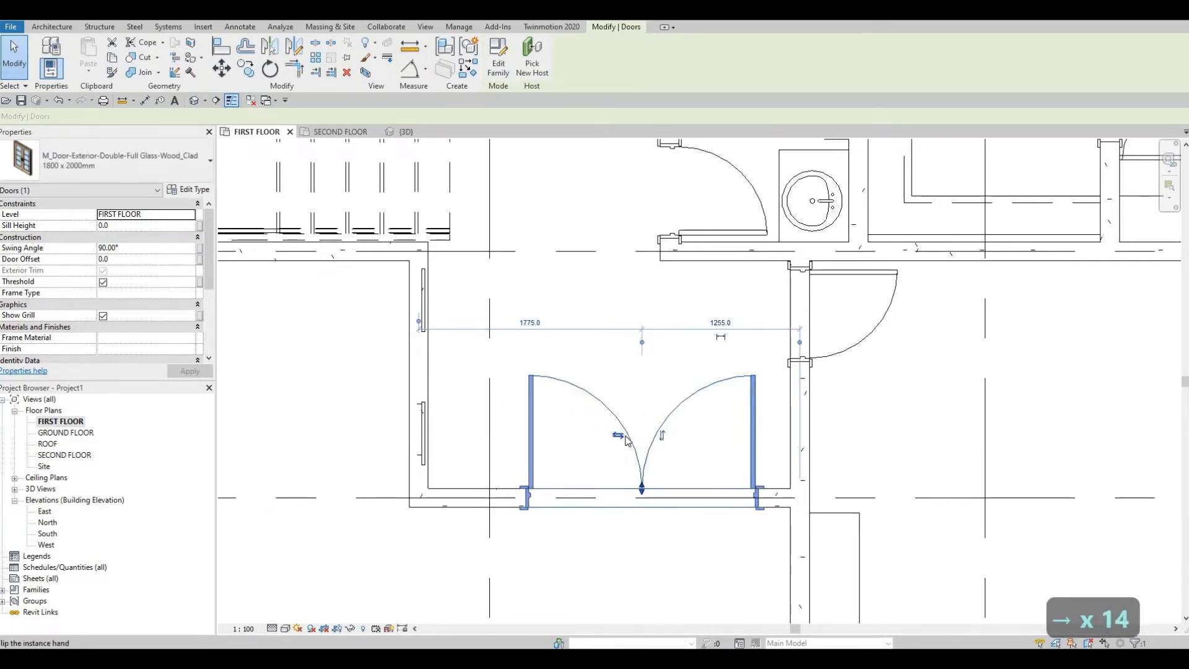
{"action": "key", "text": "Right"}
{"action": "key", "text": "Left"}
{"action": "key", "text": "Left"}
{"action": "key", "text": "Left"}
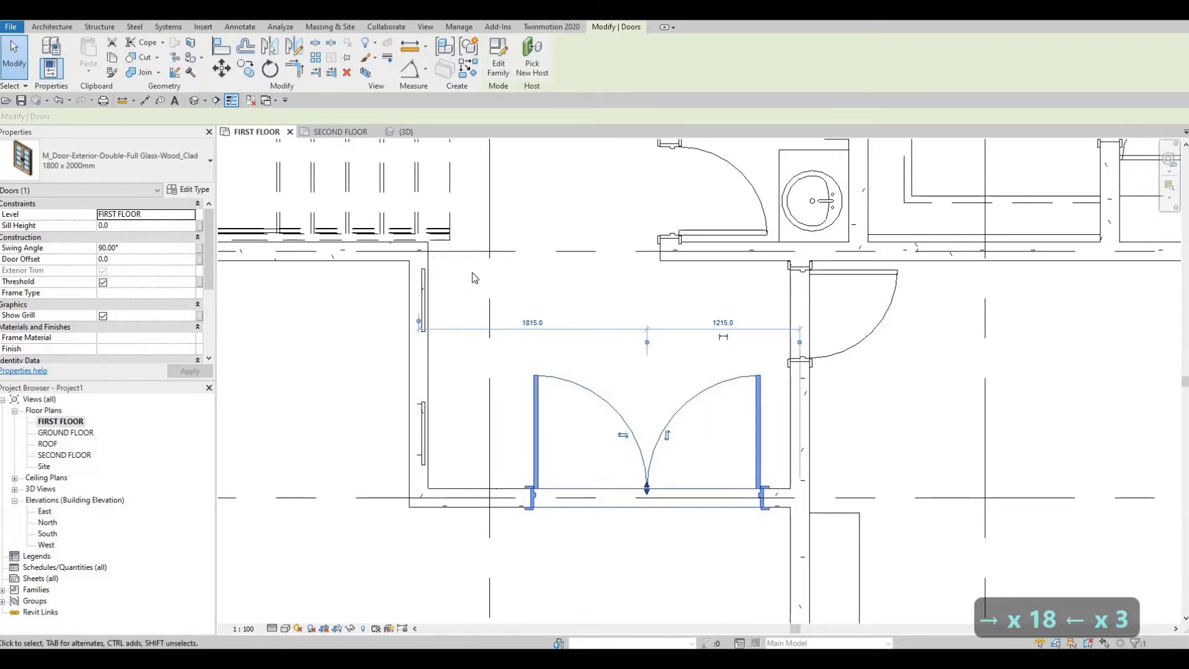
{"action": "key", "text": "Escape"}
Step: Start loading a family and go up from the Residential doors folder to the Canada library folder
{"action": "middle_click_drag", "start_coordinate": [431, 301], "coordinate": [428, 258]}
{"action": "scroll", "coordinate": [465, 408], "scroll_direction": "down", "scroll_amount": 3}
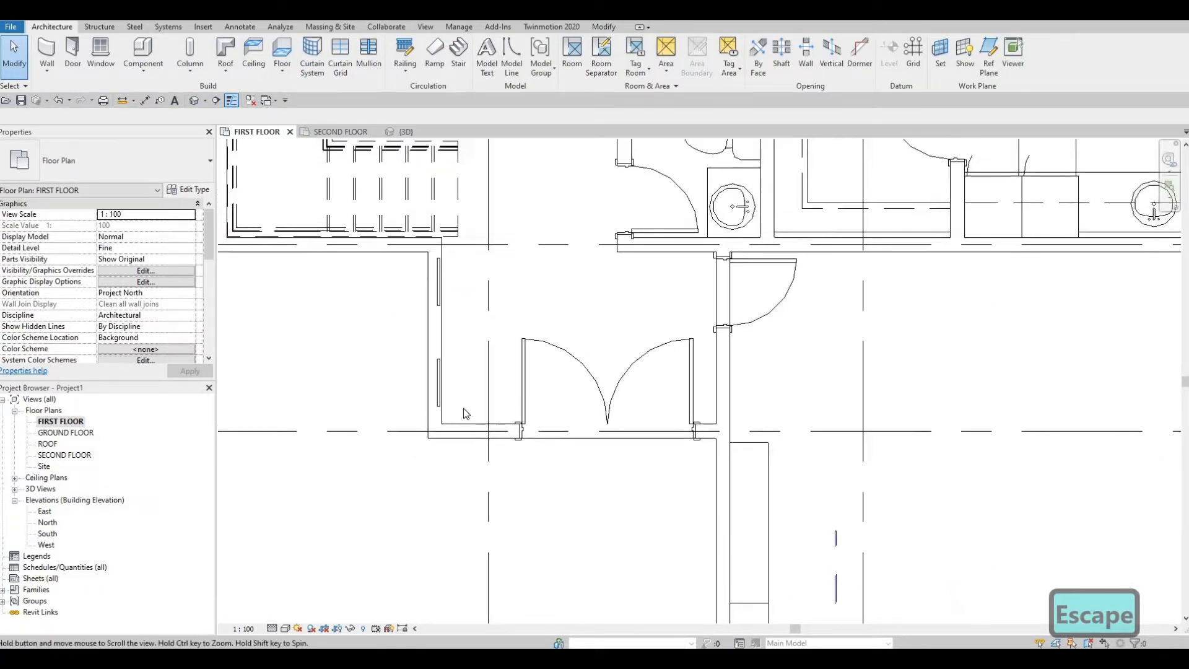
{"action": "key", "text": "Escape"}
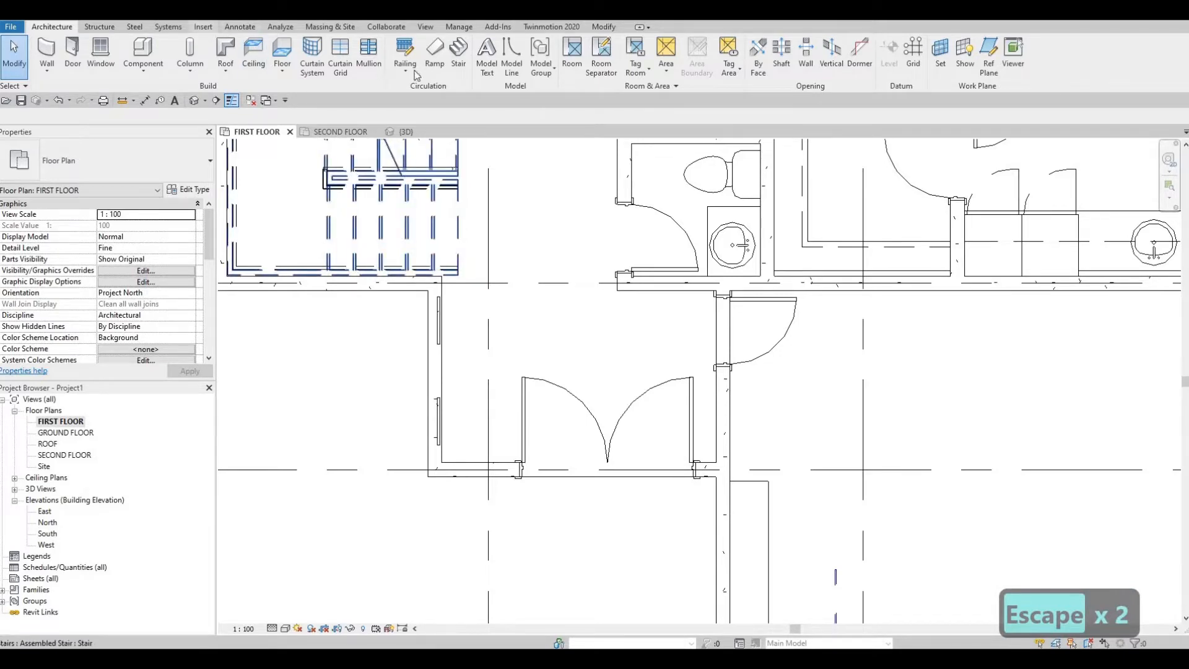
{"action": "left_click", "coordinate": [503, 66]}
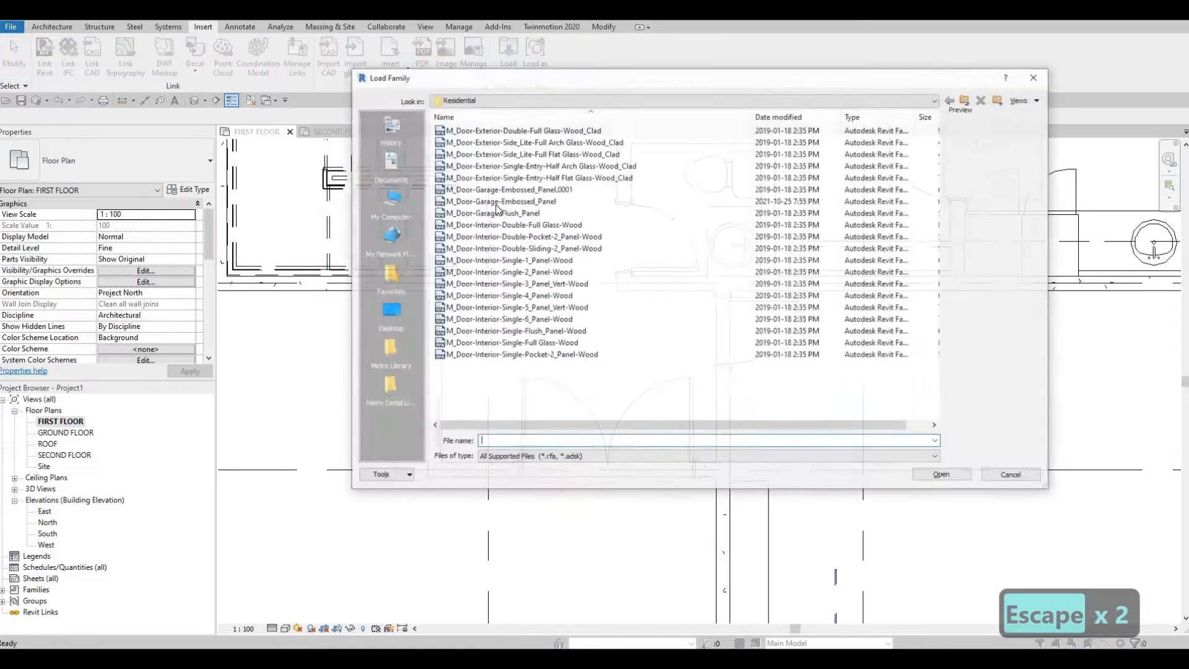
{"action": "left_click", "coordinate": [965, 101]}
{"action": "left_click", "coordinate": [966, 101]}
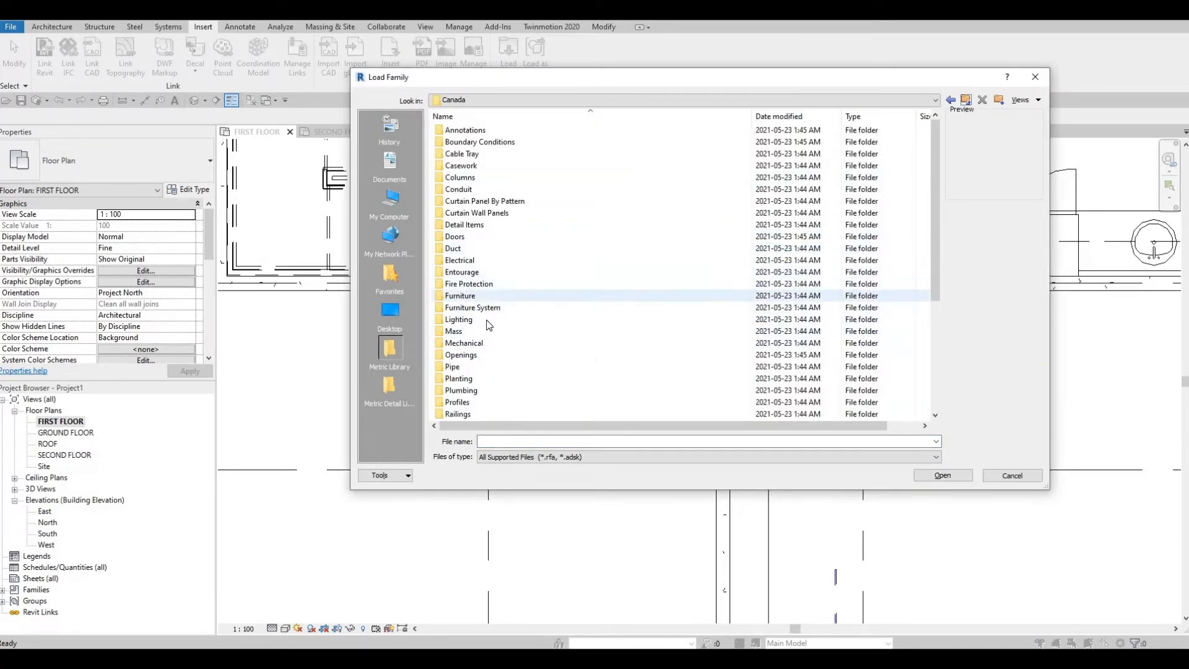
Step: Load the M_Credenza family from the library's Furniture > Storage folder
{"action": "scroll", "coordinate": [489, 325], "scroll_direction": "down", "scroll_amount": 4}
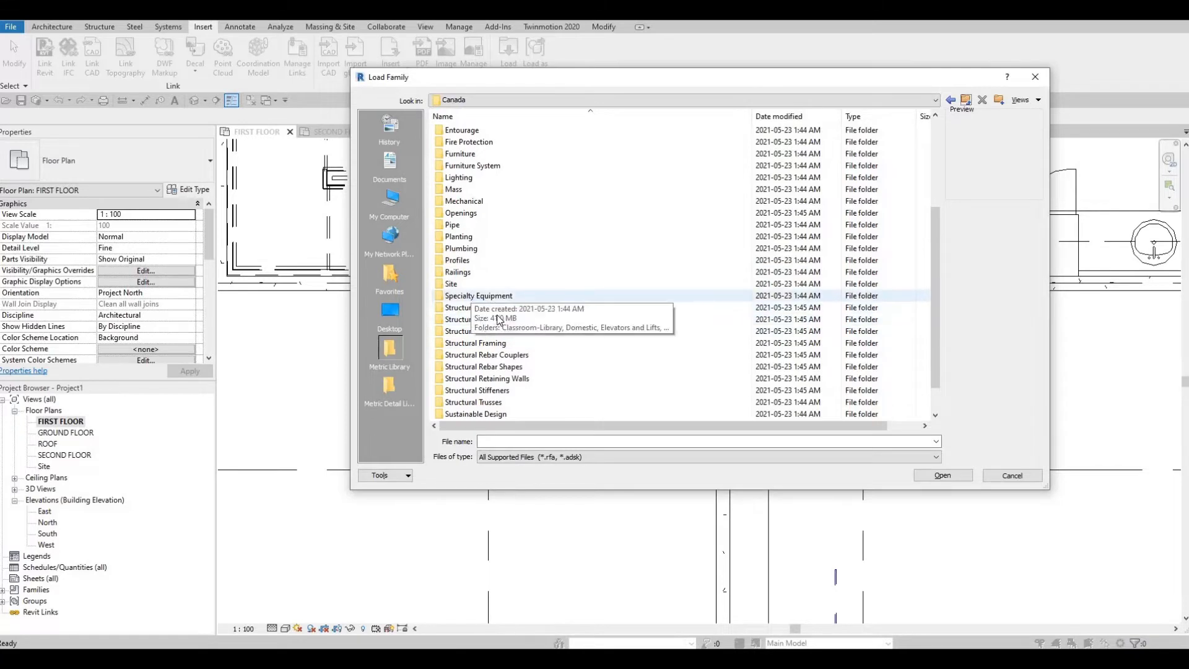
{"action": "scroll", "coordinate": [498, 319], "scroll_direction": "down", "scroll_amount": 1}
{"action": "scroll", "coordinate": [480, 310], "scroll_direction": "up", "scroll_amount": 2}
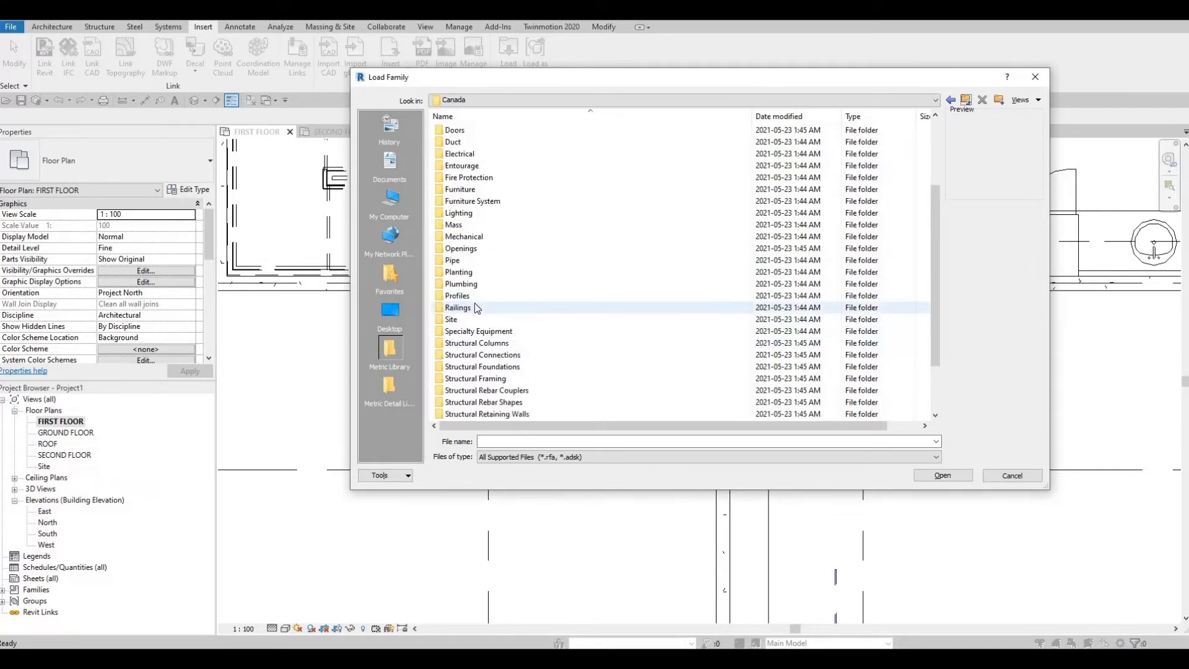
{"action": "scroll", "coordinate": [489, 319], "scroll_direction": "up", "scroll_amount": 3}
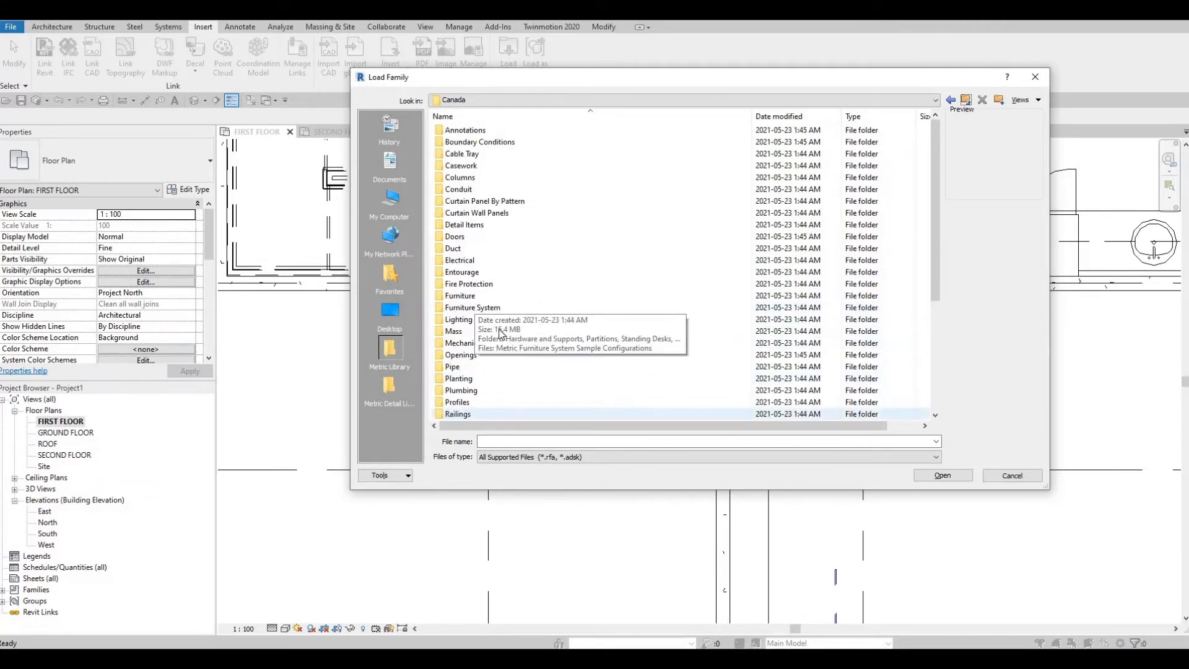
{"action": "scroll", "coordinate": [501, 343], "scroll_direction": "down", "scroll_amount": 1}
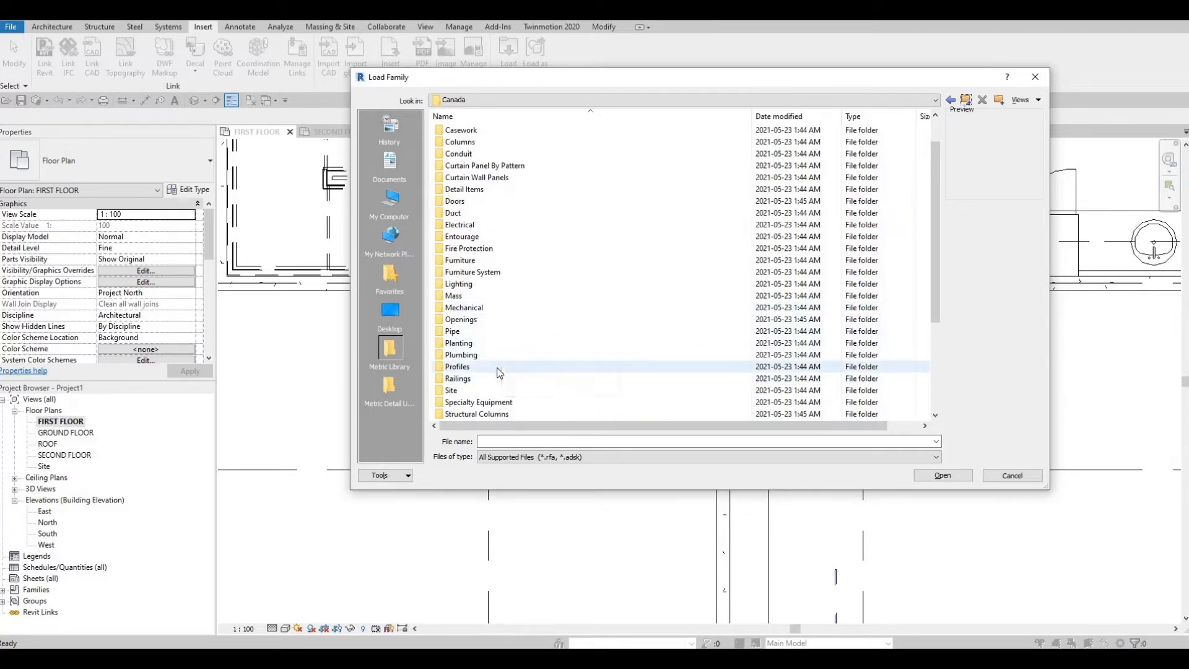
{"action": "scroll", "coordinate": [498, 359], "scroll_direction": "down", "scroll_amount": 2}
{"action": "scroll", "coordinate": [498, 353], "scroll_direction": "up", "scroll_amount": 3}
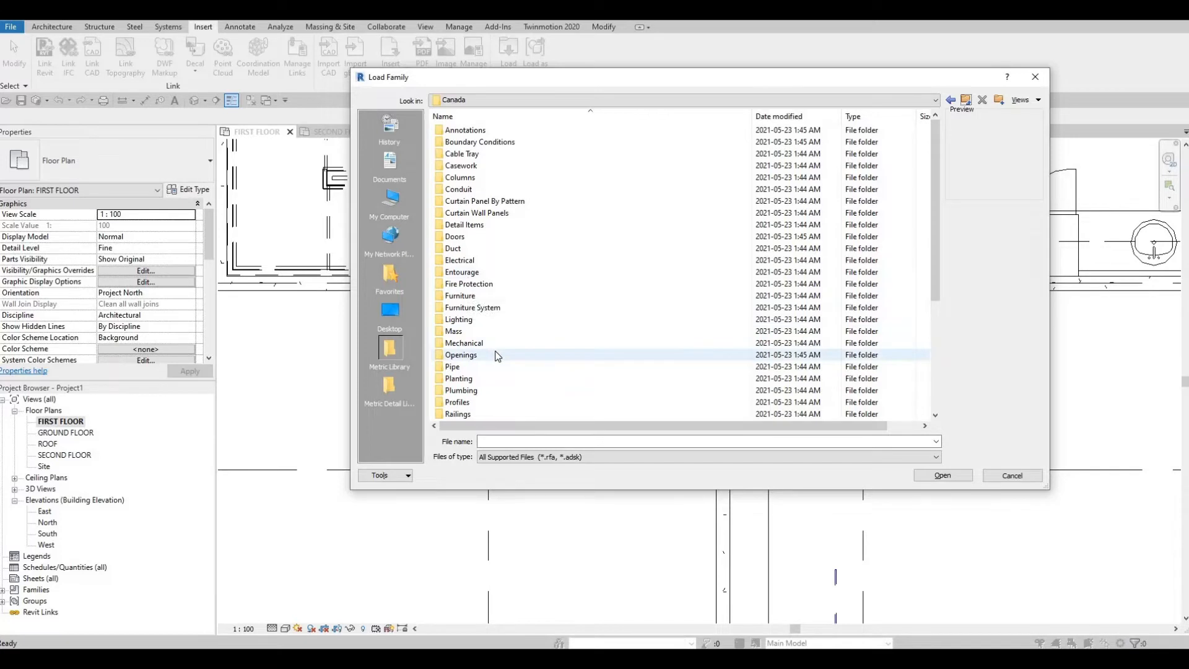
{"action": "scroll", "coordinate": [496, 353], "scroll_direction": "down", "scroll_amount": 2}
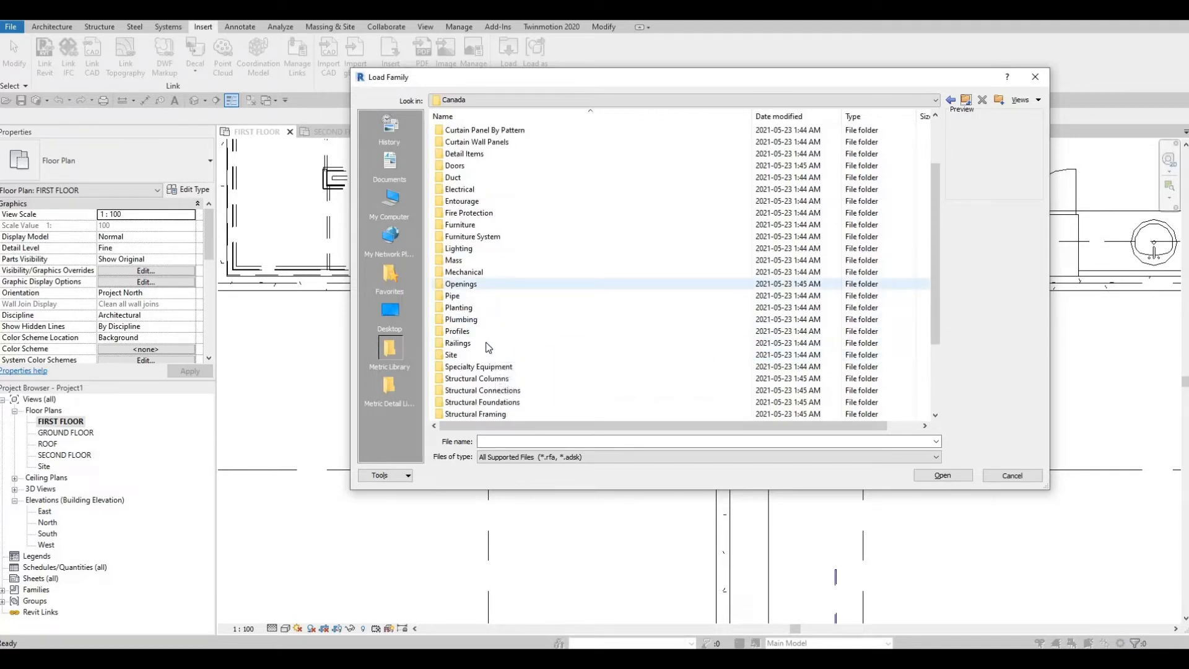
{"action": "double_click", "coordinate": [470, 225]}
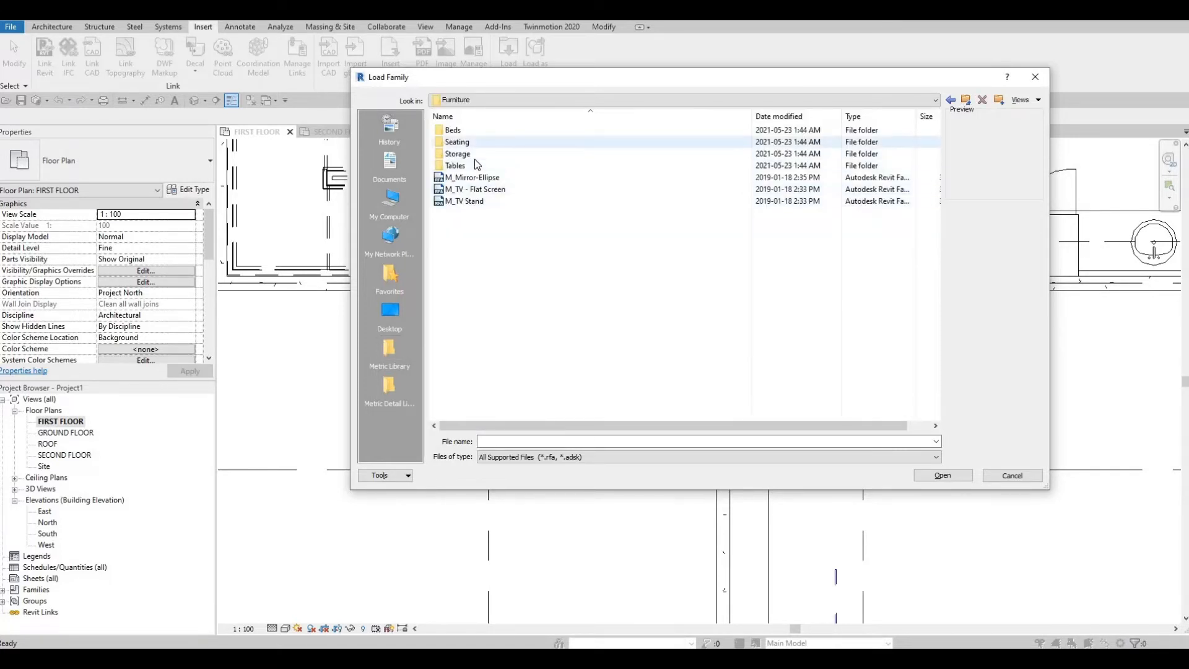
{"action": "double_click", "coordinate": [462, 154]}
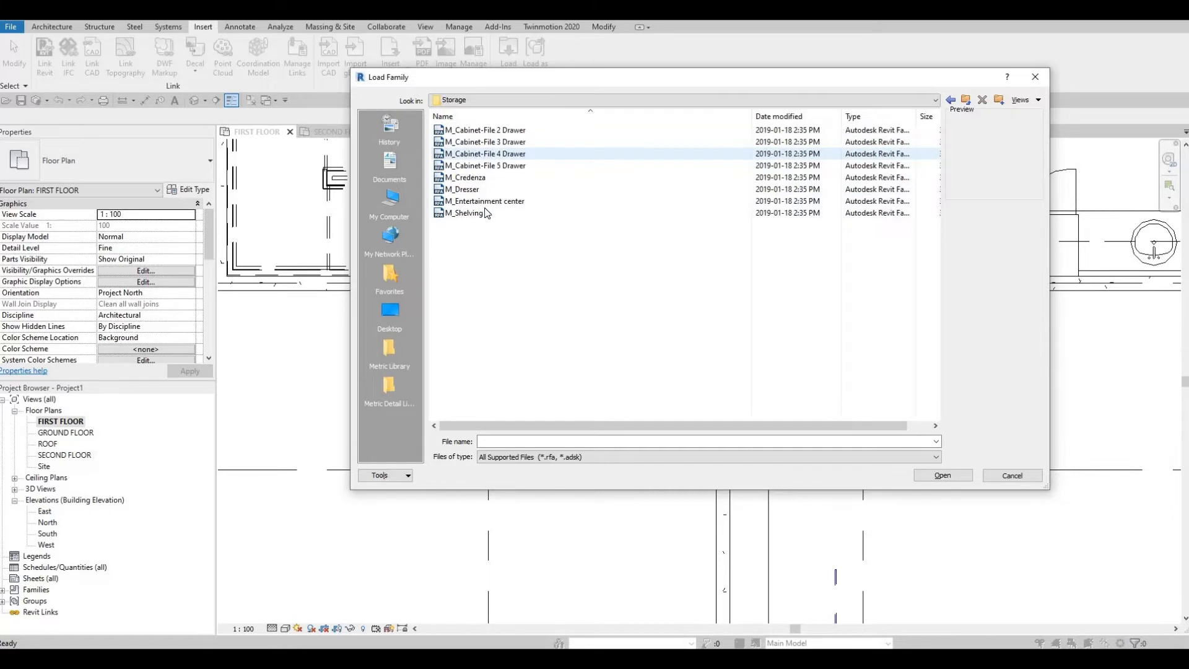
{"action": "left_click", "coordinate": [465, 179]}
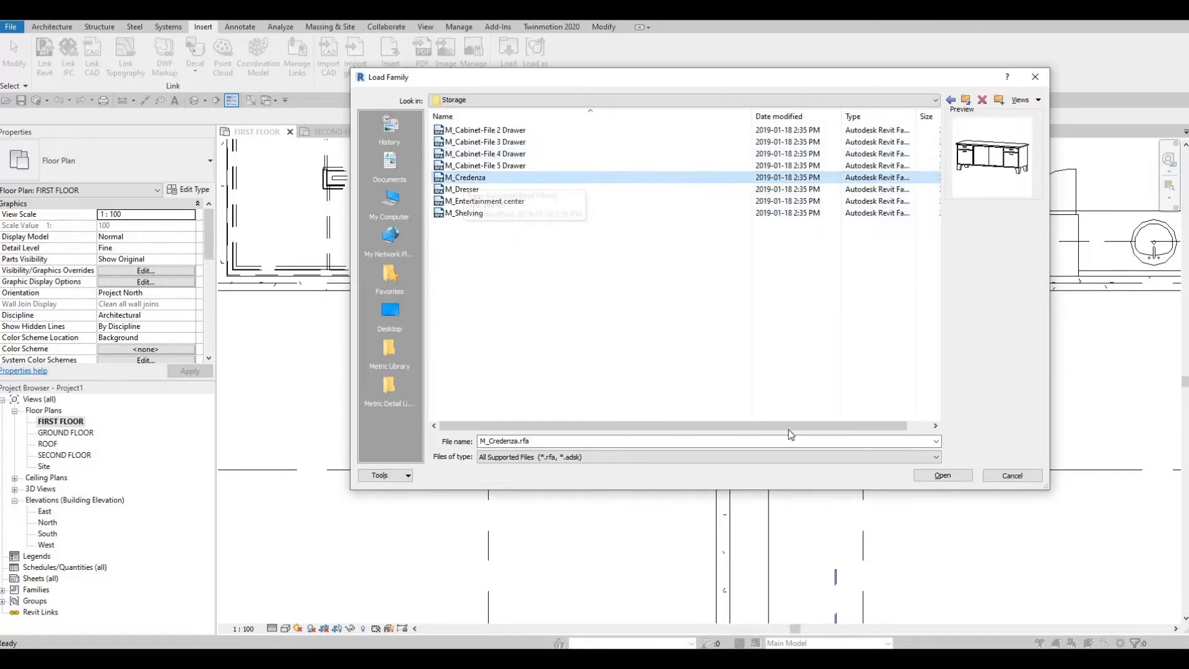
{"action": "left_click", "coordinate": [940, 475]}
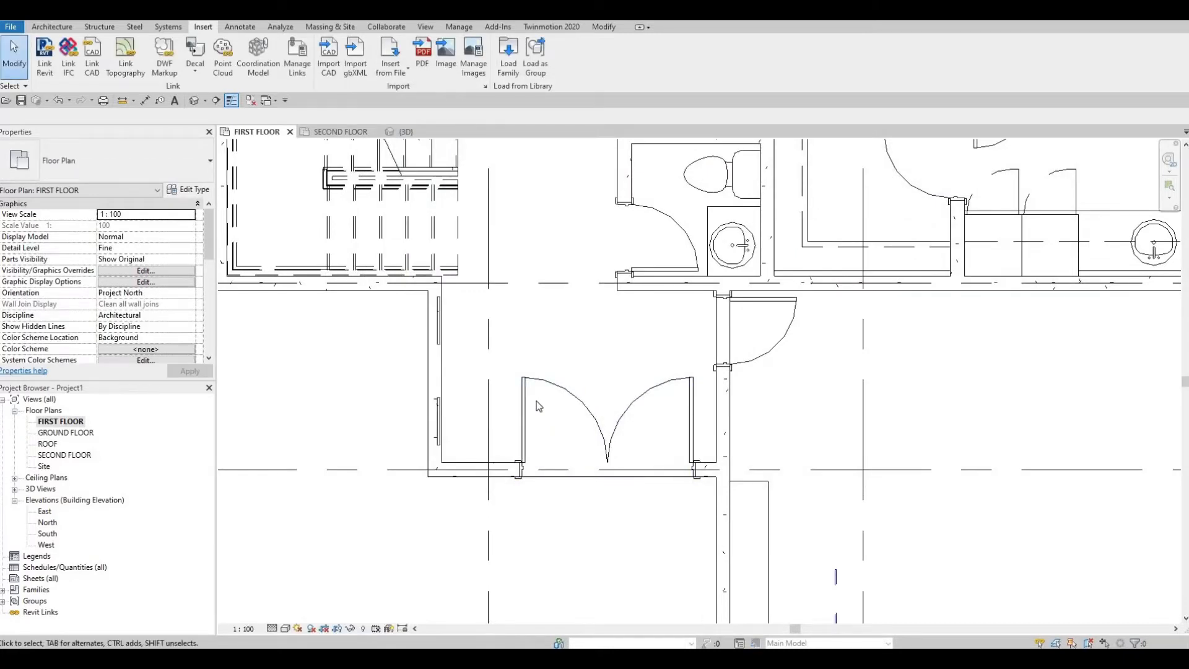
Step: Place an M_Credenza 1830 x 0610mm in the entrance, lengthwise beside the west wall
{"action": "key", "text": "c"}
{"action": "key", "text": "m"}
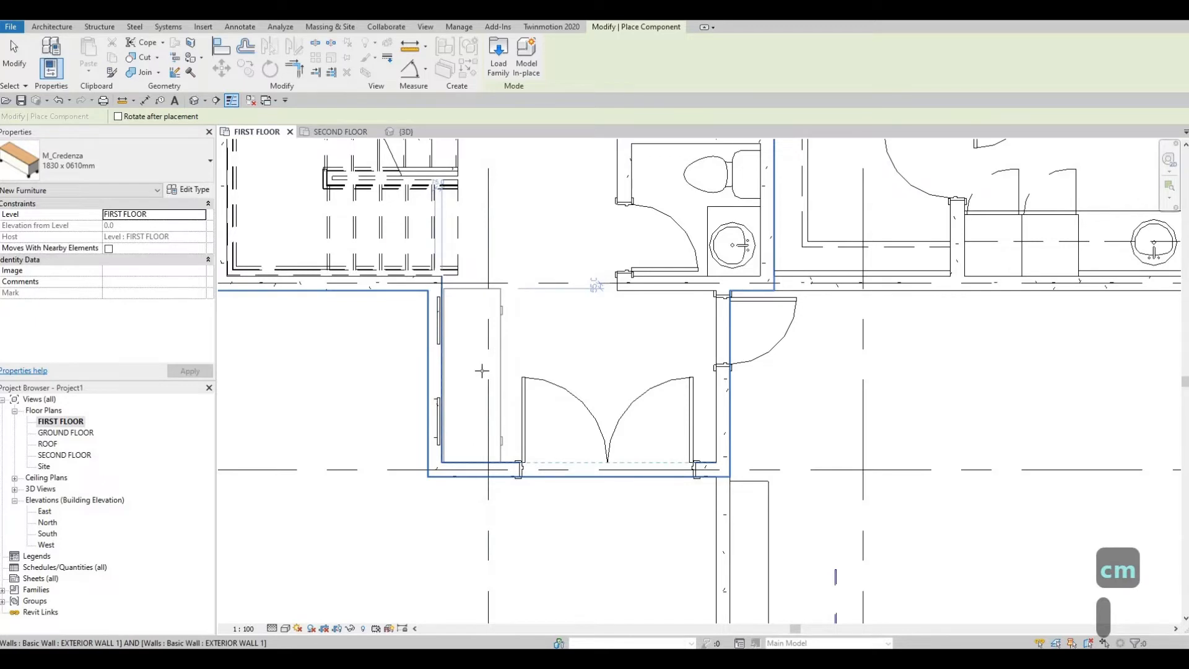
{"action": "left_click", "coordinate": [468, 374]}
{"action": "key", "text": "Escape"}
{"action": "key", "text": "Escape"}
{"action": "key", "text": "Escape"}
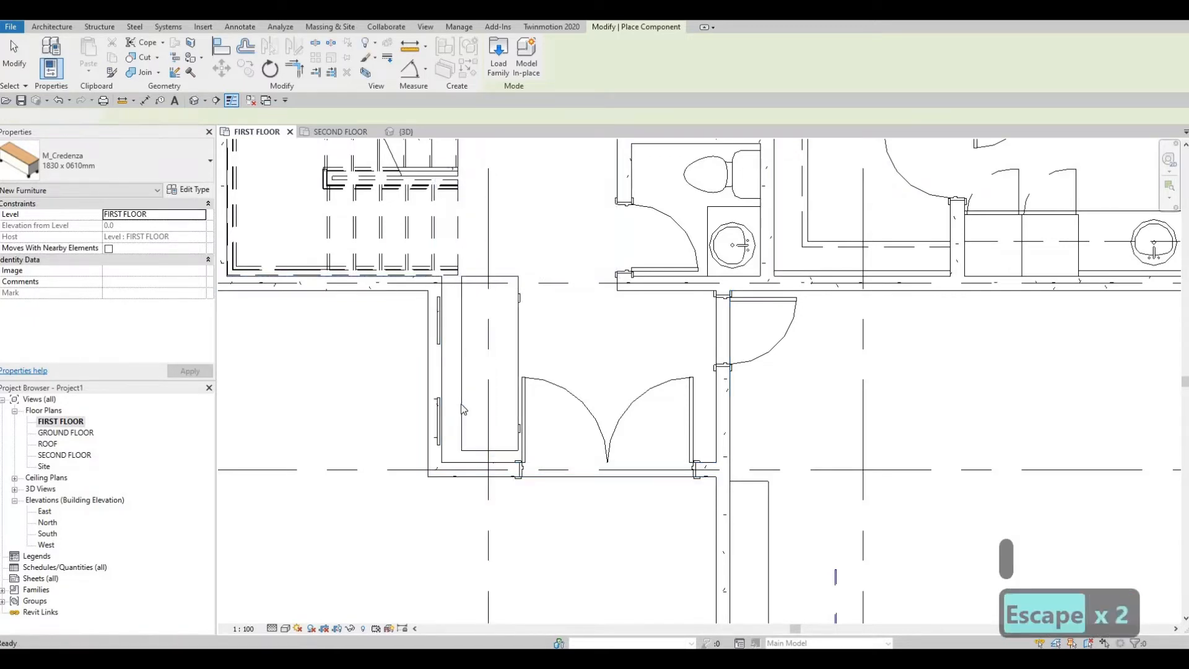
Step: Align the back of the credenza with the inner face of the entrance's west wall
{"action": "key", "text": "a"}
{"action": "key", "text": "l"}
{"action": "scroll", "coordinate": [460, 405], "scroll_direction": "up", "scroll_amount": 1}
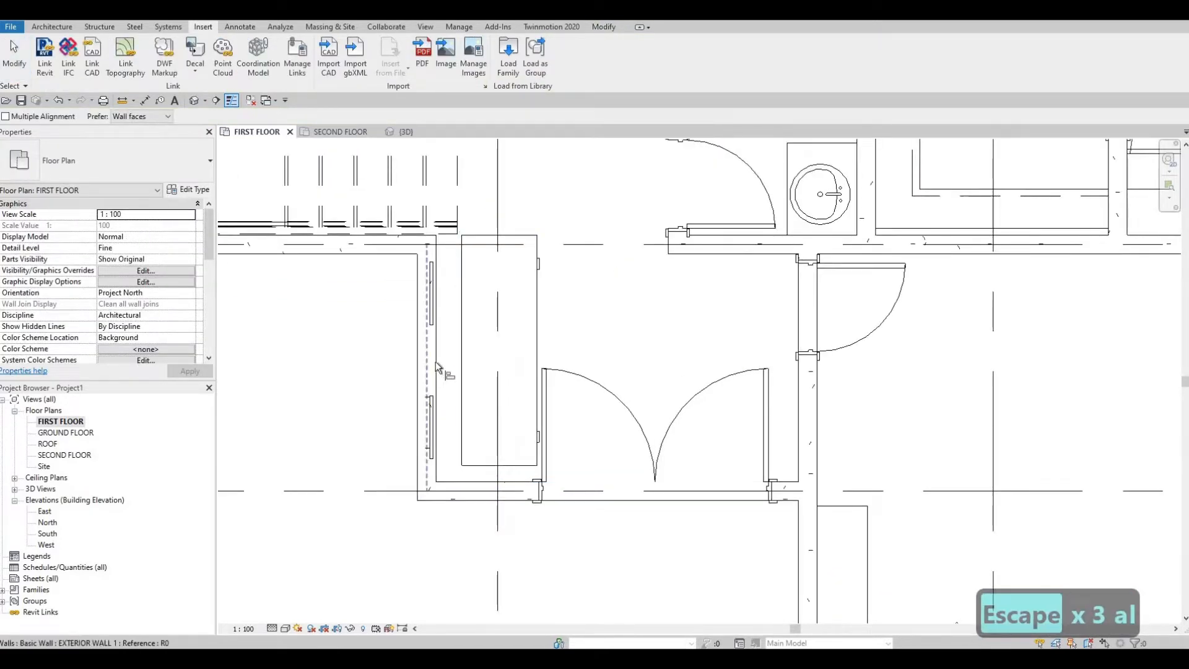
{"action": "left_click", "coordinate": [461, 349]}
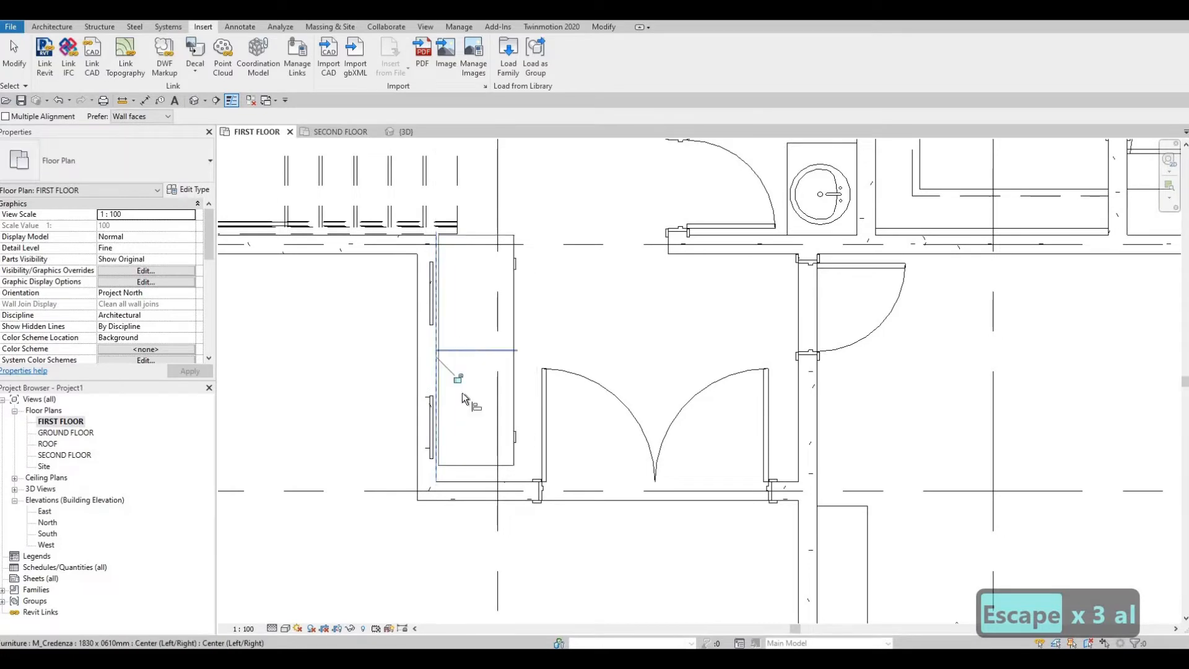
{"action": "scroll", "coordinate": [451, 456], "scroll_direction": "up", "scroll_amount": 3}
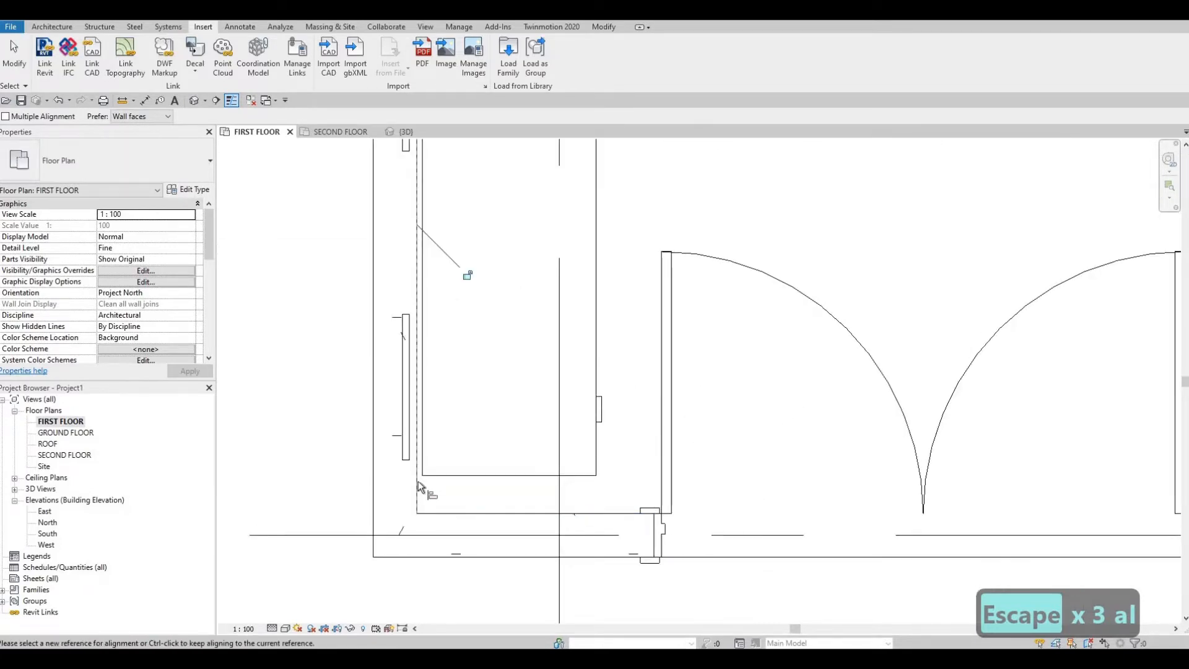
{"action": "left_click", "coordinate": [425, 464]}
{"action": "left_click", "coordinate": [470, 473]}
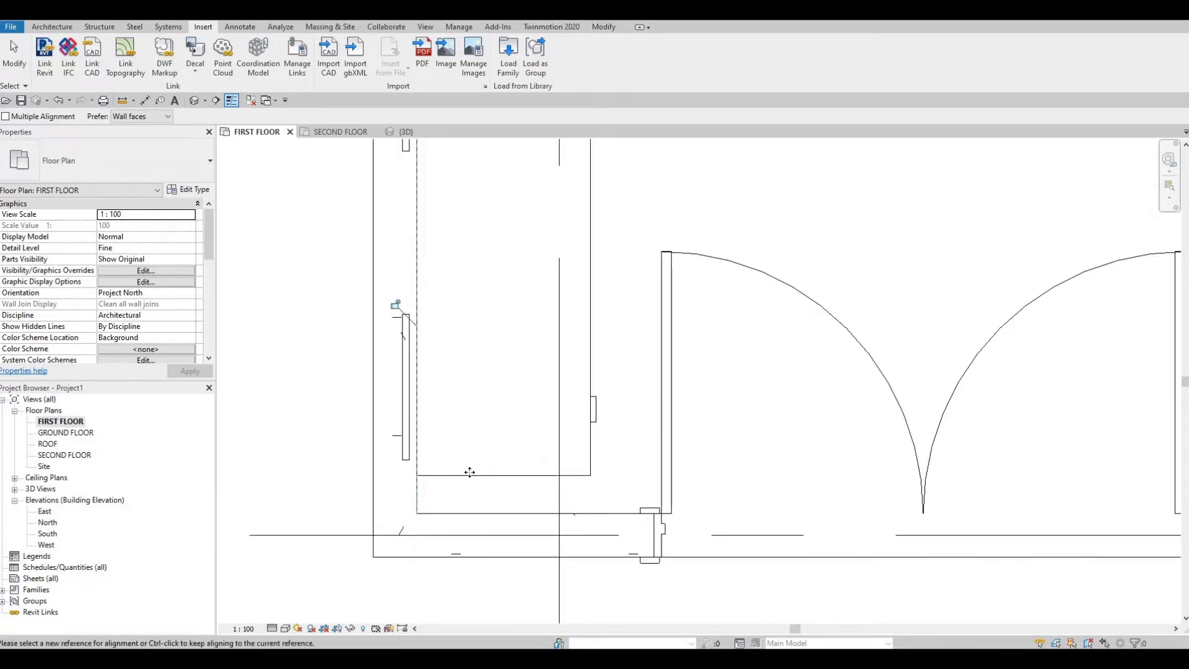
{"action": "key", "text": "Escape"}
{"action": "key", "text": "Escape"}
Step: Align the south end of the credenza with the inner face of the entrance's south wall
{"action": "left_click", "coordinate": [470, 474]}
{"action": "key", "text": "Escape"}
{"action": "key", "text": "a"}
{"action": "key", "text": "l"}
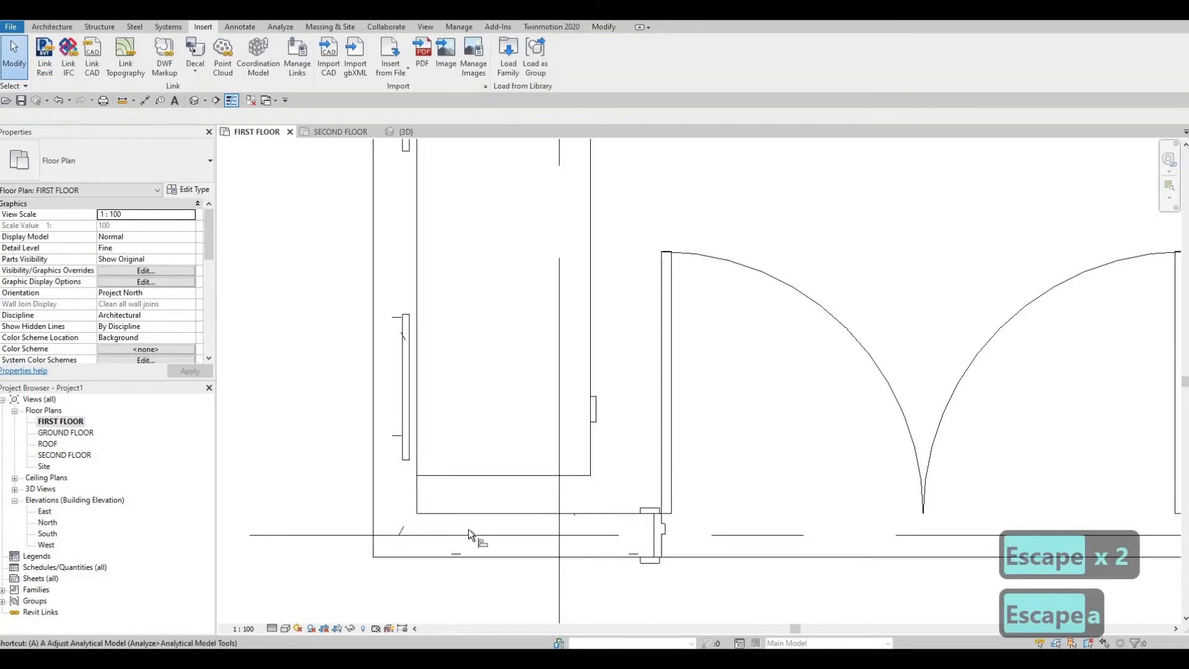
{"action": "left_click", "coordinate": [469, 516]}
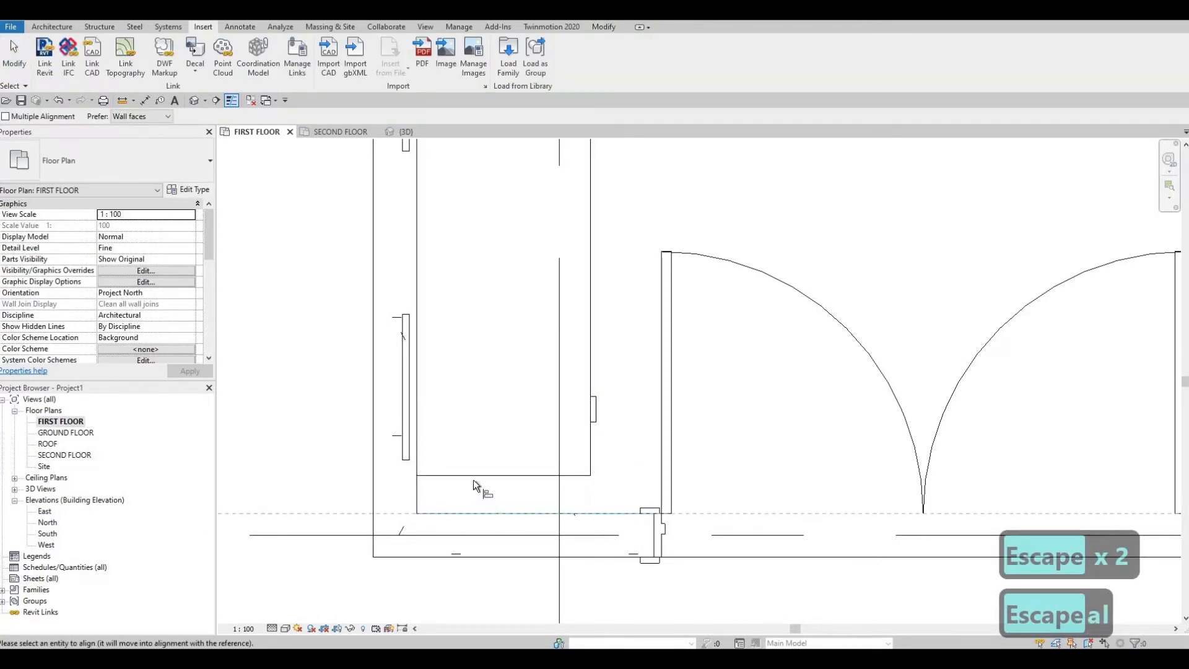
{"action": "left_click", "coordinate": [474, 475]}
{"action": "scroll", "coordinate": [533, 362], "scroll_direction": "down", "scroll_amount": 4}
{"action": "key", "text": "Escape"}
{"action": "key", "text": "Escape"}
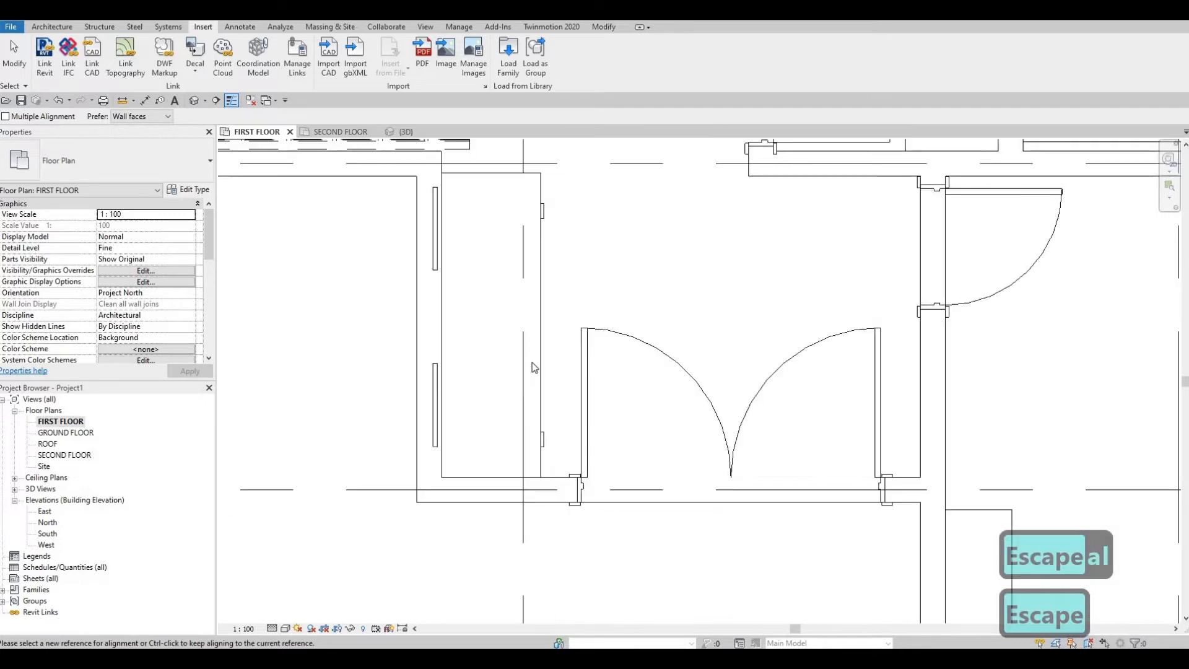
Step: Set the depth of the credenza's type to 500 mm, after trying 550 mm
{"action": "left_click", "coordinate": [537, 361]}
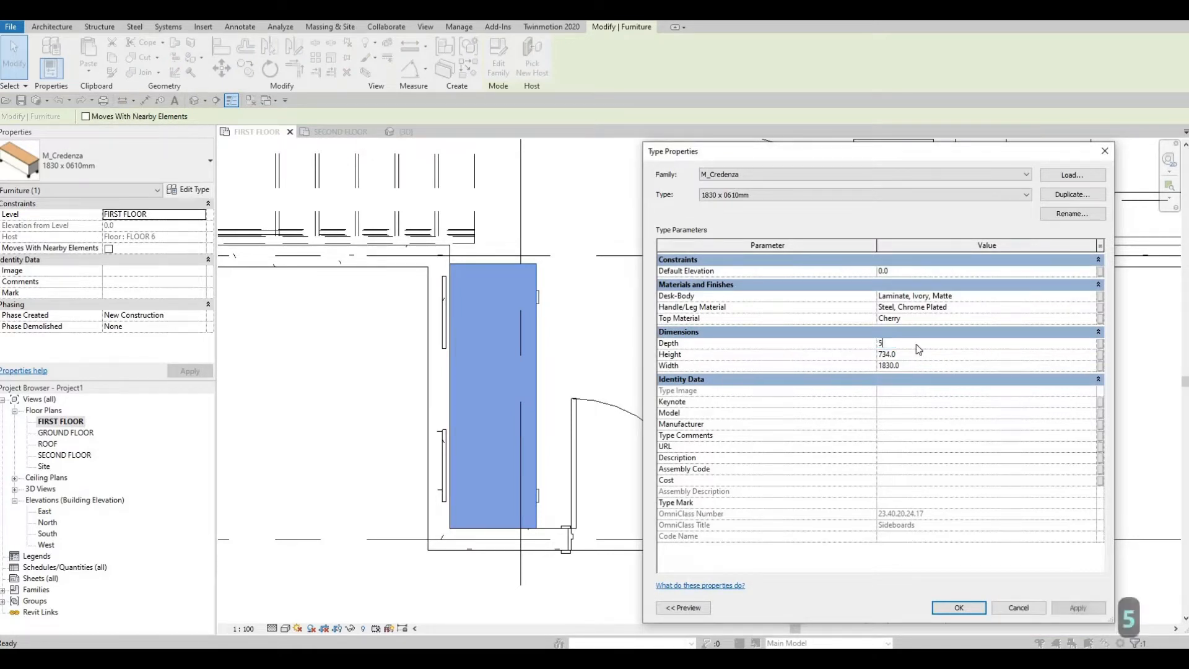
{"action": "type", "text": "50"}
{"action": "key", "text": "Return"}
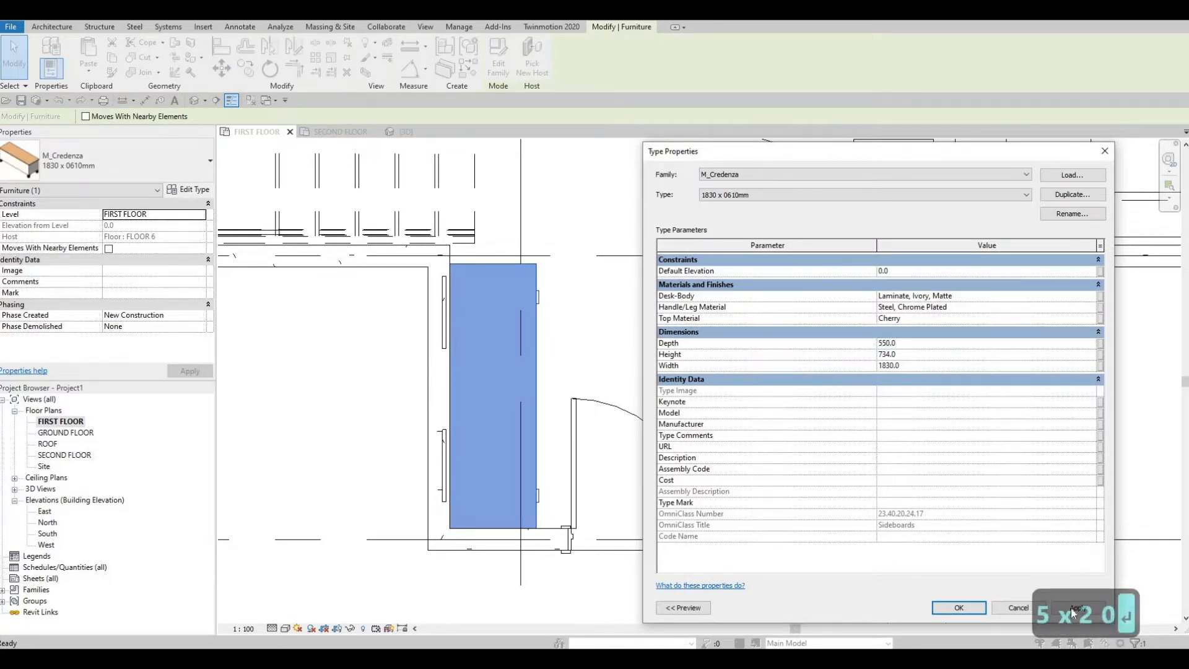
{"action": "left_click", "coordinate": [1052, 613]}
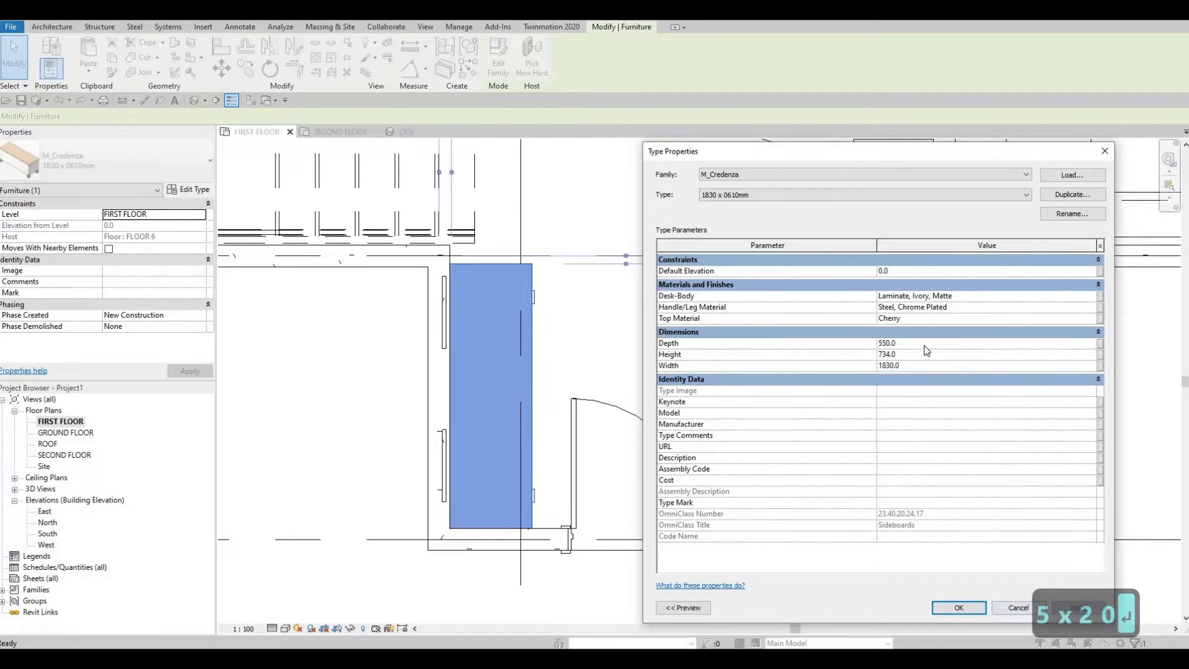
{"action": "type", "text": "500"}
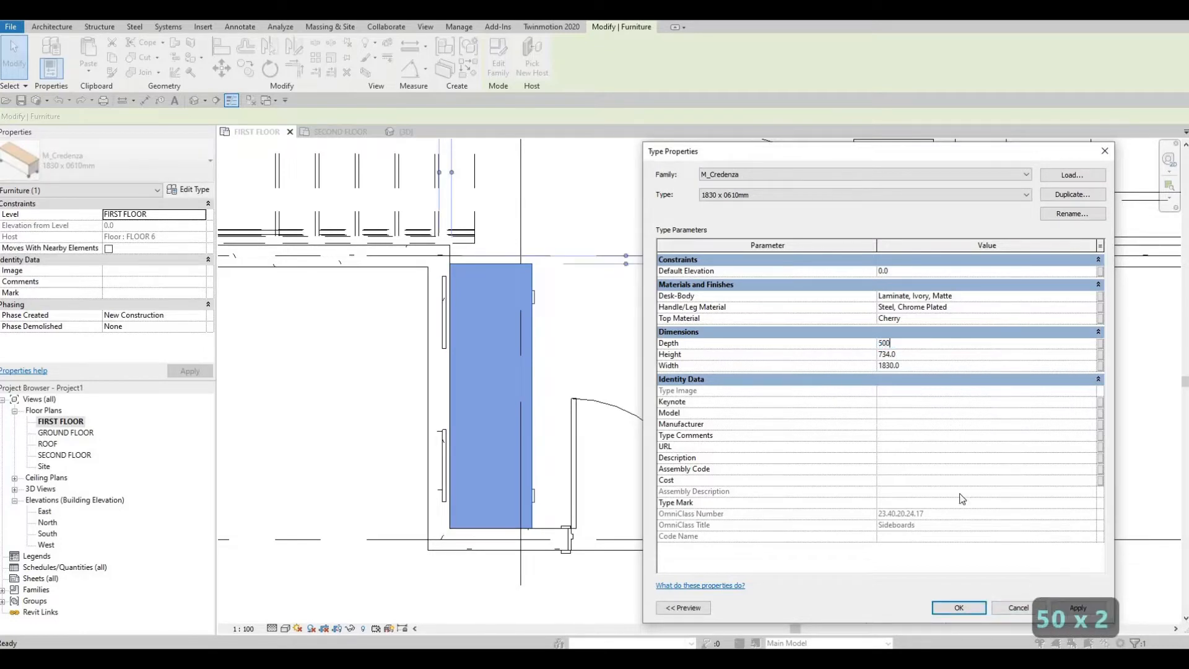
{"action": "left_click", "coordinate": [1078, 607]}
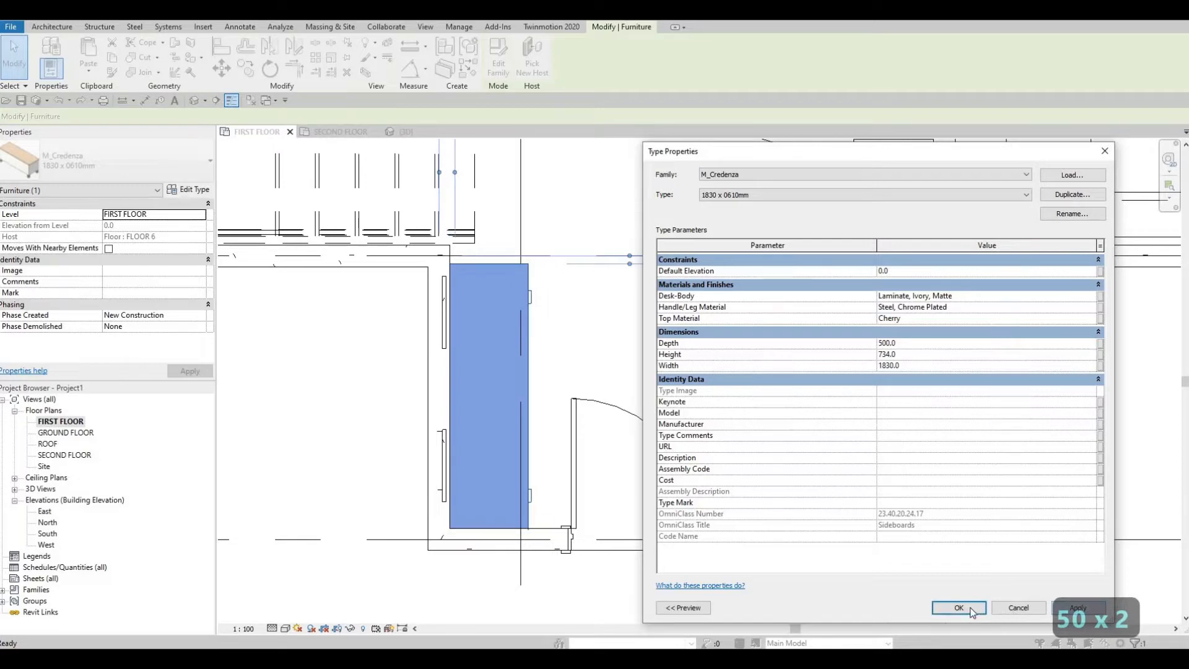
{"action": "key", "text": "Escape"}
Step: Nudge the entrance double door slightly west so its centre is 1235 mm from the east wall
{"action": "scroll", "coordinate": [591, 459], "scroll_direction": "down", "scroll_amount": 1}
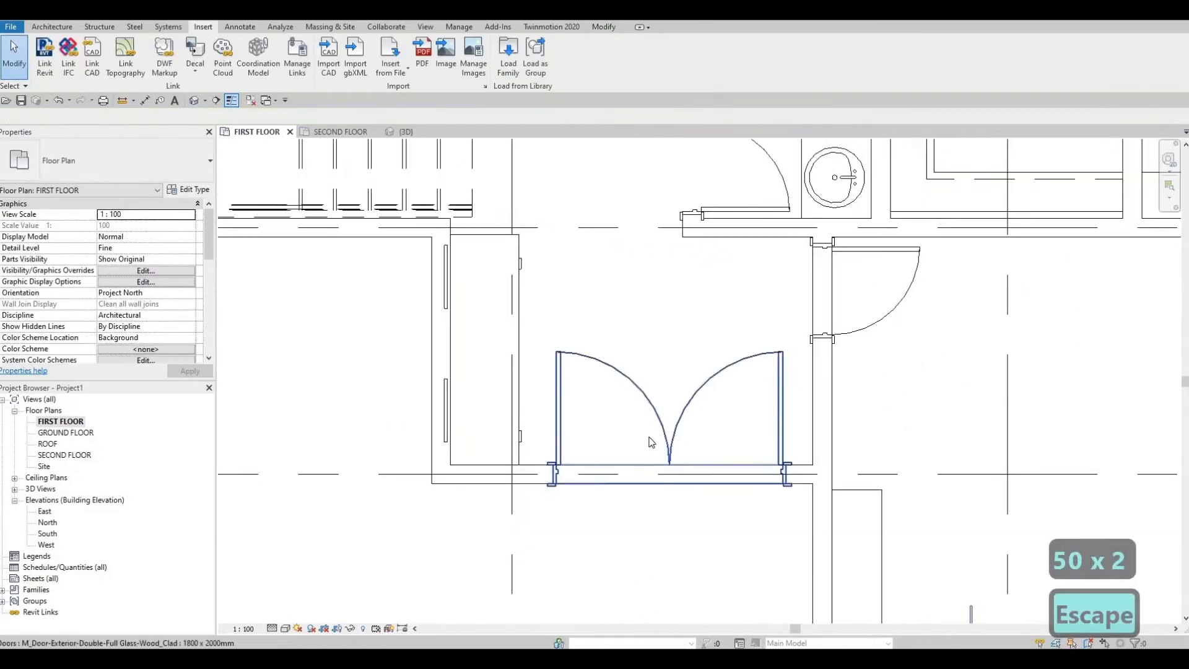
{"action": "middle_click_drag", "start_coordinate": [649, 436], "coordinate": [658, 422]}
{"action": "left_click", "coordinate": [660, 424]}
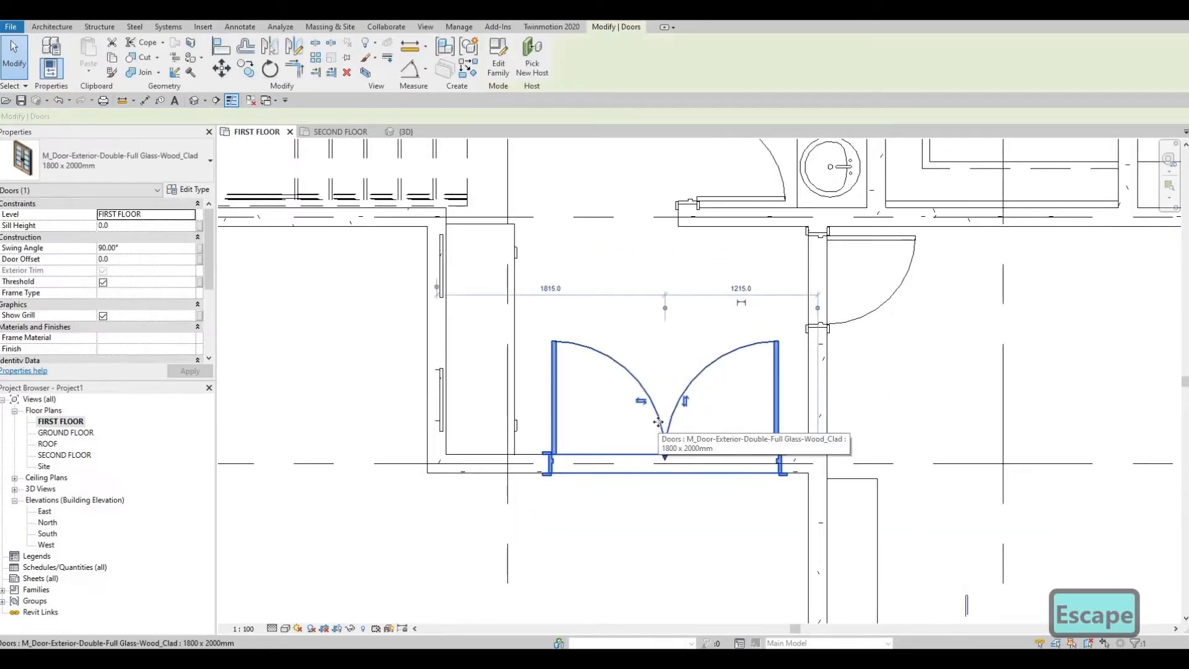
{"action": "key", "text": "Escape"}
{"action": "key", "text": "Escape"}
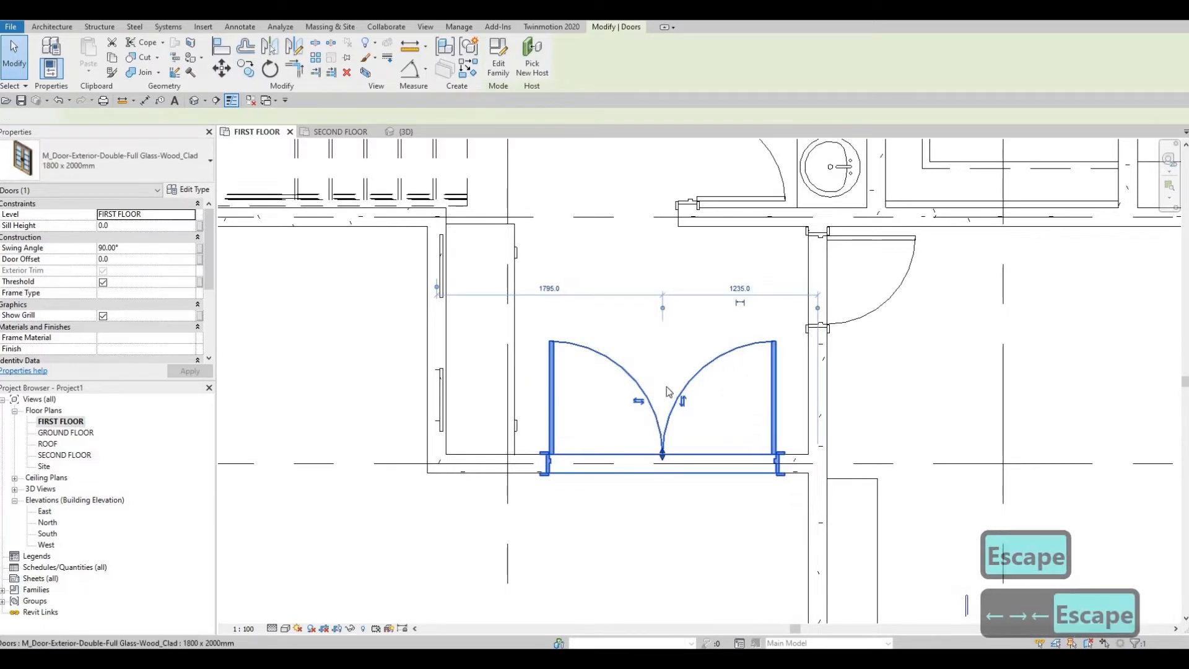
Step: Examine the first floor plan from the entrance to the living room, kitchen and terrace for walls that could take glazing
{"action": "scroll", "coordinate": [644, 353], "scroll_direction": "down", "scroll_amount": 1}
{"action": "scroll", "coordinate": [669, 389], "scroll_direction": "down", "scroll_amount": 1}
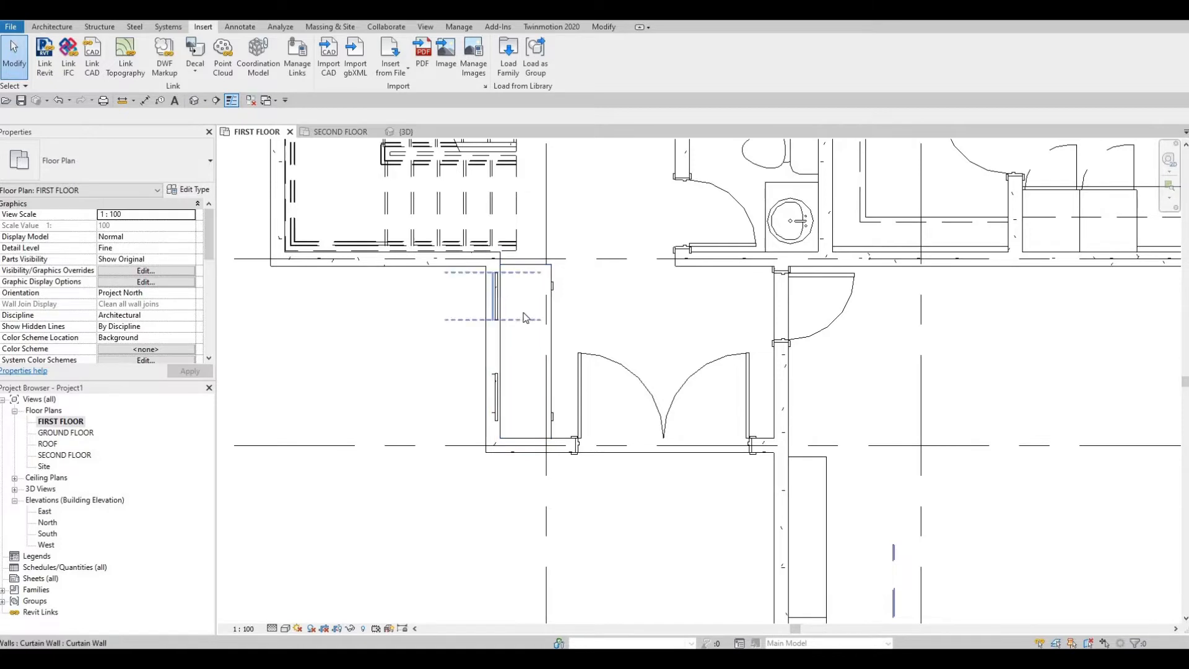
{"action": "scroll", "coordinate": [559, 301], "scroll_direction": "down", "scroll_amount": 4}
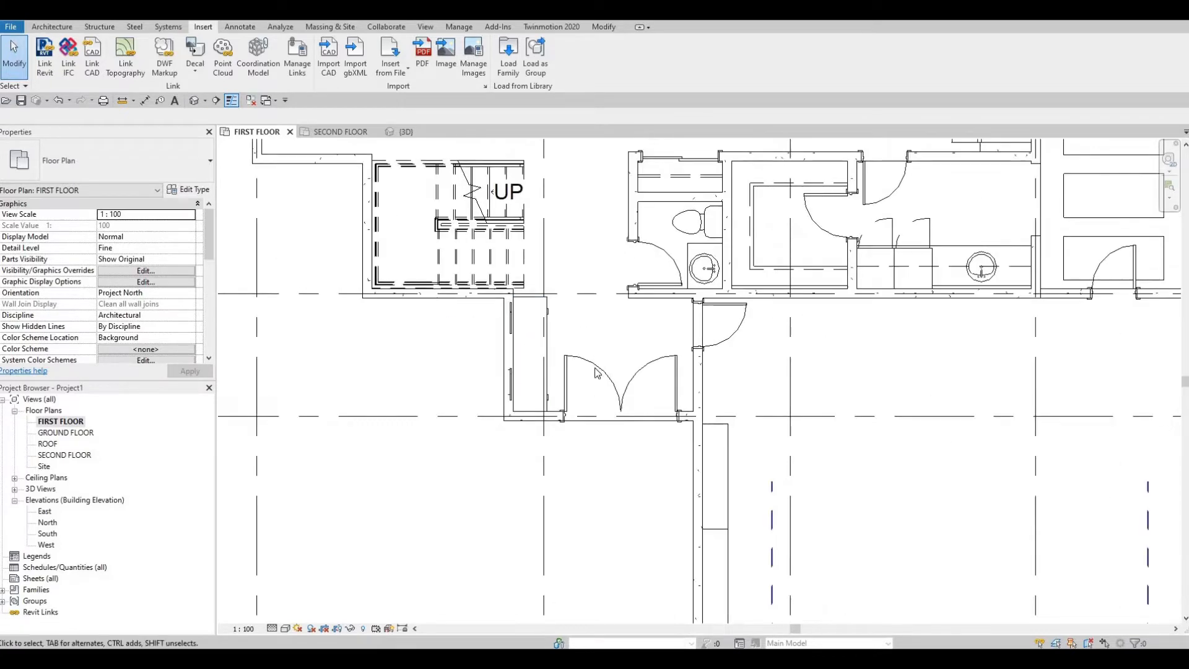
{"action": "middle_click_drag", "start_coordinate": [593, 383], "coordinate": [590, 413]}
{"action": "scroll", "coordinate": [589, 409], "scroll_direction": "down", "scroll_amount": 2}
{"action": "middle_click_drag", "start_coordinate": [570, 302], "coordinate": [545, 384]}
{"action": "scroll", "coordinate": [545, 384], "scroll_direction": "down", "scroll_amount": 3}
{"action": "middle_click_drag", "start_coordinate": [431, 214], "coordinate": [459, 345]}
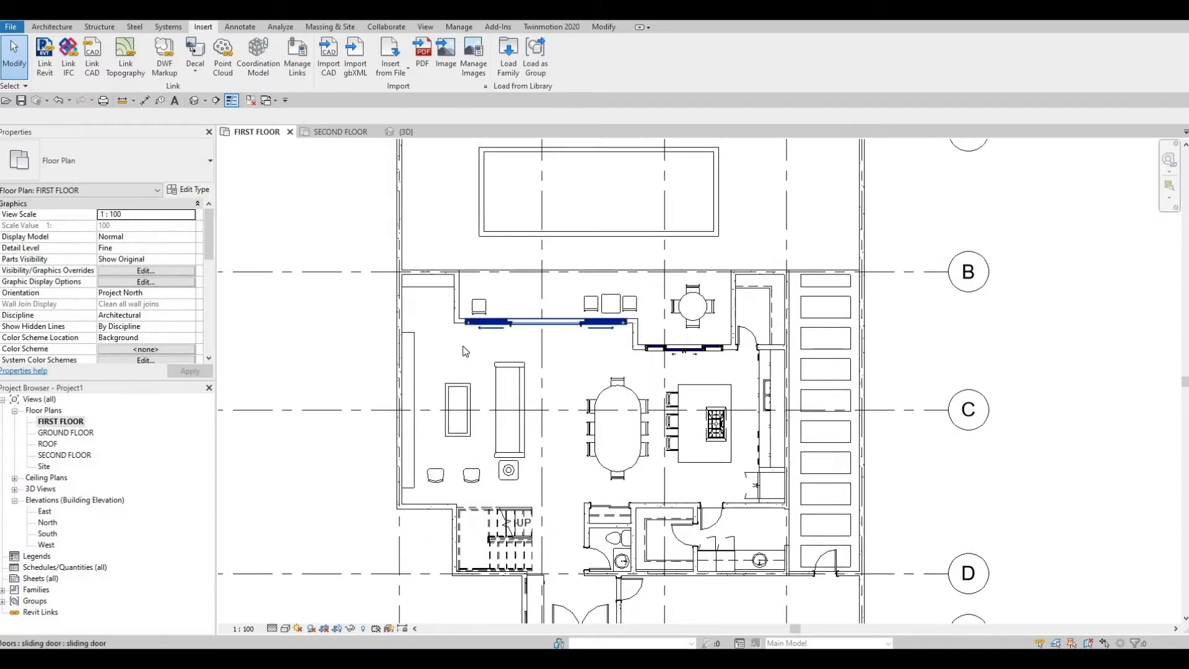
{"action": "middle_click_drag", "start_coordinate": [659, 408], "coordinate": [653, 335]}
{"action": "scroll", "coordinate": [679, 303], "scroll_direction": "up", "scroll_amount": 2}
{"action": "middle_click_drag", "start_coordinate": [653, 443], "coordinate": [665, 379]}
{"action": "scroll", "coordinate": [665, 379], "scroll_direction": "down", "scroll_amount": 1}
{"action": "middle_click_drag", "start_coordinate": [670, 494], "coordinate": [689, 411]}
{"action": "key", "text": "F1"}
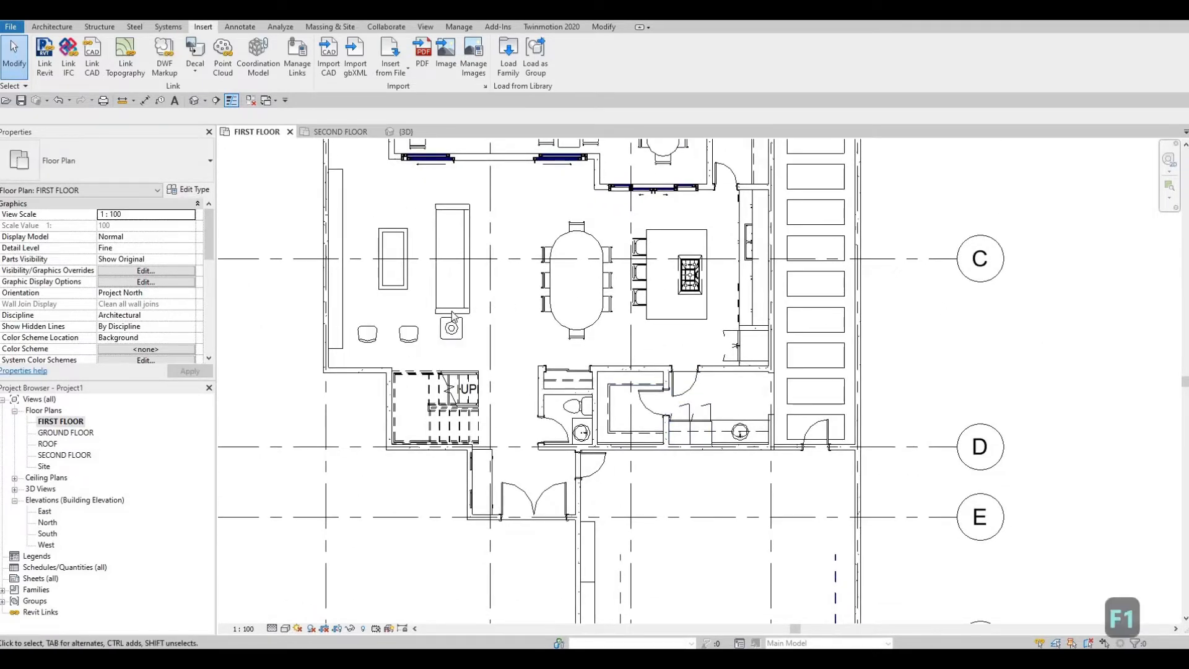
Step: Create a curtain wall similar to the entrance's glazing along the living room's south wall, west of the stairs
{"action": "middle_click_drag", "start_coordinate": [343, 376], "coordinate": [445, 334]}
{"action": "scroll", "coordinate": [447, 327], "scroll_direction": "up", "scroll_amount": 3}
{"action": "scroll", "coordinate": [434, 312], "scroll_direction": "up", "scroll_amount": 1}
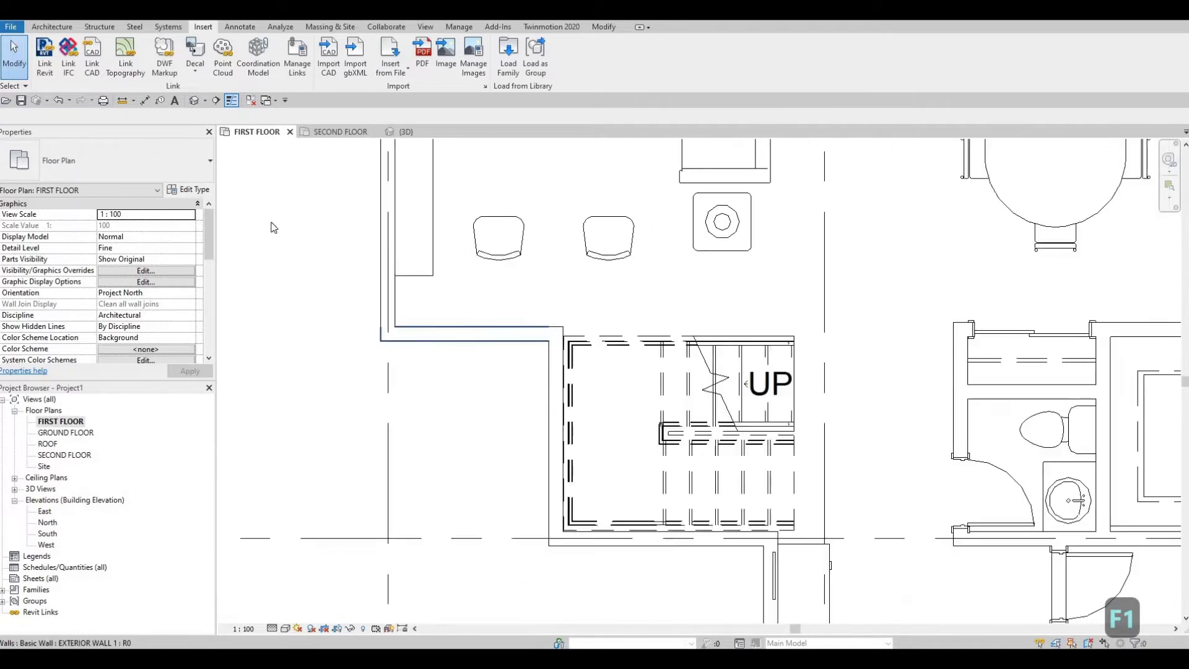
{"action": "scroll", "coordinate": [706, 485], "scroll_direction": "down", "scroll_amount": 1}
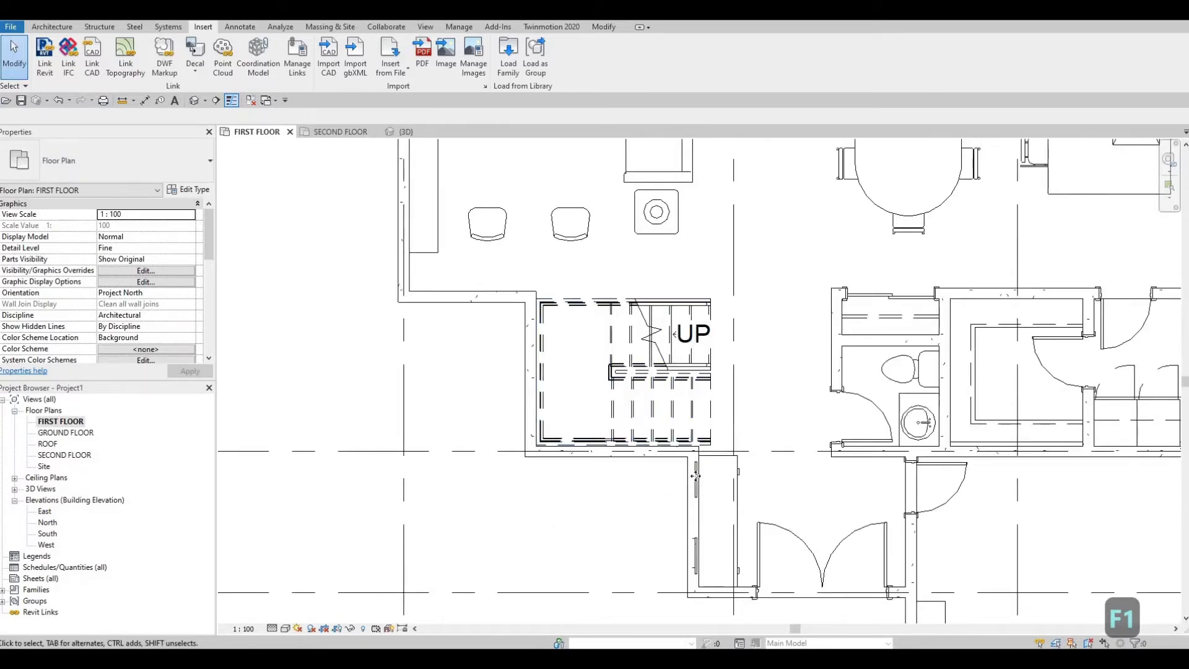
{"action": "left_click", "coordinate": [694, 483]}
{"action": "key", "text": "s"}
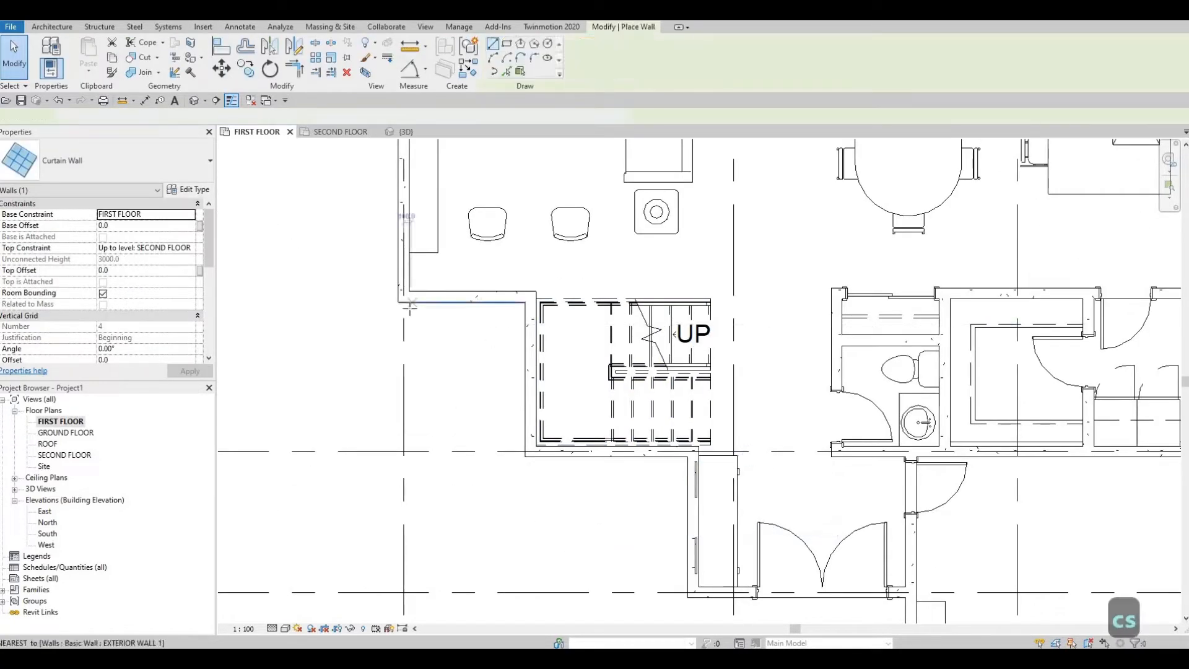
{"action": "scroll", "coordinate": [410, 304], "scroll_direction": "up", "scroll_amount": 3}
{"action": "left_click", "coordinate": [409, 308]}
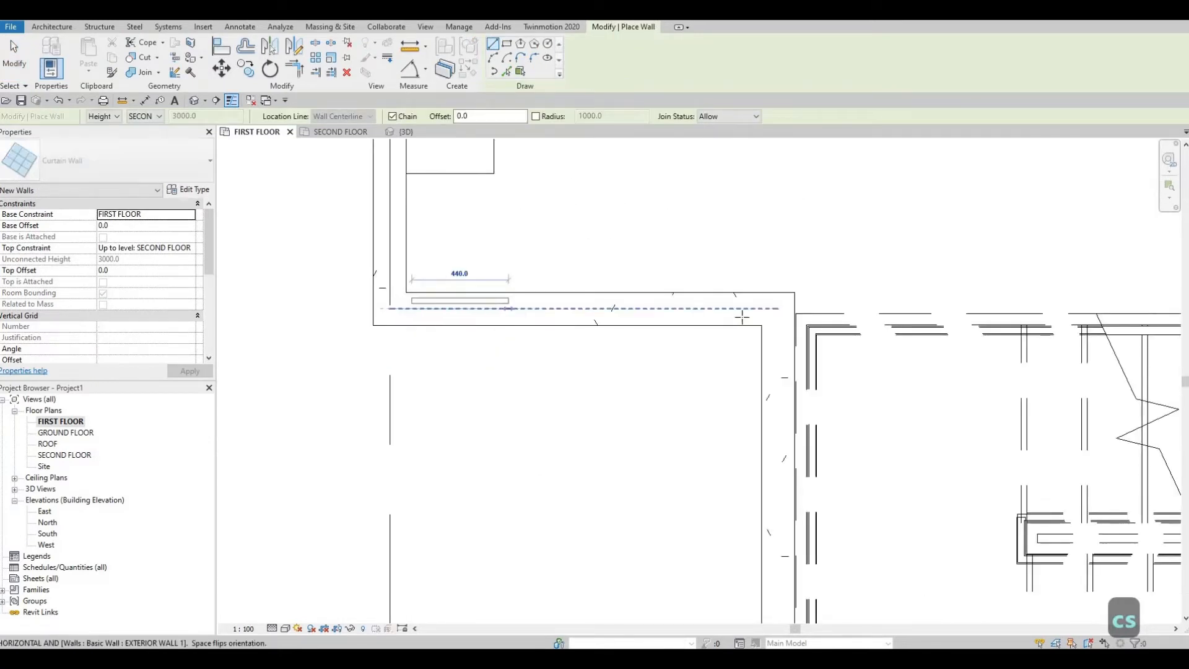
{"action": "left_click", "coordinate": [762, 308]}
{"action": "key", "text": "Escape"}
{"action": "key", "text": "Escape"}
{"action": "key", "text": "Escape"}
{"action": "scroll", "coordinate": [655, 313], "scroll_direction": "up", "scroll_amount": 2}
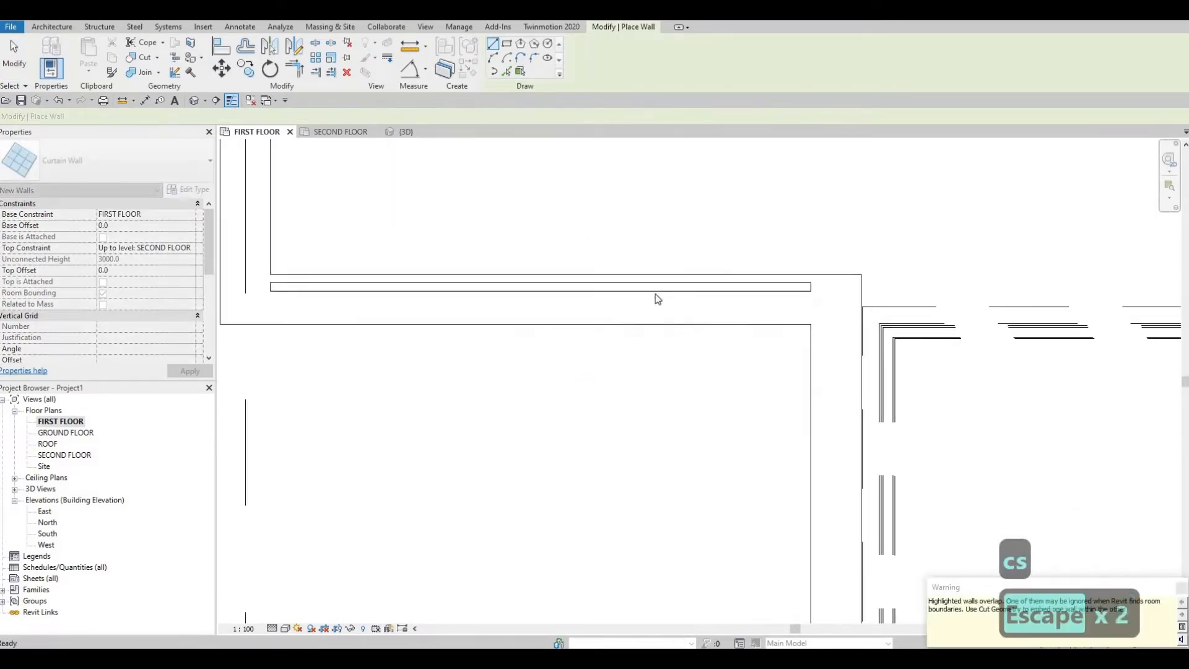
Step: Shorten the new curtain wall in the living room's south wall from both ends to 1280 mm
{"action": "left_click", "coordinate": [807, 299]}
{"action": "left_click_drag", "start_coordinate": [835, 299], "coordinate": [760, 300]}
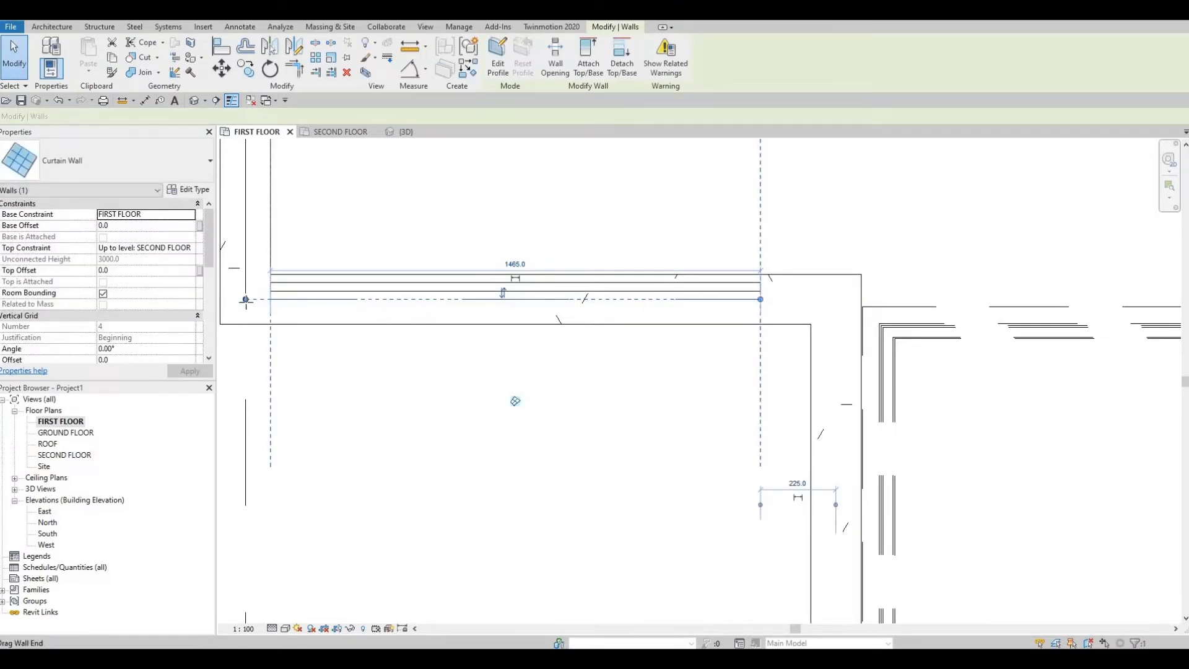
{"action": "left_click_drag", "start_coordinate": [315, 302], "coordinate": [312, 300]}
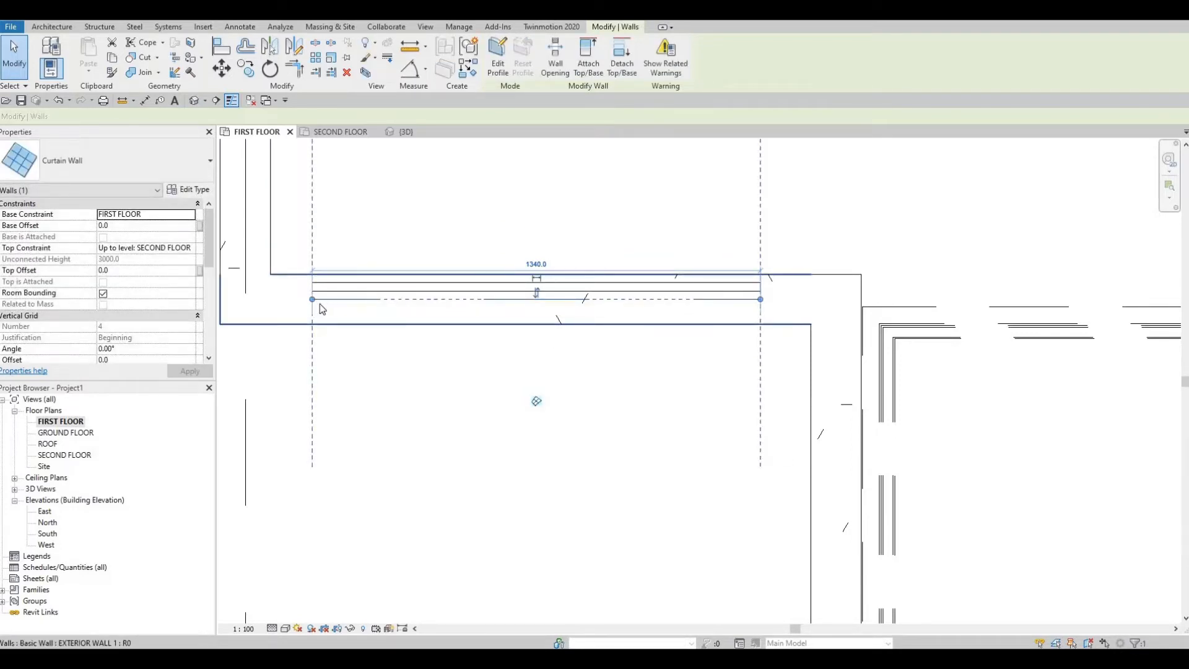
{"action": "left_click_drag", "start_coordinate": [315, 302], "coordinate": [335, 305]}
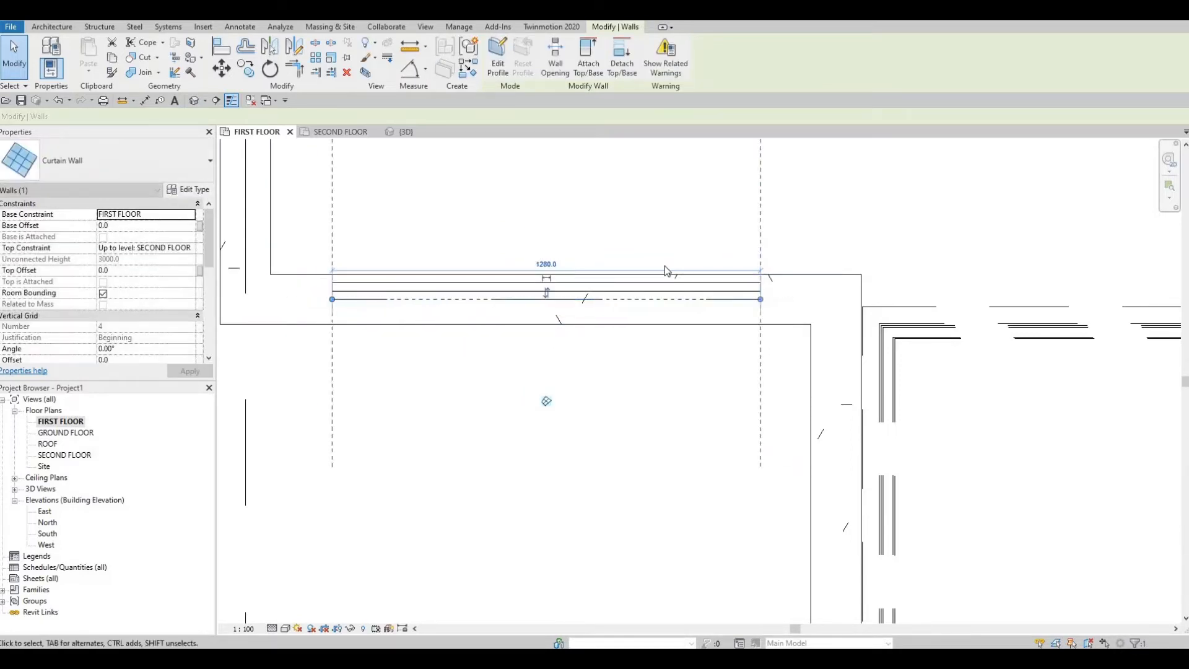
{"action": "scroll", "coordinate": [664, 266], "scroll_direction": "down", "scroll_amount": 6}
{"action": "key", "text": "Escape"}
Step: Examine the walls around the stairs, living room, terrace, kitchen and laundry for further glazing locations
{"action": "middle_click_drag", "start_coordinate": [707, 338], "coordinate": [523, 342]}
{"action": "scroll", "coordinate": [552, 376], "scroll_direction": "down", "scroll_amount": 2}
{"action": "middle_click_drag", "start_coordinate": [438, 414], "coordinate": [411, 434]}
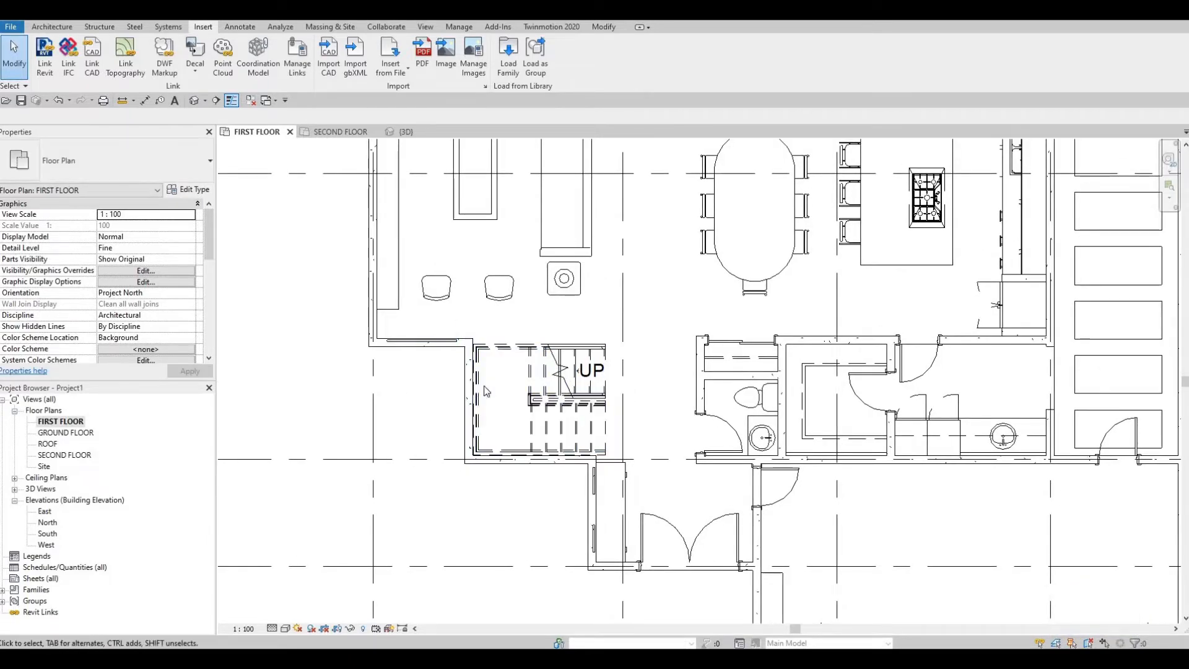
{"action": "middle_click_drag", "start_coordinate": [451, 400], "coordinate": [399, 390]}
{"action": "scroll", "coordinate": [538, 409], "scroll_direction": "down", "scroll_amount": 1}
{"action": "middle_click_drag", "start_coordinate": [538, 409], "coordinate": [430, 433]}
{"action": "scroll", "coordinate": [449, 435], "scroll_direction": "down", "scroll_amount": 1}
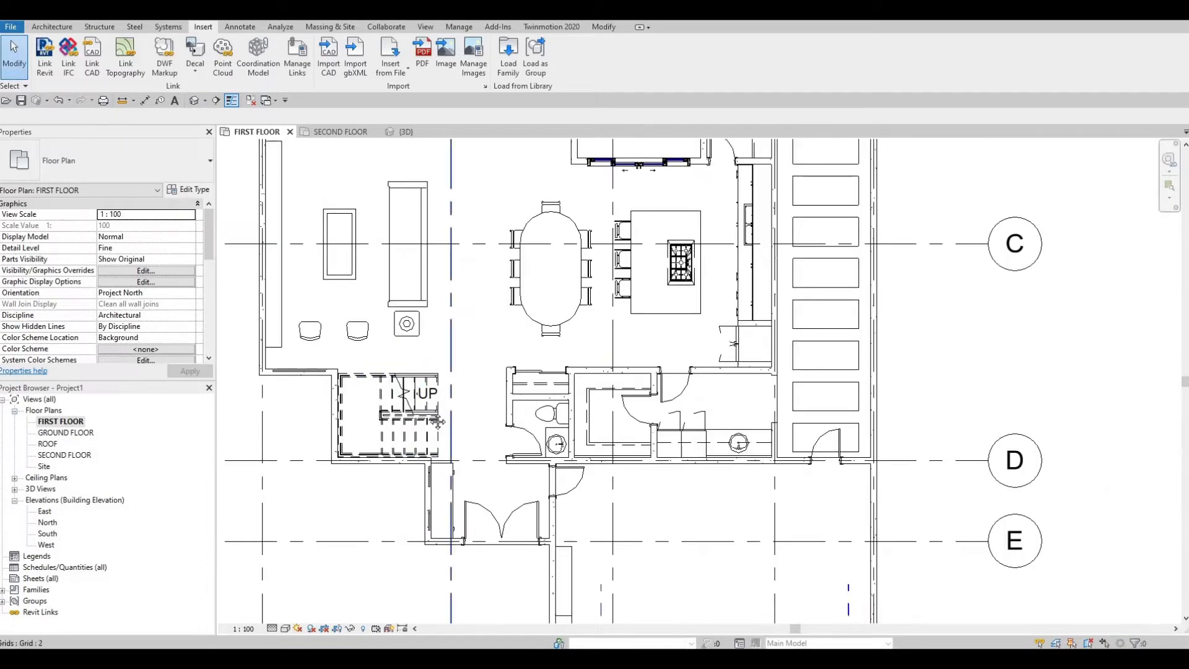
{"action": "middle_click_drag", "start_coordinate": [440, 328], "coordinate": [439, 434]}
{"action": "middle_click_drag", "start_coordinate": [725, 313], "coordinate": [724, 330]}
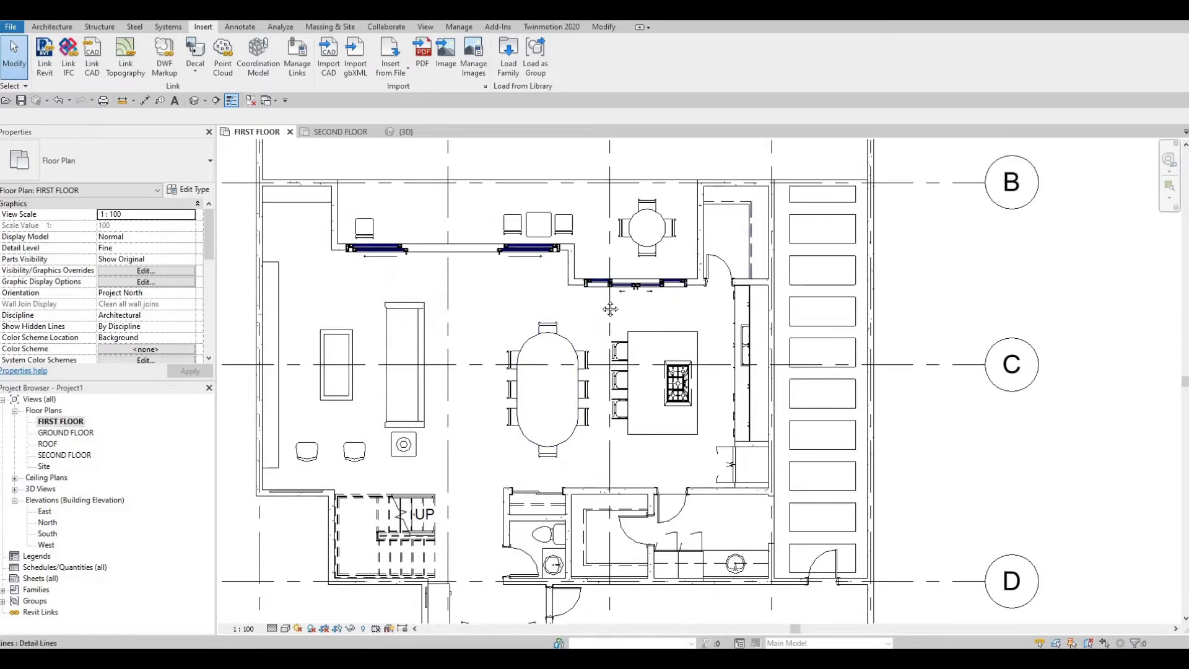
{"action": "middle_click_drag", "start_coordinate": [610, 309], "coordinate": [573, 347]}
{"action": "scroll", "coordinate": [582, 297], "scroll_direction": "down", "scroll_amount": 1}
{"action": "middle_click_drag", "start_coordinate": [611, 246], "coordinate": [600, 317]}
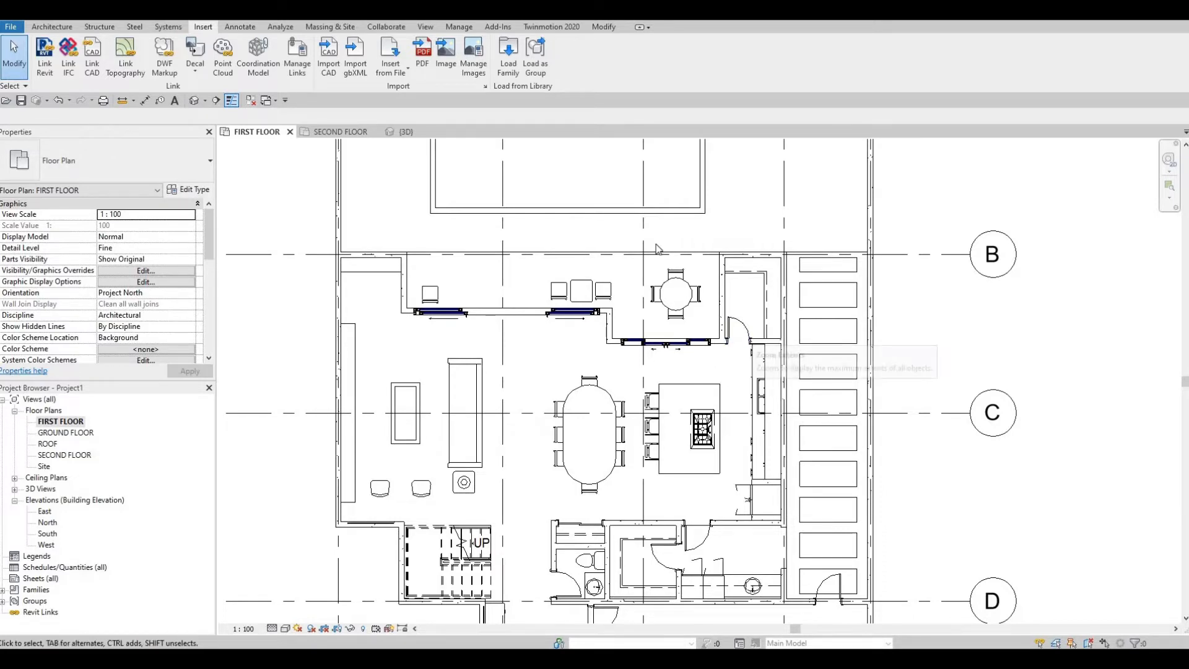
{"action": "middle_click_drag", "start_coordinate": [704, 330], "coordinate": [666, 235]}
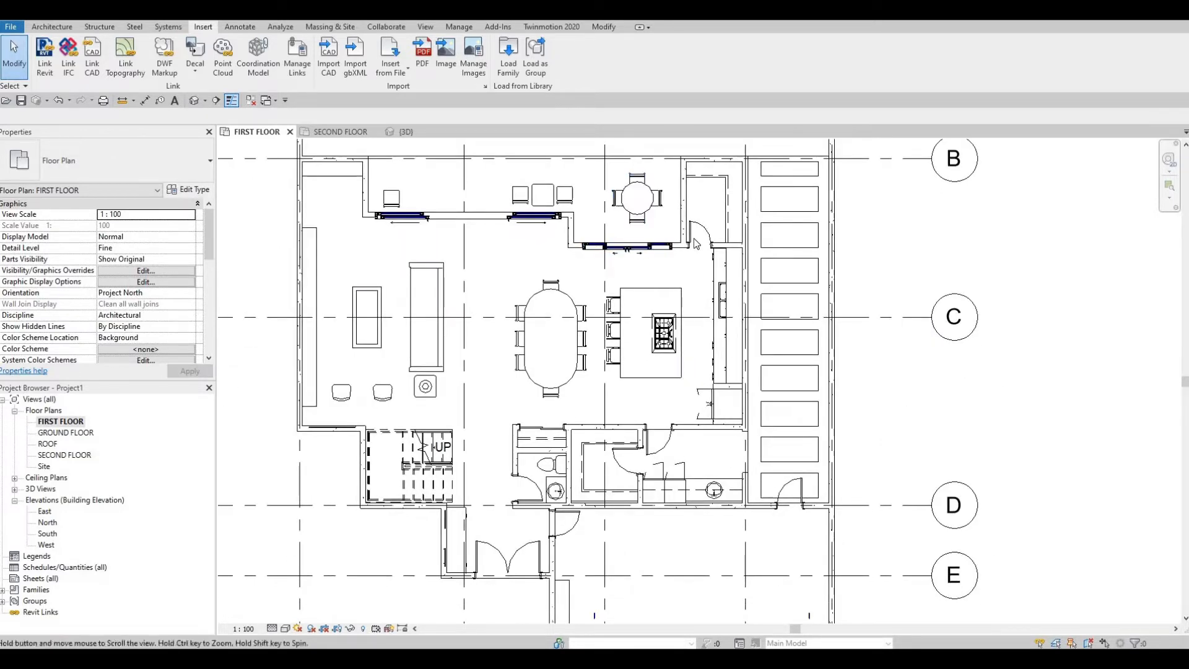
{"action": "scroll", "coordinate": [696, 244], "scroll_direction": "up", "scroll_amount": 2}
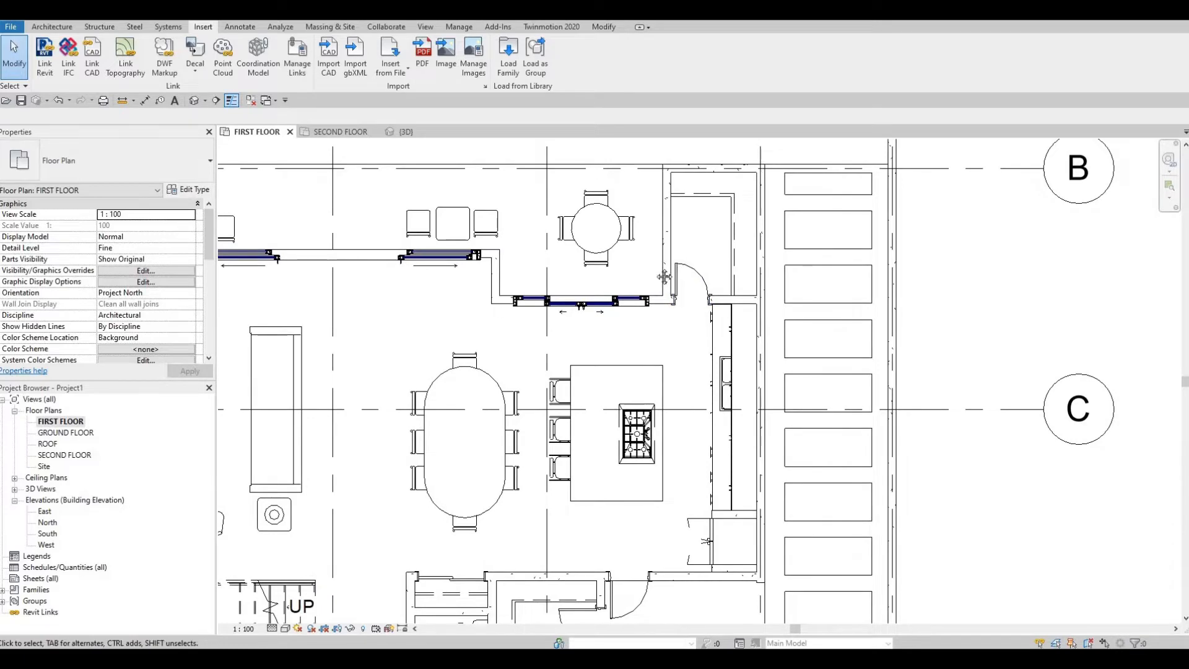
{"action": "middle_click_drag", "start_coordinate": [663, 277], "coordinate": [644, 246]}
{"action": "scroll", "coordinate": [662, 294], "scroll_direction": "down", "scroll_amount": 1}
{"action": "middle_click_drag", "start_coordinate": [710, 264], "coordinate": [722, 218]}
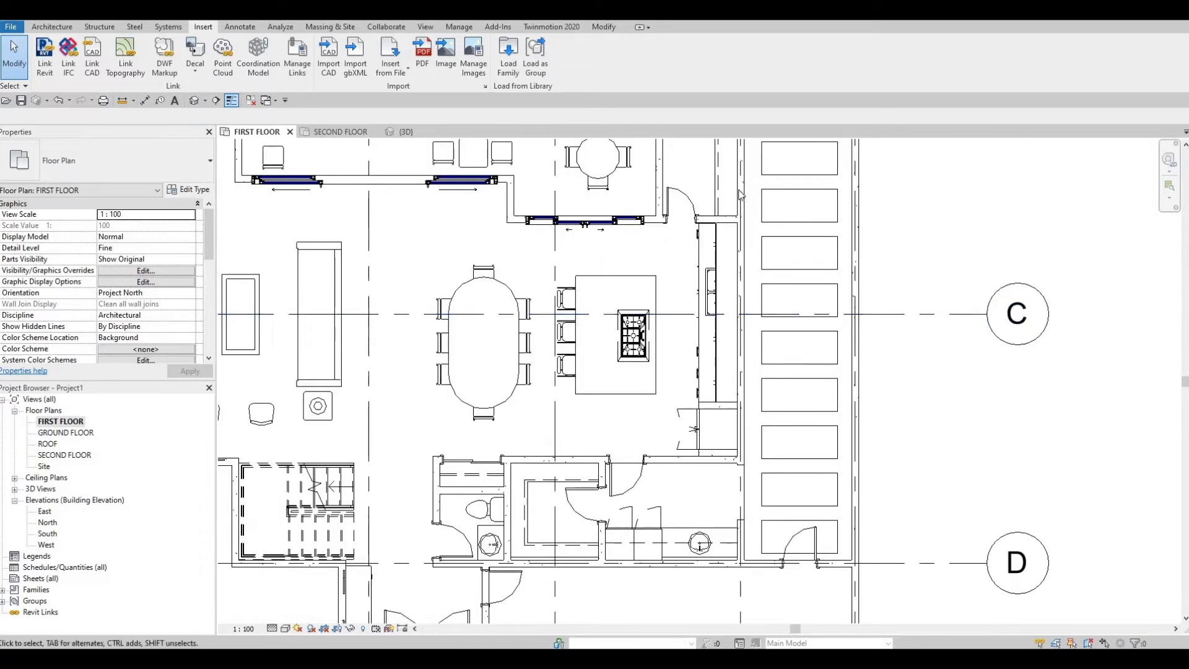
{"action": "middle_click_drag", "start_coordinate": [733, 317], "coordinate": [774, 258]}
{"action": "scroll", "coordinate": [722, 356], "scroll_direction": "down", "scroll_amount": 1}
{"action": "middle_click_drag", "start_coordinate": [722, 356], "coordinate": [762, 297]}
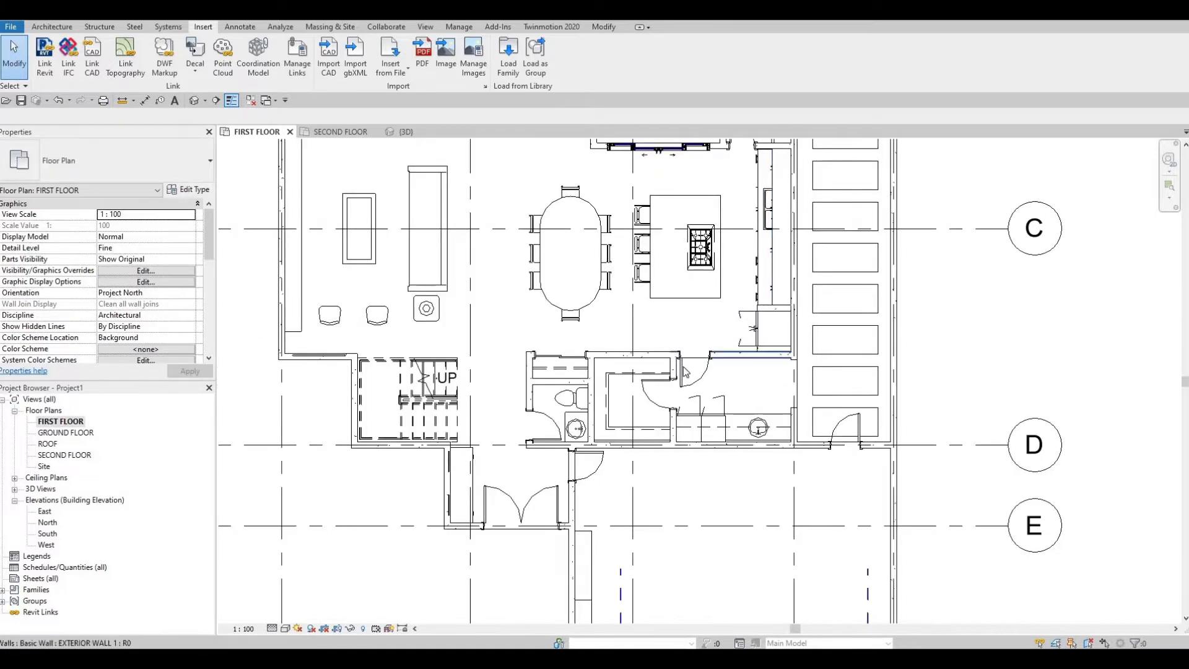
Step: Create a similar curtain wall about 660 mm long in the wall between kitchen and laundry, east of the laundry door
{"action": "scroll", "coordinate": [685, 372], "scroll_direction": "up", "scroll_amount": 3}
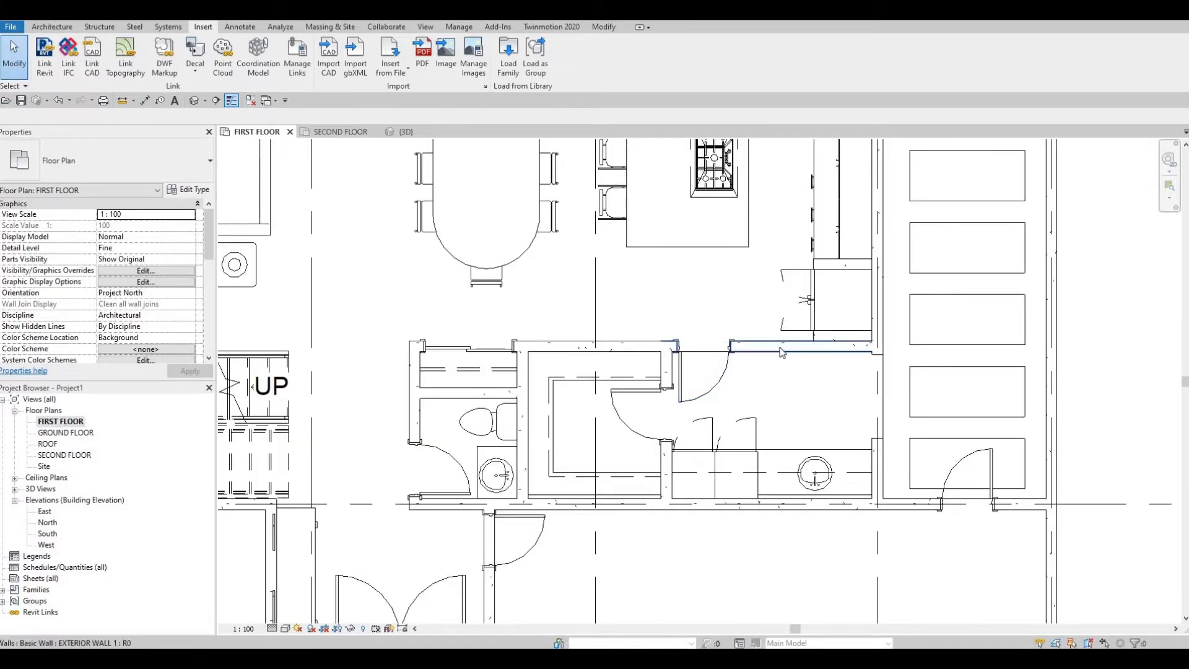
{"action": "middle_click_drag", "start_coordinate": [280, 555], "coordinate": [396, 388]}
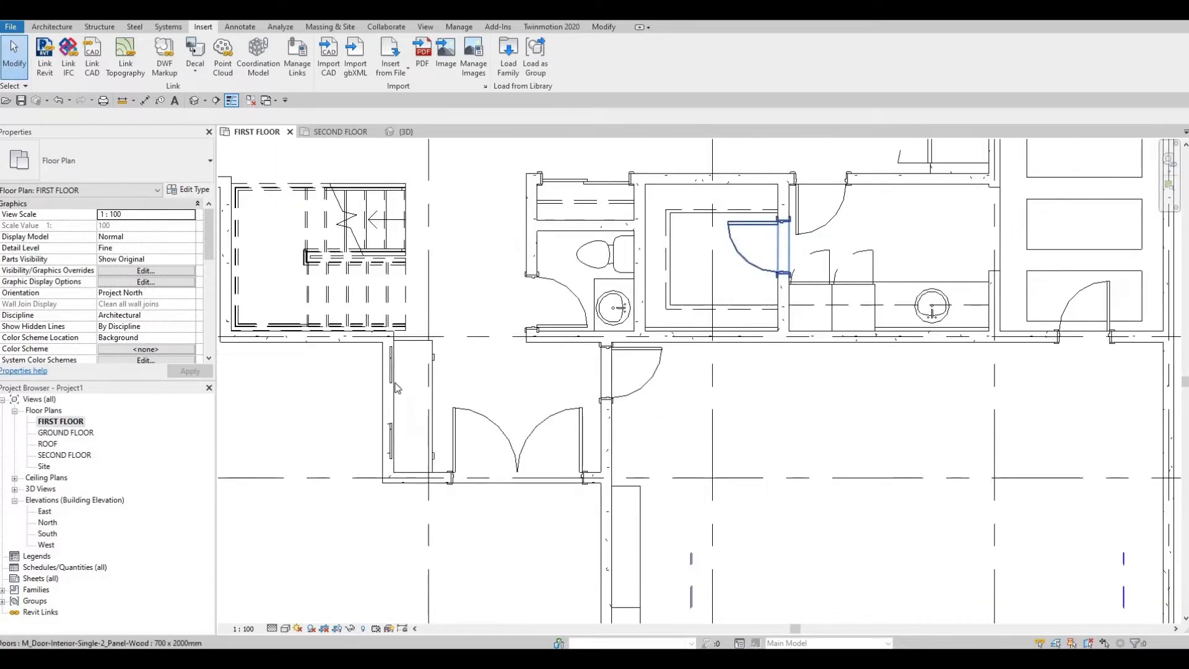
{"action": "key", "text": "Escape"}
{"action": "key", "text": "Escape"}
{"action": "left_click", "coordinate": [397, 381]}
{"action": "key", "text": "c"}
{"action": "key", "text": "s"}
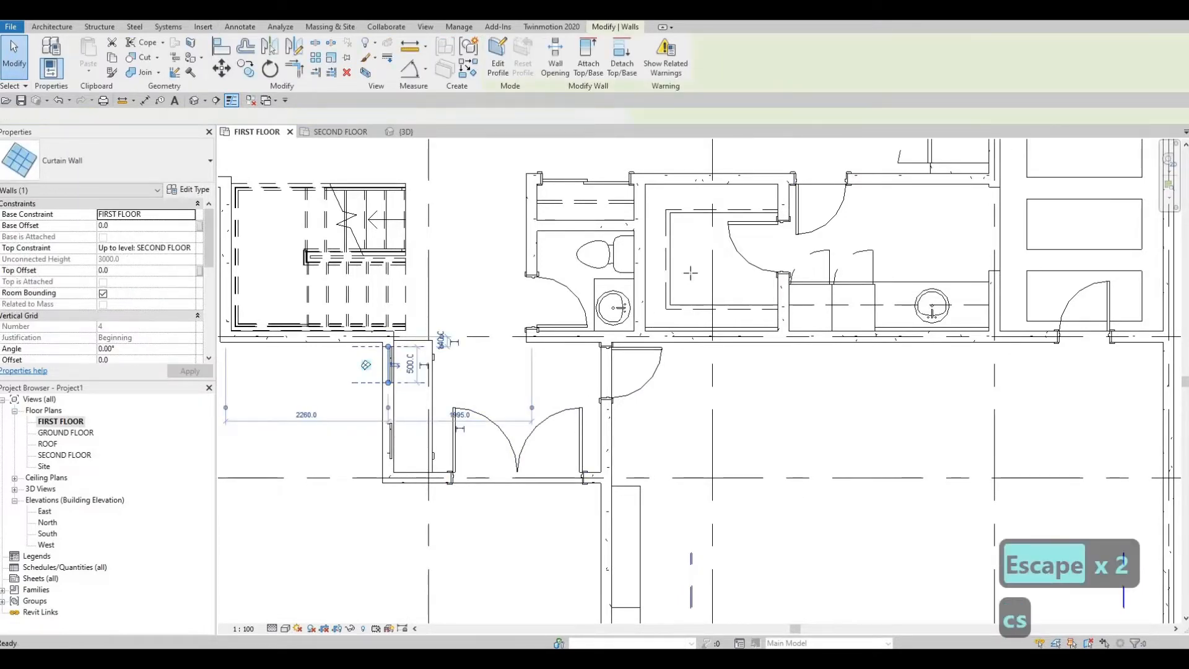
{"action": "scroll", "coordinate": [548, 385], "scroll_direction": "up", "scroll_amount": 3}
{"action": "scroll", "coordinate": [612, 351], "scroll_direction": "up", "scroll_amount": 2}
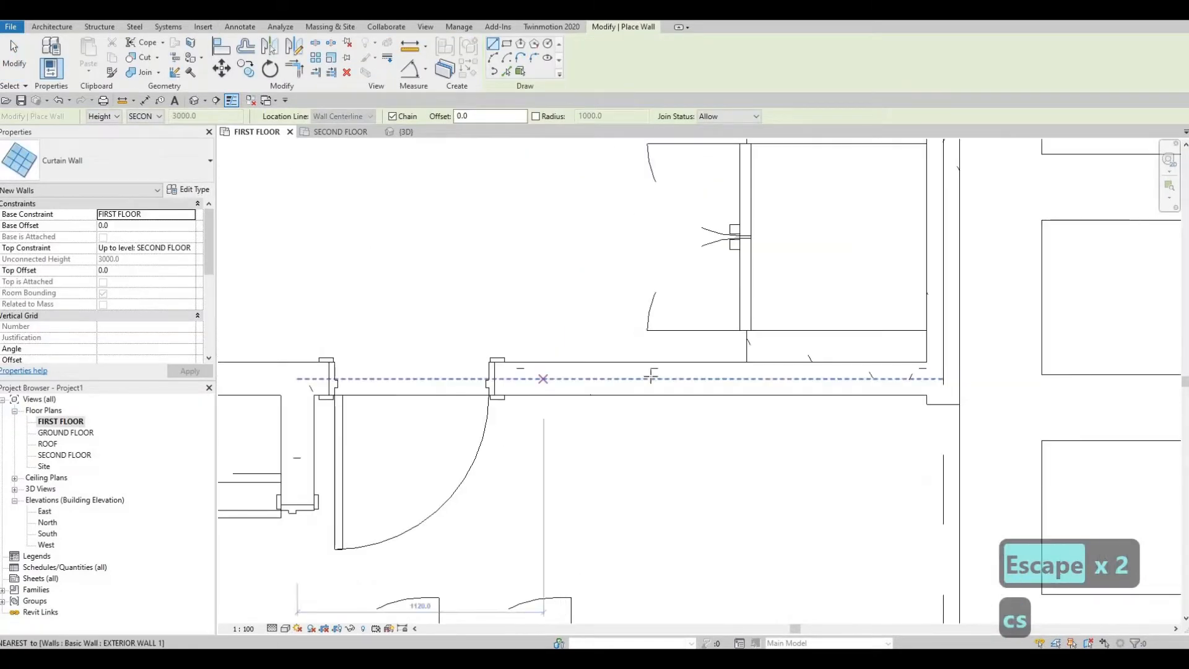
{"action": "left_click", "coordinate": [543, 379]}
{"action": "left_click", "coordinate": [689, 377]}
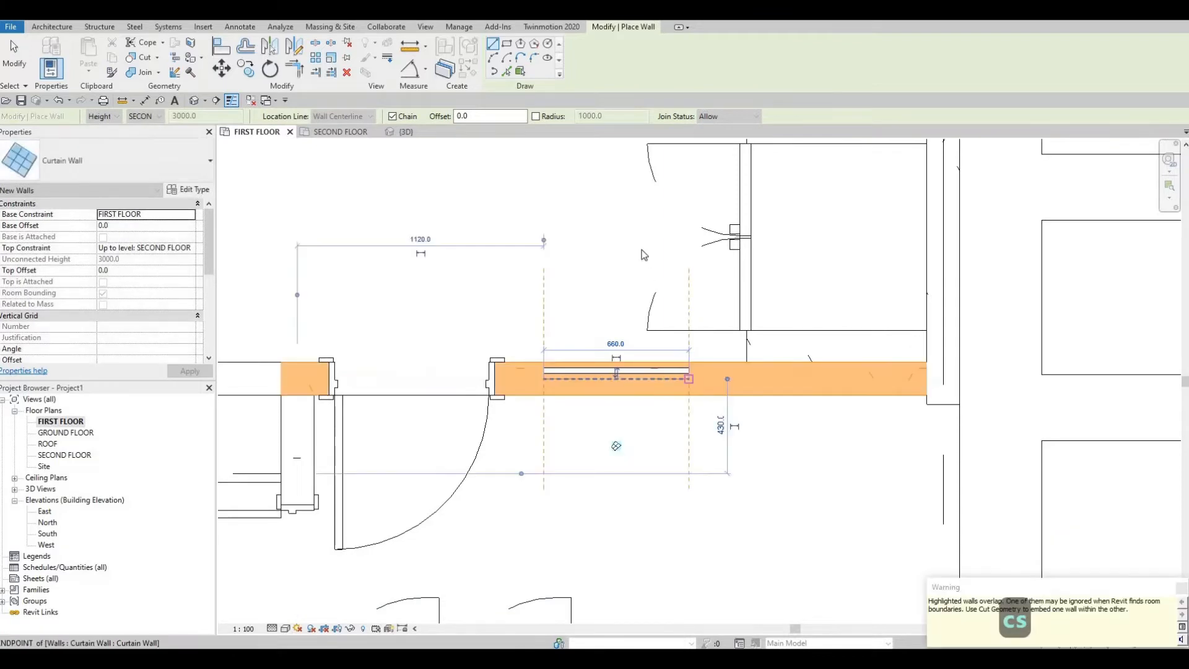
{"action": "key", "text": "Escape"}
{"action": "key", "text": "Escape"}
Step: Examine the walls around the kitchen, its corner storage room and the terrace dining area
{"action": "scroll", "coordinate": [638, 256], "scroll_direction": "down", "scroll_amount": 2}
{"action": "middle_click_drag", "start_coordinate": [656, 350], "coordinate": [648, 437]}
{"action": "scroll", "coordinate": [645, 434], "scroll_direction": "down", "scroll_amount": 3}
{"action": "middle_click_drag", "start_coordinate": [617, 391], "coordinate": [617, 356]}
{"action": "scroll", "coordinate": [617, 356], "scroll_direction": "down", "scroll_amount": 1}
{"action": "scroll", "coordinate": [680, 327], "scroll_direction": "down", "scroll_amount": 2}
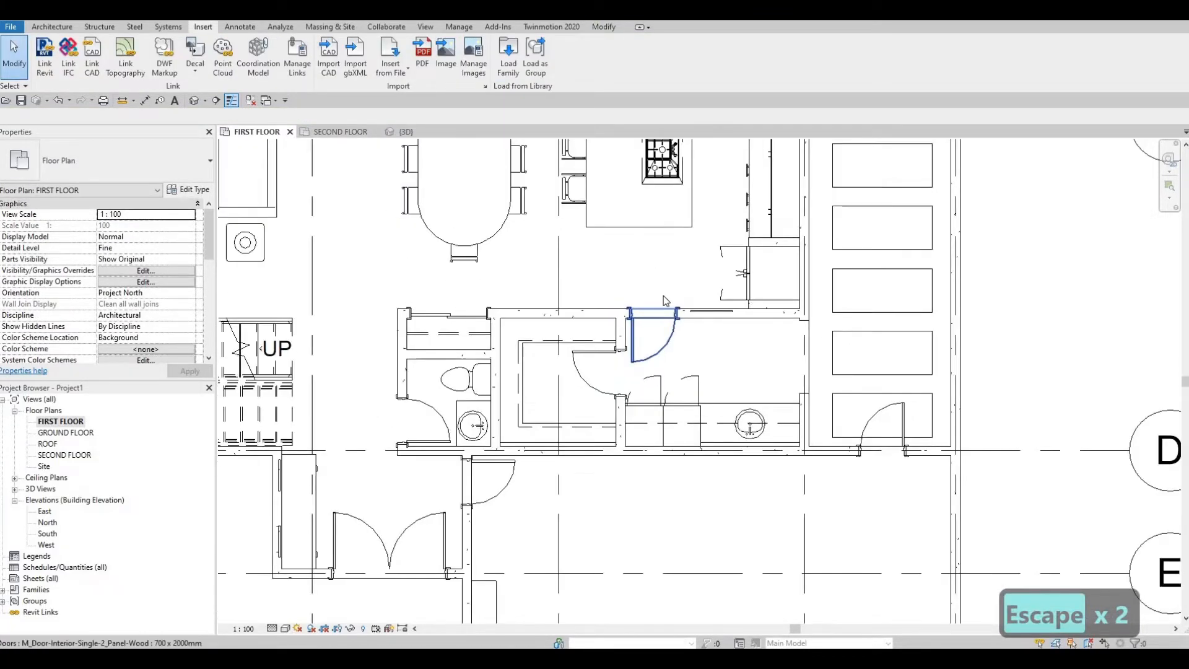
{"action": "scroll", "coordinate": [675, 311], "scroll_direction": "down", "scroll_amount": 2}
{"action": "middle_click_drag", "start_coordinate": [678, 192], "coordinate": [678, 358]}
{"action": "middle_click_drag", "start_coordinate": [663, 261], "coordinate": [666, 329]}
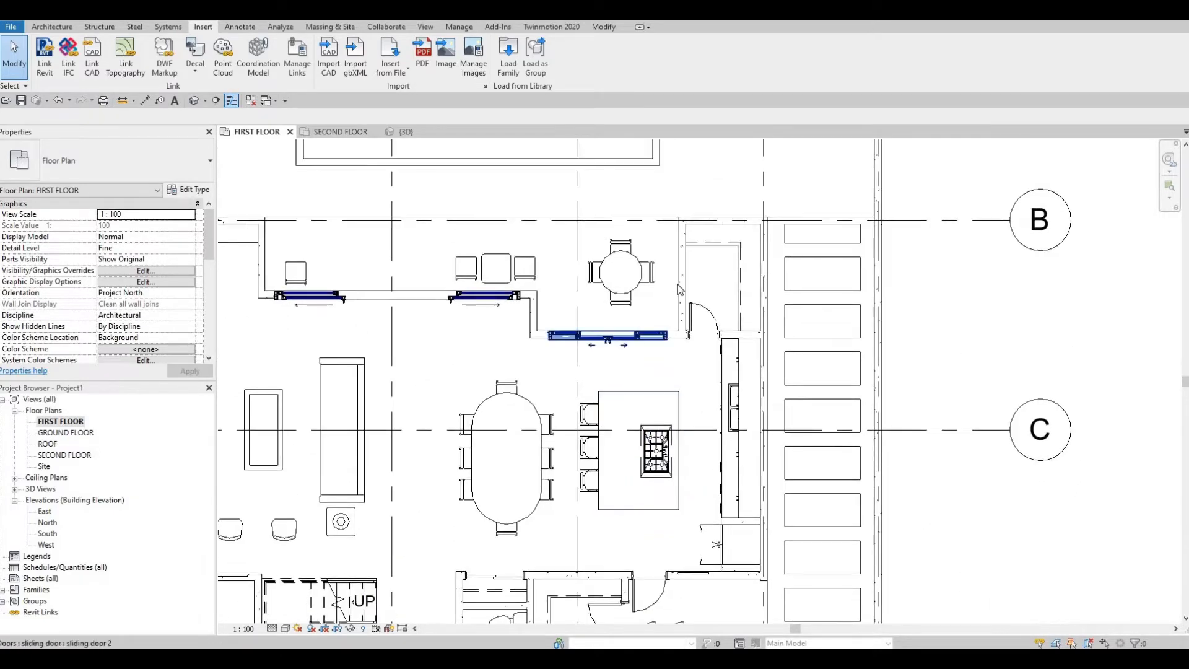
{"action": "scroll", "coordinate": [681, 291], "scroll_direction": "up", "scroll_amount": 2}
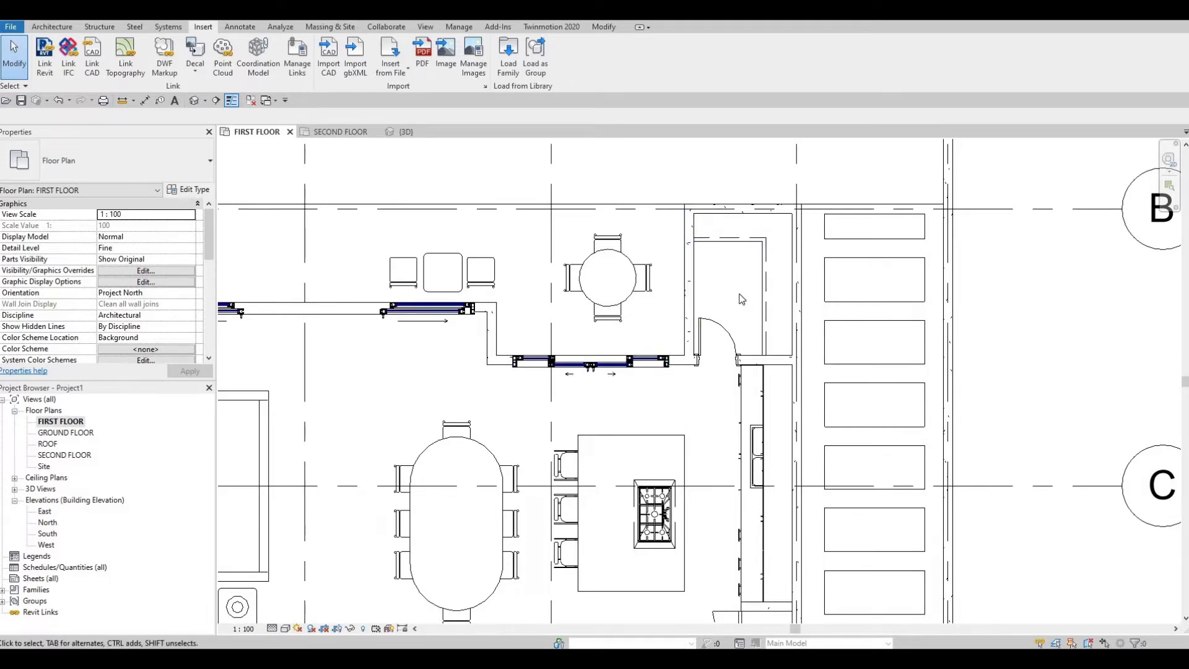
{"action": "scroll", "coordinate": [895, 254], "scroll_direction": "down", "scroll_amount": 1}
{"action": "middle_click_drag", "start_coordinate": [894, 255], "coordinate": [1053, 205]}
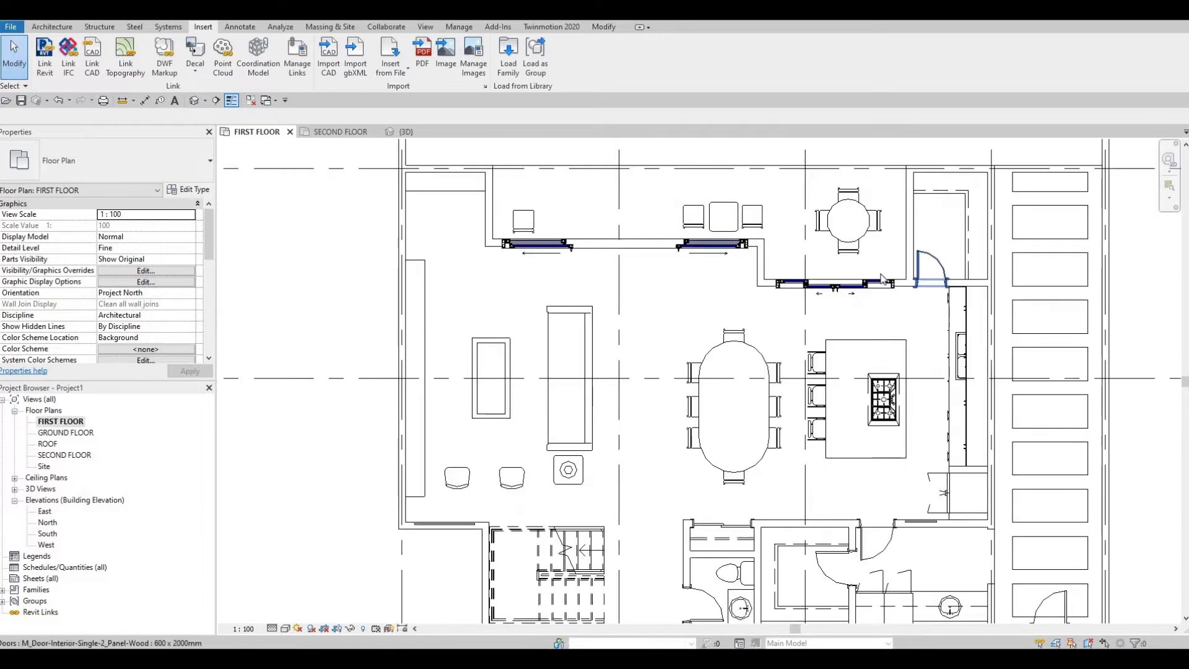
{"action": "middle_click_drag", "start_coordinate": [642, 276], "coordinate": [633, 299]}
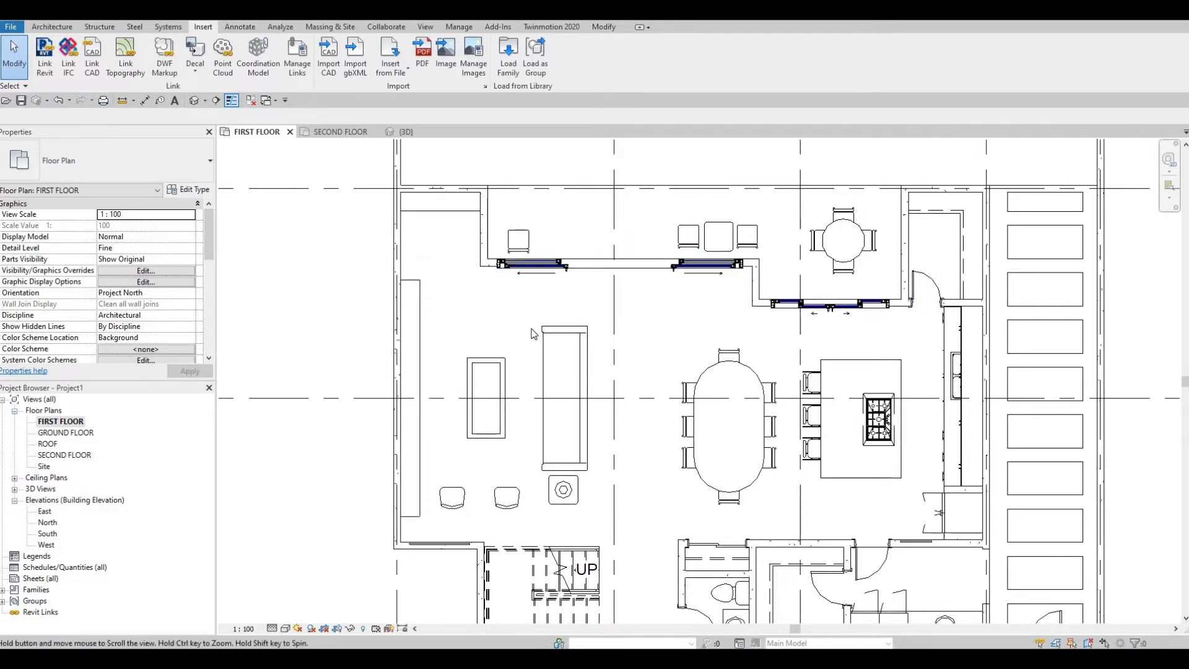
Step: Examine the living room's northwest corner and the wall beside the terrace sliding door
{"action": "middle_click_drag", "start_coordinate": [481, 322], "coordinate": [585, 299]}
{"action": "scroll", "coordinate": [585, 249], "scroll_direction": "up", "scroll_amount": 1}
{"action": "scroll", "coordinate": [583, 246], "scroll_direction": "up", "scroll_amount": 5}
{"action": "scroll", "coordinate": [613, 259], "scroll_direction": "down", "scroll_amount": 2}
{"action": "scroll", "coordinate": [610, 257], "scroll_direction": "down", "scroll_amount": 2}
{"action": "scroll", "coordinate": [593, 310], "scroll_direction": "up", "scroll_amount": 2}
{"action": "scroll", "coordinate": [608, 269], "scroll_direction": "down", "scroll_amount": 2}
{"action": "mouse_move", "coordinate": [605, 350]}
{"action": "middle_mouse_down"}
{"action": "mouse_move", "coordinate": [610, 265]}
{"action": "mouse_move", "coordinate": [614, 334]}
{"action": "middle_mouse_up"}
{"action": "middle_click_drag", "start_coordinate": [622, 212], "coordinate": [626, 324]}
{"action": "scroll", "coordinate": [635, 325], "scroll_direction": "up", "scroll_amount": 5}
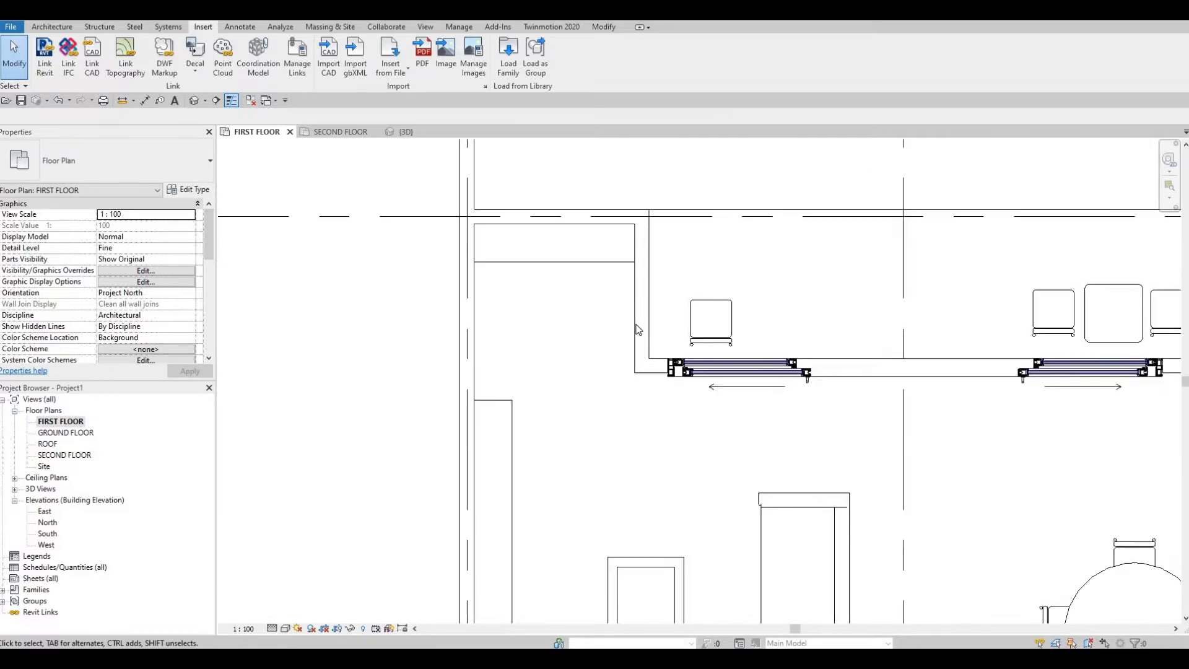
{"action": "key", "text": "Escape"}
{"action": "scroll", "coordinate": [656, 271], "scroll_direction": "down", "scroll_amount": 5}
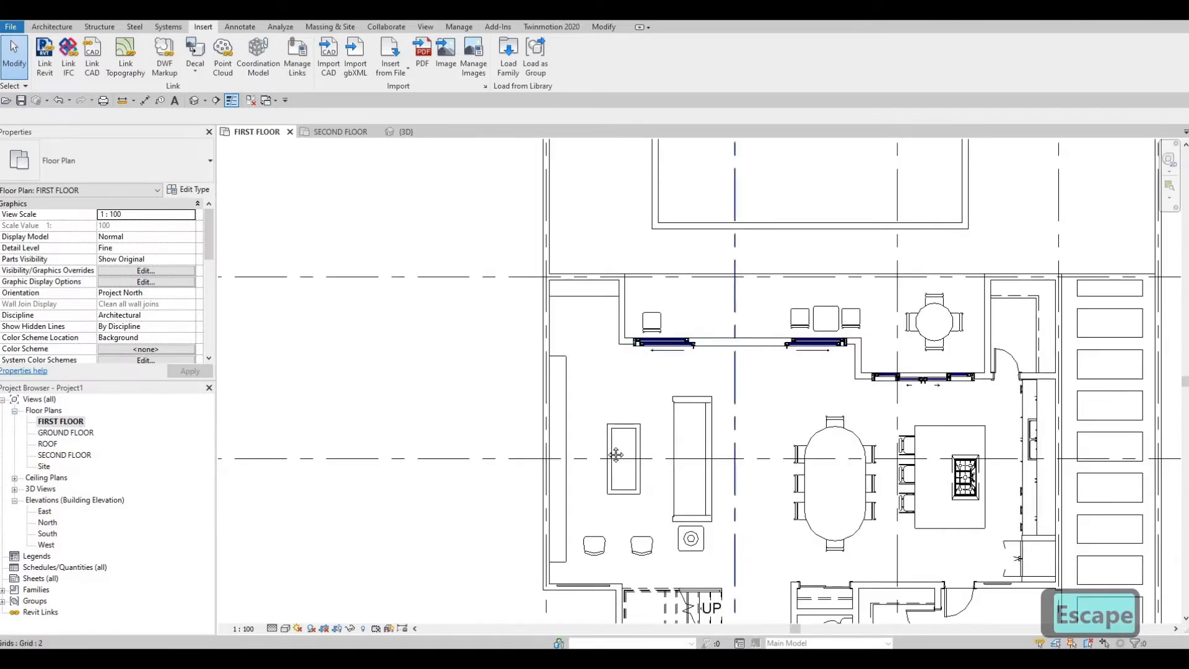
Step: Create a similar curtain wall about 760 mm long in the wall between the living room's northwest alcove and the terrace
{"action": "middle_click_drag", "start_coordinate": [508, 352], "coordinate": [590, 526]}
{"action": "scroll", "coordinate": [505, 349], "scroll_direction": "up", "scroll_amount": 2}
{"action": "left_click", "coordinate": [516, 332]}
{"action": "key", "text": "c"}
{"action": "key", "text": "s"}
{"action": "scroll", "coordinate": [590, 285], "scroll_direction": "up", "scroll_amount": 5}
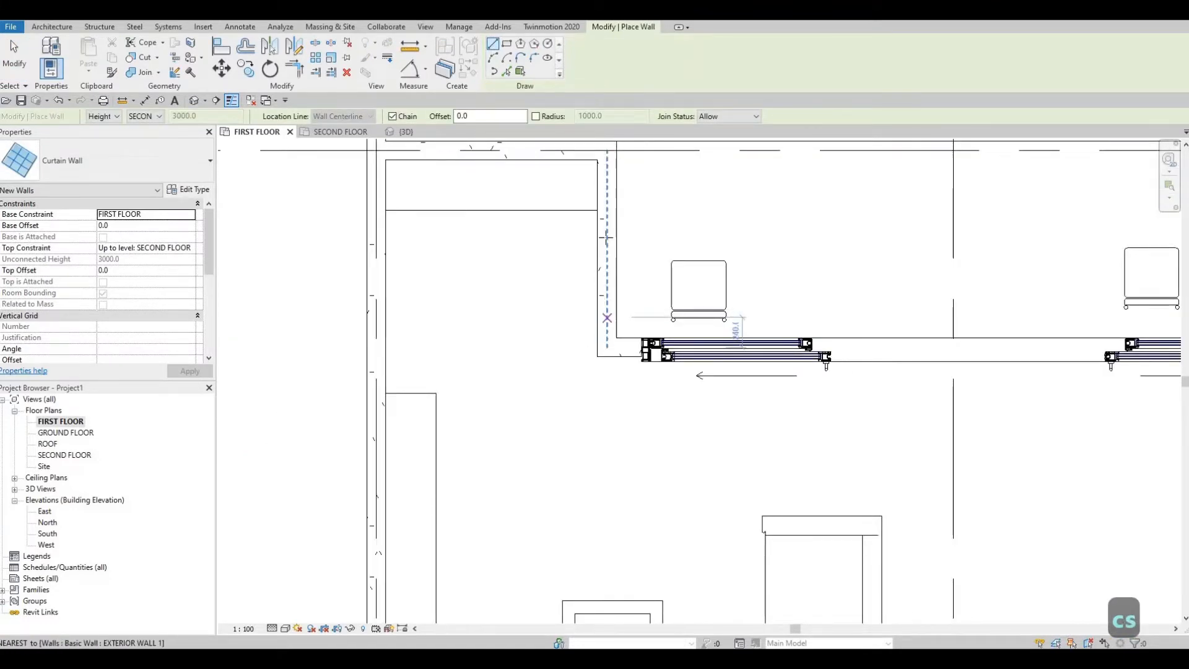
{"action": "left_click", "coordinate": [607, 318]}
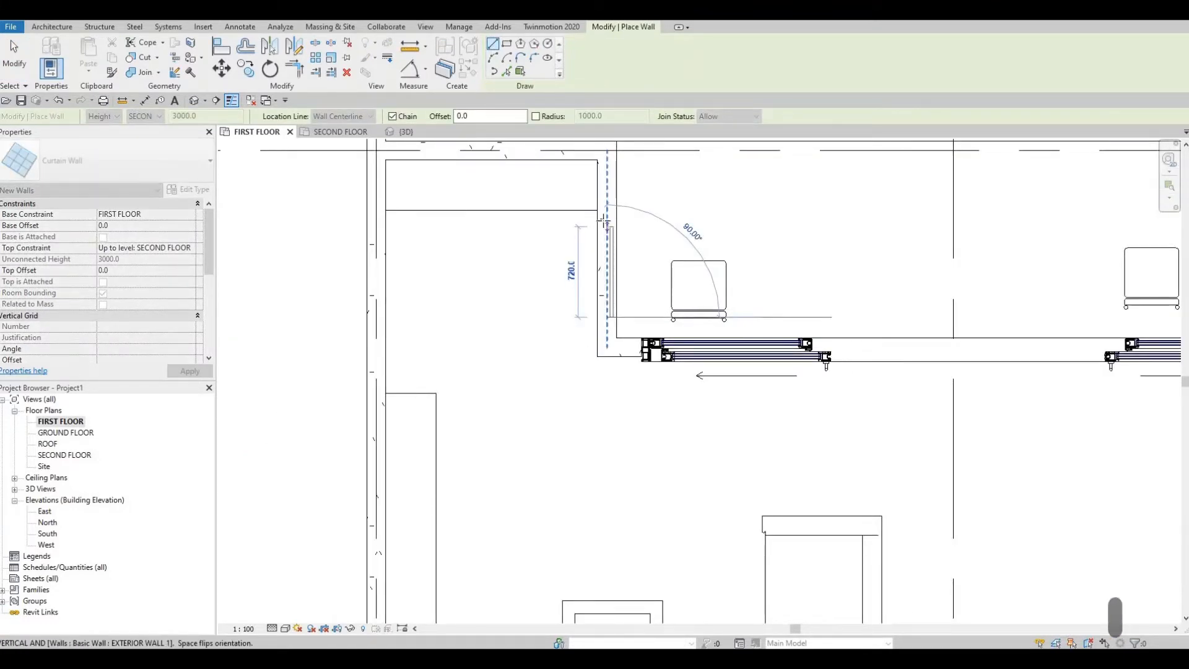
{"action": "scroll", "coordinate": [603, 220], "scroll_direction": "up", "scroll_amount": 1}
{"action": "left_click", "coordinate": [604, 221]}
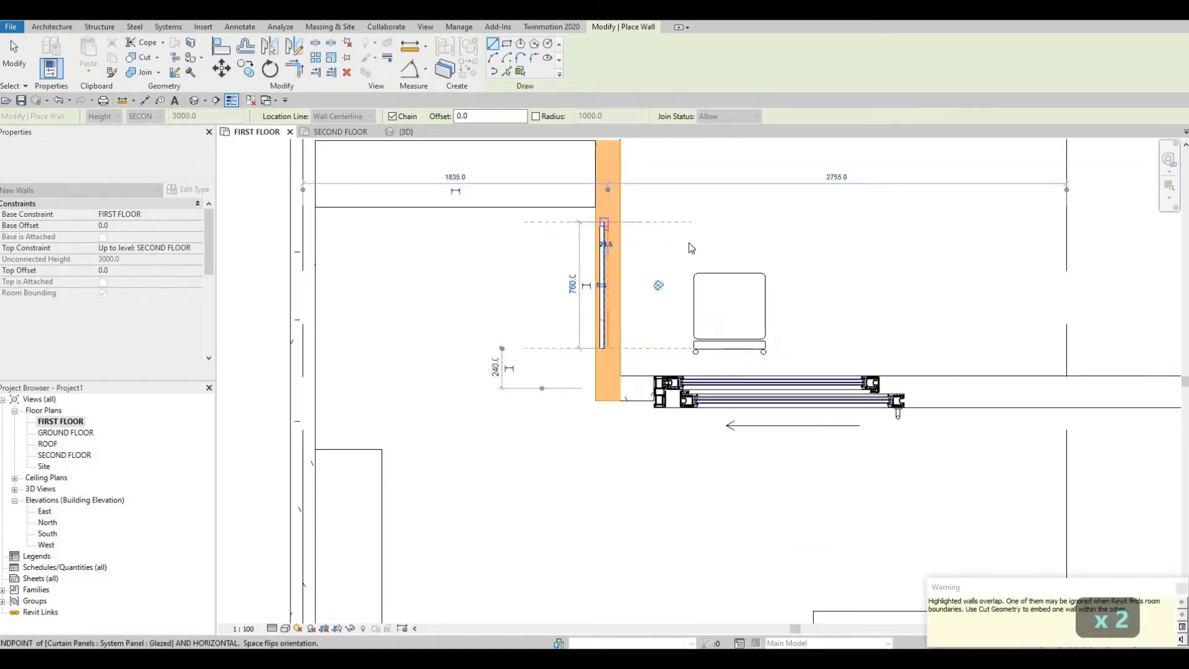
Step: Examine the first floor plan from the living room's northwest alcove down to the entrance and garage
{"action": "key", "text": "Escape"}
{"action": "key", "text": "Escape"}
{"action": "scroll", "coordinate": [445, 276], "scroll_direction": "down", "scroll_amount": 3}
{"action": "scroll", "coordinate": [632, 315], "scroll_direction": "down", "scroll_amount": 3}
{"action": "middle_click_drag", "start_coordinate": [632, 314], "coordinate": [530, 280]}
{"action": "scroll", "coordinate": [683, 260], "scroll_direction": "down", "scroll_amount": 1}
{"action": "middle_click_drag", "start_coordinate": [683, 260], "coordinate": [652, 238]}
{"action": "middle_click_drag", "start_coordinate": [604, 366], "coordinate": [606, 286]}
{"action": "scroll", "coordinate": [606, 287], "scroll_direction": "down", "scroll_amount": 2}
{"action": "middle_click_drag", "start_coordinate": [607, 287], "coordinate": [621, 228]}
{"action": "scroll", "coordinate": [683, 276], "scroll_direction": "down", "scroll_amount": 2}
{"action": "middle_click_drag", "start_coordinate": [687, 282], "coordinate": [639, 244]}
{"action": "scroll", "coordinate": [673, 279], "scroll_direction": "down", "scroll_amount": 1}
{"action": "middle_click_drag", "start_coordinate": [714, 309], "coordinate": [735, 297]}
{"action": "middle_click_drag", "start_coordinate": [661, 463], "coordinate": [726, 465]}
{"action": "key", "text": "Escape"}
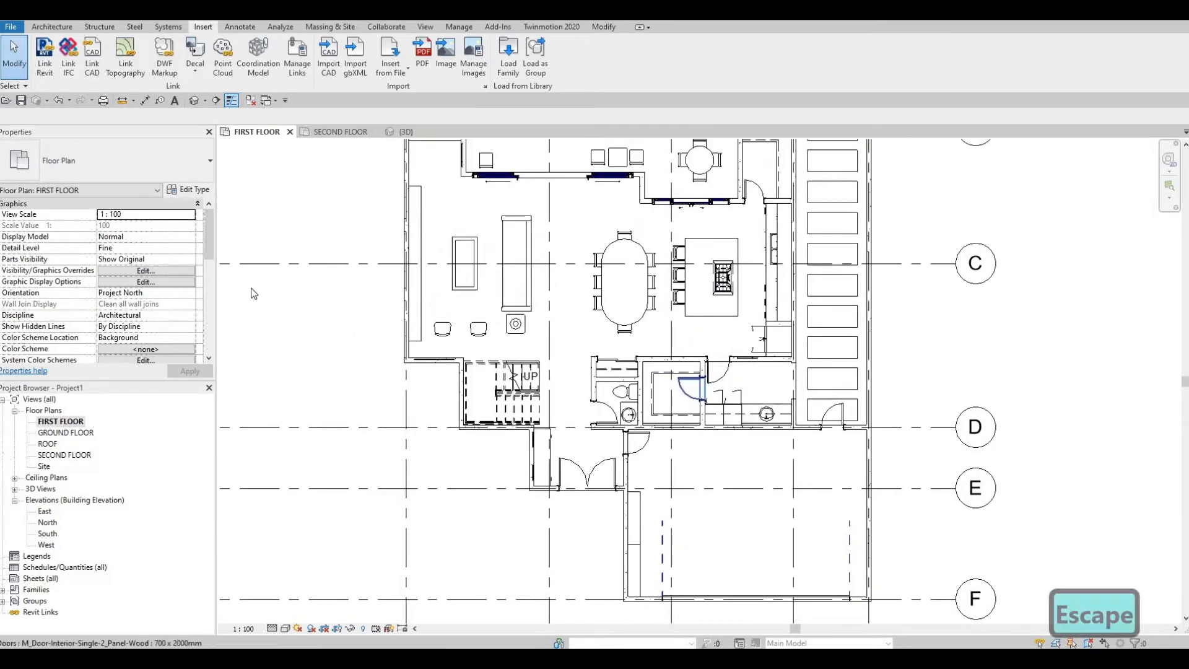
Step: Cut the wall between the living room's northwest alcove and the terrace with its embedded curtain wall
{"action": "left_click", "coordinate": [609, 29]}
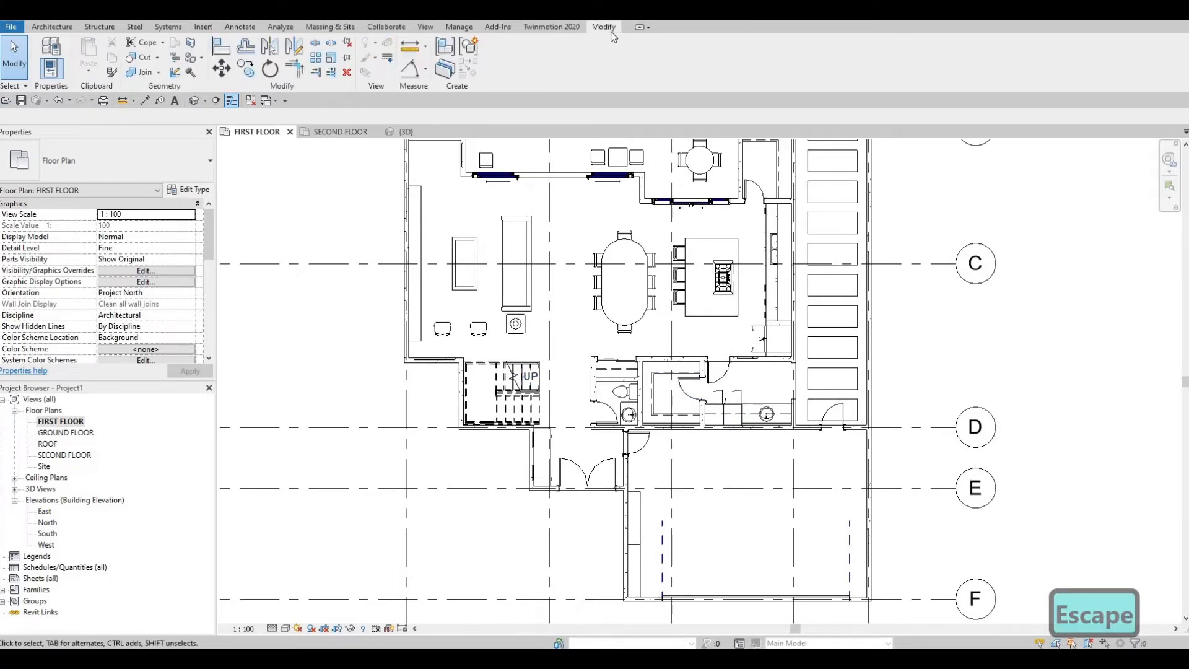
{"action": "left_click", "coordinate": [140, 57]}
{"action": "scroll", "coordinate": [496, 261], "scroll_direction": "up", "scroll_amount": 4}
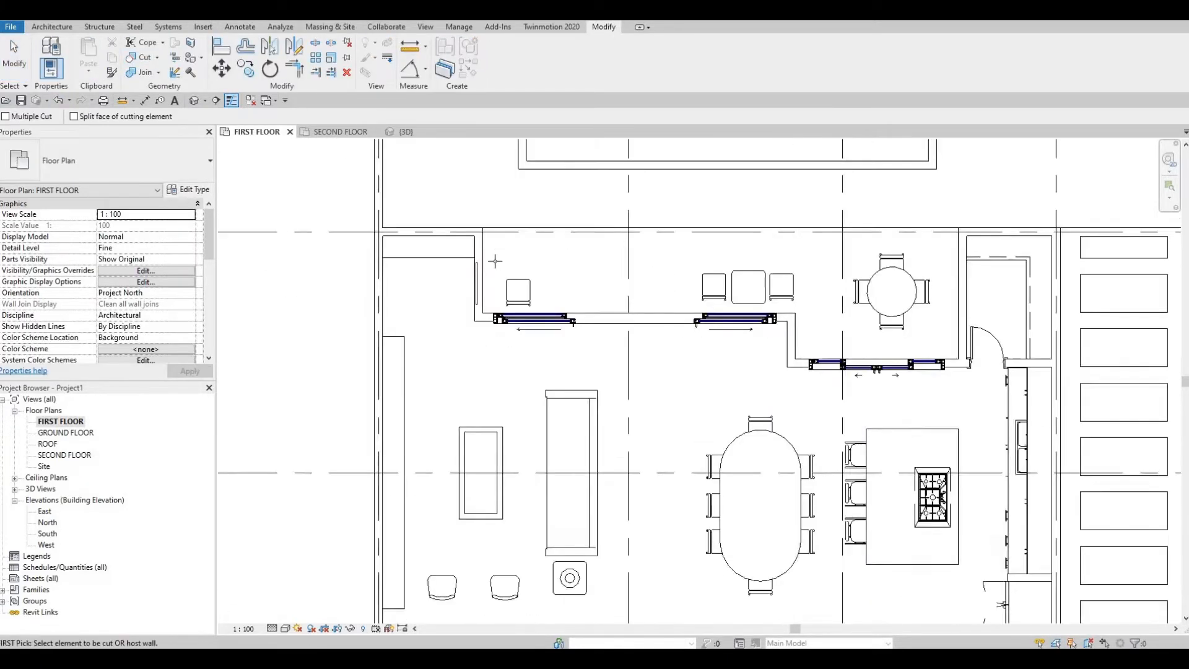
{"action": "scroll", "coordinate": [496, 261], "scroll_direction": "up", "scroll_amount": 2}
{"action": "scroll", "coordinate": [539, 276], "scroll_direction": "down", "scroll_amount": 2}
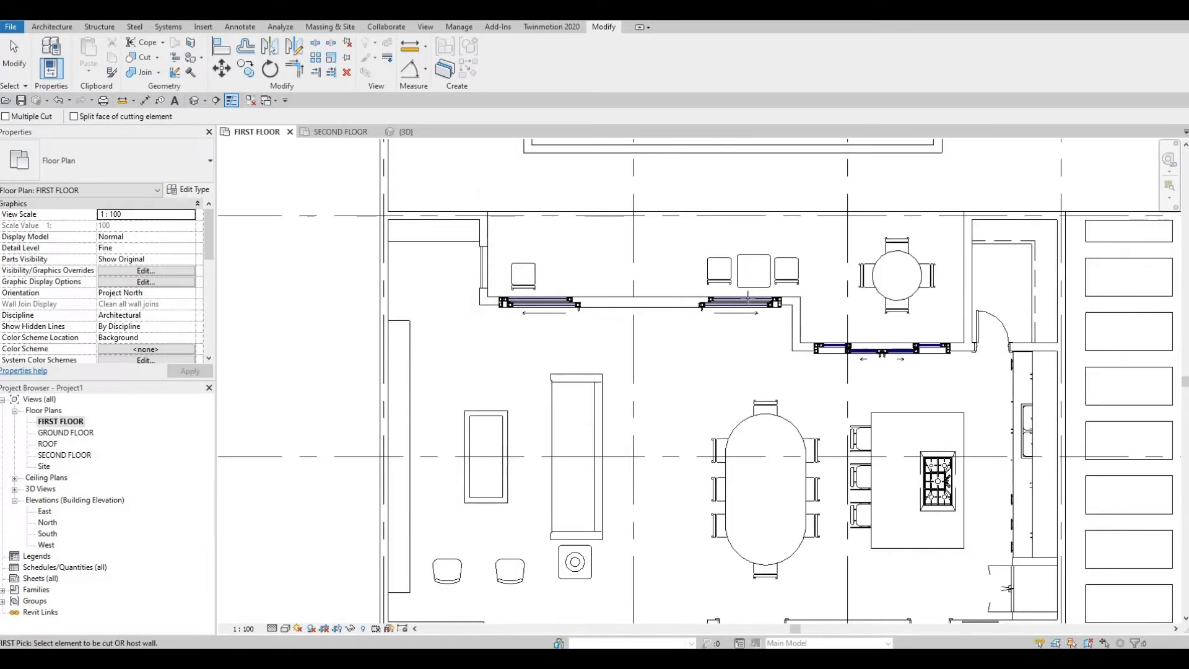
Step: Cut the laundry's north wall, the entrance's west wall and the living room's south wall with their embedded curtain walls
{"action": "middle_click_drag", "start_coordinate": [793, 183], "coordinate": [609, 181]}
{"action": "middle_click_drag", "start_coordinate": [756, 408], "coordinate": [624, 291]}
{"action": "middle_click_drag", "start_coordinate": [677, 472], "coordinate": [633, 379]}
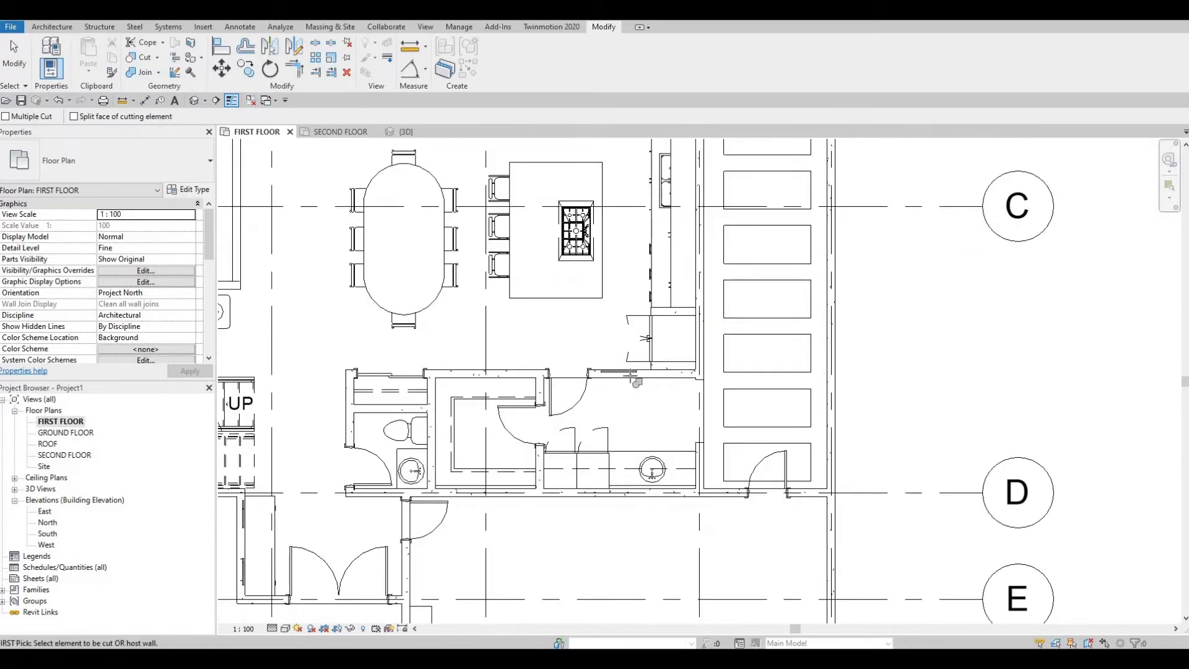
{"action": "middle_click_drag", "start_coordinate": [236, 527], "coordinate": [525, 407]}
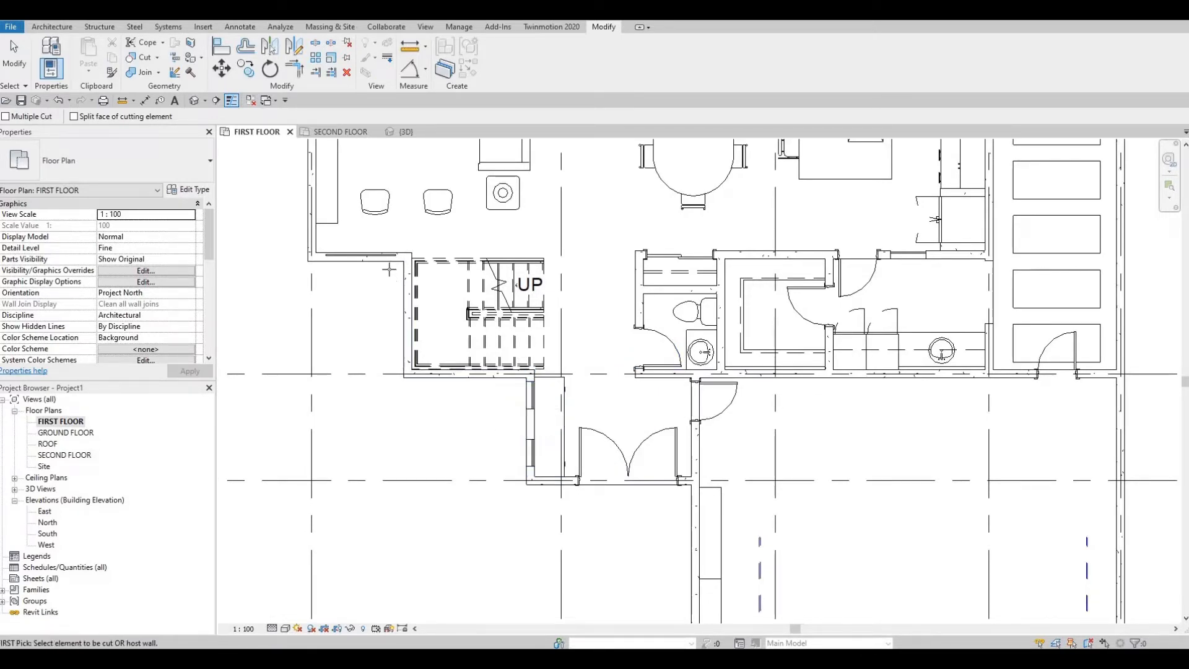
{"action": "left_click", "coordinate": [369, 255]}
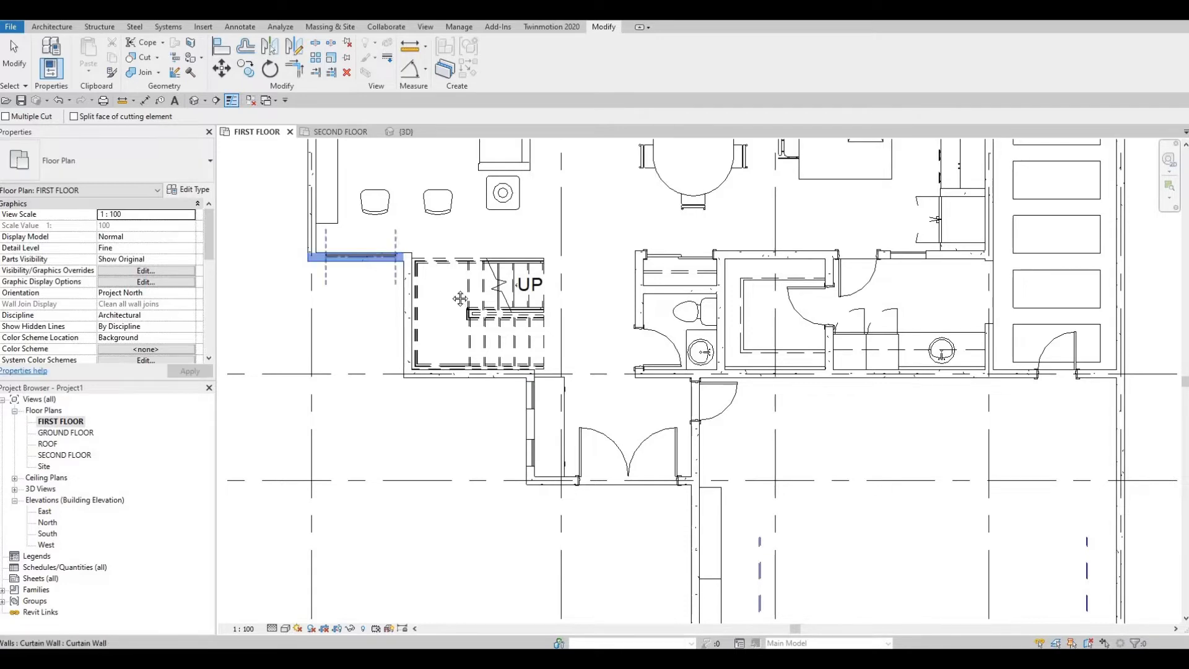
{"action": "scroll", "coordinate": [517, 341], "scroll_direction": "down", "scroll_amount": 3}
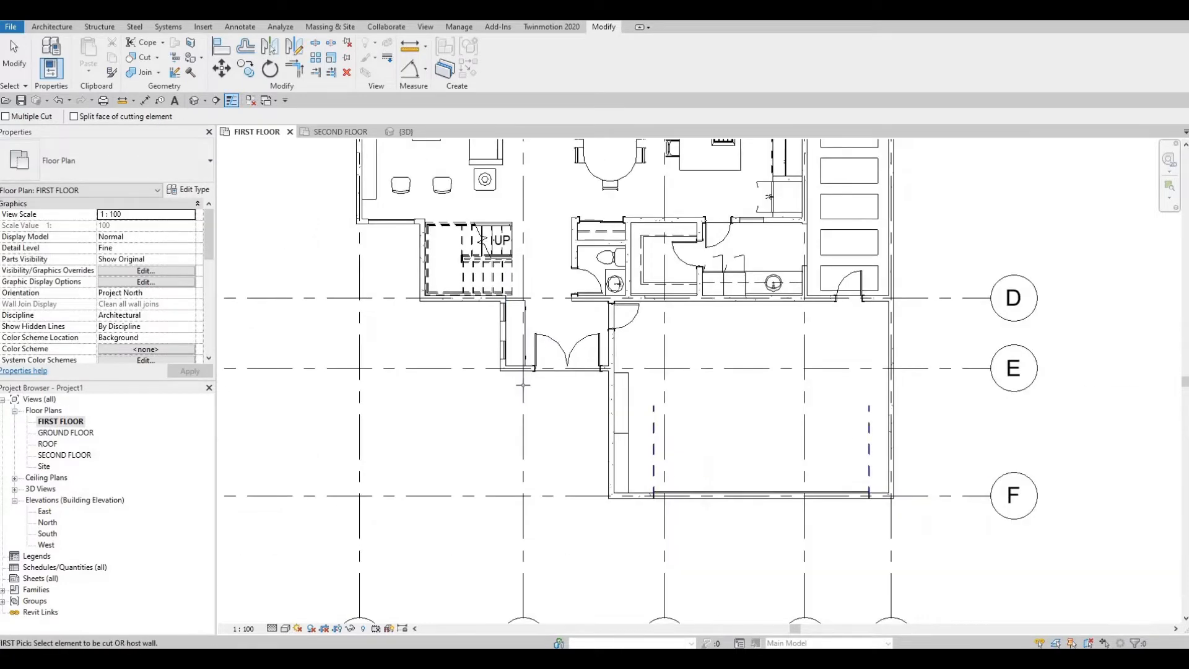
Step: Examine the garage's west wall and the type properties of the shelf standing against it
{"action": "middle_click_drag", "start_coordinate": [524, 418], "coordinate": [530, 380]}
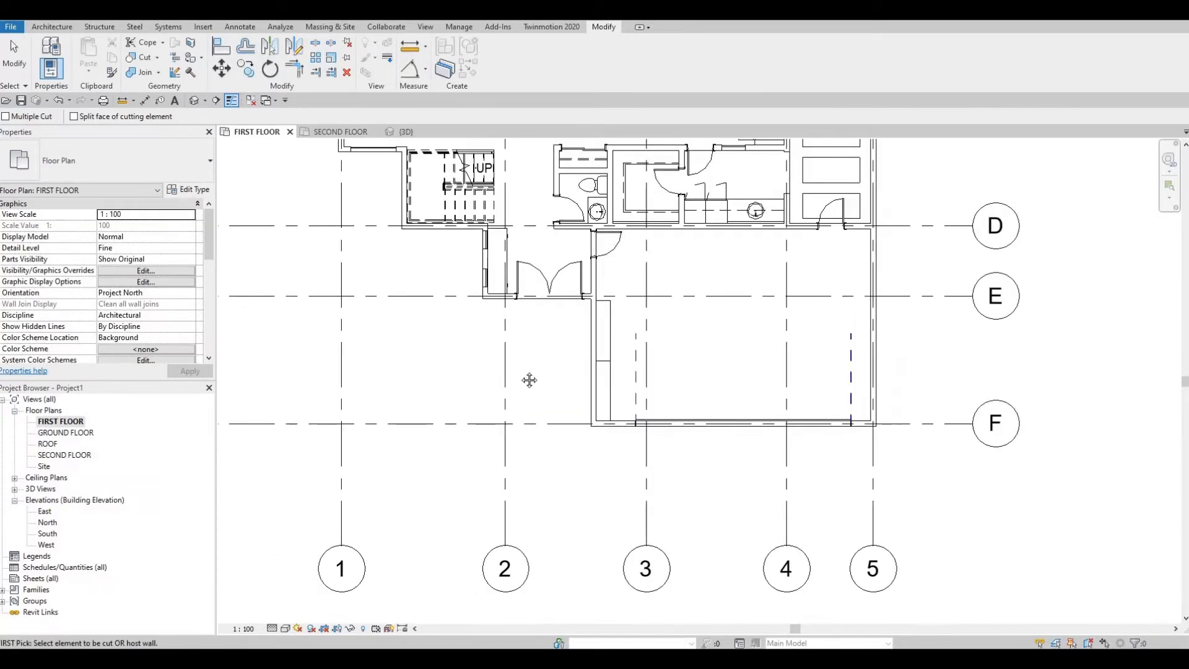
{"action": "scroll", "coordinate": [531, 333], "scroll_direction": "down", "scroll_amount": 2}
{"action": "scroll", "coordinate": [538, 210], "scroll_direction": "up", "scroll_amount": 3}
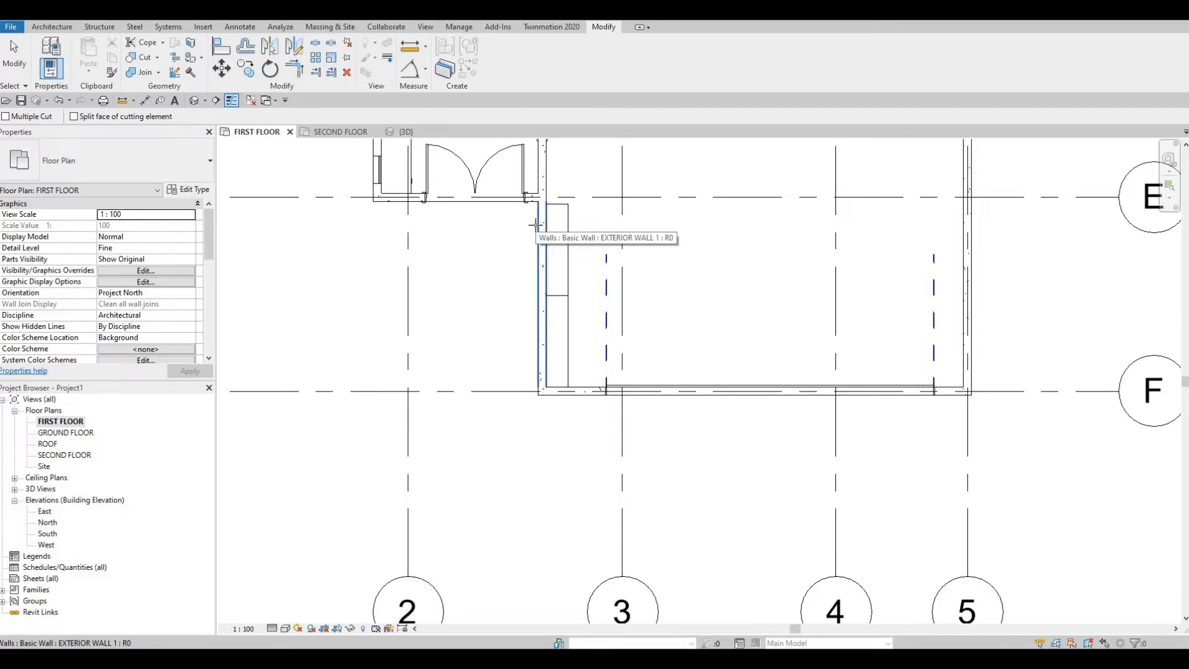
{"action": "middle_click_drag", "start_coordinate": [535, 265], "coordinate": [535, 262]}
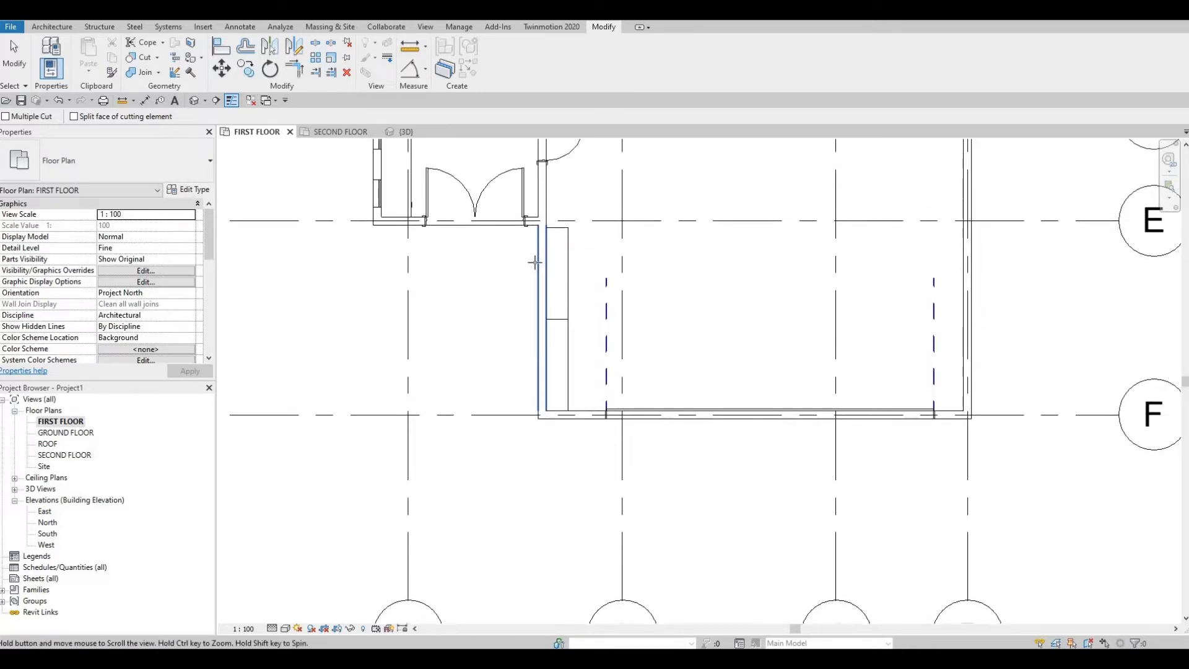
{"action": "key", "text": "Escape"}
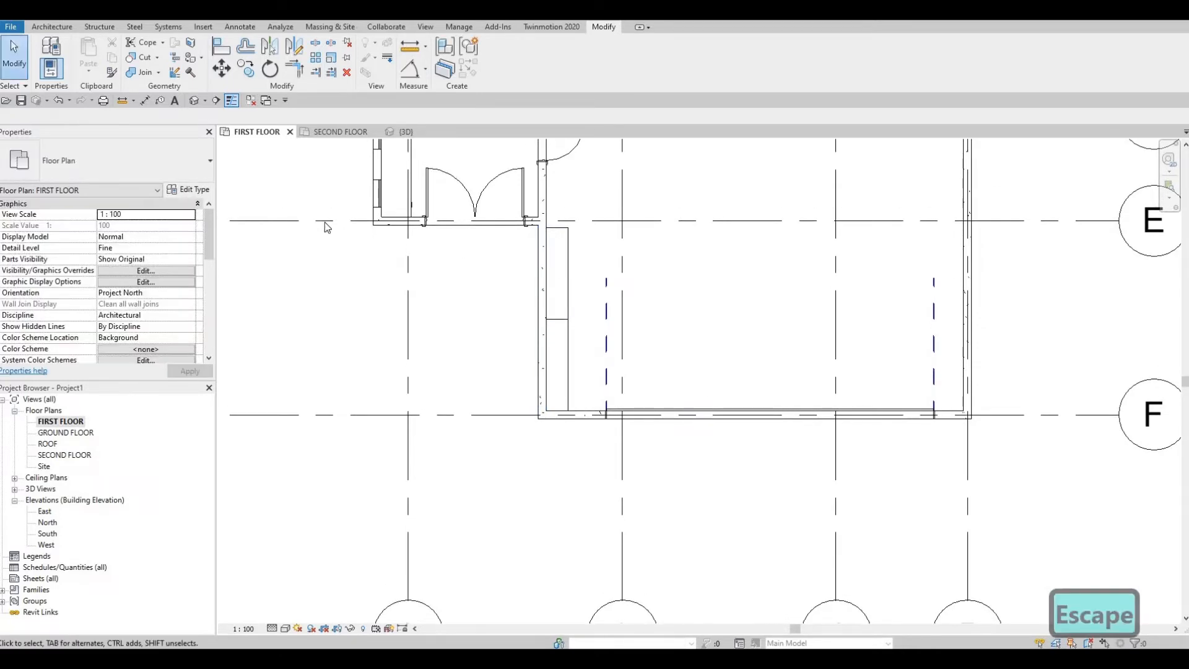
{"action": "key", "text": "Escape"}
{"action": "left_click", "coordinate": [557, 273]}
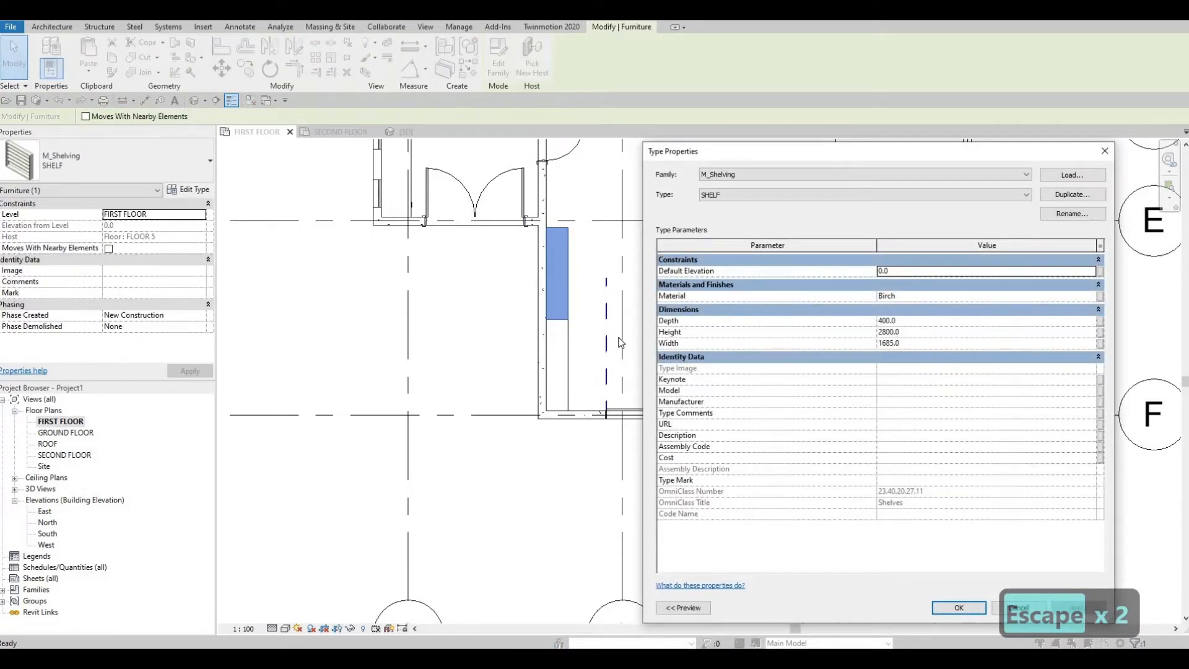
{"action": "key", "text": "Escape"}
{"action": "key", "text": "Escape"}
Step: Examine the garage's outer walls, the southern grid line ends and the entrance area
{"action": "scroll", "coordinate": [892, 389], "scroll_direction": "down", "scroll_amount": 2}
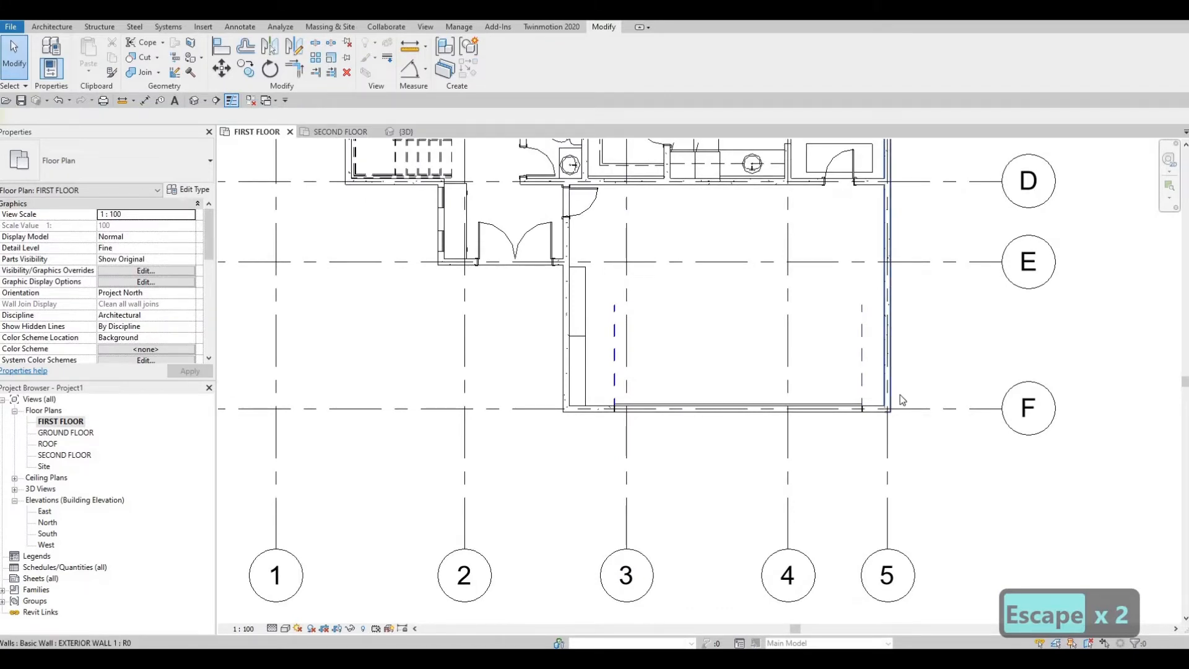
{"action": "middle_click_drag", "start_coordinate": [867, 267], "coordinate": [836, 141]}
{"action": "scroll", "coordinate": [868, 260], "scroll_direction": "down", "scroll_amount": 1}
{"action": "middle_click_drag", "start_coordinate": [871, 433], "coordinate": [852, 403]}
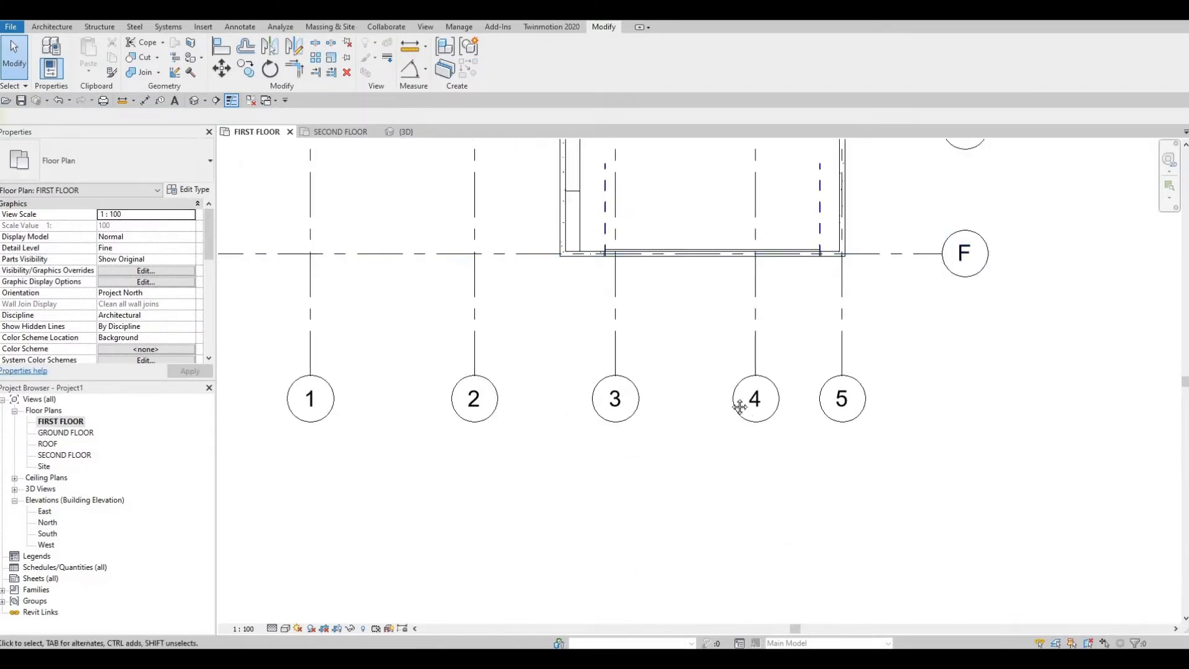
{"action": "middle_click_drag", "start_coordinate": [472, 228], "coordinate": [501, 369]}
{"action": "key", "text": "Escape"}
{"action": "key", "text": "Escape"}
{"action": "scroll", "coordinate": [524, 355], "scroll_direction": "up", "scroll_amount": 2}
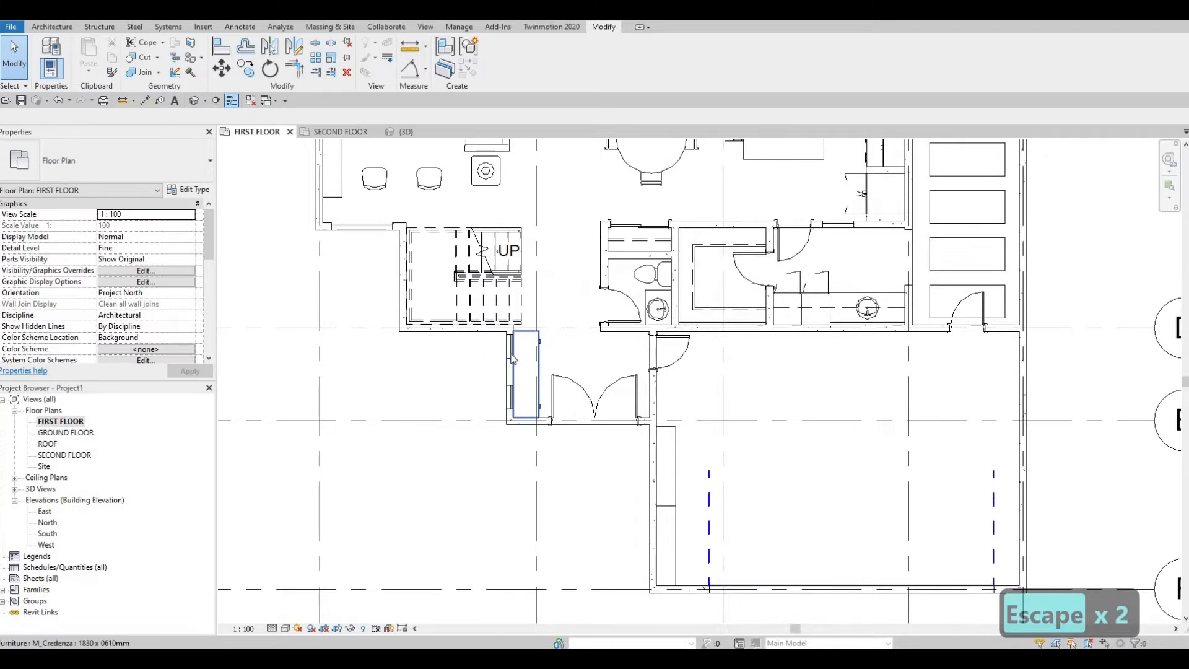
Step: Create a curtain wall similar to the entrance one, about 4900 mm long, in the garage's east wall
{"action": "left_click", "coordinate": [512, 358]}
{"action": "key", "text": "c"}
{"action": "key", "text": "s"}
{"action": "middle_click_drag", "start_coordinate": [1021, 571], "coordinate": [716, 475]}
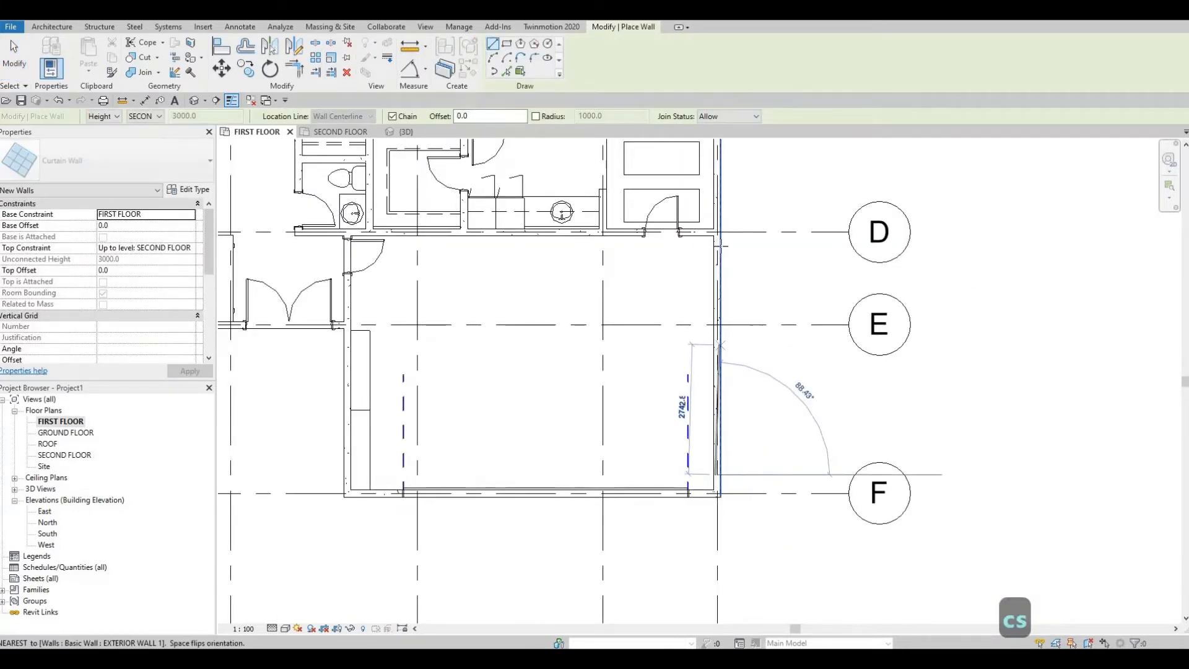
{"action": "scroll", "coordinate": [722, 244], "scroll_direction": "up", "scroll_amount": 2}
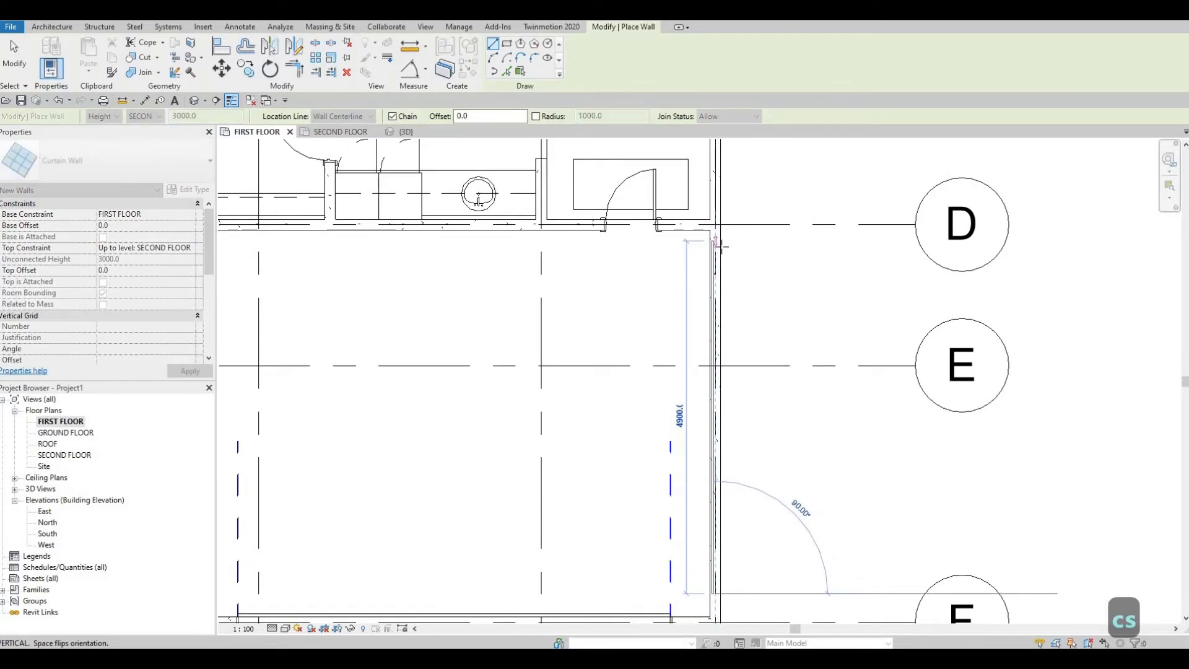
{"action": "key", "text": "Escape"}
{"action": "scroll", "coordinate": [553, 237], "scroll_direction": "down", "scroll_amount": 2}
{"action": "key", "text": "Escape"}
{"action": "key", "text": "Escape"}
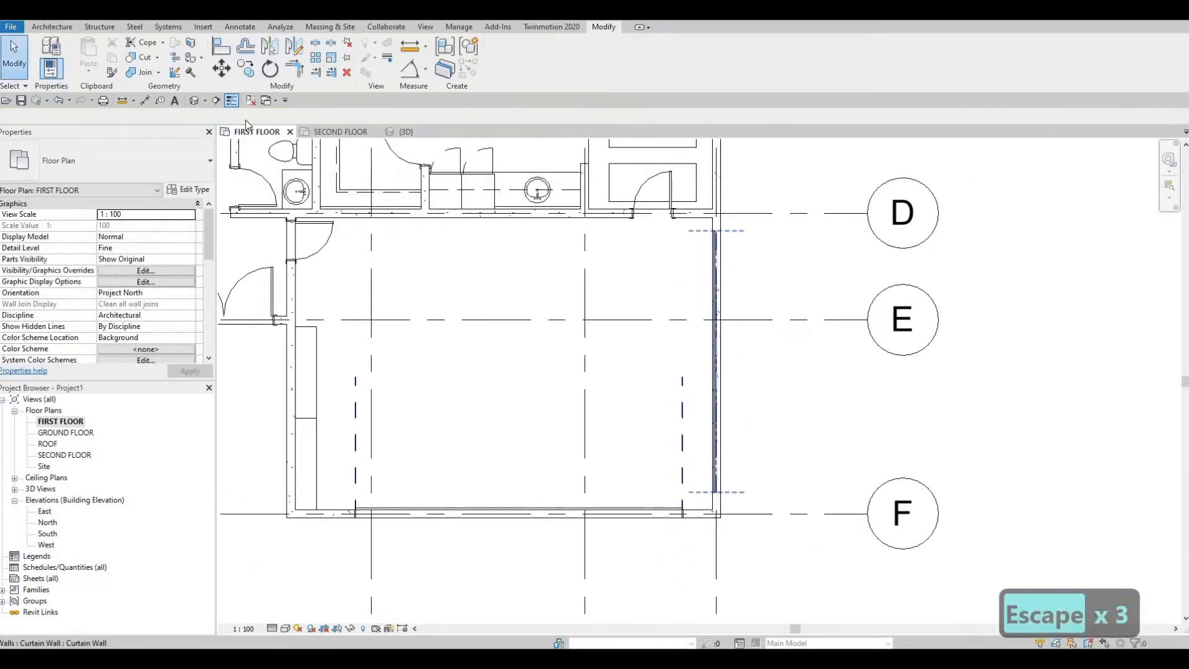
Step: Cut the garage's east exterior wall with its embedded curtain wall
{"action": "middle_click_drag", "start_coordinate": [347, 208], "coordinate": [352, 220]}
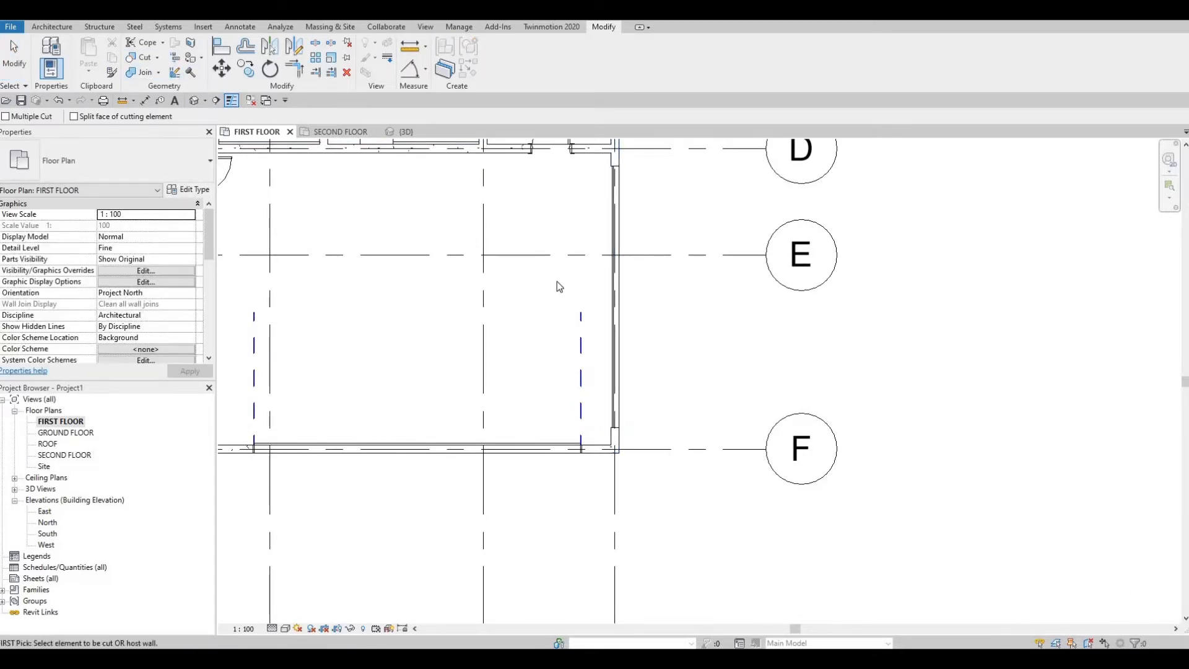
{"action": "middle_click_drag", "start_coordinate": [556, 281], "coordinate": [592, 229]}
{"action": "scroll", "coordinate": [556, 282], "scroll_direction": "down", "scroll_amount": 1}
{"action": "key", "text": "Escape"}
Step: Examine the floor plan from the garage north to the pool terrace
{"action": "scroll", "coordinate": [515, 274], "scroll_direction": "up", "scroll_amount": 1}
{"action": "middle_click_drag", "start_coordinate": [514, 275], "coordinate": [542, 263]}
{"action": "scroll", "coordinate": [443, 279], "scroll_direction": "down", "scroll_amount": 1}
{"action": "middle_click_drag", "start_coordinate": [444, 283], "coordinate": [557, 347]}
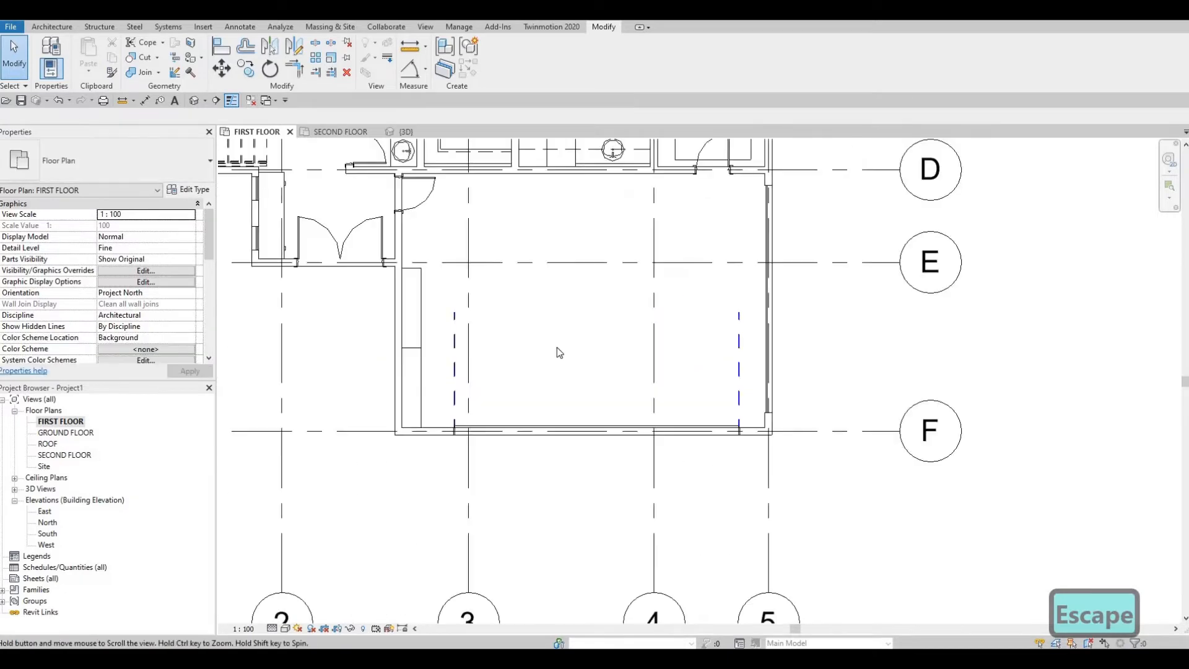
{"action": "scroll", "coordinate": [459, 326], "scroll_direction": "down", "scroll_amount": 1}
{"action": "mouse_move", "coordinate": [460, 326]}
{"action": "middle_mouse_down"}
{"action": "mouse_move", "coordinate": [557, 414]}
{"action": "mouse_move", "coordinate": [565, 483]}
{"action": "middle_mouse_up"}
{"action": "middle_click_drag", "start_coordinate": [591, 454], "coordinate": [581, 570]}
{"action": "middle_click_drag", "start_coordinate": [621, 399], "coordinate": [609, 489]}
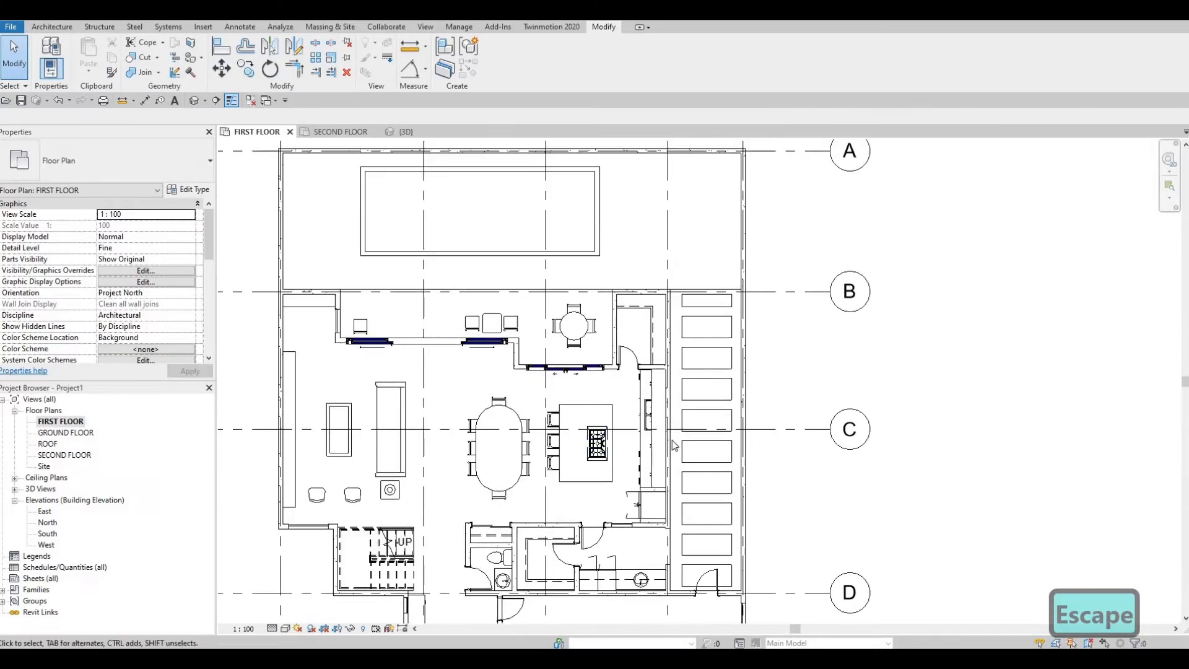
Step: Examine the kitchen, terrace and living area, and the overall first floor layout
{"action": "middle_click_drag", "start_coordinate": [674, 445], "coordinate": [682, 353]}
{"action": "scroll", "coordinate": [692, 387], "scroll_direction": "up", "scroll_amount": 1}
{"action": "scroll", "coordinate": [660, 442], "scroll_direction": "up", "scroll_amount": 1}
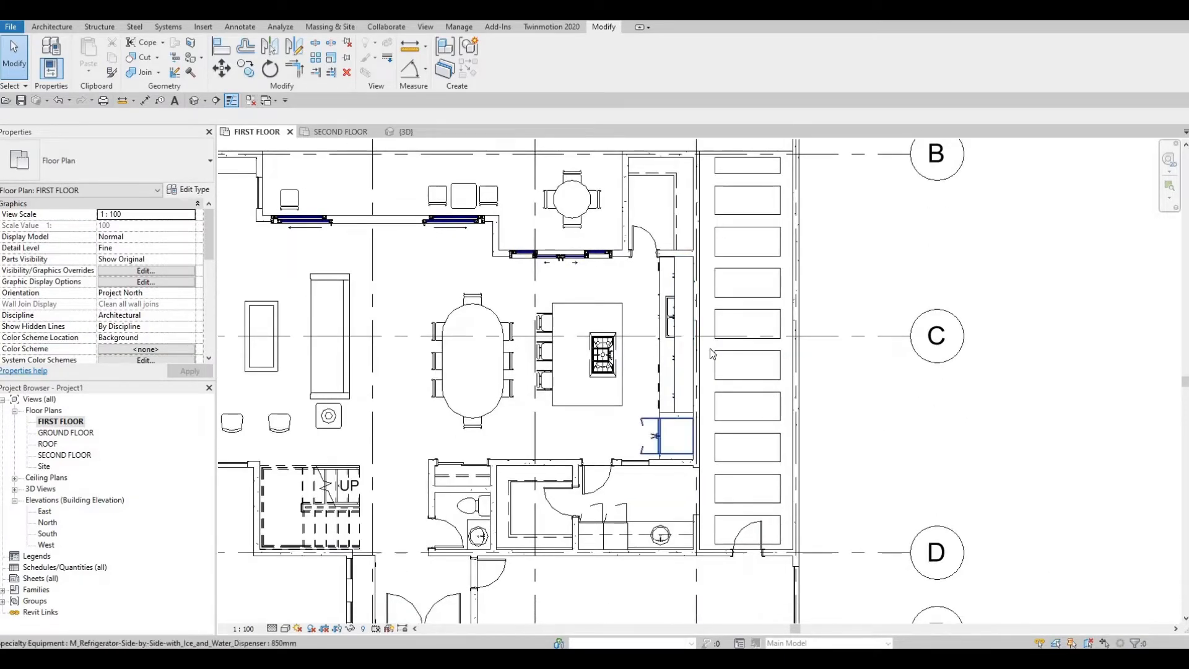
{"action": "middle_click_drag", "start_coordinate": [517, 200], "coordinate": [633, 303]}
{"action": "scroll", "coordinate": [633, 303], "scroll_direction": "down", "scroll_amount": 1}
{"action": "middle_click_drag", "start_coordinate": [517, 264], "coordinate": [551, 210]}
{"action": "middle_click_drag", "start_coordinate": [578, 279], "coordinate": [601, 294]}
{"action": "scroll", "coordinate": [601, 294], "scroll_direction": "up", "scroll_amount": 1}
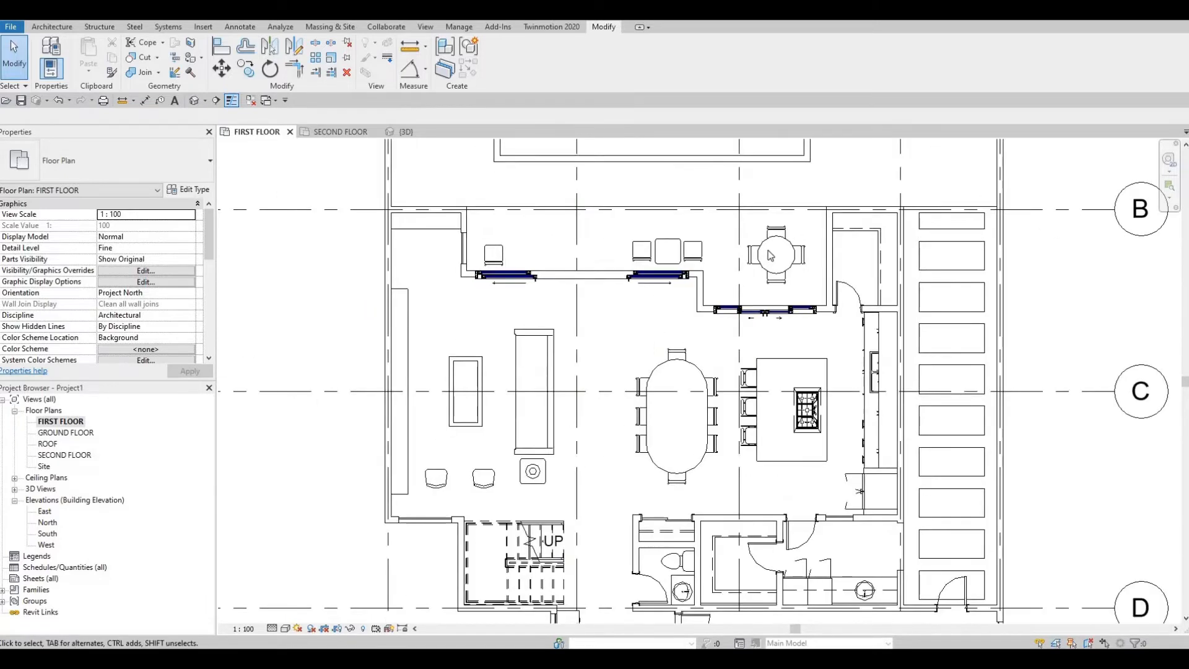
{"action": "scroll", "coordinate": [771, 255], "scroll_direction": "down", "scroll_amount": 1}
{"action": "middle_click_drag", "start_coordinate": [770, 255], "coordinate": [670, 189]}
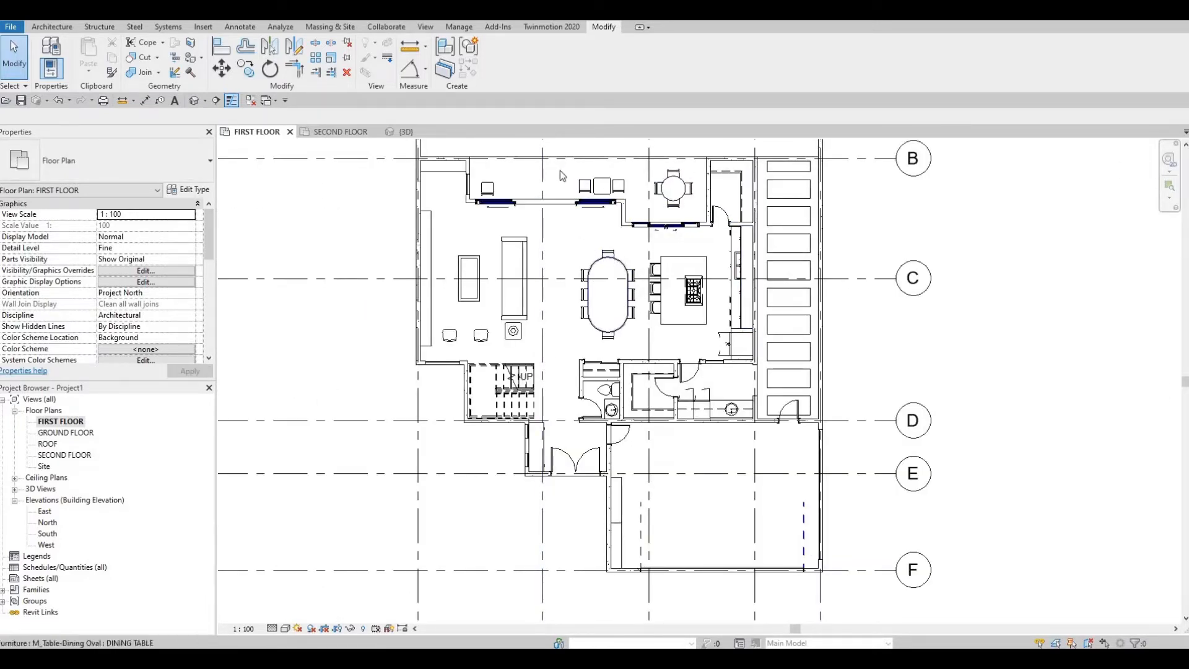
{"action": "middle_click_drag", "start_coordinate": [603, 403], "coordinate": [607, 328]}
{"action": "scroll", "coordinate": [606, 329], "scroll_direction": "down", "scroll_amount": 1}
{"action": "middle_click_drag", "start_coordinate": [566, 229], "coordinate": [534, 240]}
{"action": "key", "text": "Escape"}
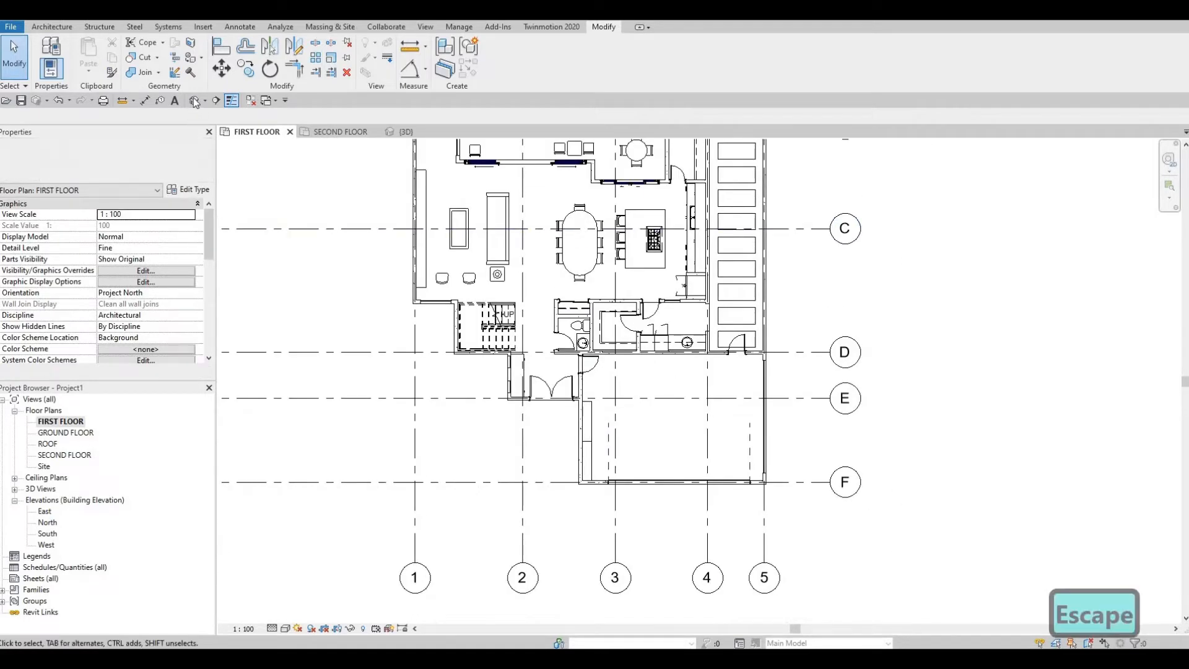
Step: Open the default 3D view and examine the kitchen's island, hood, sink and cabinets
{"action": "left_click", "coordinate": [194, 100]}
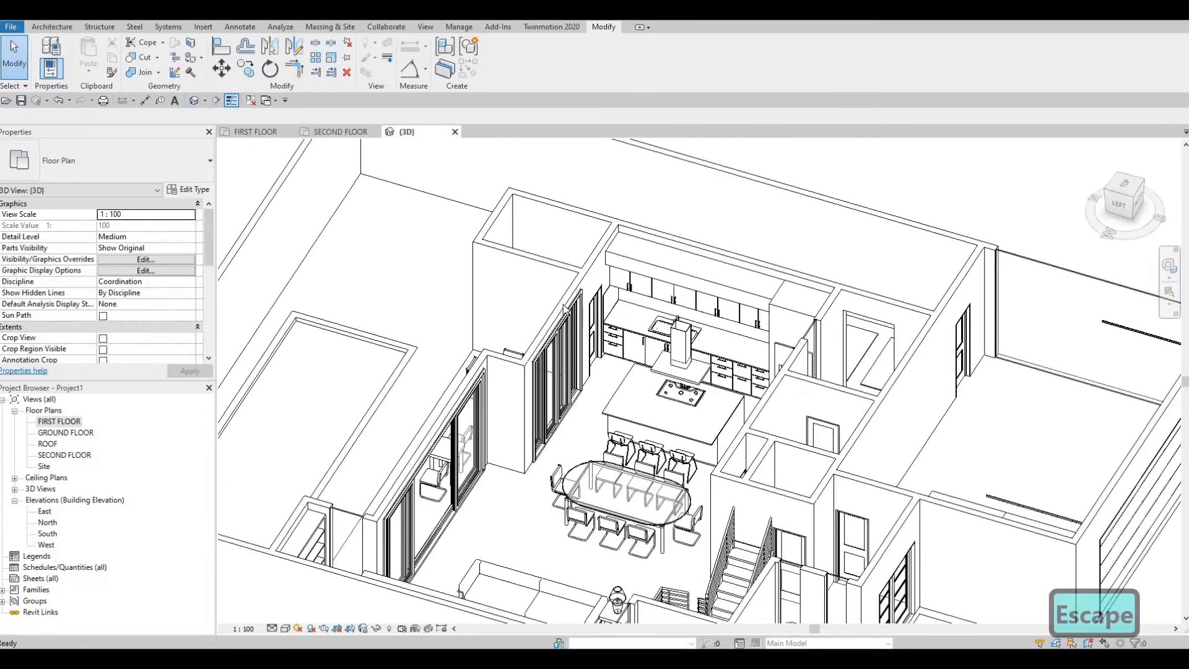
{"action": "middle_click_drag", "start_coordinate": [565, 309], "coordinate": [548, 234]}
{"action": "scroll", "coordinate": [613, 365], "scroll_direction": "up", "scroll_amount": 2}
{"action": "middle_click_drag", "start_coordinate": [579, 505], "coordinate": [641, 449], "text": "shift"}
{"action": "middle_click_drag", "start_coordinate": [642, 359], "coordinate": [619, 464]}
{"action": "scroll", "coordinate": [619, 464], "scroll_direction": "up", "scroll_amount": 1}
{"action": "scroll", "coordinate": [621, 329], "scroll_direction": "up", "scroll_amount": 2}
{"action": "middle_click_drag", "start_coordinate": [621, 329], "coordinate": [579, 492]}
{"action": "scroll", "coordinate": [585, 486], "scroll_direction": "down", "scroll_amount": 1}
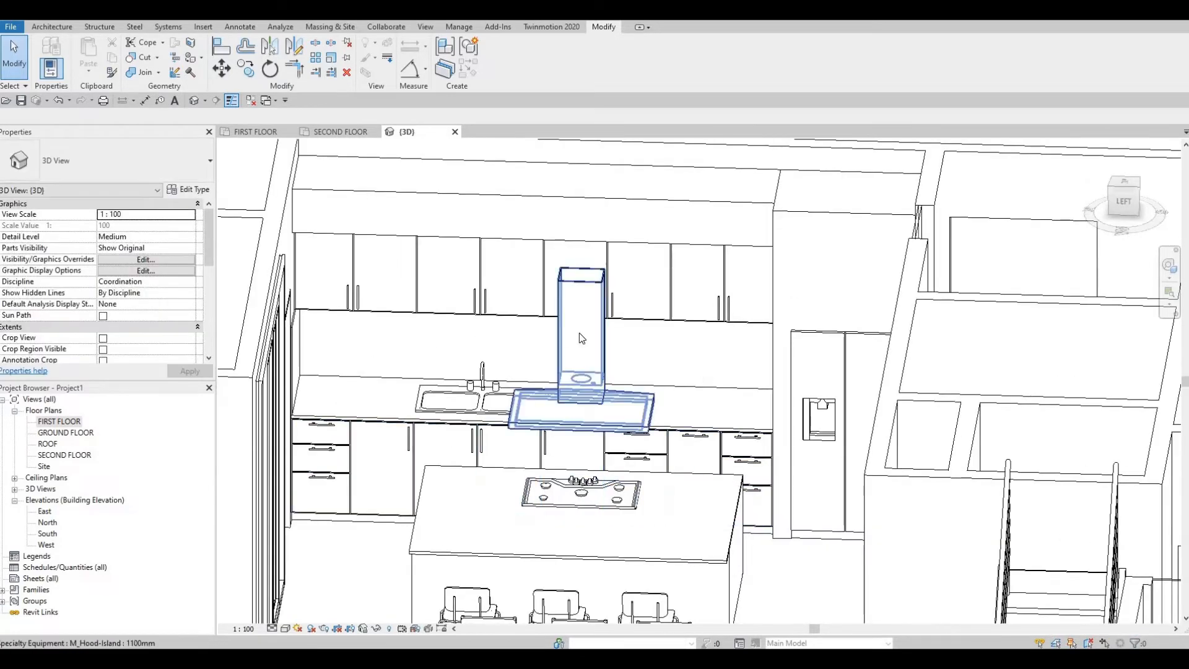
{"action": "scroll", "coordinate": [581, 338], "scroll_direction": "down", "scroll_amount": 2}
{"action": "middle_click_drag", "start_coordinate": [581, 338], "coordinate": [688, 353]}
{"action": "scroll", "coordinate": [669, 445], "scroll_direction": "up", "scroll_amount": 3}
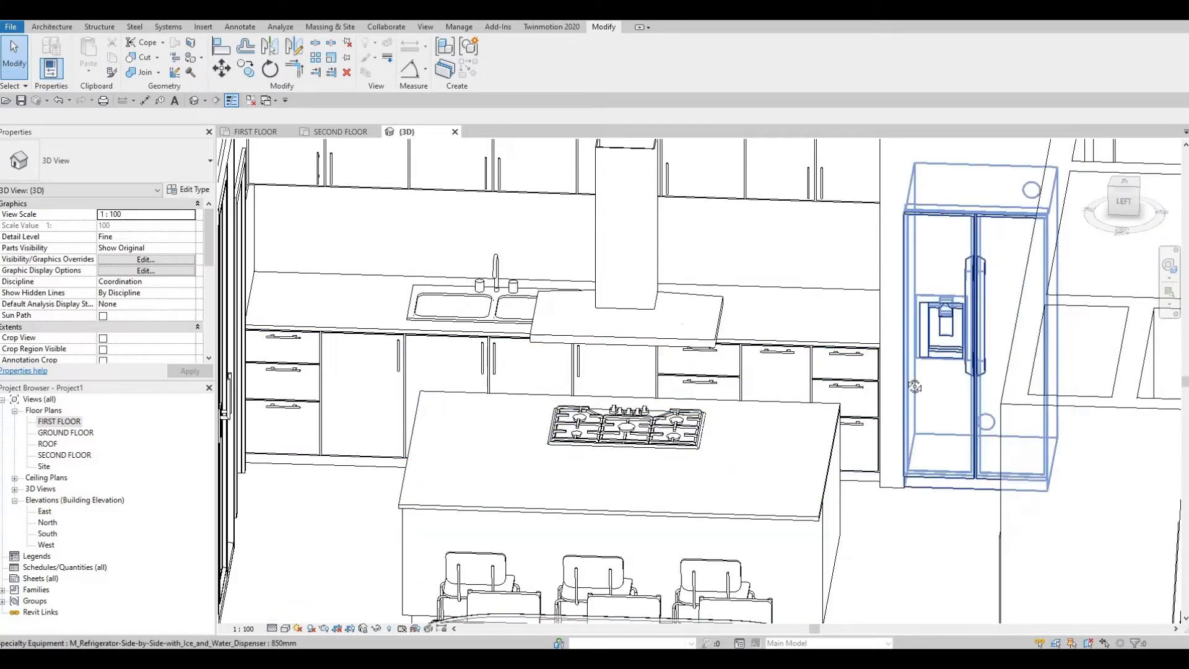
Step: Examine the refrigerator, dining area, terrace doors and west side of the house in 3D
{"action": "middle_click_drag", "start_coordinate": [991, 310], "coordinate": [737, 231], "text": "shift"}
{"action": "middle_click_drag", "start_coordinate": [514, 489], "coordinate": [613, 285]}
{"action": "scroll", "coordinate": [613, 285], "scroll_direction": "down", "scroll_amount": 2}
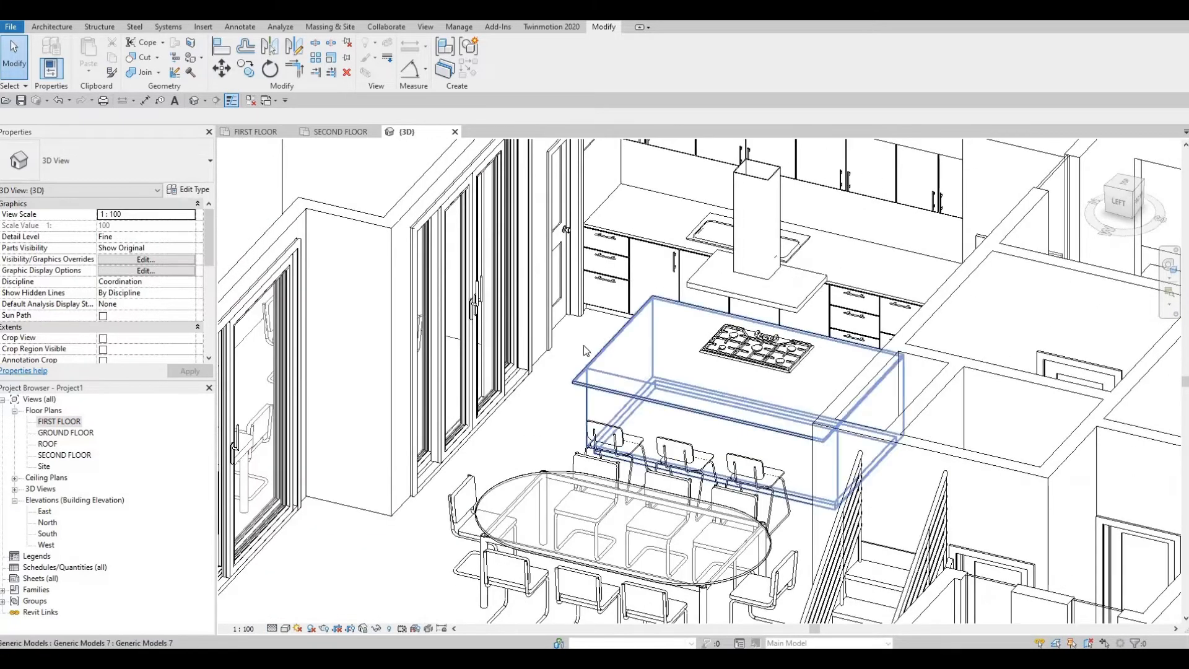
{"action": "middle_click_drag", "start_coordinate": [458, 371], "coordinate": [512, 346]}
{"action": "scroll", "coordinate": [512, 346], "scroll_direction": "down", "scroll_amount": 1}
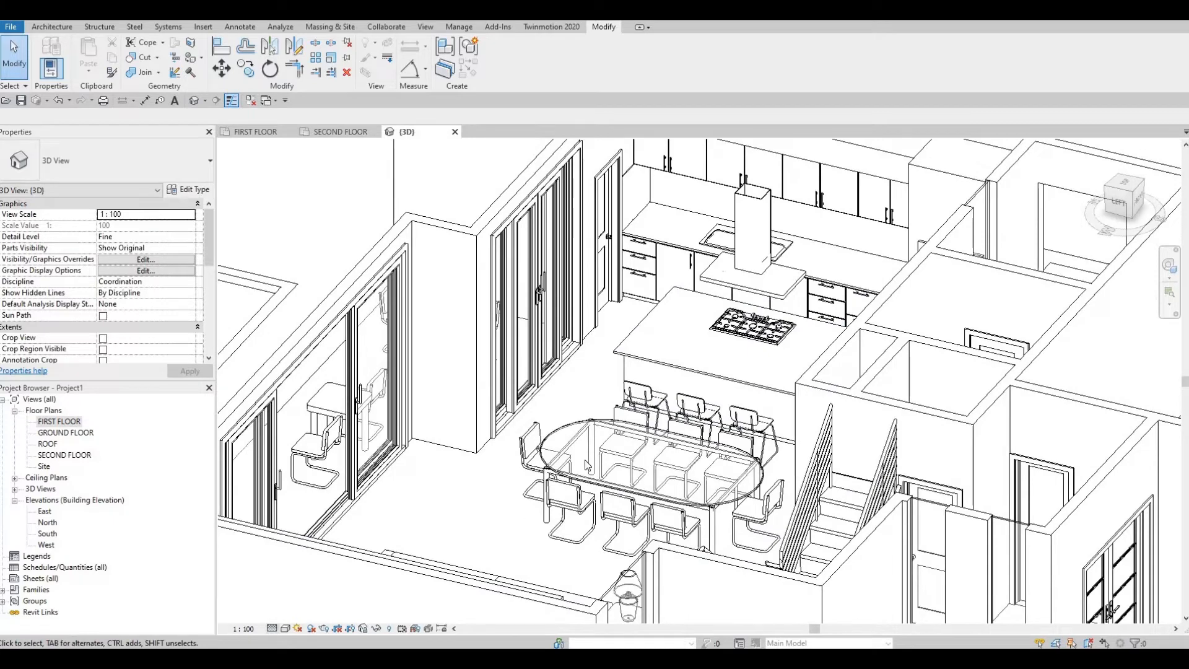
{"action": "scroll", "coordinate": [613, 425], "scroll_direction": "down", "scroll_amount": 2}
{"action": "middle_click_drag", "start_coordinate": [617, 428], "coordinate": [627, 328]}
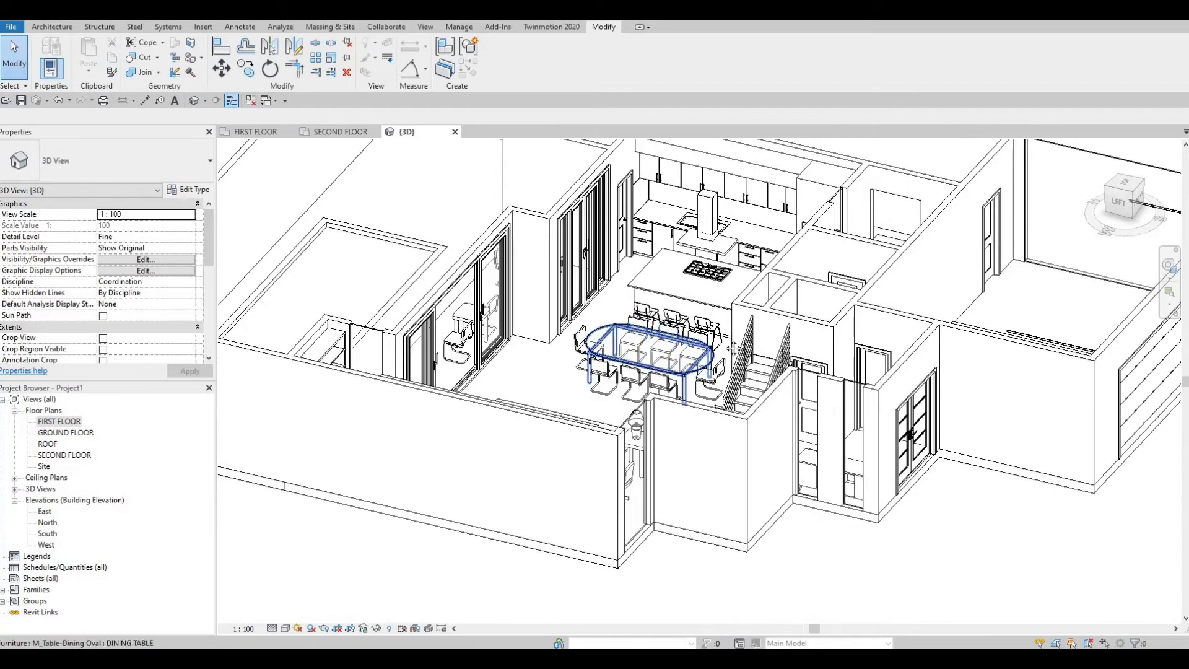
{"action": "scroll", "coordinate": [646, 347], "scroll_direction": "down", "scroll_amount": 1}
{"action": "middle_click_drag", "start_coordinate": [751, 399], "coordinate": [684, 408]}
Step: Lower the top of the entrance's west curtain wall nearest the stairs to a top offset of about -555 mm
{"action": "scroll", "coordinate": [737, 384], "scroll_direction": "up", "scroll_amount": 2}
{"action": "scroll", "coordinate": [675, 360], "scroll_direction": "up", "scroll_amount": 2}
{"action": "left_click", "coordinate": [592, 213]}
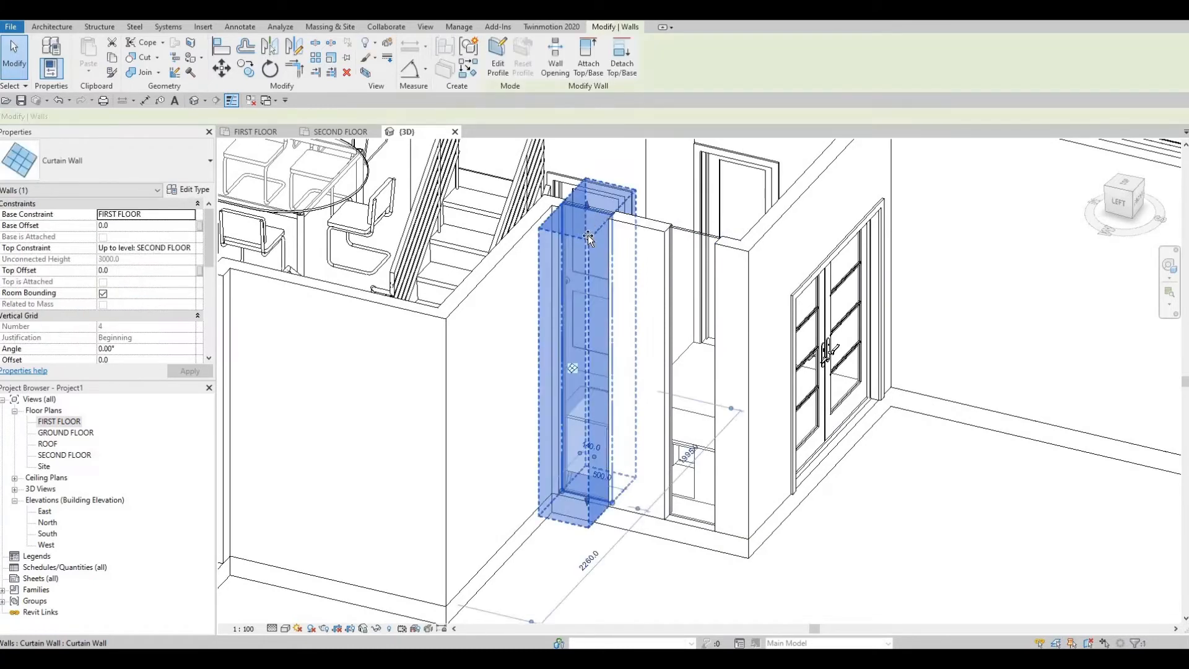
{"action": "mouse_move", "coordinate": [583, 275]}
{"action": "left_mouse_down"}
{"action": "mouse_move", "coordinate": [584, 254]}
{"action": "mouse_move", "coordinate": [592, 271]}
{"action": "left_mouse_up"}
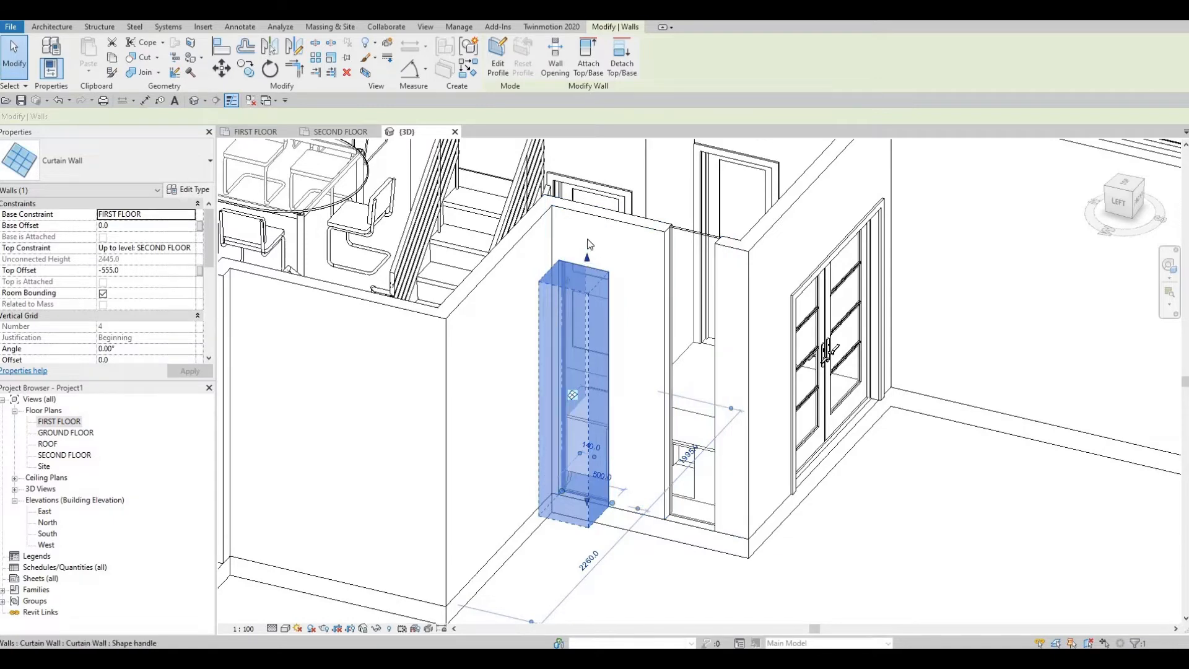
{"action": "scroll", "coordinate": [616, 319], "scroll_direction": "down", "scroll_amount": 3}
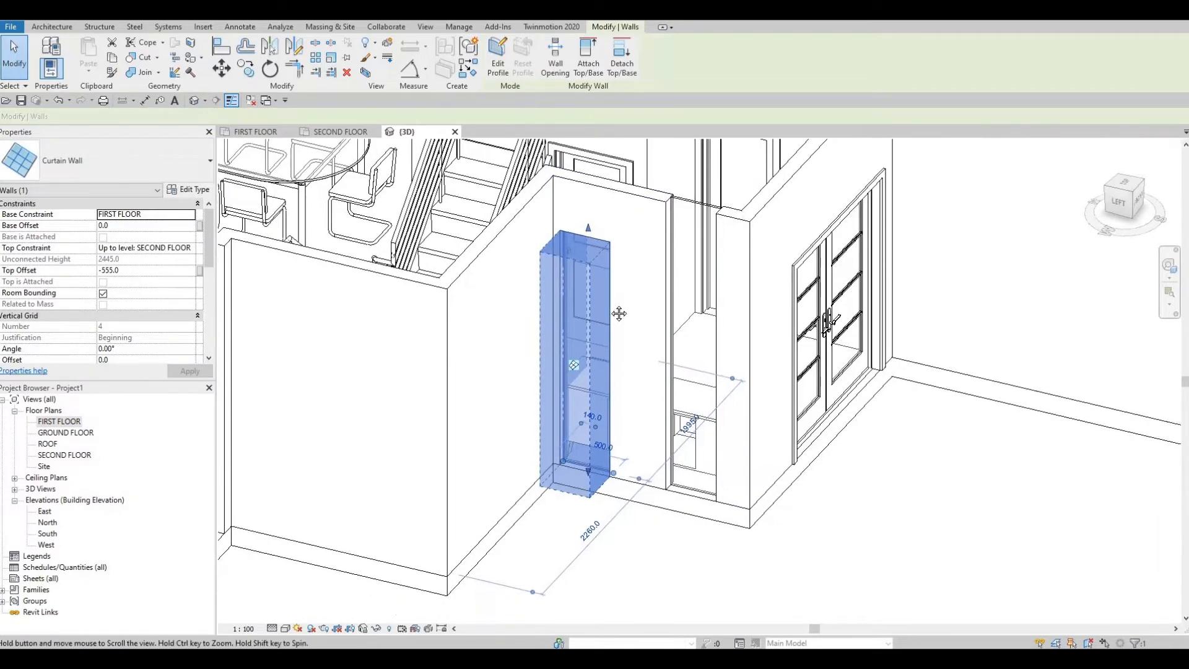
Step: Align the tops of the neighbouring entrance curtain wall and the living room's desk-side curtain wall with the lowered entrance glazing
{"action": "key", "text": "Escape"}
{"action": "key", "text": "Escape"}
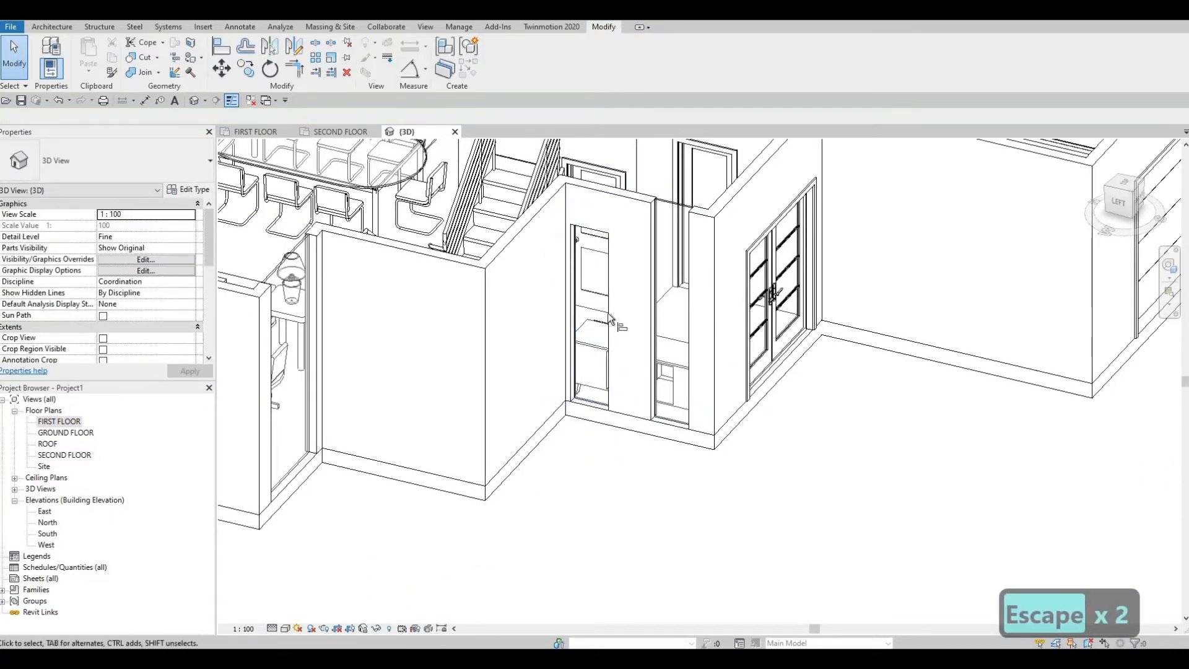
{"action": "key", "text": "a"}
{"action": "key", "text": "l"}
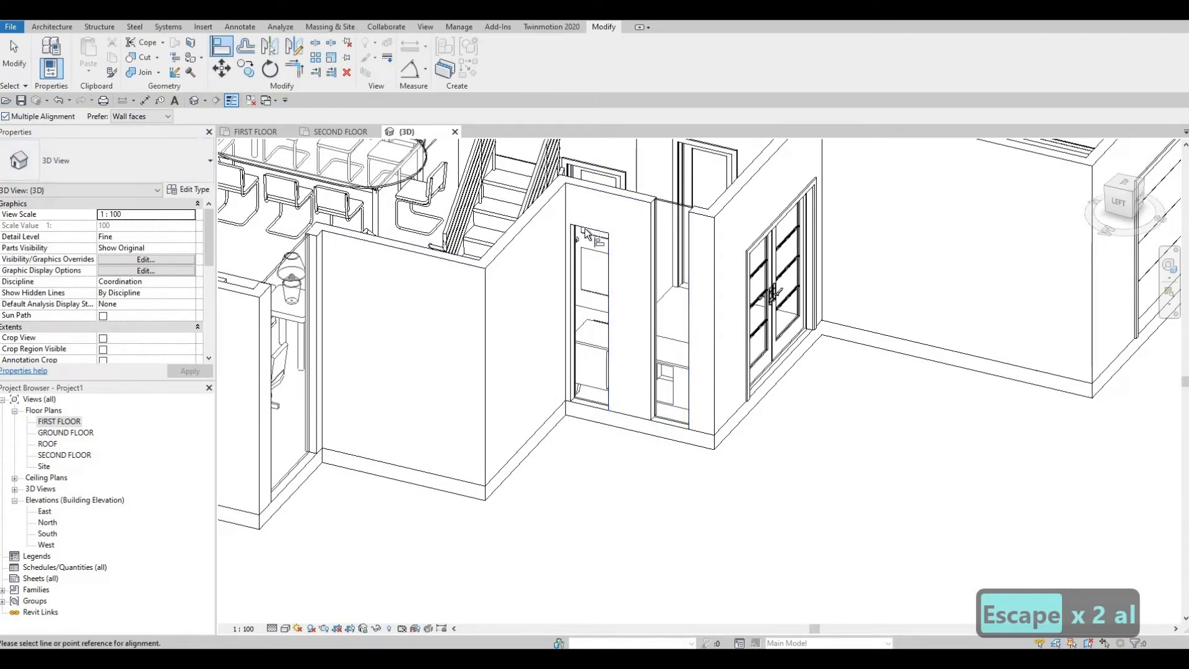
{"action": "left_click", "coordinate": [586, 236]}
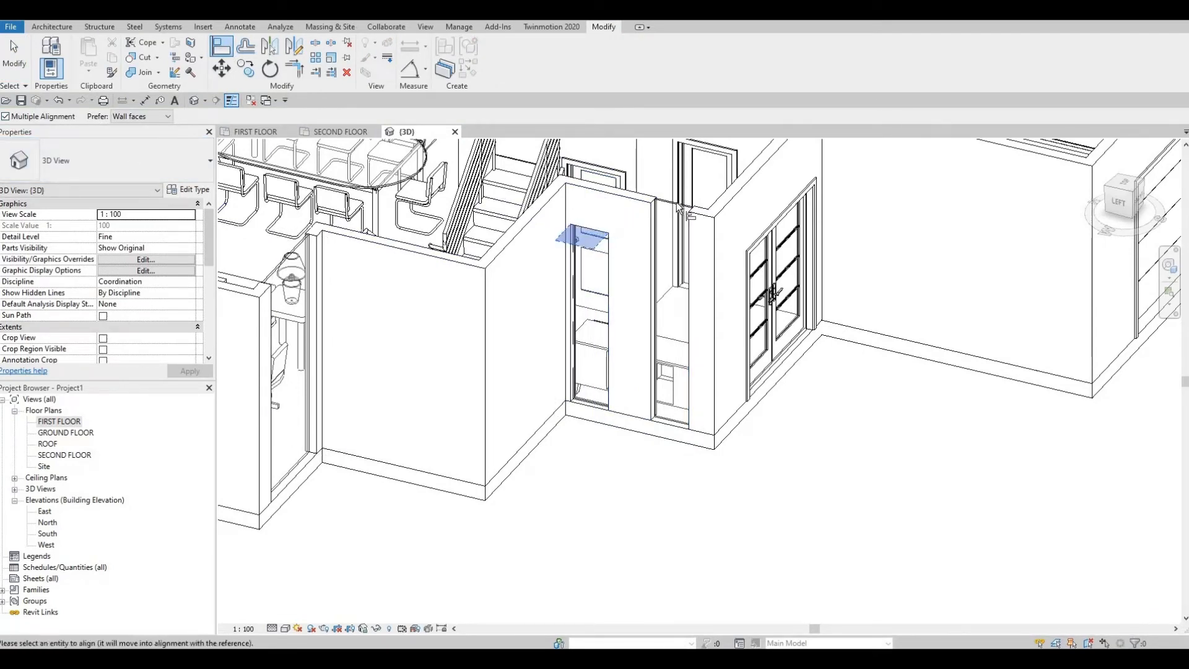
{"action": "left_click", "coordinate": [302, 259]}
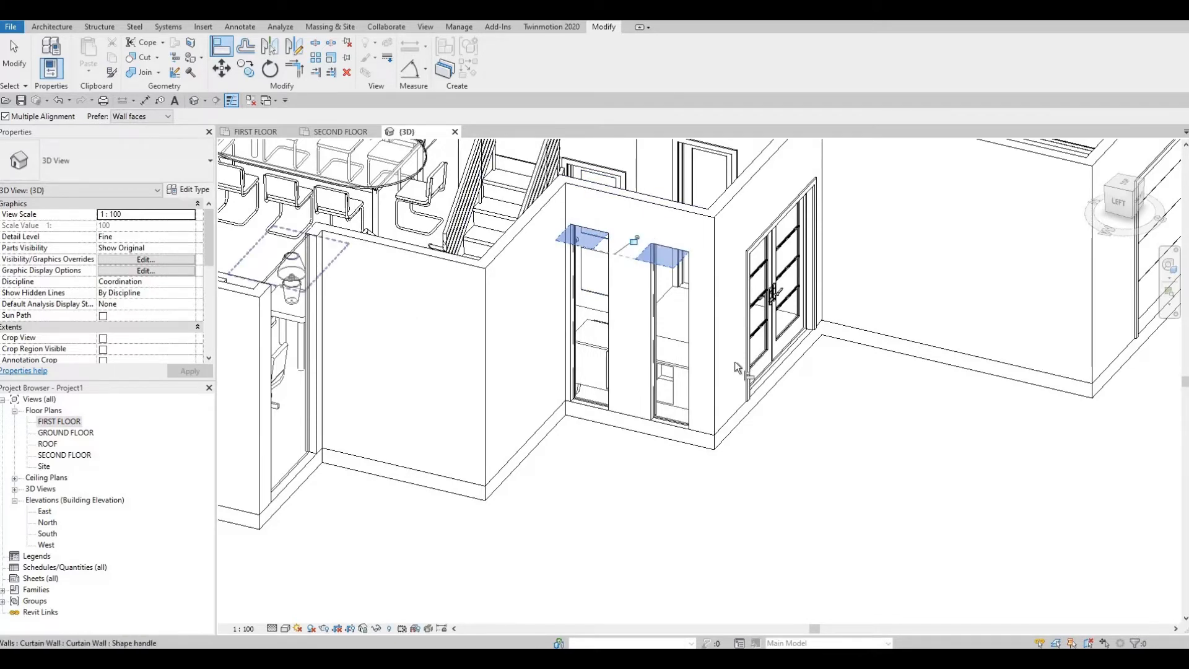
Step: Align the tops of the curtain walls beside the living room's shelving niche and in the small room behind the garage to the same reference
{"action": "middle_click_drag", "start_coordinate": [735, 368], "coordinate": [1044, 450]}
{"action": "middle_click_drag", "start_coordinate": [371, 328], "coordinate": [674, 419]}
{"action": "middle_click_drag", "start_coordinate": [443, 291], "coordinate": [519, 357]}
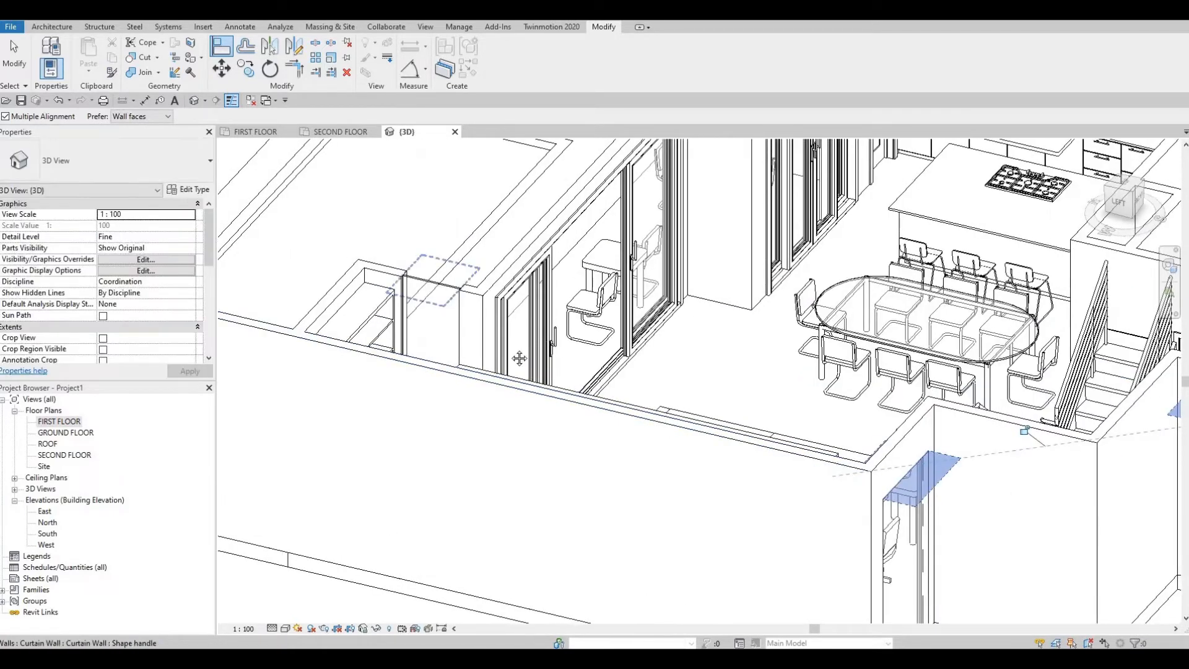
{"action": "left_click", "coordinate": [437, 285]}
{"action": "scroll", "coordinate": [758, 409], "scroll_direction": "down", "scroll_amount": 1}
{"action": "middle_click_drag", "start_coordinate": [758, 409], "coordinate": [565, 431]}
{"action": "middle_click_drag", "start_coordinate": [1046, 278], "coordinate": [744, 441]}
{"action": "scroll", "coordinate": [745, 441], "scroll_direction": "down", "scroll_amount": 1}
{"action": "scroll", "coordinate": [664, 345], "scroll_direction": "up", "scroll_amount": 1}
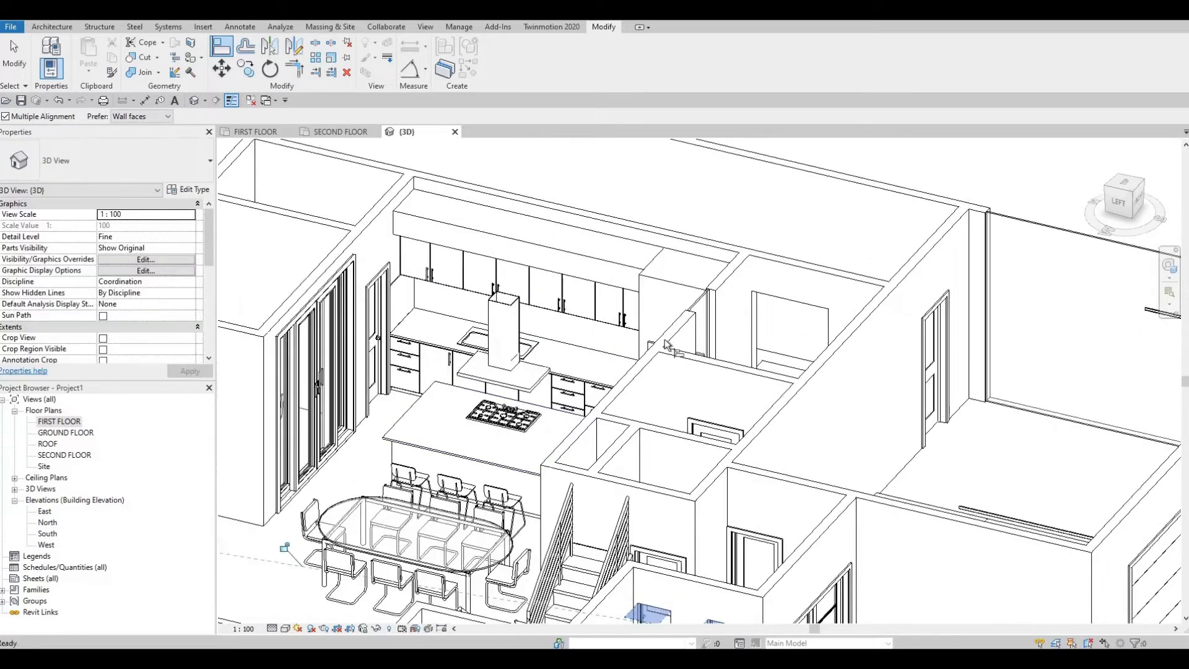
{"action": "scroll", "coordinate": [664, 341], "scroll_direction": "down", "scroll_amount": 1}
{"action": "middle_click_drag", "start_coordinate": [664, 341], "coordinate": [602, 329]}
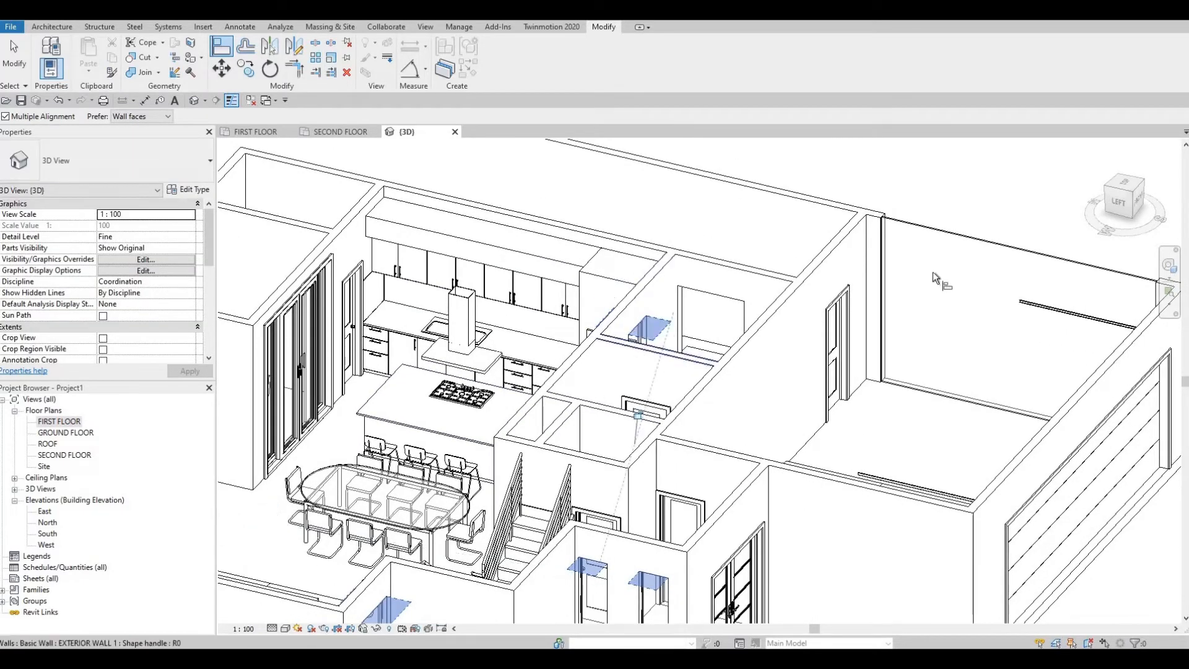
Step: Align the top of the garage's east curtain wall with the lowered entrance glazing and end the alignment
{"action": "middle_click_drag", "start_coordinate": [1058, 264], "coordinate": [934, 244]}
{"action": "left_click", "coordinate": [936, 239]}
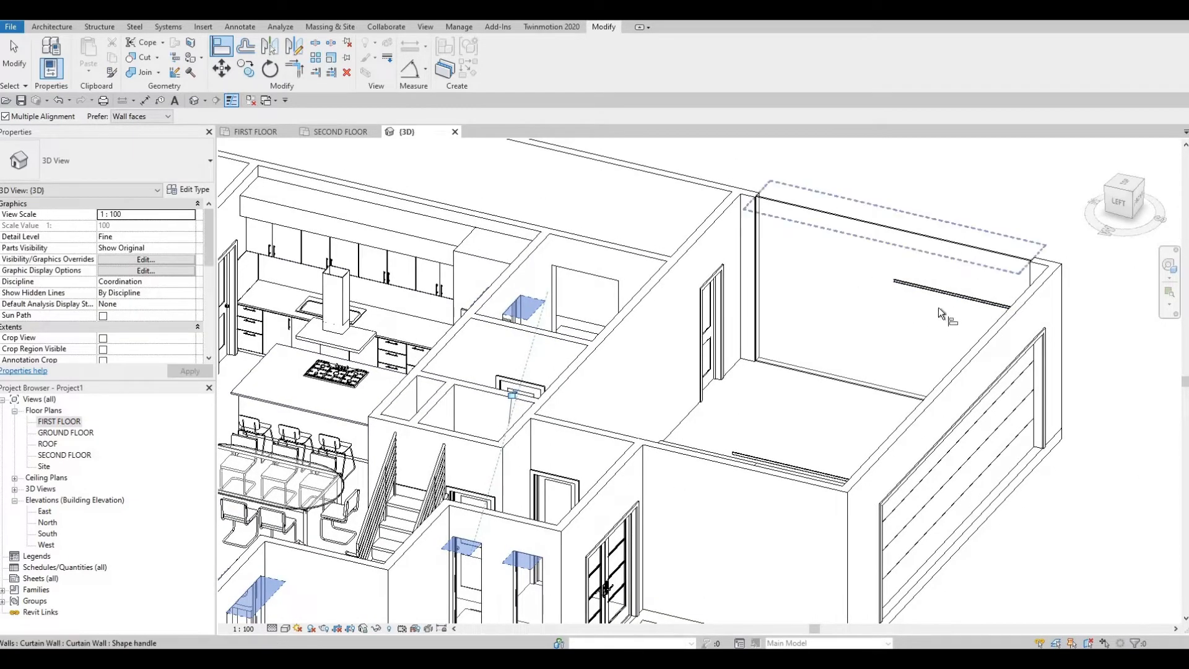
{"action": "left_click", "coordinate": [938, 307]}
{"action": "mouse_move", "coordinate": [939, 307]}
{"action": "middle_mouse_down", "text": "shift"}
{"action": "mouse_move", "coordinate": [544, 340]}
{"action": "mouse_move", "coordinate": [473, 204]}
{"action": "mouse_move", "coordinate": [476, 214]}
{"action": "mouse_move", "coordinate": [434, 223]}
{"action": "mouse_move", "coordinate": [770, 313]}
{"action": "mouse_move", "coordinate": [824, 302]}
{"action": "middle_mouse_up", "text": "shift"}
{"action": "middle_click_drag", "start_coordinate": [626, 382], "coordinate": [786, 376]}
{"action": "scroll", "coordinate": [527, 394], "scroll_direction": "down", "scroll_amount": 1}
{"action": "middle_click_drag", "start_coordinate": [526, 393], "coordinate": [712, 372]}
{"action": "middle_click_drag", "start_coordinate": [712, 371], "coordinate": [767, 270]}
{"action": "middle_click_drag", "start_coordinate": [604, 429], "coordinate": [884, 458], "text": "shift"}
{"action": "scroll", "coordinate": [805, 418], "scroll_direction": "up", "scroll_amount": 3}
{"action": "key", "text": "Escape"}
{"action": "middle_click_drag", "start_coordinate": [805, 418], "coordinate": [663, 372]}
{"action": "key", "text": "Escape"}
{"action": "key", "text": "Escape"}
Step: Raise the bottom of the entrance's west curtain wall nearest the stairs to a base offset of about 1128.5 mm
{"action": "scroll", "coordinate": [664, 374], "scroll_direction": "up", "scroll_amount": 2}
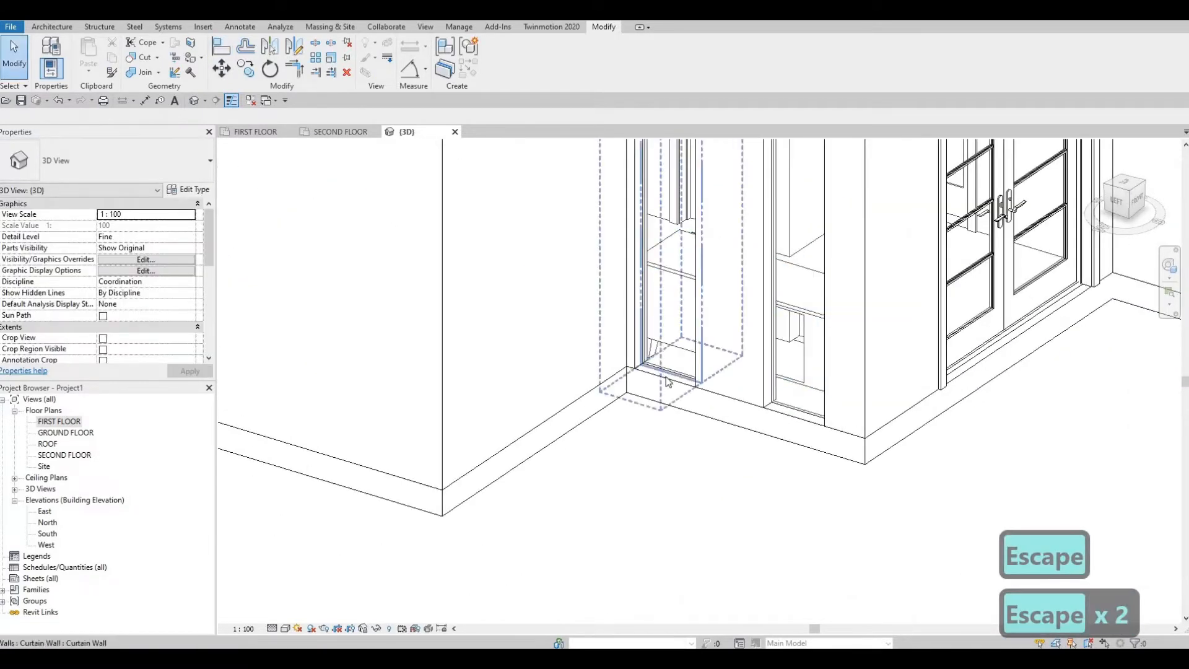
{"action": "left_click", "coordinate": [668, 382]}
{"action": "left_click_drag", "start_coordinate": [670, 377], "coordinate": [671, 231]}
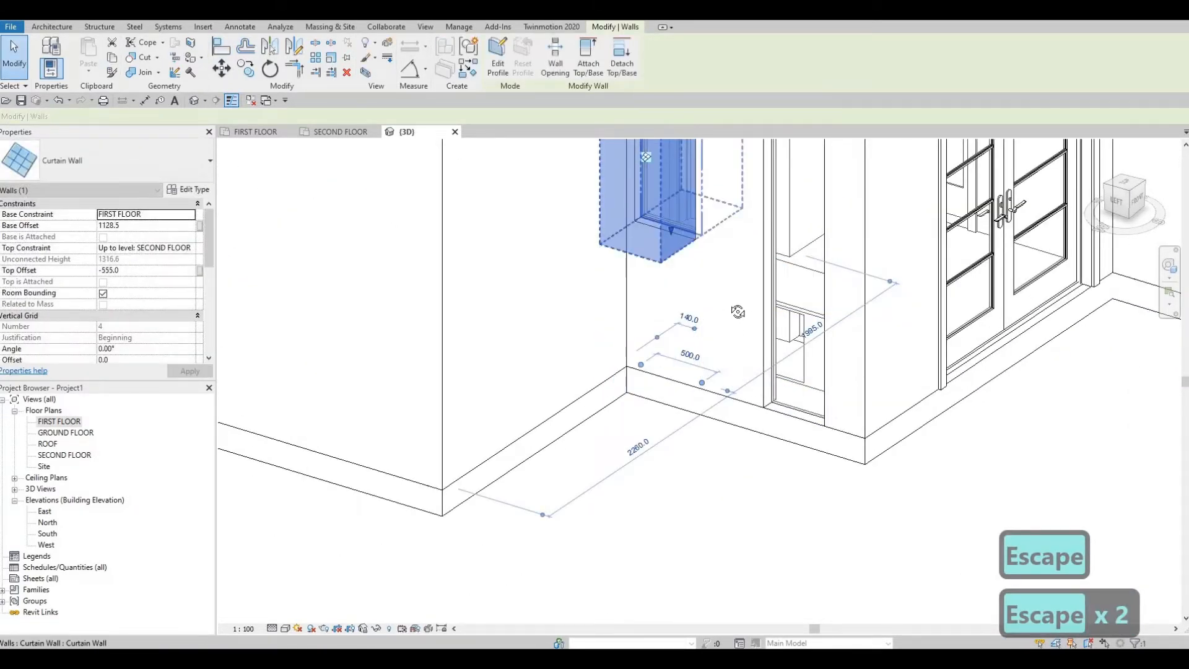
{"action": "middle_click_drag", "start_coordinate": [737, 311], "coordinate": [660, 319], "text": "shift"}
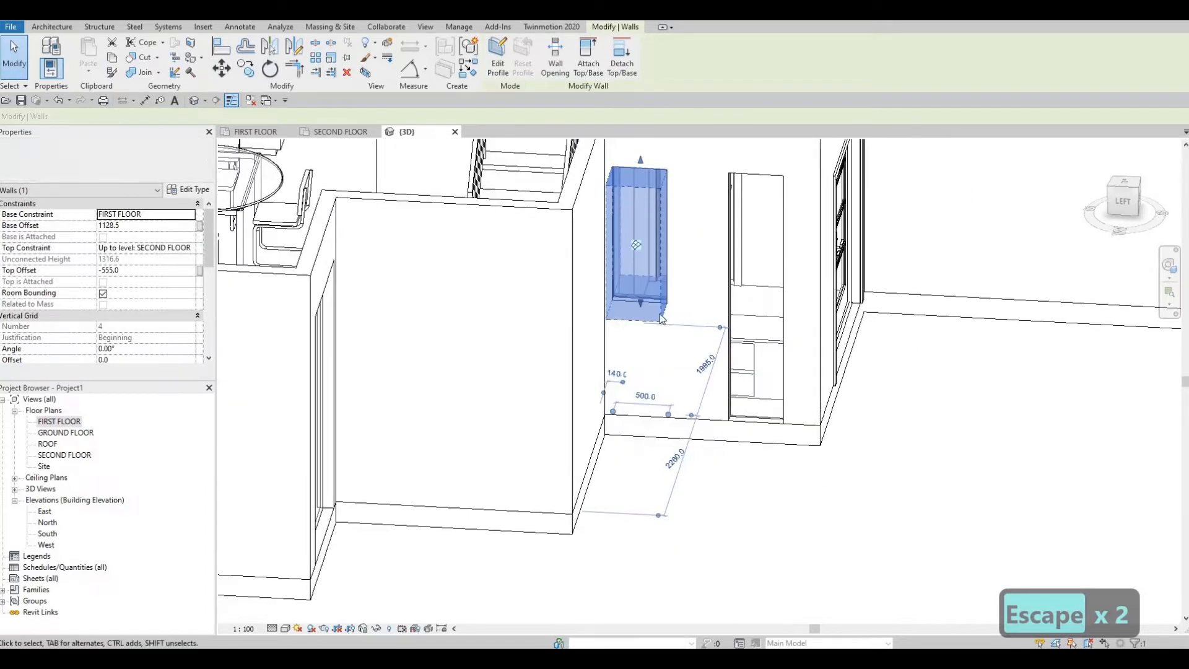
{"action": "key", "text": "Escape"}
{"action": "key", "text": "Escape"}
Step: Align the bottom of the neighbouring entrance curtain wall with the raised bottom edge of the curtain wall nearest the stairs
{"action": "key", "text": "a"}
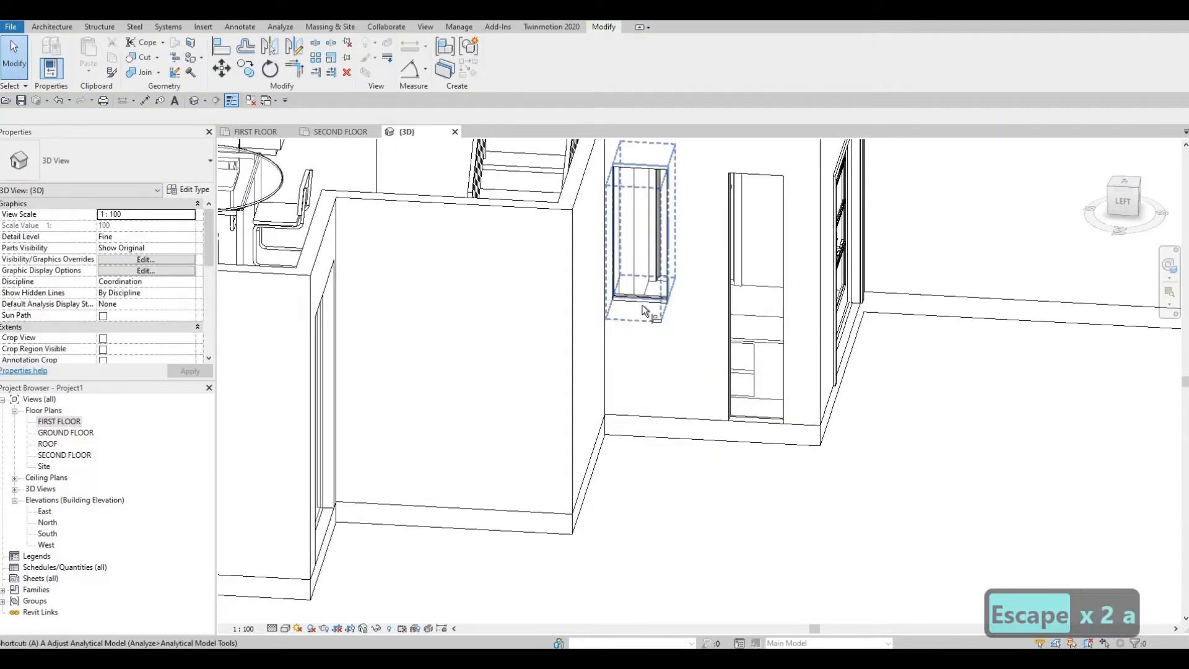
{"action": "key", "text": "l"}
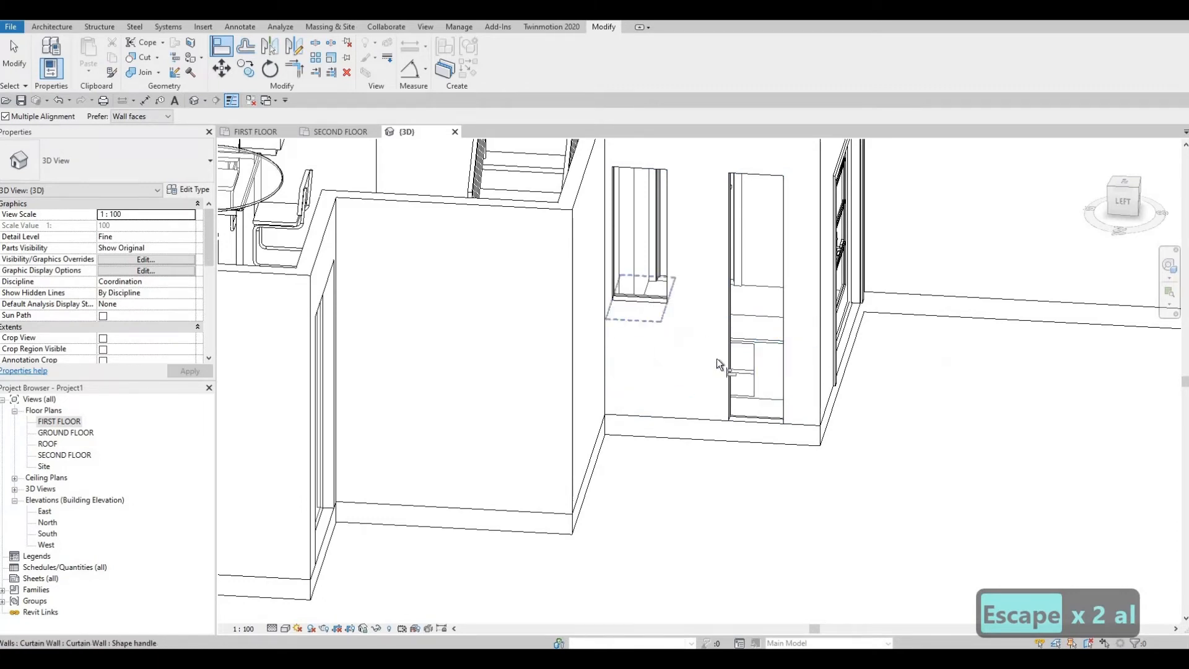
{"action": "left_click", "coordinate": [735, 421]}
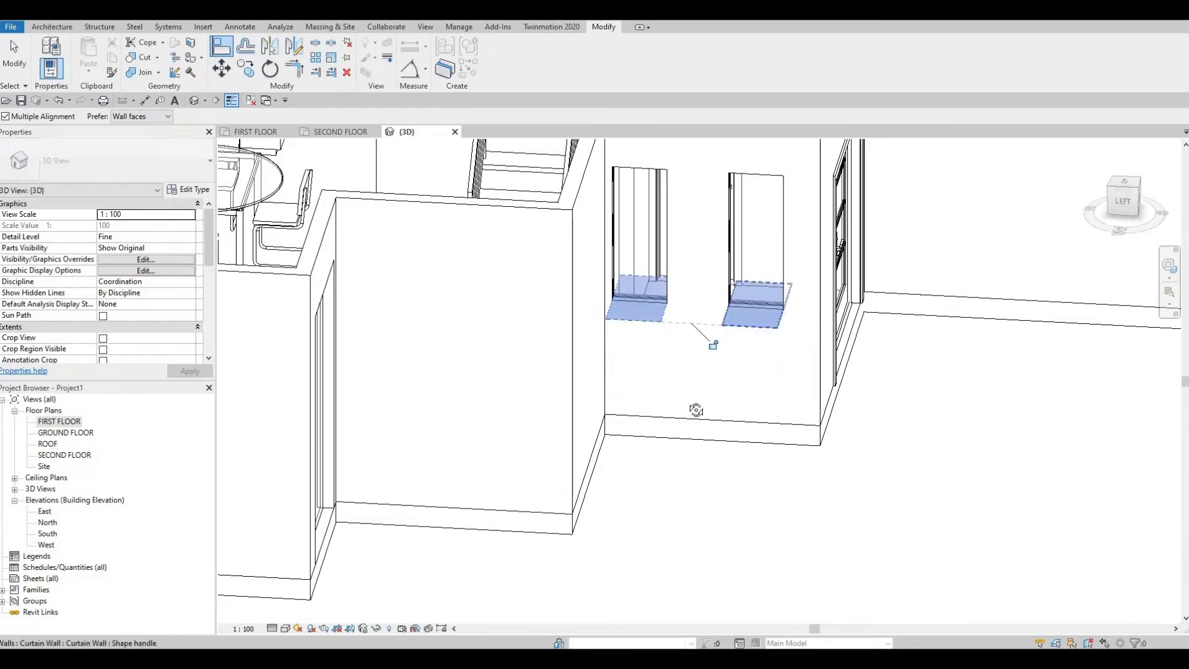
{"action": "middle_click_drag", "start_coordinate": [665, 303], "coordinate": [548, 409], "text": "shift"}
{"action": "key", "text": "Escape"}
{"action": "key", "text": "Escape"}
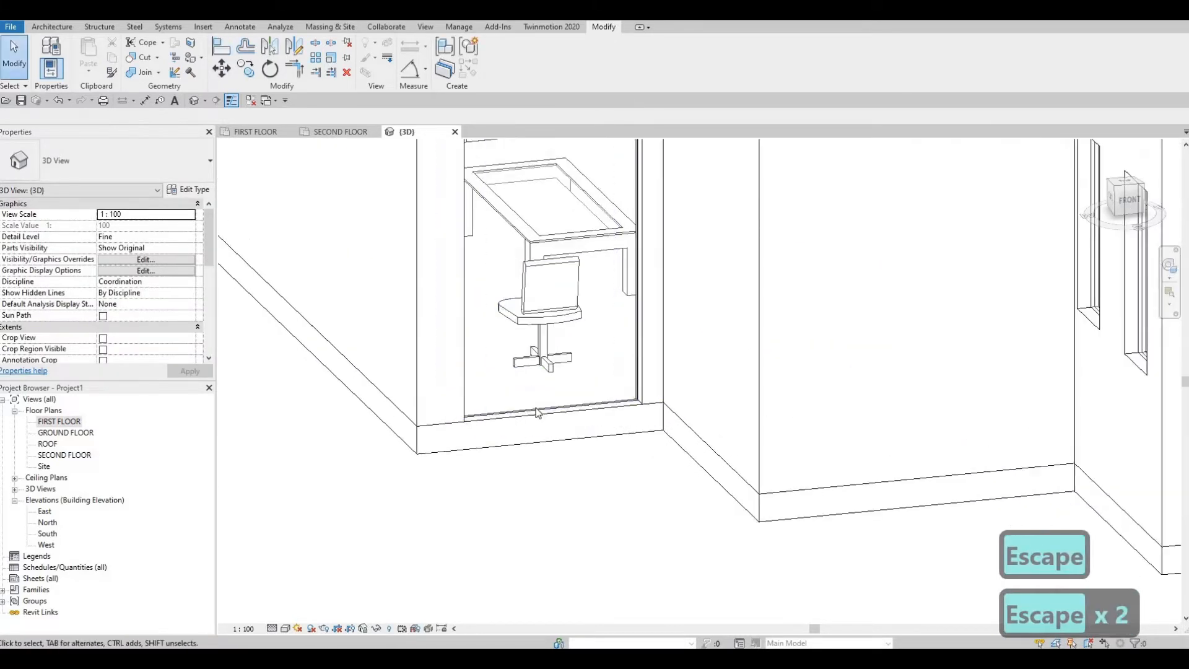
Step: Raise the bottom edge of the curtain wall beside the living room's desk above the floor
{"action": "left_click", "coordinate": [553, 420]}
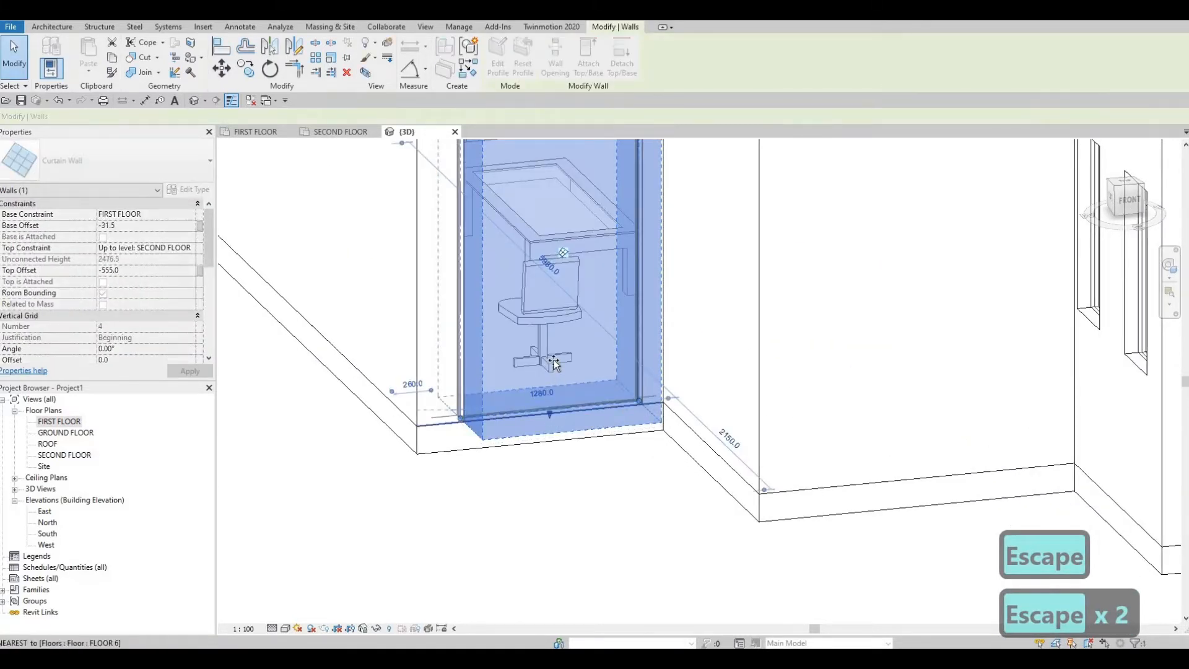
{"action": "left_click_drag", "start_coordinate": [553, 420], "coordinate": [553, 343]}
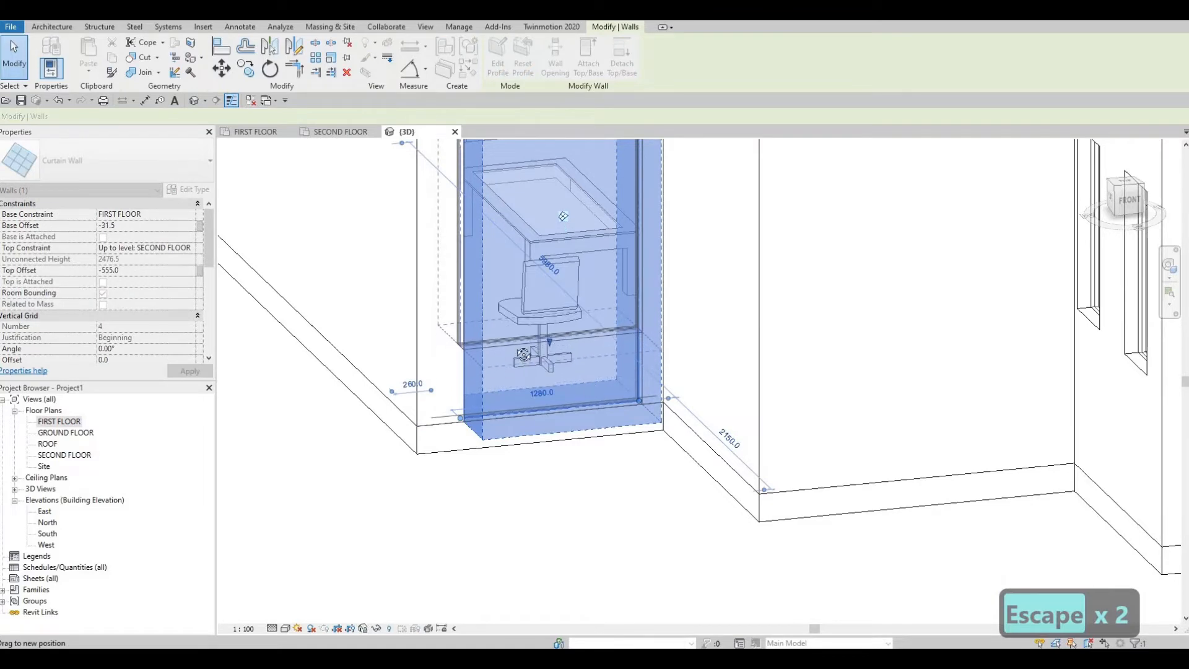
{"action": "middle_click_drag", "start_coordinate": [524, 354], "coordinate": [563, 276], "text": "shift"}
{"action": "key", "text": "Escape"}
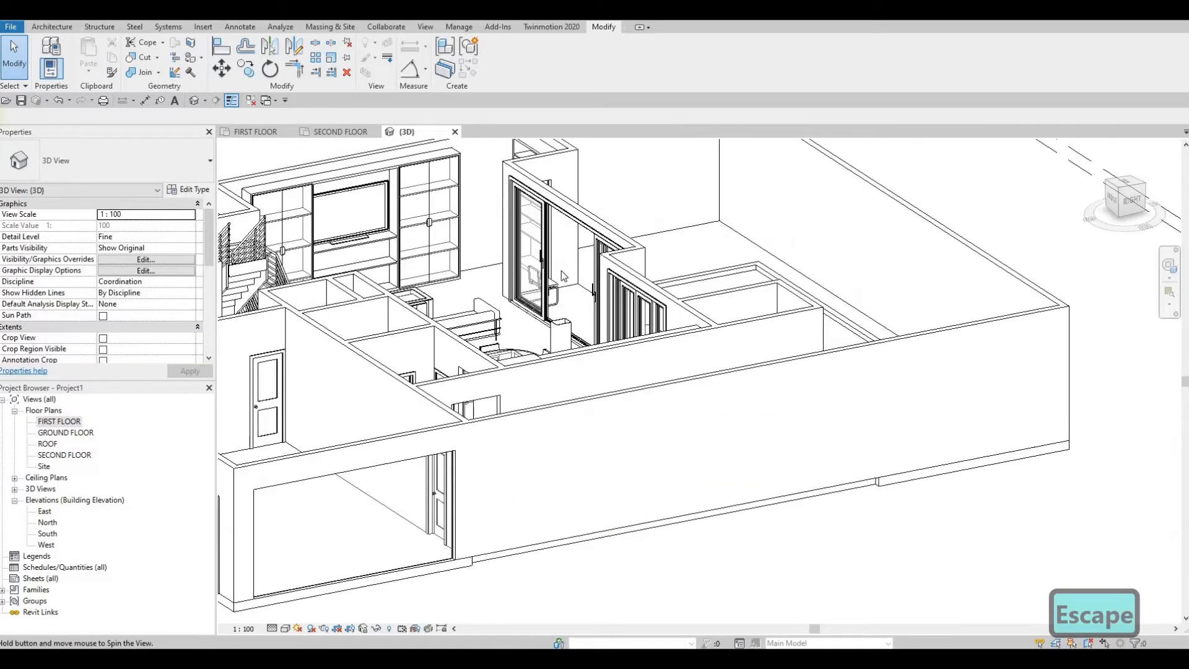
Step: Raise the bottom of the garage's east curtain wall to a base offset of about 2059 mm, leaving a narrow high strip
{"action": "scroll", "coordinate": [564, 275], "scroll_direction": "down", "scroll_amount": 1}
{"action": "middle_click_drag", "start_coordinate": [370, 540], "coordinate": [563, 298]}
{"action": "left_click", "coordinate": [578, 308]}
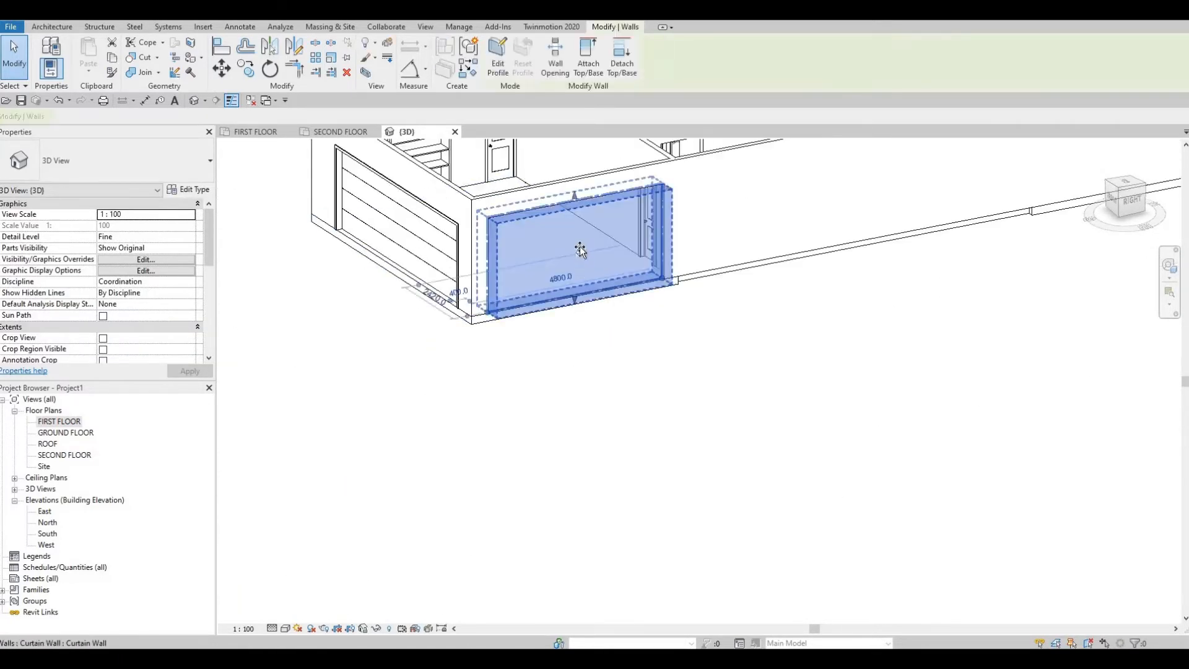
{"action": "left_click_drag", "start_coordinate": [581, 217], "coordinate": [585, 220]}
{"action": "key", "text": "Escape"}
{"action": "scroll", "coordinate": [557, 198], "scroll_direction": "up", "scroll_amount": 4}
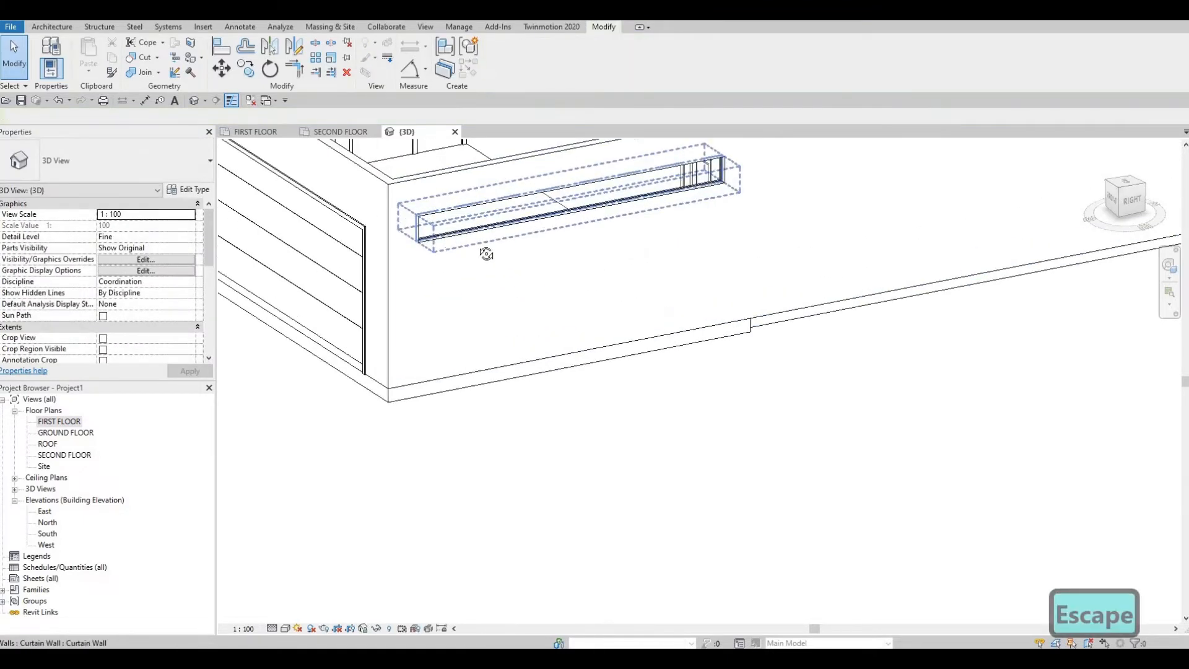
Step: Raise the bottom of the curtain wall in the small room behind the garage to a base offset of about 1239 mm
{"action": "middle_click_drag", "start_coordinate": [892, 224], "coordinate": [483, 528], "text": "shift"}
{"action": "middle_click_drag", "start_coordinate": [433, 236], "coordinate": [463, 556]}
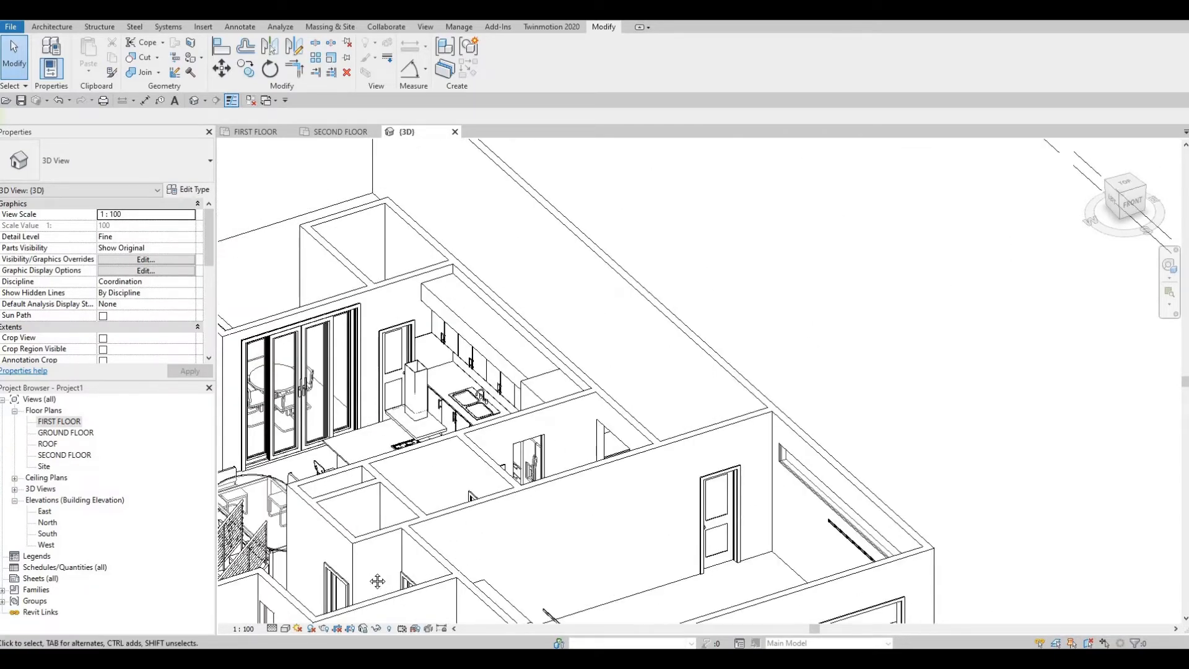
{"action": "middle_click_drag", "start_coordinate": [433, 279], "coordinate": [245, 255], "text": "shift"}
{"action": "middle_click_drag", "start_coordinate": [245, 255], "coordinate": [260, 143]}
{"action": "middle_click_drag", "start_coordinate": [351, 464], "coordinate": [357, 498], "text": "shift"}
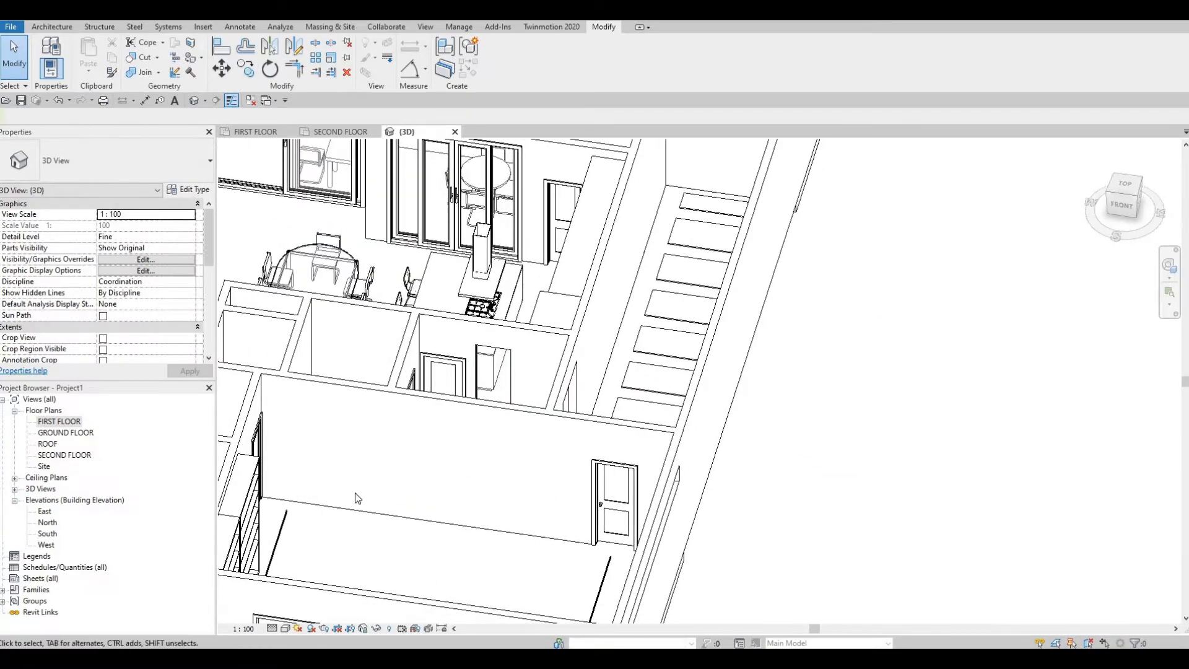
{"action": "middle_click_drag", "start_coordinate": [471, 313], "coordinate": [457, 363], "text": "shift"}
{"action": "middle_click_drag", "start_coordinate": [478, 449], "coordinate": [466, 284]}
{"action": "scroll", "coordinate": [472, 322], "scroll_direction": "up", "scroll_amount": 2}
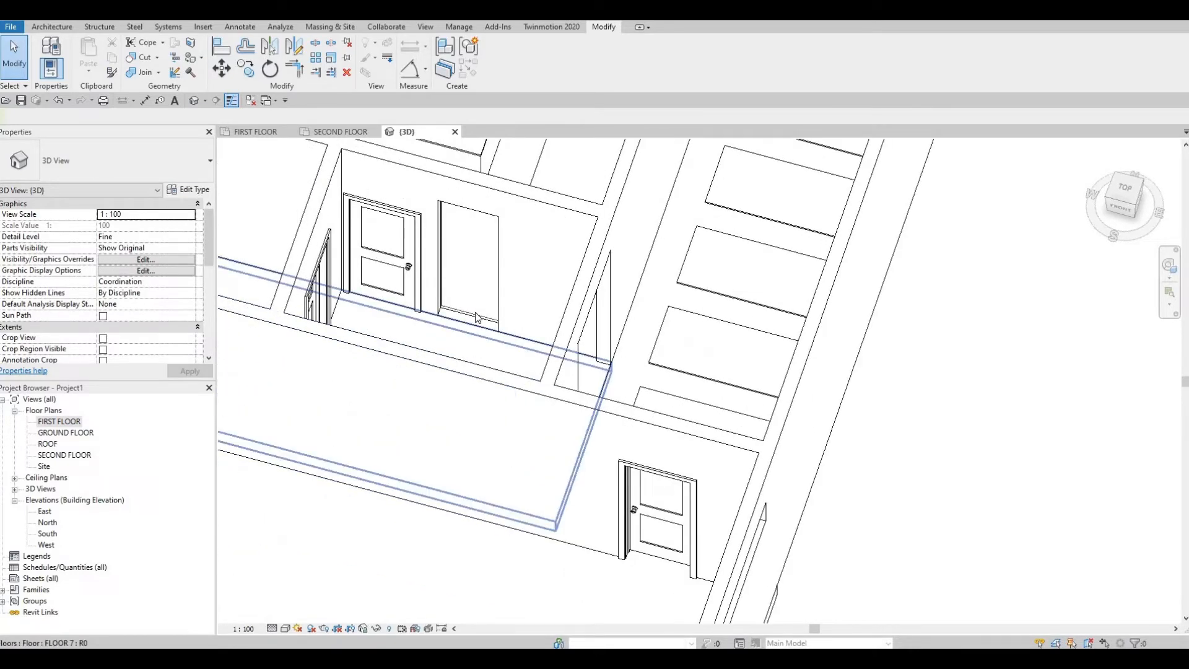
{"action": "left_click", "coordinate": [475, 267]}
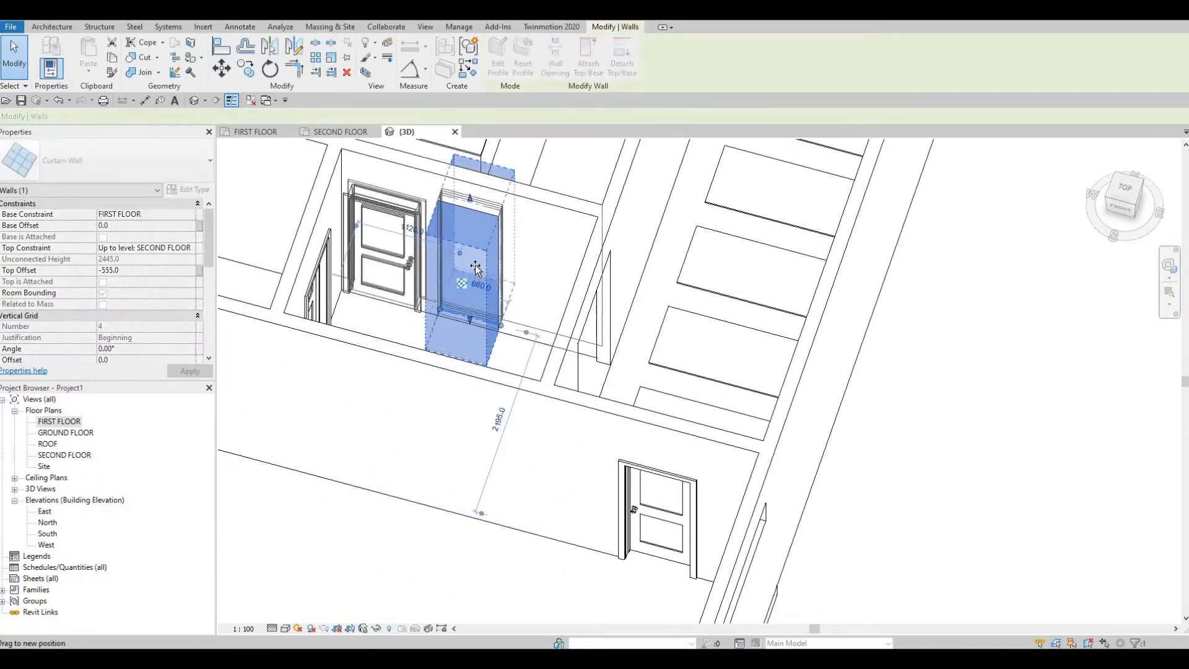
{"action": "left_click_drag", "start_coordinate": [475, 268], "coordinate": [476, 266]}
{"action": "middle_click_drag", "start_coordinate": [525, 258], "coordinate": [526, 258], "text": "shift"}
{"action": "middle_click_drag", "start_coordinate": [631, 175], "coordinate": [547, 255], "text": "shift"}
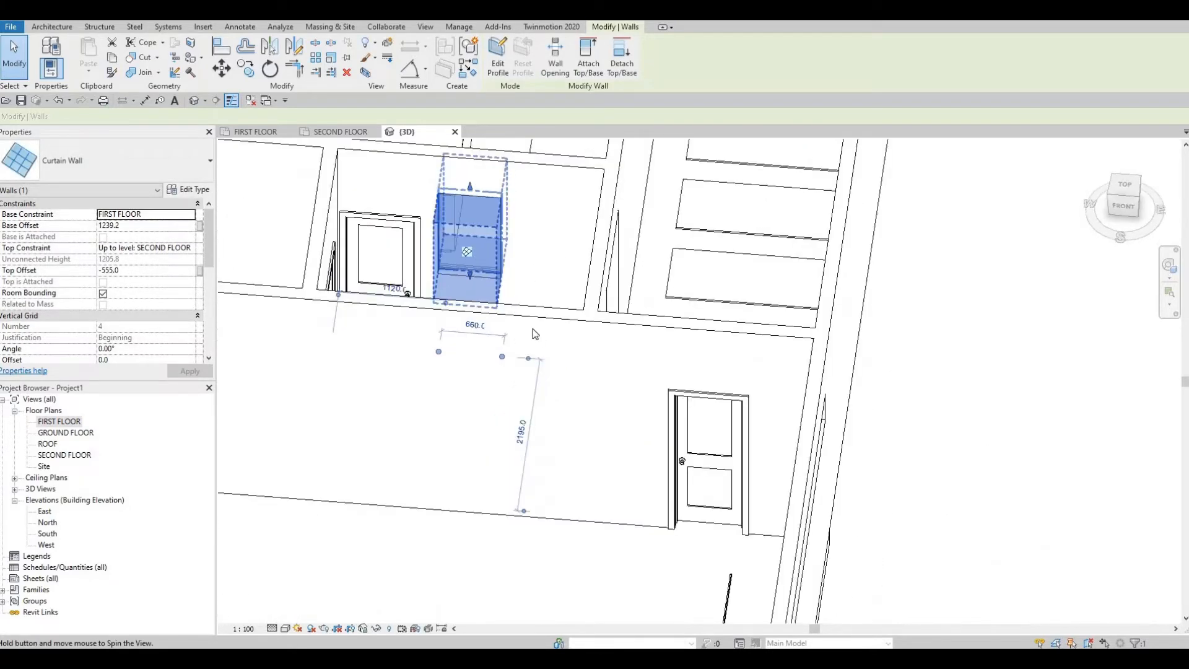
{"action": "middle_click_drag", "start_coordinate": [534, 331], "coordinate": [545, 359]}
{"action": "scroll", "coordinate": [618, 525], "scroll_direction": "down", "scroll_amount": 3}
{"action": "scroll", "coordinate": [585, 340], "scroll_direction": "down", "scroll_amount": 2}
{"action": "scroll", "coordinate": [390, 215], "scroll_direction": "up", "scroll_amount": 1}
{"action": "left_click", "coordinate": [545, 359]}
{"action": "key", "text": "Escape"}
{"action": "key", "text": "Escape"}
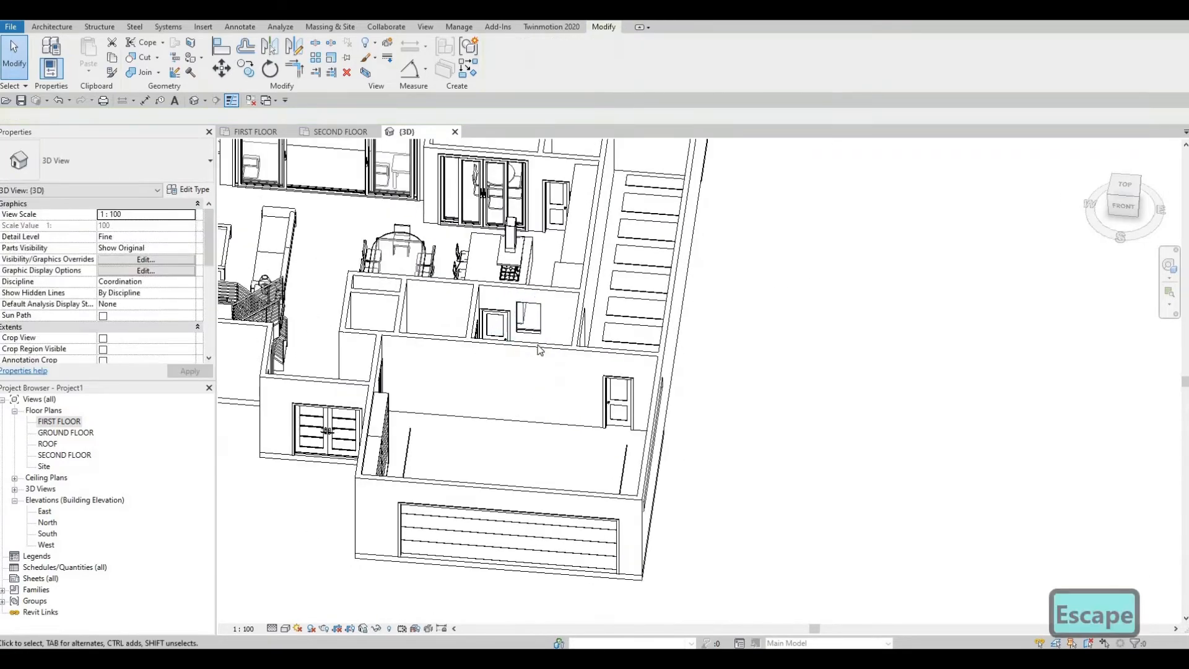
Step: Align the bottom of the curtain wall beside the shelving niche with the raised one in the small room behind the garage
{"action": "scroll", "coordinate": [542, 355], "scroll_direction": "up", "scroll_amount": 2}
{"action": "key", "text": "l"}
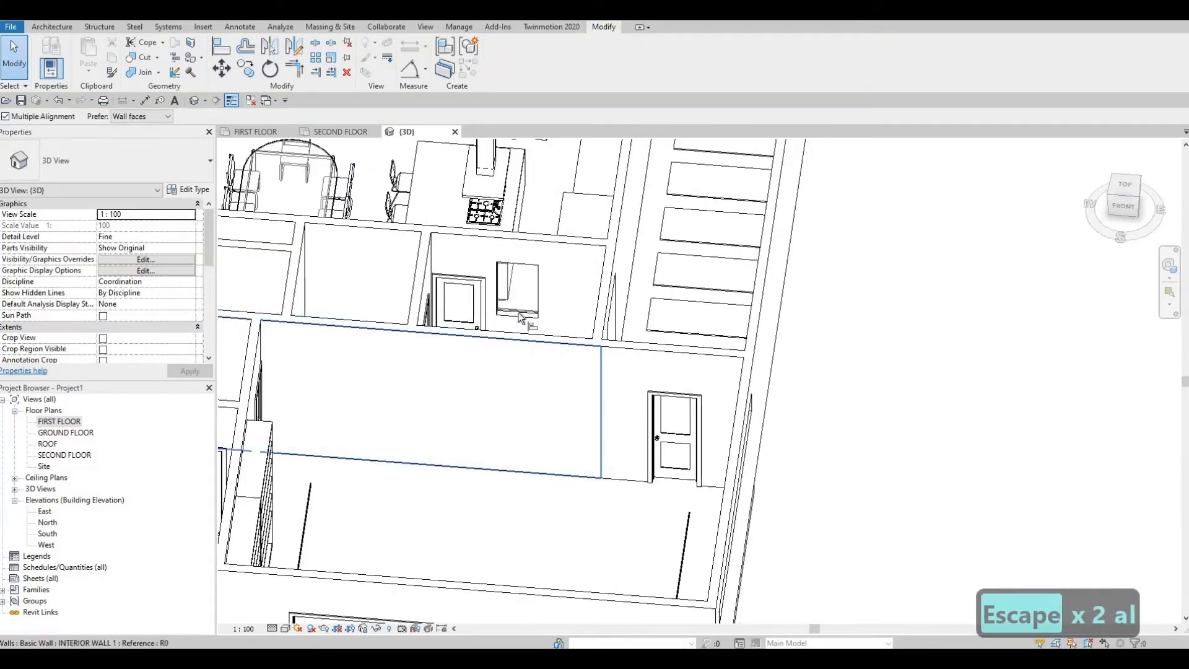
{"action": "left_click", "coordinate": [520, 321]}
{"action": "middle_click_drag", "start_coordinate": [557, 325], "coordinate": [420, 367], "text": "shift"}
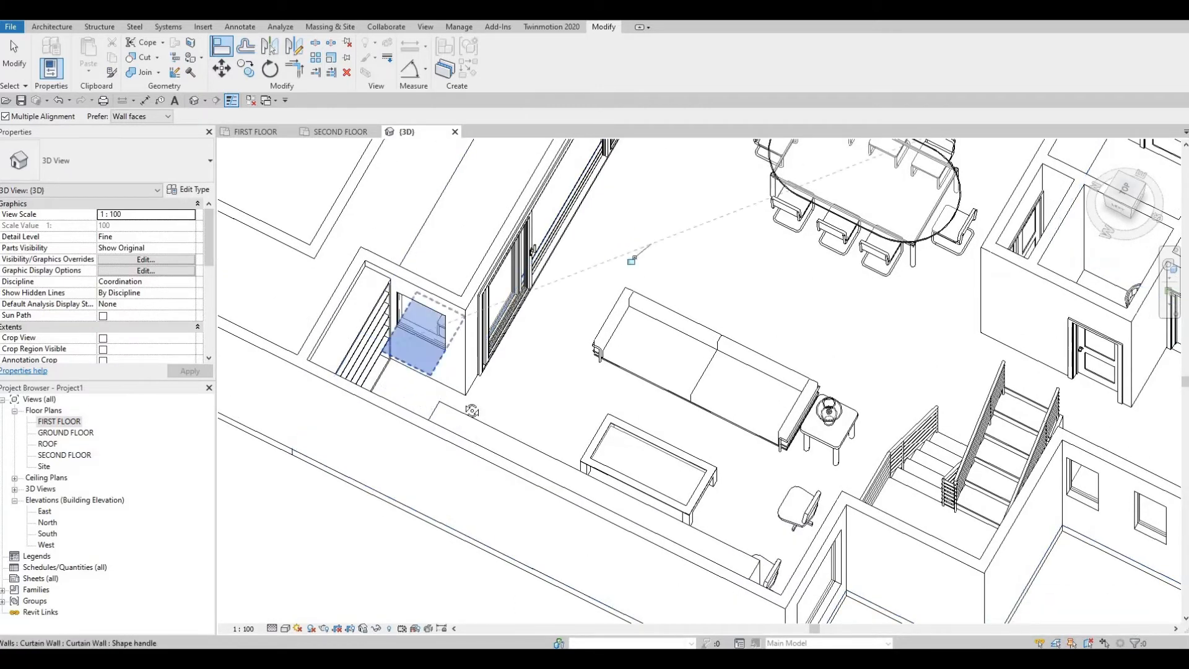
{"action": "middle_click_drag", "start_coordinate": [511, 291], "coordinate": [424, 532], "text": "shift"}
{"action": "scroll", "coordinate": [495, 373], "scroll_direction": "up", "scroll_amount": 5}
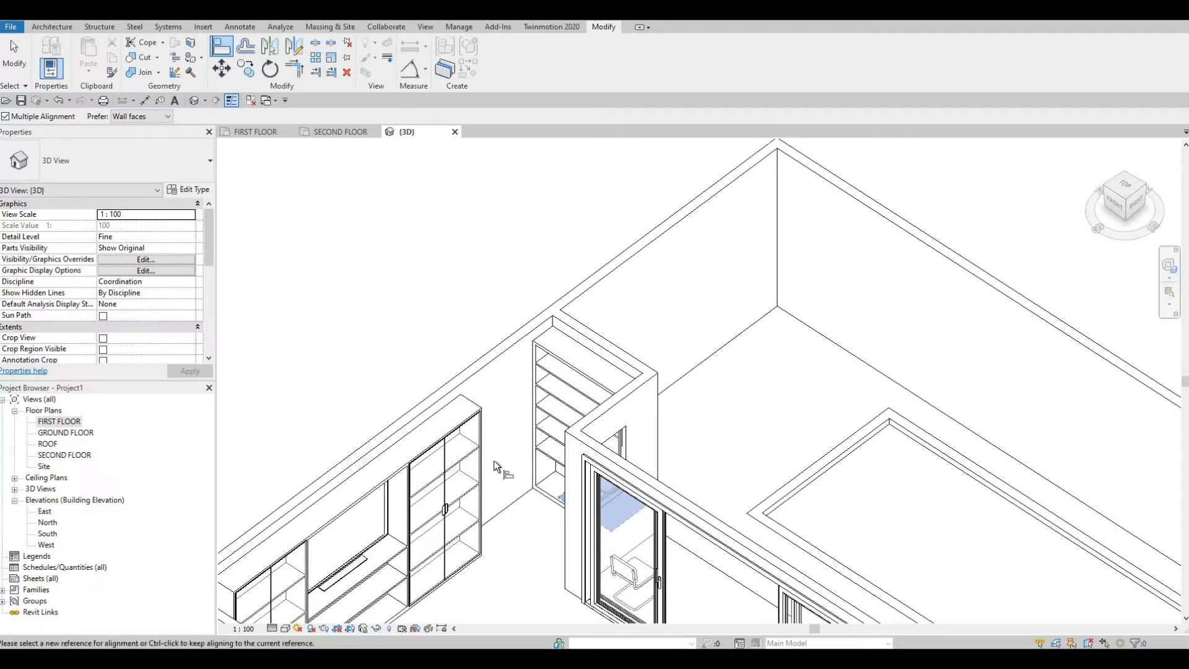
{"action": "middle_click_drag", "start_coordinate": [601, 395], "coordinate": [623, 335]}
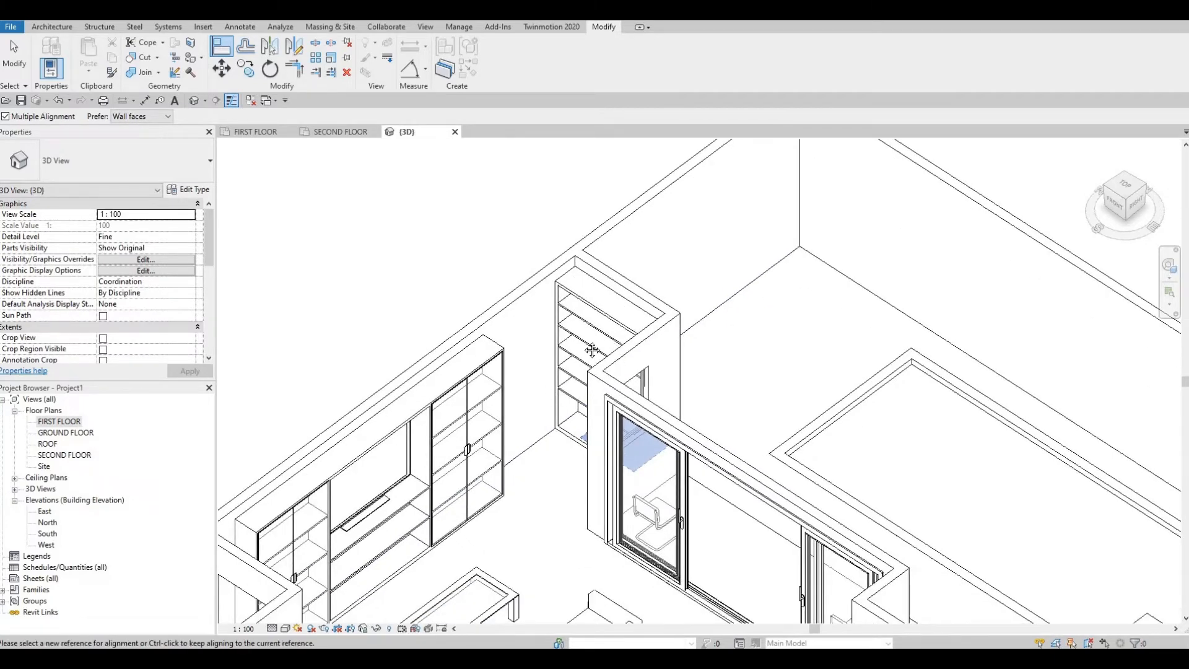
{"action": "scroll", "coordinate": [592, 350], "scroll_direction": "down", "scroll_amount": 3}
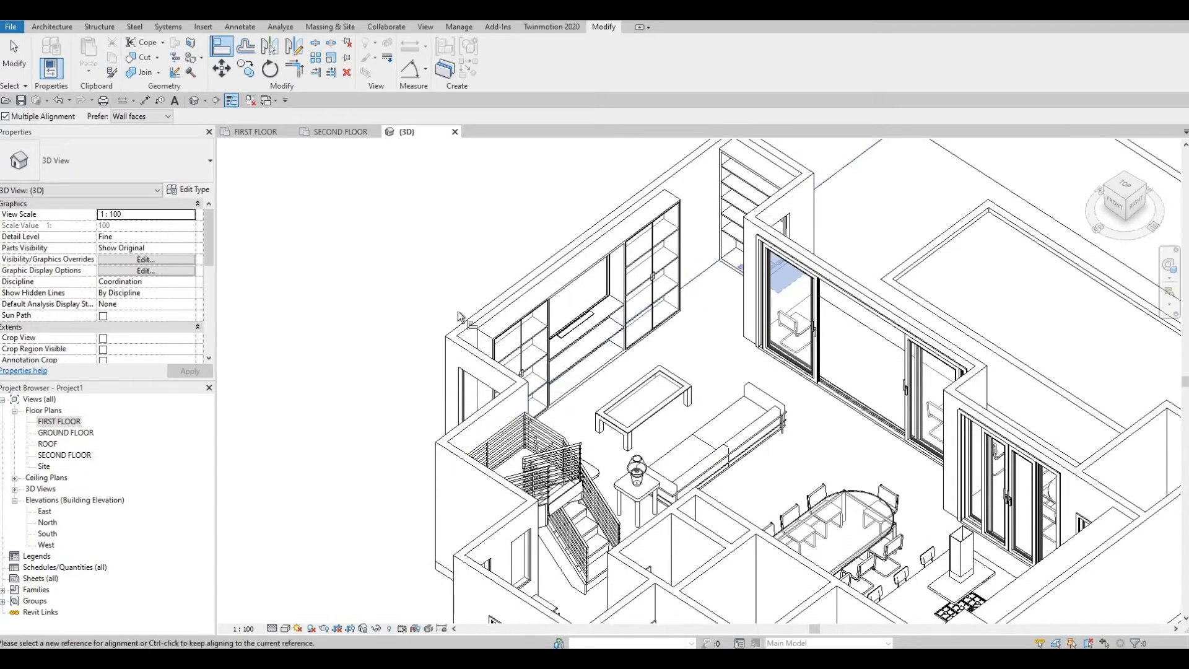
{"action": "middle_click_drag", "start_coordinate": [551, 384], "coordinate": [517, 395]}
{"action": "scroll", "coordinate": [556, 403], "scroll_direction": "down", "scroll_amount": 1}
{"action": "middle_click_drag", "start_coordinate": [510, 353], "coordinate": [404, 341]}
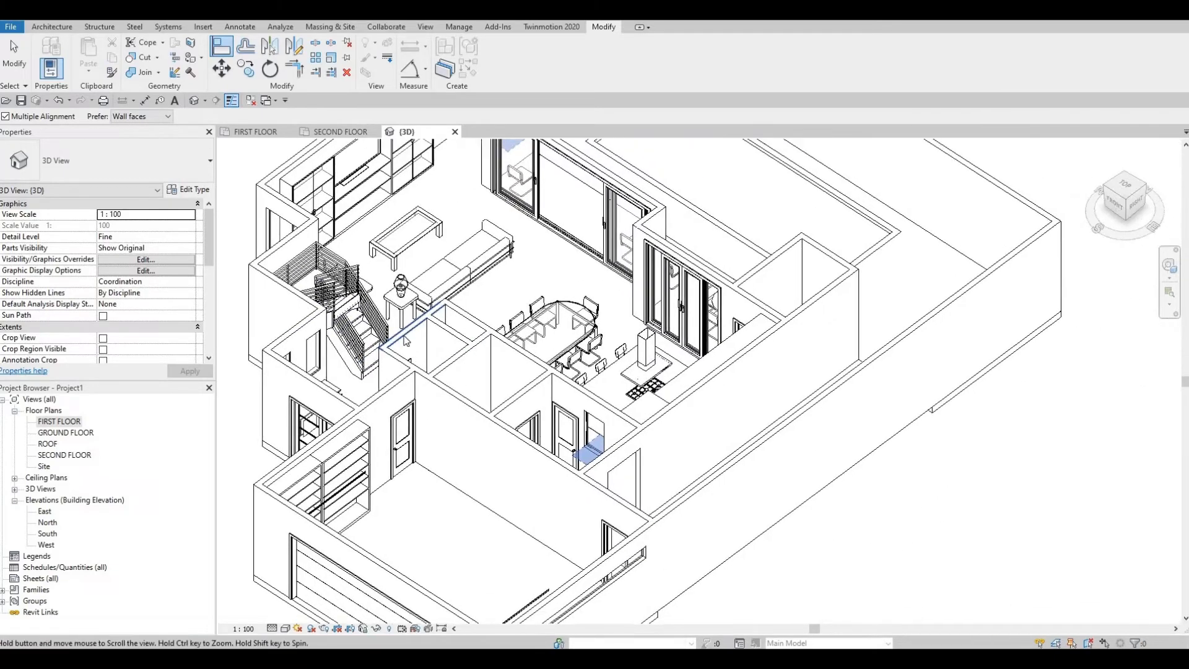
{"action": "key", "text": "Escape"}
{"action": "key", "text": "Escape"}
Step: Lower the garage's east strip window, bringing the curtain wall to a base offset of about 1921 mm and a top offset of about -720 mm
{"action": "middle_click_drag", "start_coordinate": [700, 324], "coordinate": [788, 373], "text": "shift"}
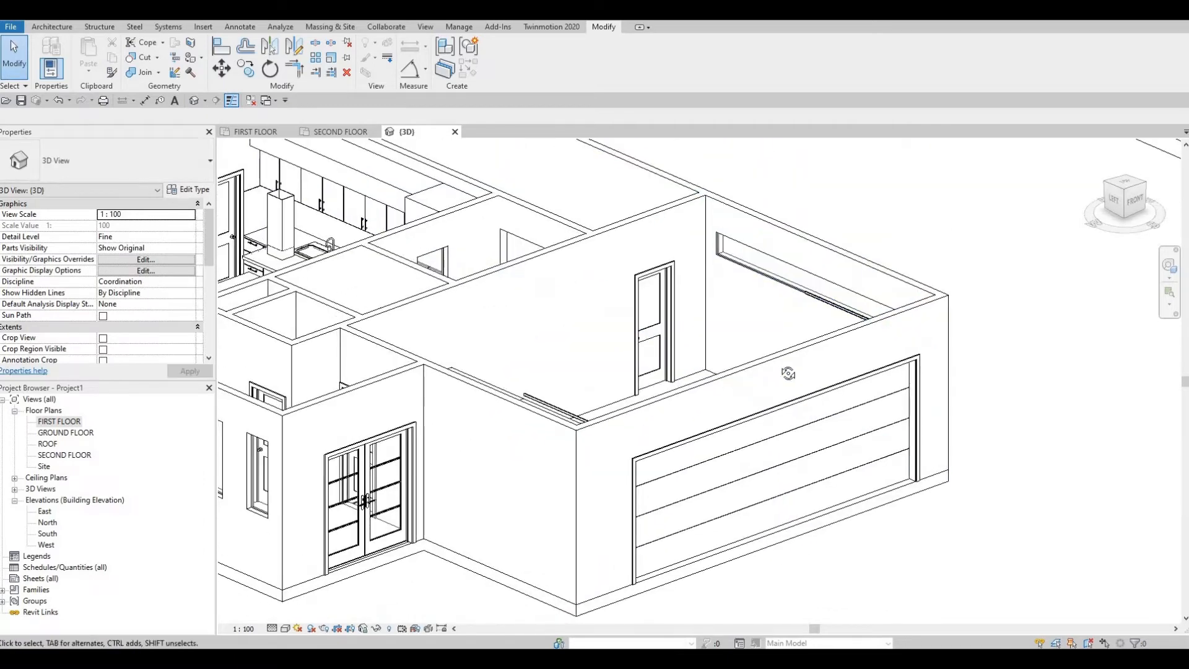
{"action": "middle_click_drag", "start_coordinate": [783, 327], "coordinate": [792, 254], "text": "shift"}
{"action": "scroll", "coordinate": [792, 256], "scroll_direction": "up", "scroll_amount": 2}
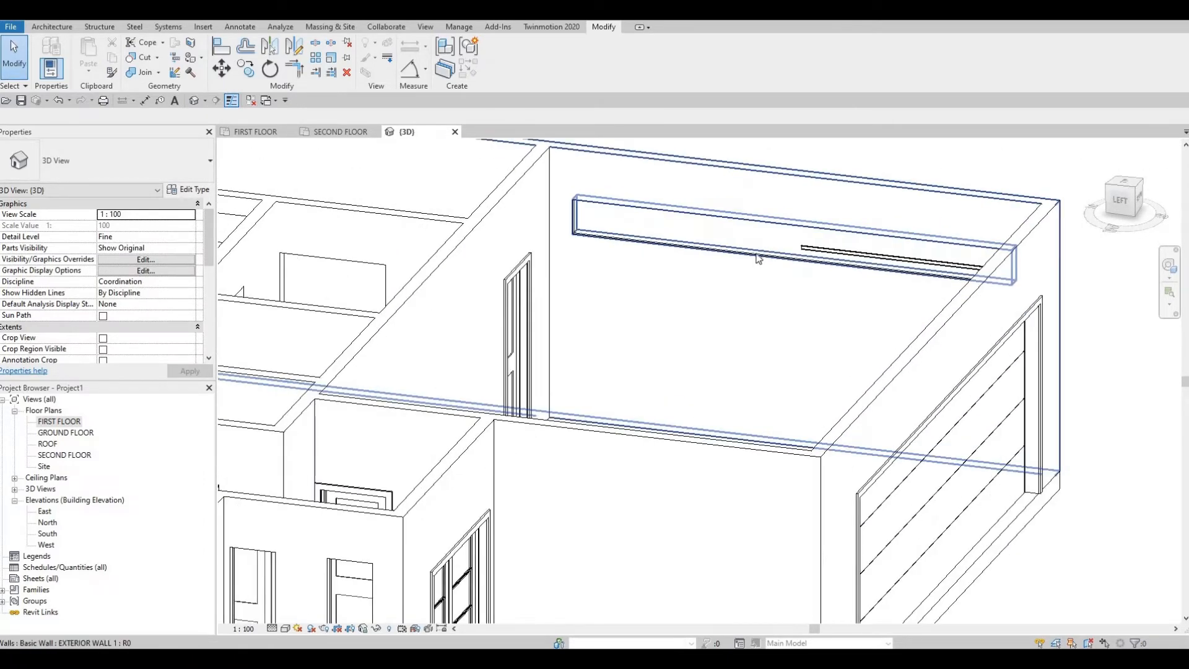
{"action": "left_click", "coordinate": [786, 265]}
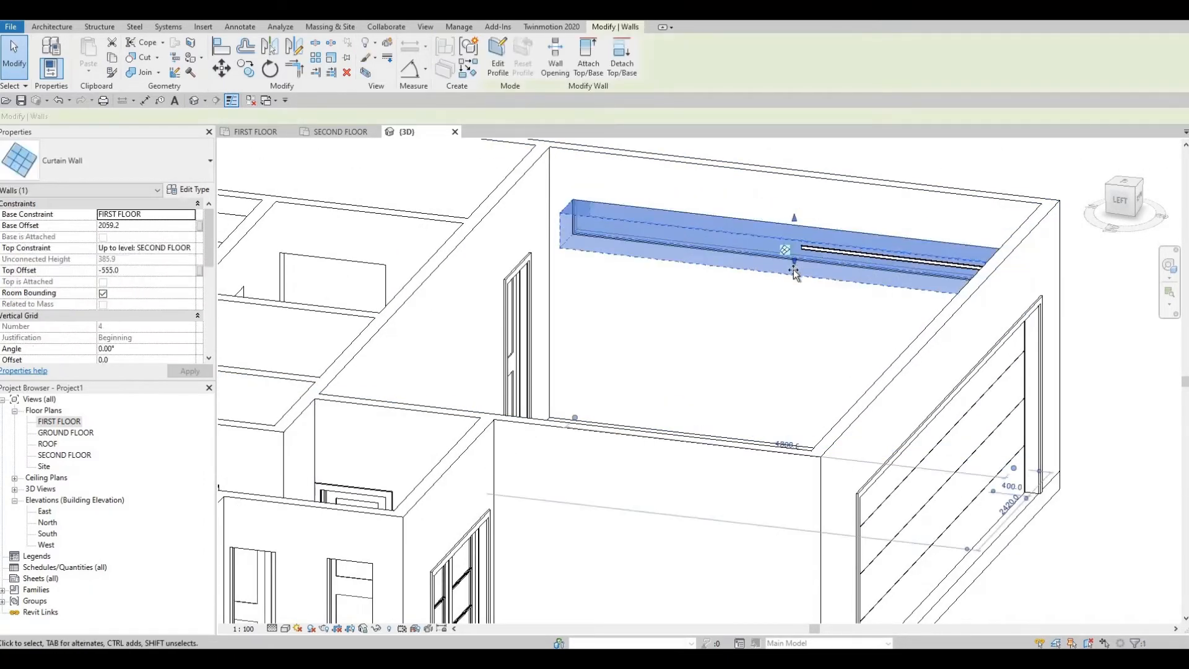
{"action": "left_click_drag", "start_coordinate": [863, 256], "coordinate": [867, 259]}
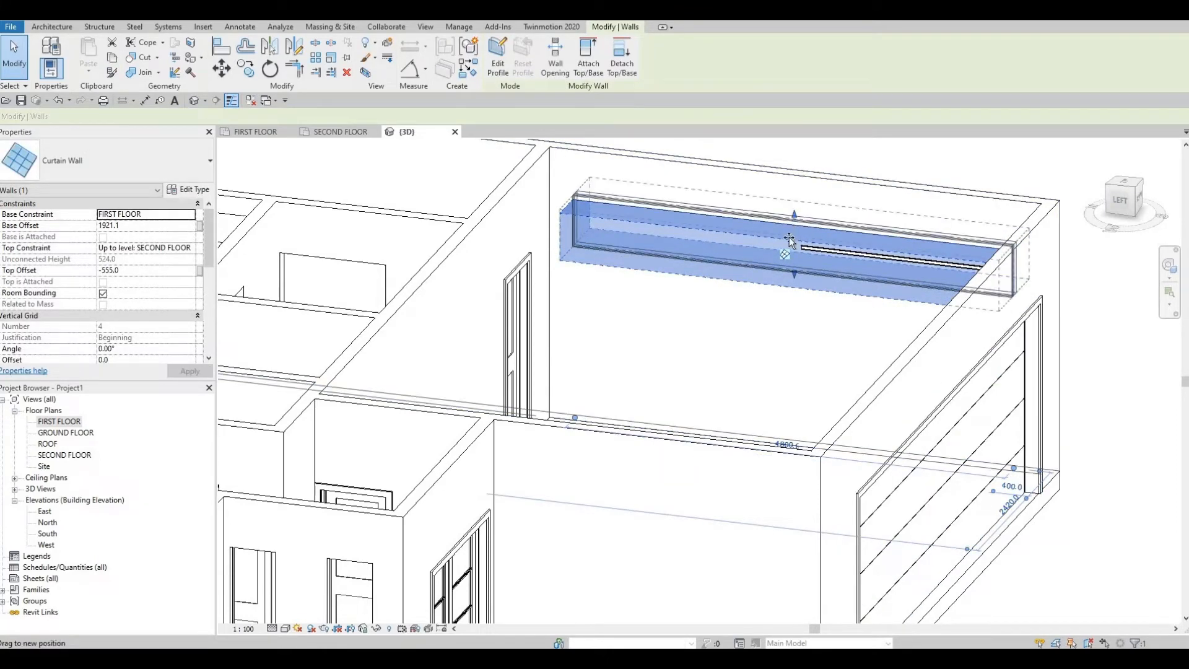
{"action": "left_click_drag", "start_coordinate": [789, 234], "coordinate": [789, 249]}
Step: Inspect the adjusted garage strip window beside the garage door from several sides, clear the selection and review the whole first floor
{"action": "middle_click_drag", "start_coordinate": [996, 250], "coordinate": [693, 286], "text": "shift"}
{"action": "middle_click_drag", "start_coordinate": [536, 281], "coordinate": [727, 220], "text": "shift"}
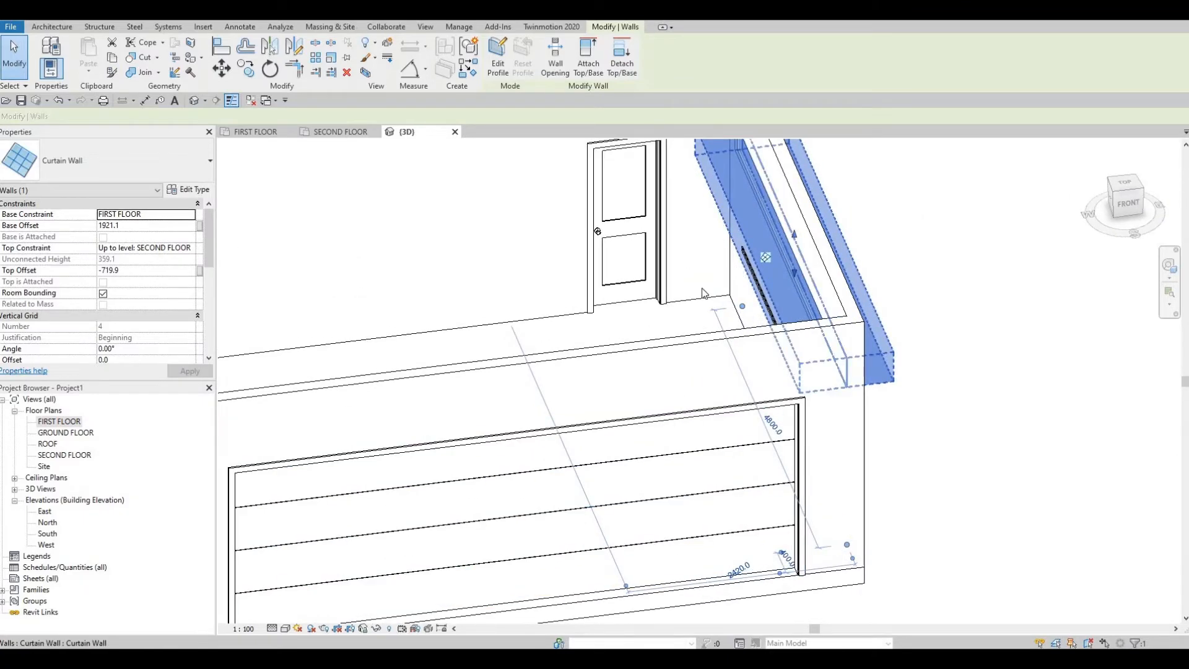
{"action": "scroll", "coordinate": [681, 298], "scroll_direction": "down", "scroll_amount": 3}
{"action": "middle_click_drag", "start_coordinate": [687, 307], "coordinate": [824, 242], "text": "shift"}
{"action": "scroll", "coordinate": [812, 244], "scroll_direction": "up", "scroll_amount": 6}
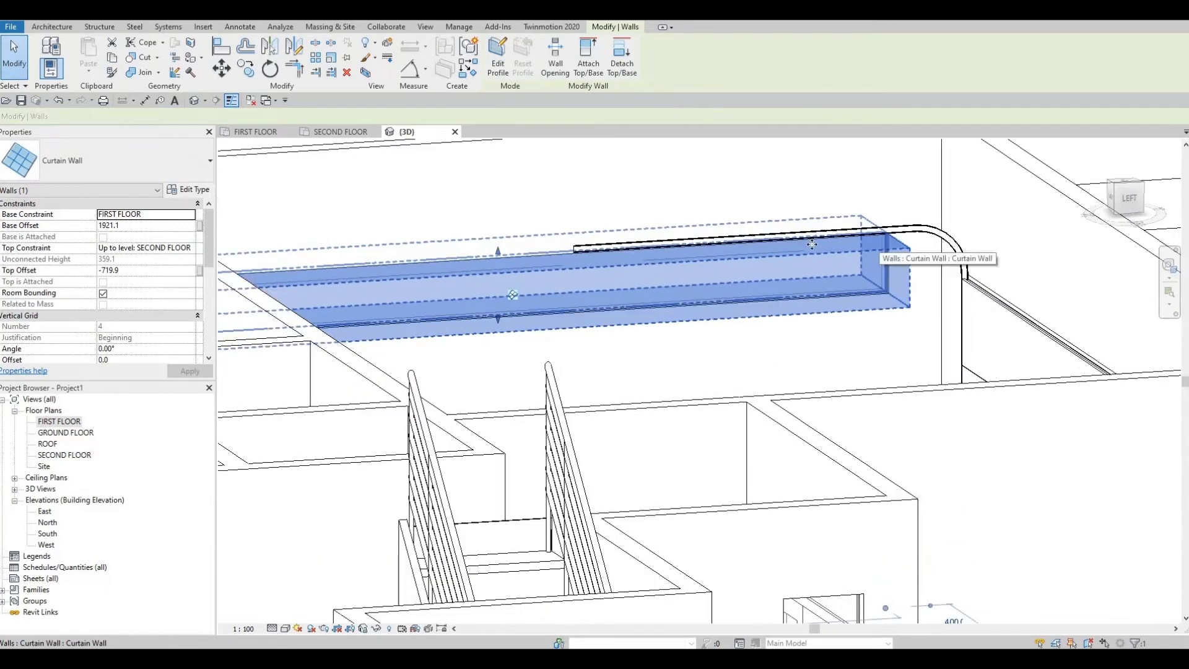
{"action": "scroll", "coordinate": [811, 244], "scroll_direction": "down", "scroll_amount": 8}
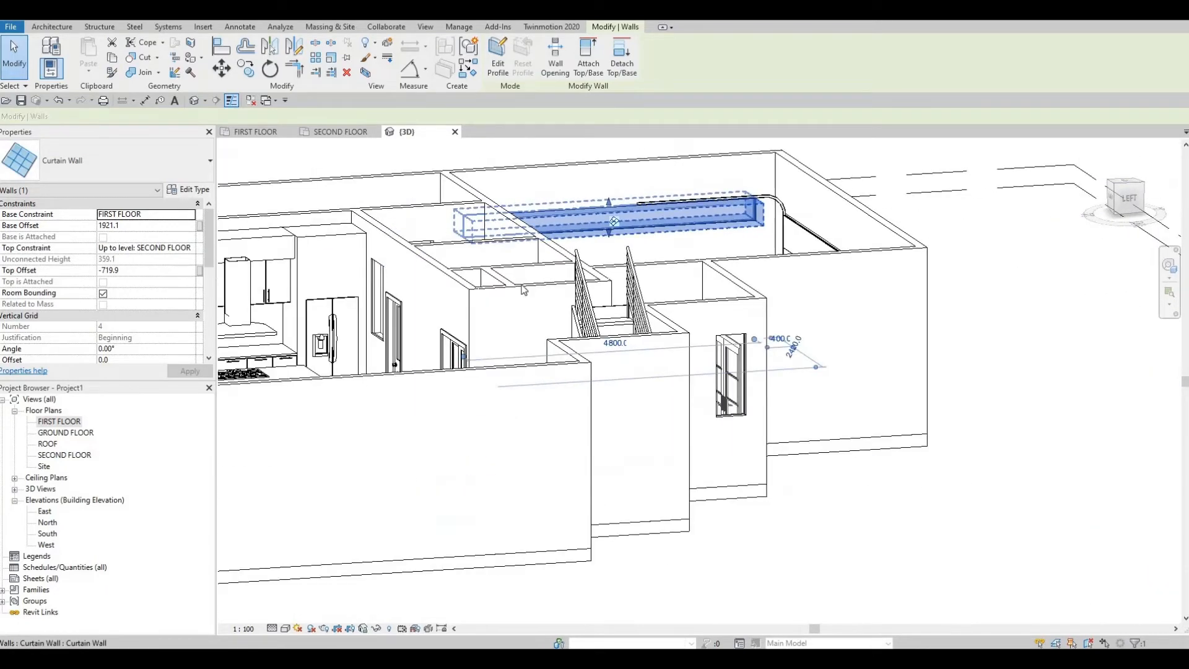
{"action": "middle_click_drag", "start_coordinate": [523, 289], "coordinate": [787, 337], "text": "shift"}
{"action": "key", "text": "Escape"}
{"action": "key", "text": "Escape"}
{"action": "scroll", "coordinate": [682, 372], "scroll_direction": "down", "scroll_amount": 2}
{"action": "scroll", "coordinate": [729, 302], "scroll_direction": "up", "scroll_amount": 1}
{"action": "scroll", "coordinate": [509, 249], "scroll_direction": "up", "scroll_amount": 2}
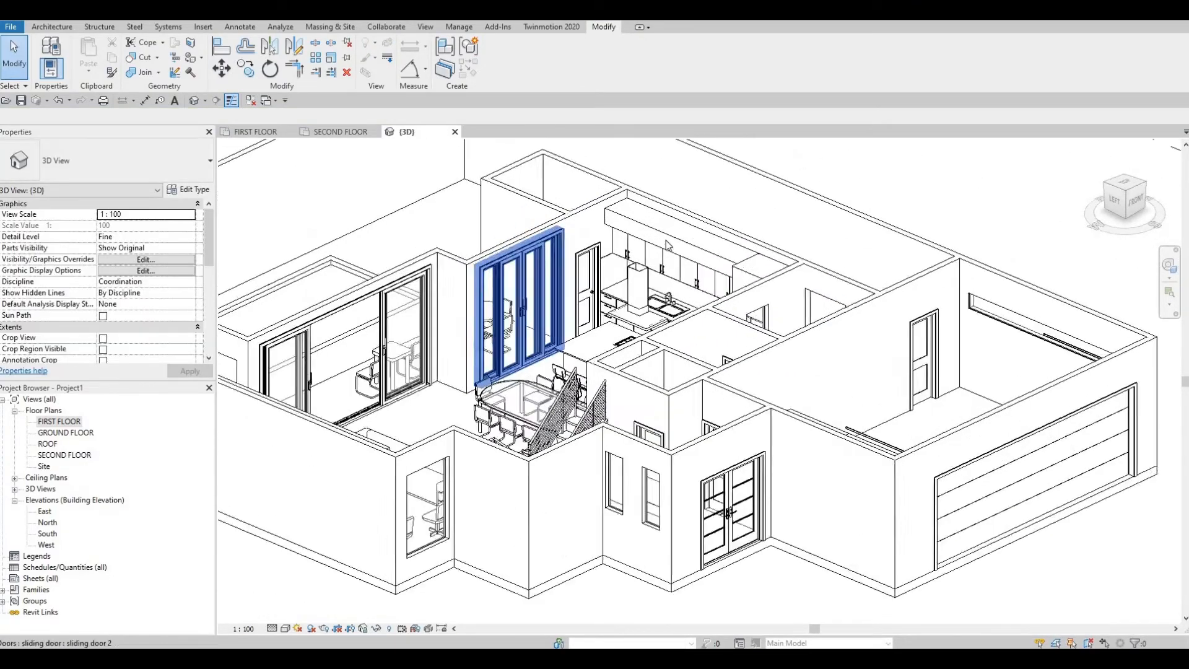
{"action": "scroll", "coordinate": [667, 244], "scroll_direction": "down", "scroll_amount": 5}
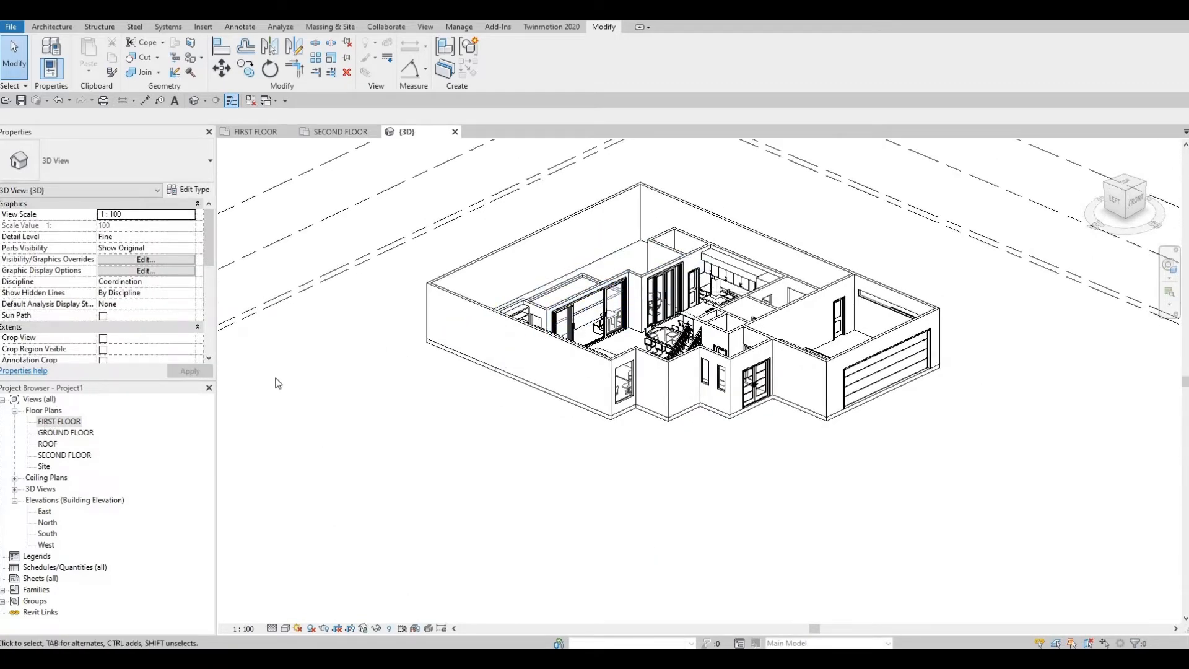
{"action": "middle_click_drag", "start_coordinate": [489, 334], "coordinate": [421, 486]}
Step: Open the FIRST FLOOR plan and bring the Pool Ladder family into the project from the blocks folder in File Explorer
{"action": "scroll", "coordinate": [421, 485], "scroll_direction": "down", "scroll_amount": 2}
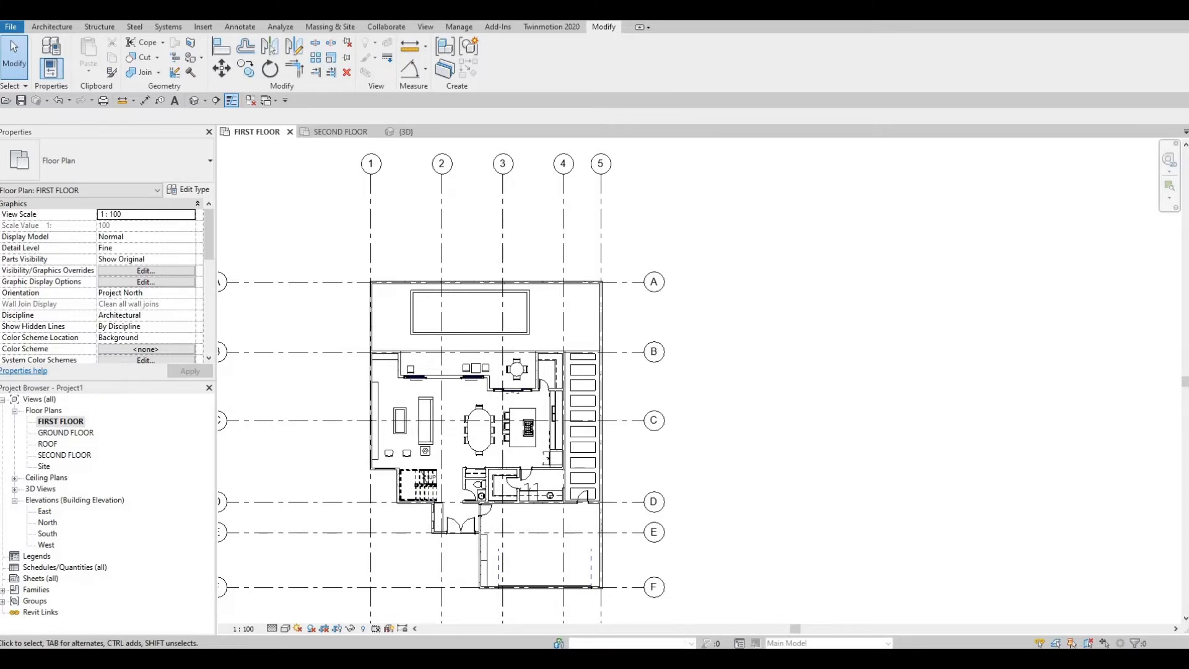
{"action": "mouse_move", "coordinate": [0, 252]}
{"action": "left_mouse_down"}
{"action": "mouse_move", "coordinate": [976, 334]}
{"action": "mouse_move", "coordinate": [970, 265]}
{"action": "left_mouse_up"}
{"action": "left_click", "coordinate": [887, 438]}
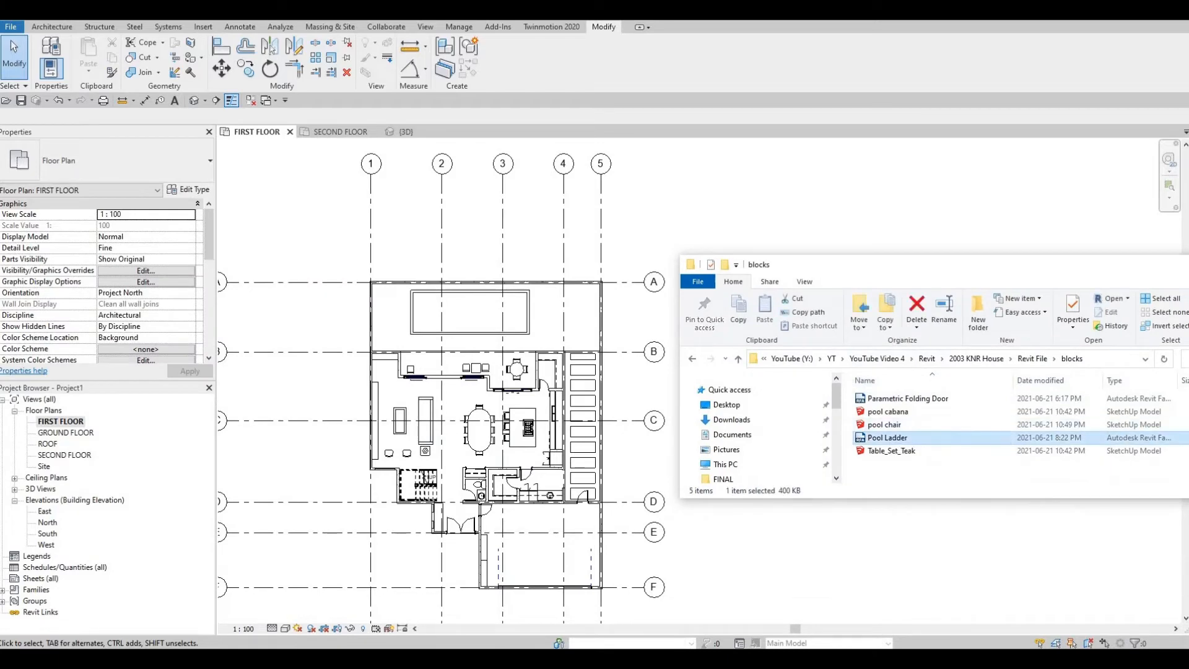
{"action": "left_click_drag", "start_coordinate": [887, 437], "coordinate": [458, 304]}
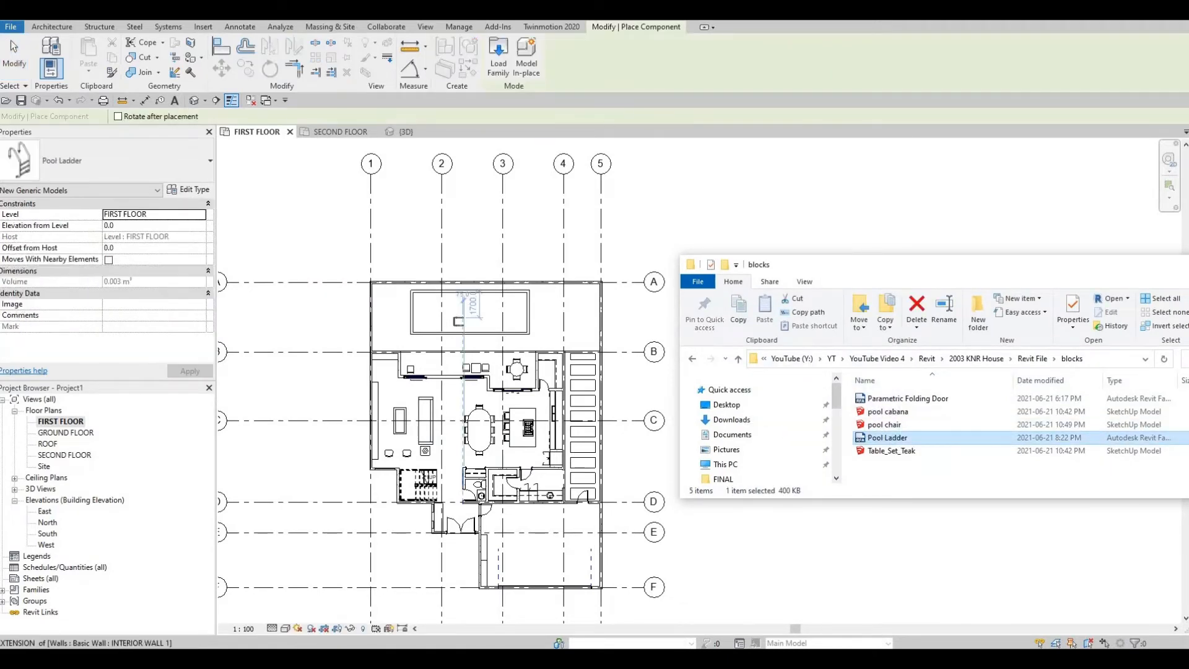
Step: Rotate the pool ladder to face into the pool, place it across the pool's south edge near the southeast corner, and end placement
{"action": "scroll", "coordinate": [442, 303], "scroll_direction": "up", "scroll_amount": 6}
{"action": "scroll", "coordinate": [481, 243], "scroll_direction": "up", "scroll_amount": 2}
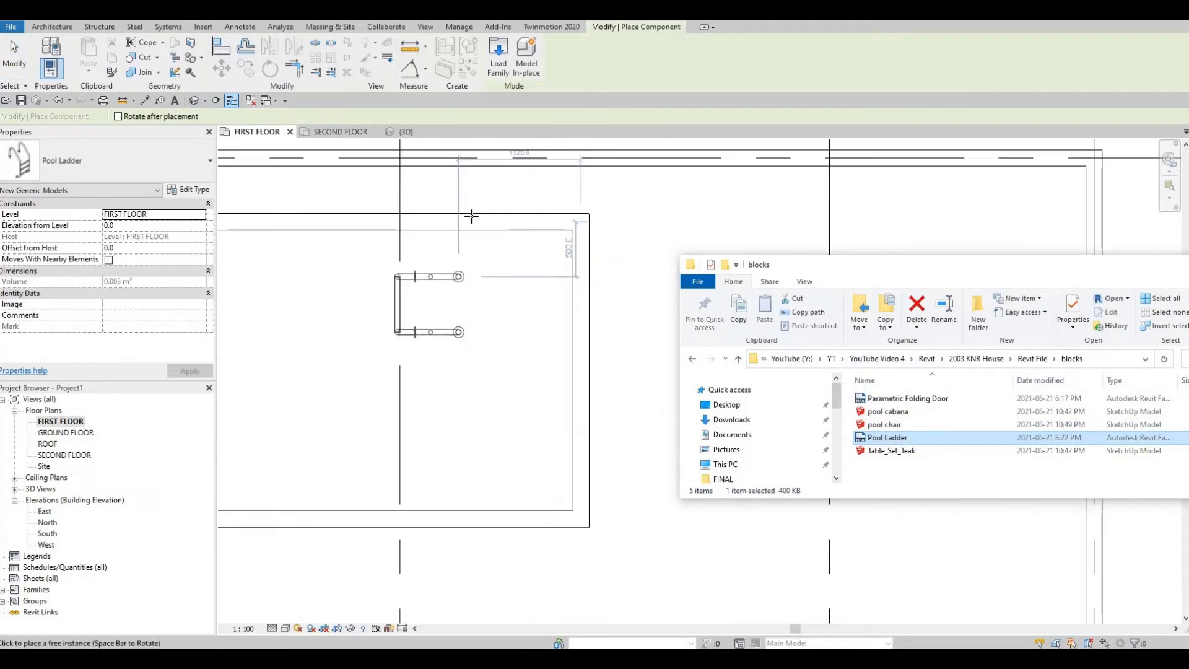
{"action": "scroll", "coordinate": [494, 238], "scroll_direction": "up", "scroll_amount": 3}
{"action": "middle_click_drag", "start_coordinate": [496, 255], "coordinate": [480, 240]}
{"action": "scroll", "coordinate": [579, 237], "scroll_direction": "down", "scroll_amount": 4}
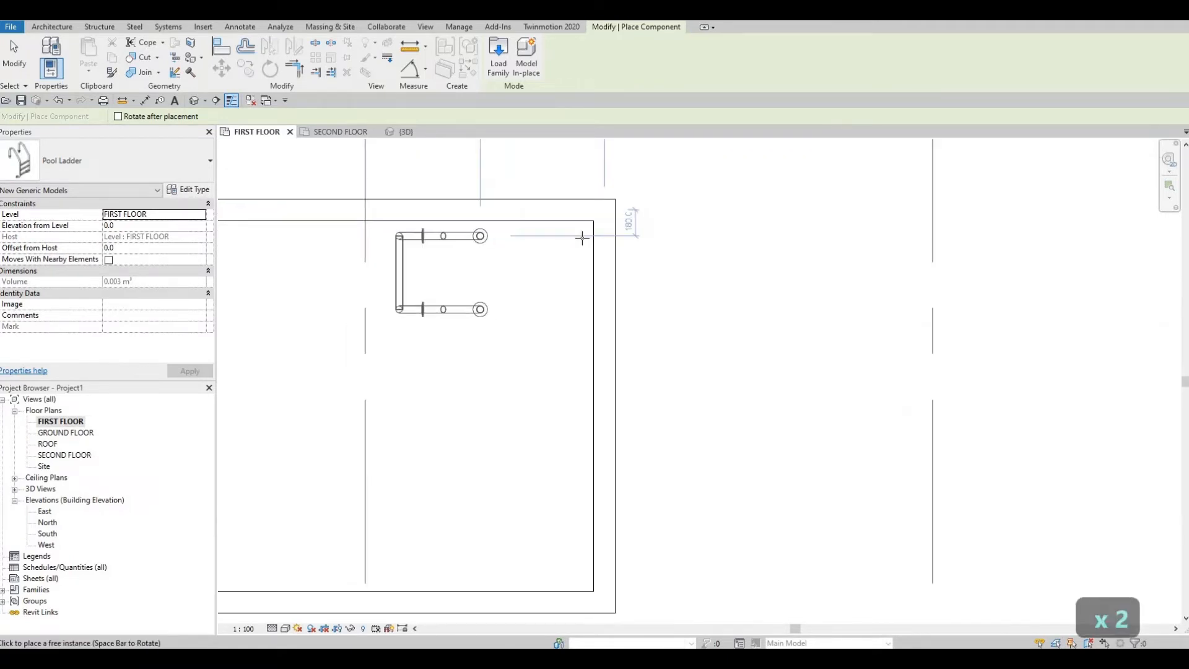
{"action": "middle_click_drag", "start_coordinate": [613, 283], "coordinate": [663, 250]}
{"action": "scroll", "coordinate": [576, 276], "scroll_direction": "down", "scroll_amount": 2}
{"action": "scroll", "coordinate": [537, 347], "scroll_direction": "down", "scroll_amount": 3}
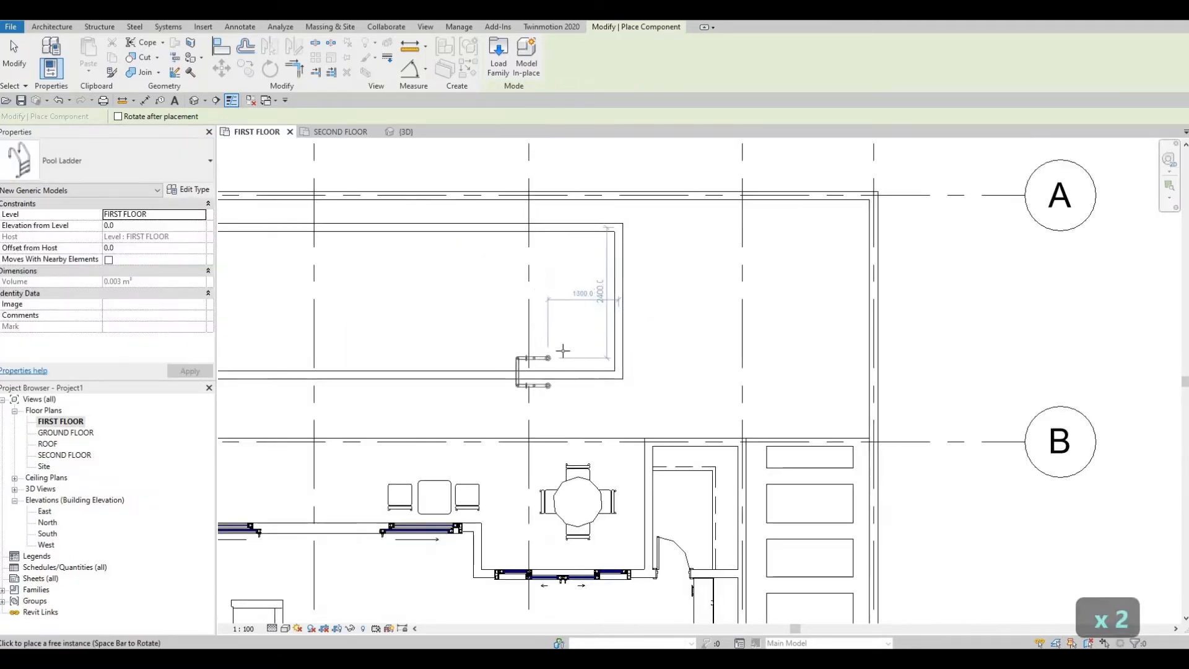
{"action": "scroll", "coordinate": [560, 369], "scroll_direction": "up", "scroll_amount": 2}
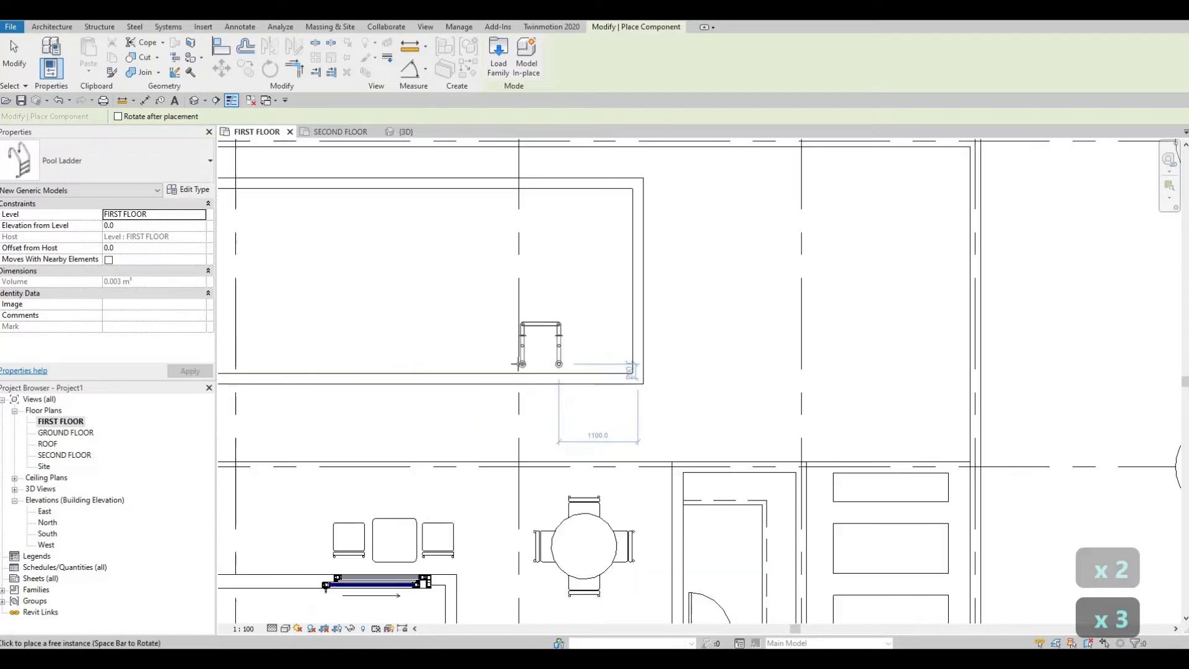
{"action": "middle_click_drag", "start_coordinate": [587, 390], "coordinate": [700, 392]}
{"action": "scroll", "coordinate": [603, 392], "scroll_direction": "down", "scroll_amount": 1}
{"action": "scroll", "coordinate": [699, 393], "scroll_direction": "up", "scroll_amount": 2}
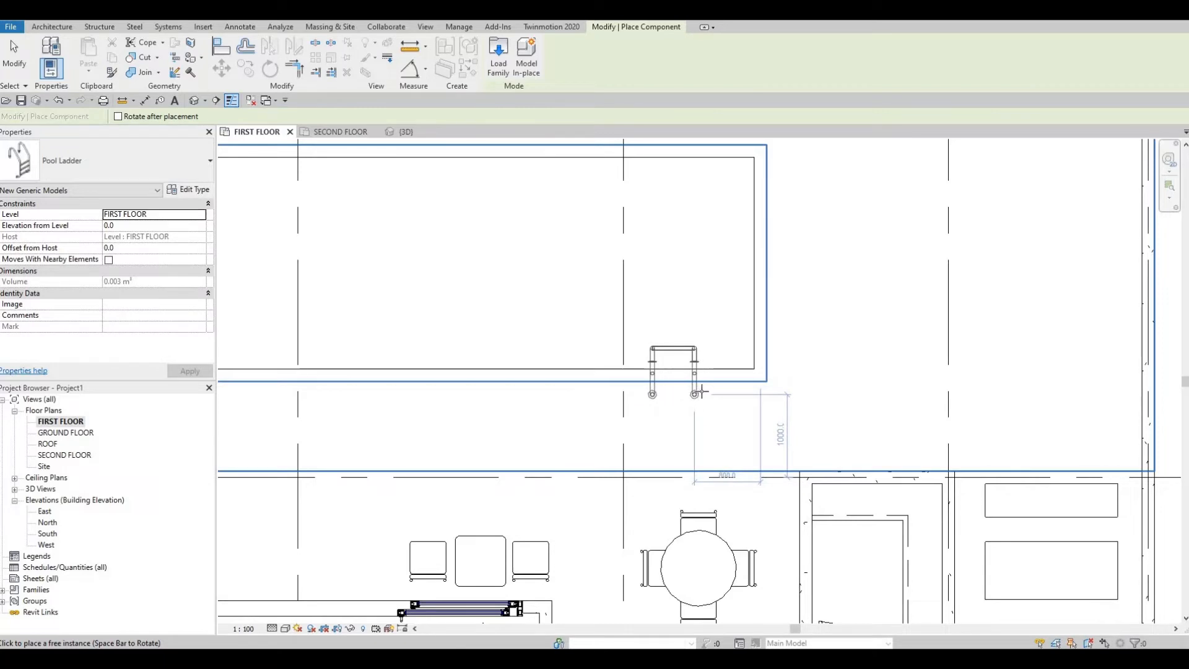
{"action": "key", "text": "Escape"}
{"action": "key", "text": "Escape"}
{"action": "key", "text": "Escape"}
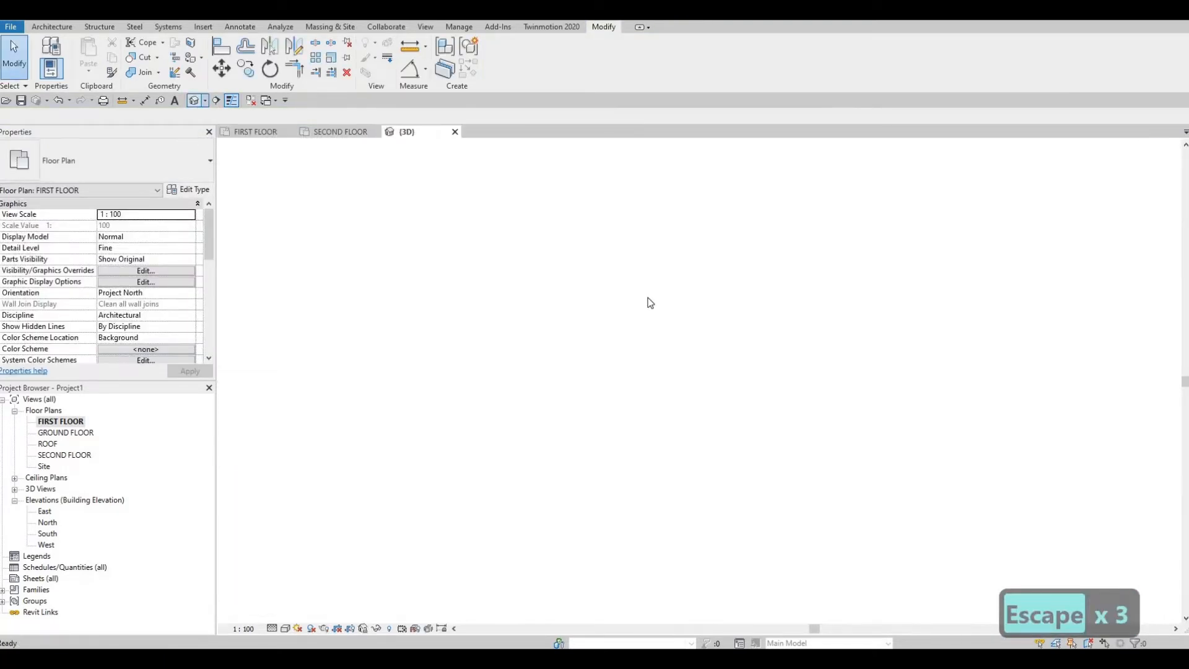
Step: Return to the 3D view at the pool ladder and switch the visual style to Realistic so the materials are displayed
{"action": "middle_click_drag", "start_coordinate": [627, 426], "coordinate": [618, 361], "text": "shift"}
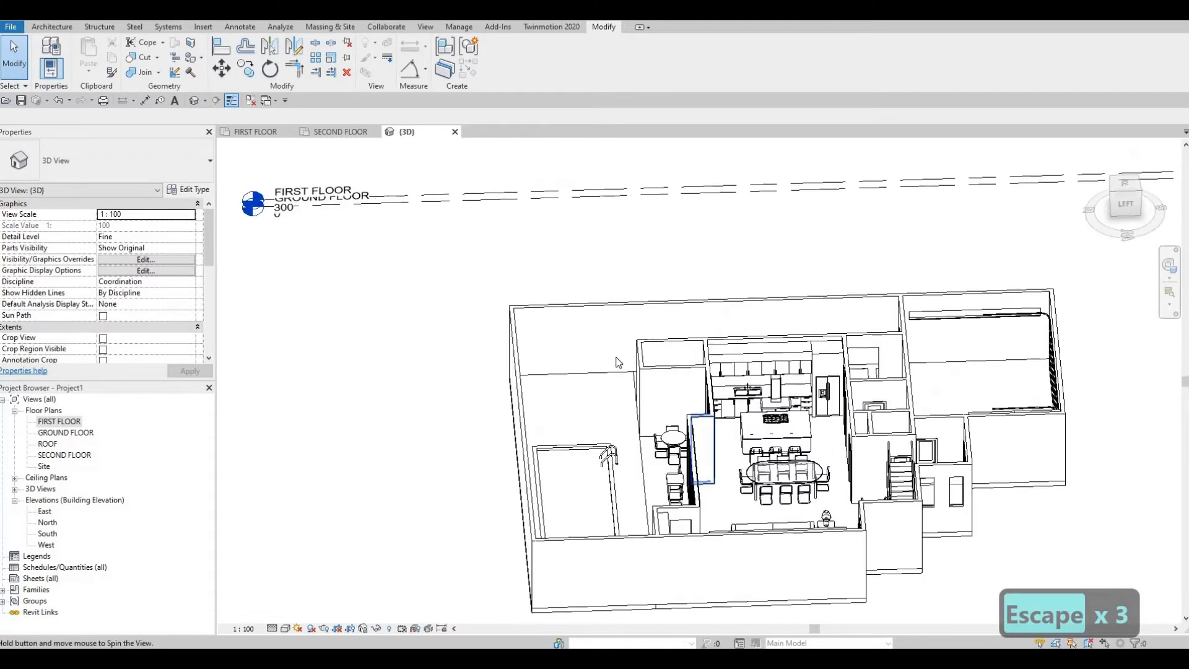
{"action": "middle_click_drag", "start_coordinate": [618, 452], "coordinate": [663, 370]}
{"action": "scroll", "coordinate": [626, 372], "scroll_direction": "up", "scroll_amount": 8}
{"action": "scroll", "coordinate": [648, 384], "scroll_direction": "up", "scroll_amount": 3}
{"action": "scroll", "coordinate": [662, 370], "scroll_direction": "down", "scroll_amount": 5}
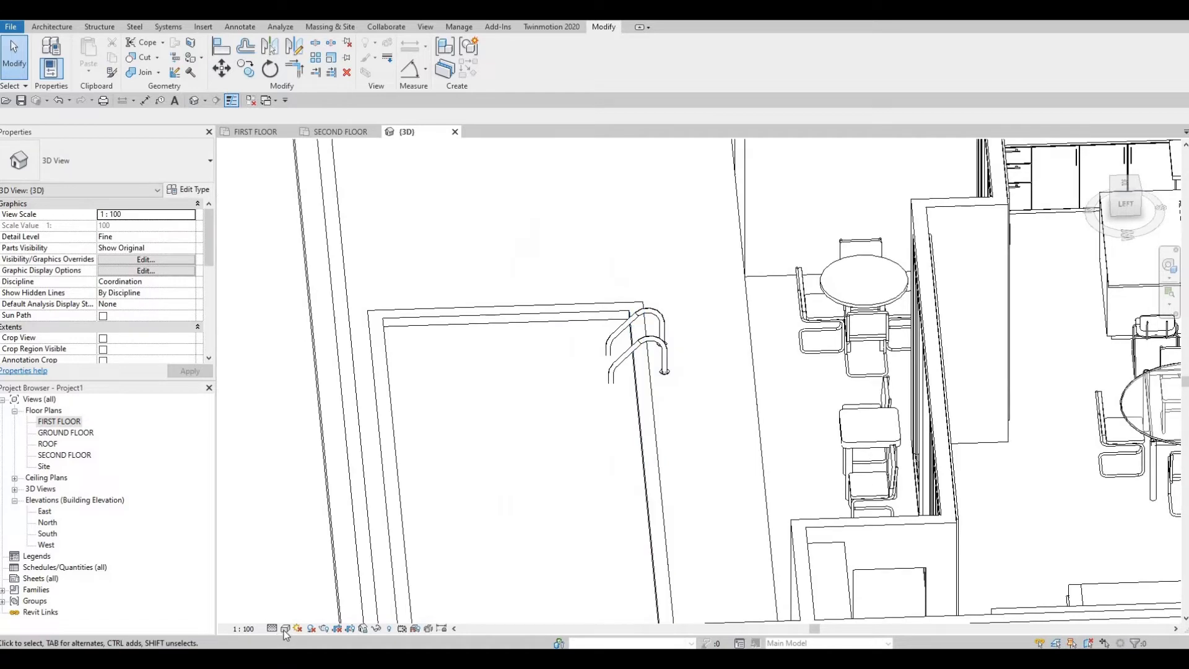
{"action": "left_click", "coordinate": [285, 628]}
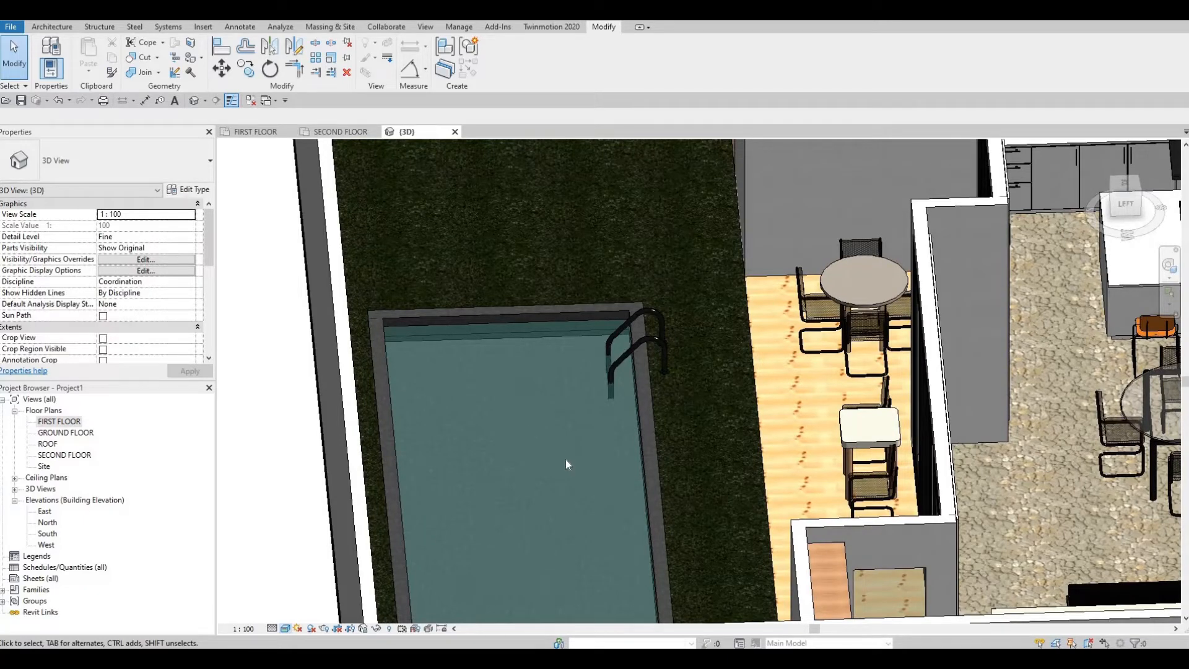
Step: Examine the pool ladder's position at the pool edge and the terrace furniture beside it
{"action": "middle_click_drag", "start_coordinate": [669, 486], "coordinate": [509, 187], "text": "shift"}
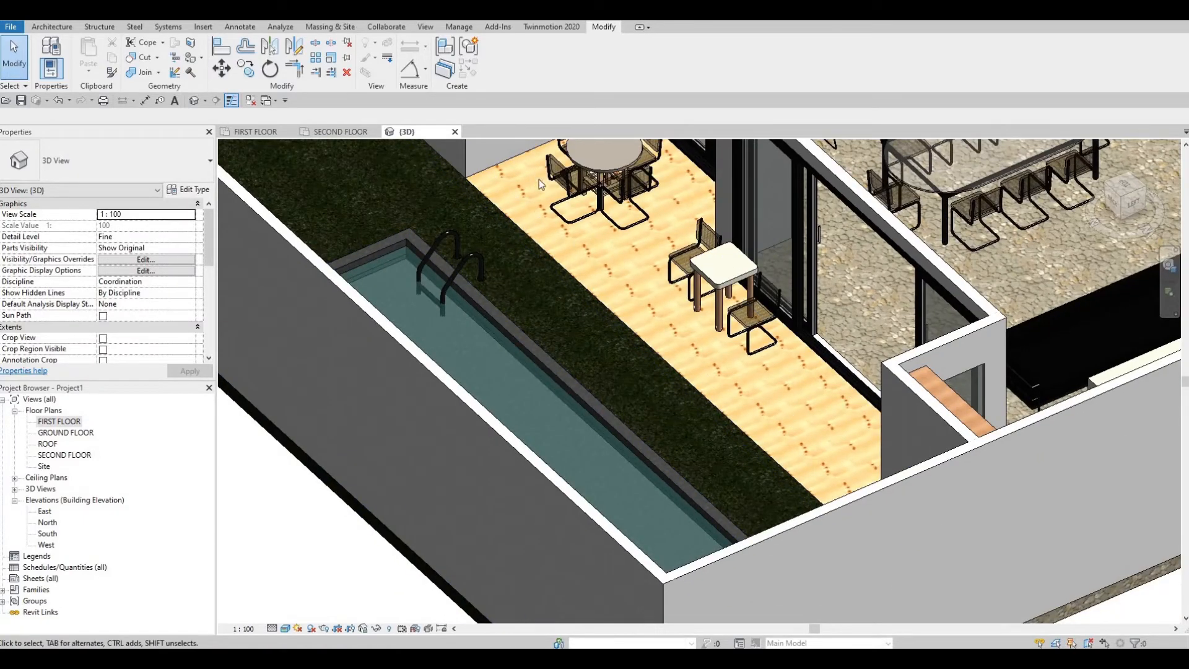
{"action": "middle_click_drag", "start_coordinate": [558, 179], "coordinate": [552, 256]}
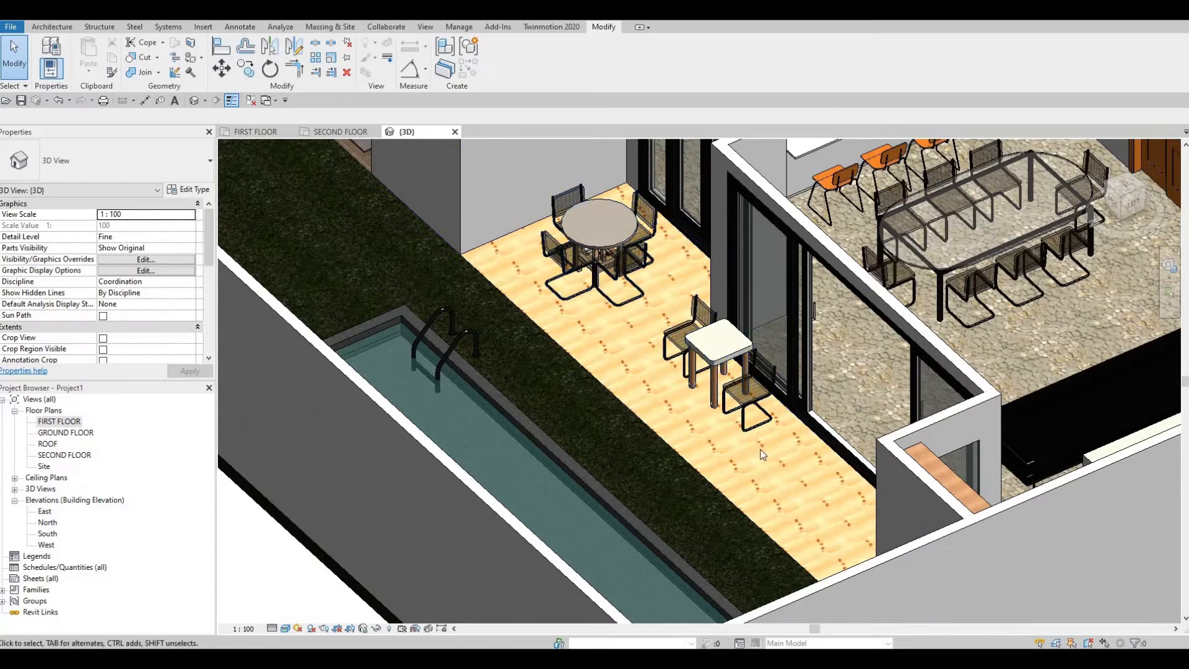
{"action": "left_click", "coordinate": [751, 396]}
{"action": "scroll", "coordinate": [472, 318], "scroll_direction": "up", "scroll_amount": 6}
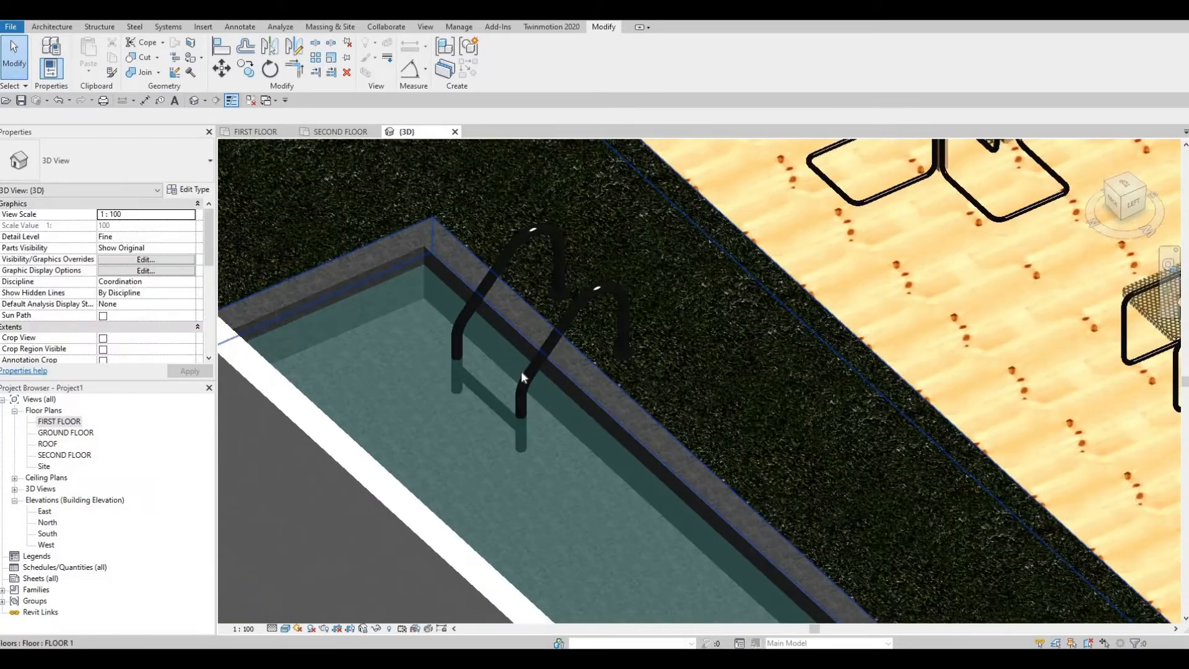
{"action": "scroll", "coordinate": [575, 314], "scroll_direction": "down", "scroll_amount": 5}
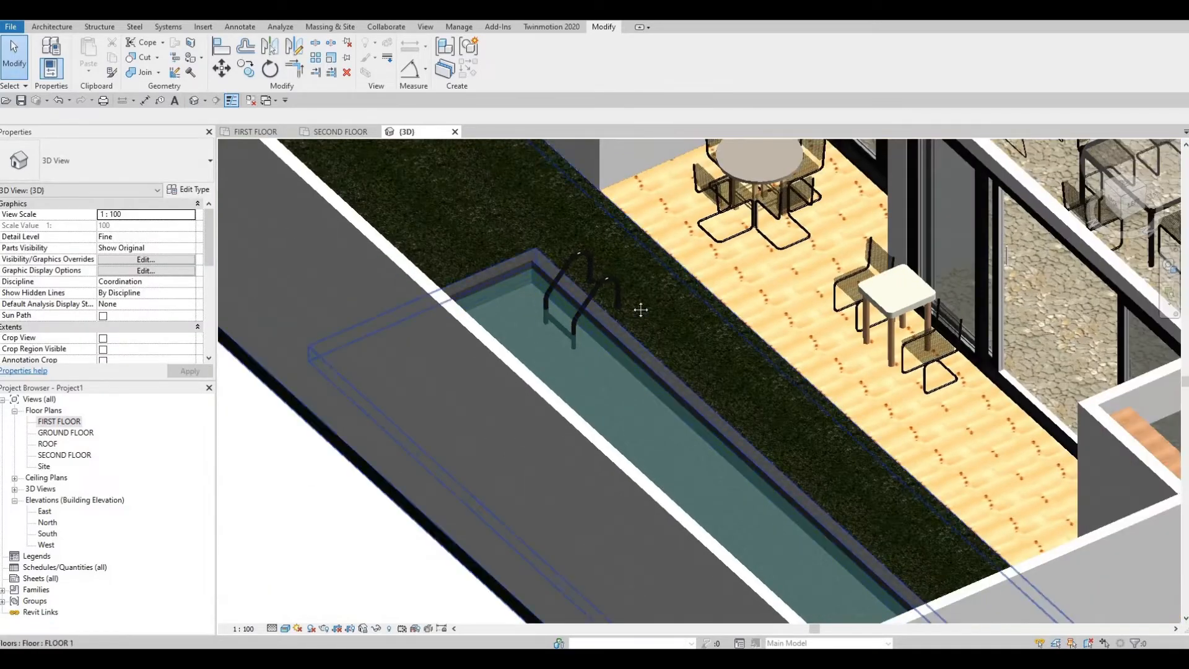
{"action": "scroll", "coordinate": [640, 309], "scroll_direction": "down", "scroll_amount": 3}
{"action": "scroll", "coordinate": [638, 373], "scroll_direction": "up", "scroll_amount": 2}
{"action": "scroll", "coordinate": [589, 353], "scroll_direction": "up", "scroll_amount": 3}
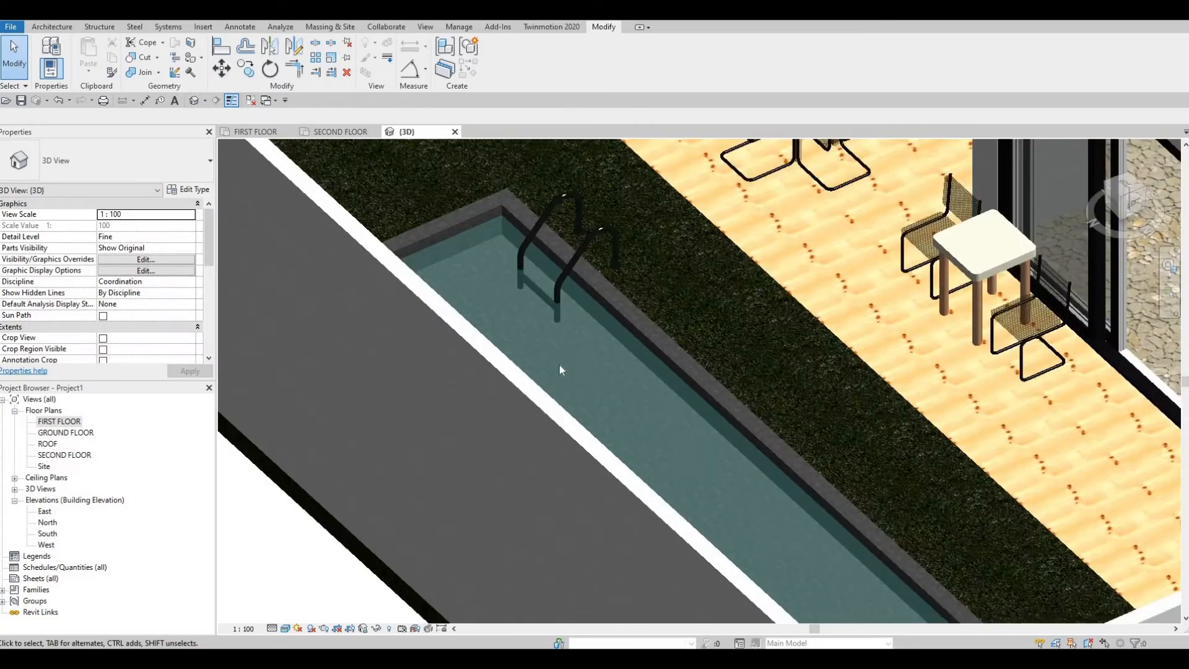
{"action": "scroll", "coordinate": [548, 356], "scroll_direction": "down", "scroll_amount": 1}
{"action": "scroll", "coordinate": [546, 348], "scroll_direction": "down", "scroll_amount": 3}
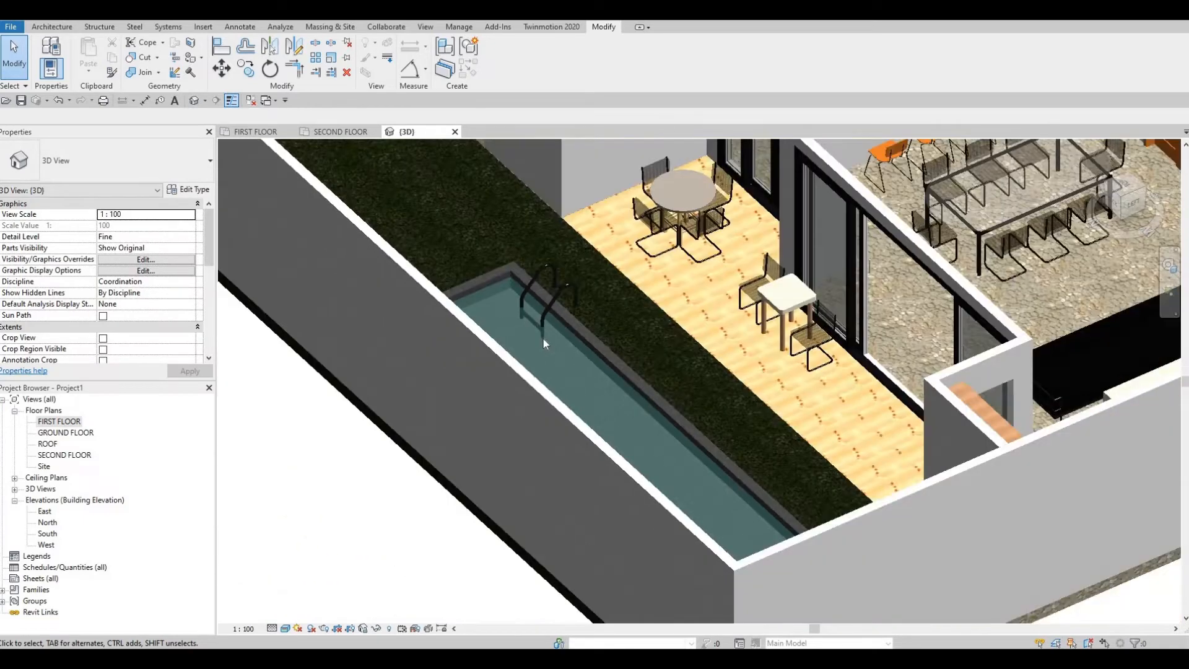
{"action": "scroll", "coordinate": [544, 339], "scroll_direction": "up", "scroll_amount": 2}
{"action": "middle_click_drag", "start_coordinate": [562, 330], "coordinate": [564, 343]}
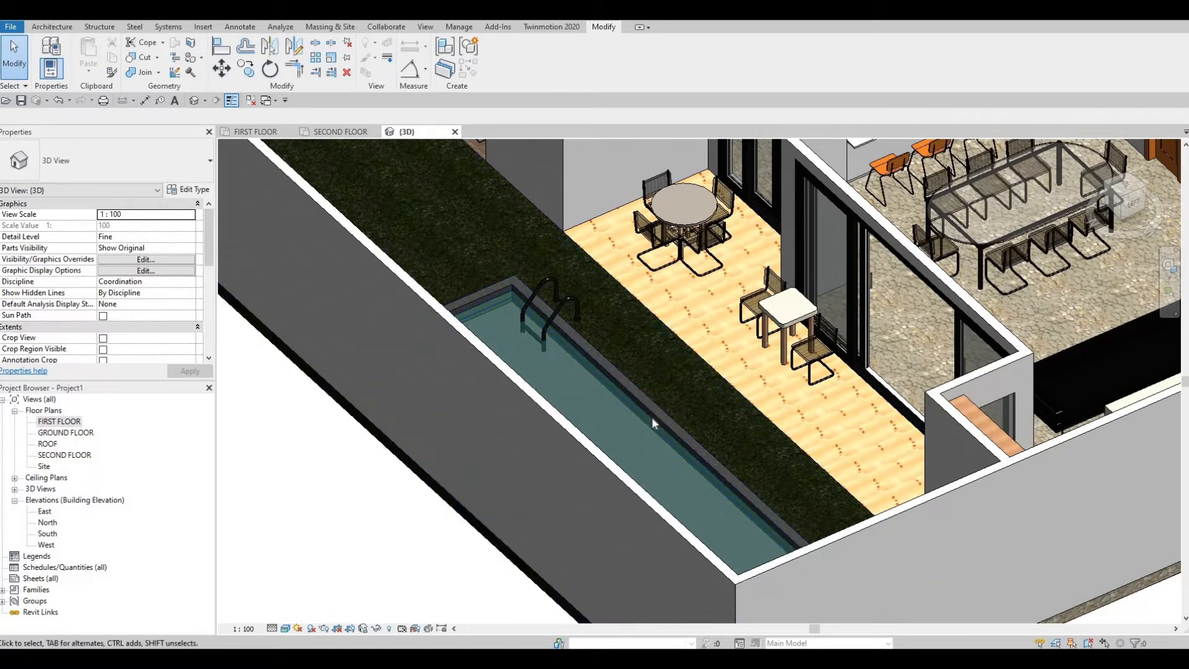
Step: Examine the paved side walkway with its stepping slabs and the terrace from behind the house
{"action": "middle_click_drag", "start_coordinate": [486, 311], "coordinate": [508, 415]}
{"action": "scroll", "coordinate": [593, 451], "scroll_direction": "down", "scroll_amount": 1}
{"action": "middle_click_drag", "start_coordinate": [594, 451], "coordinate": [389, 443]}
{"action": "middle_click_drag", "start_coordinate": [637, 451], "coordinate": [762, 457], "text": "shift"}
{"action": "middle_click_drag", "start_coordinate": [537, 401], "coordinate": [312, 367]}
{"action": "scroll", "coordinate": [305, 323], "scroll_direction": "up", "scroll_amount": 2}
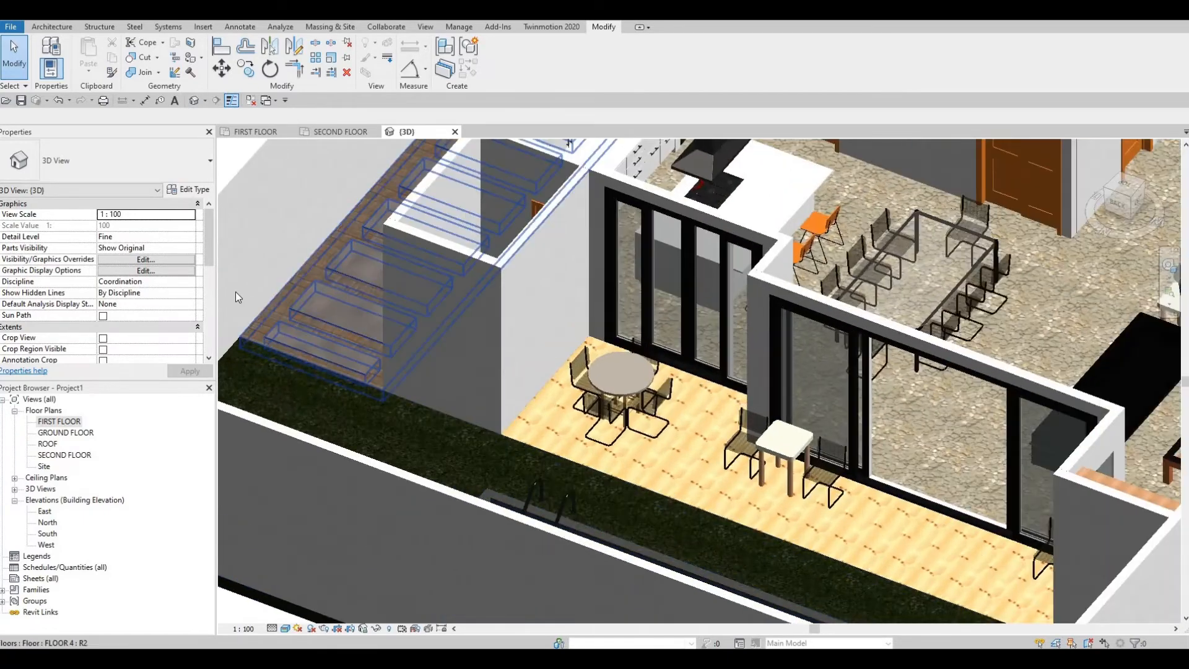
{"action": "scroll", "coordinate": [238, 293], "scroll_direction": "up", "scroll_amount": 3}
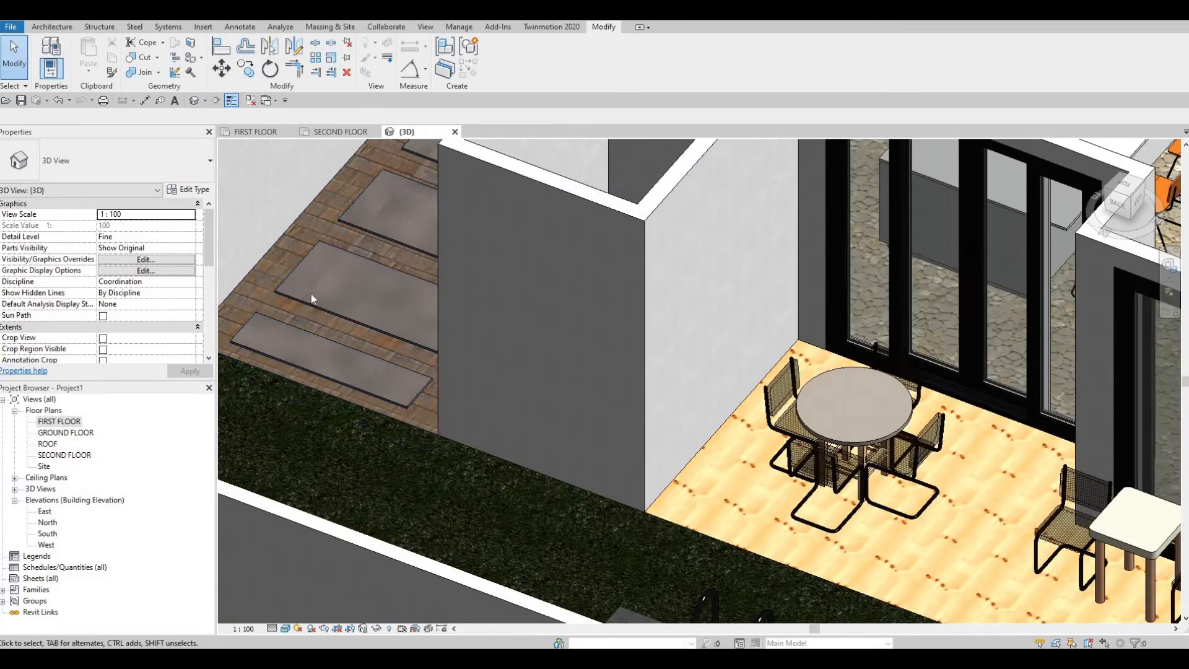
{"action": "middle_click_drag", "start_coordinate": [382, 418], "coordinate": [426, 420], "text": "shift"}
{"action": "scroll", "coordinate": [426, 420], "scroll_direction": "down", "scroll_amount": 2}
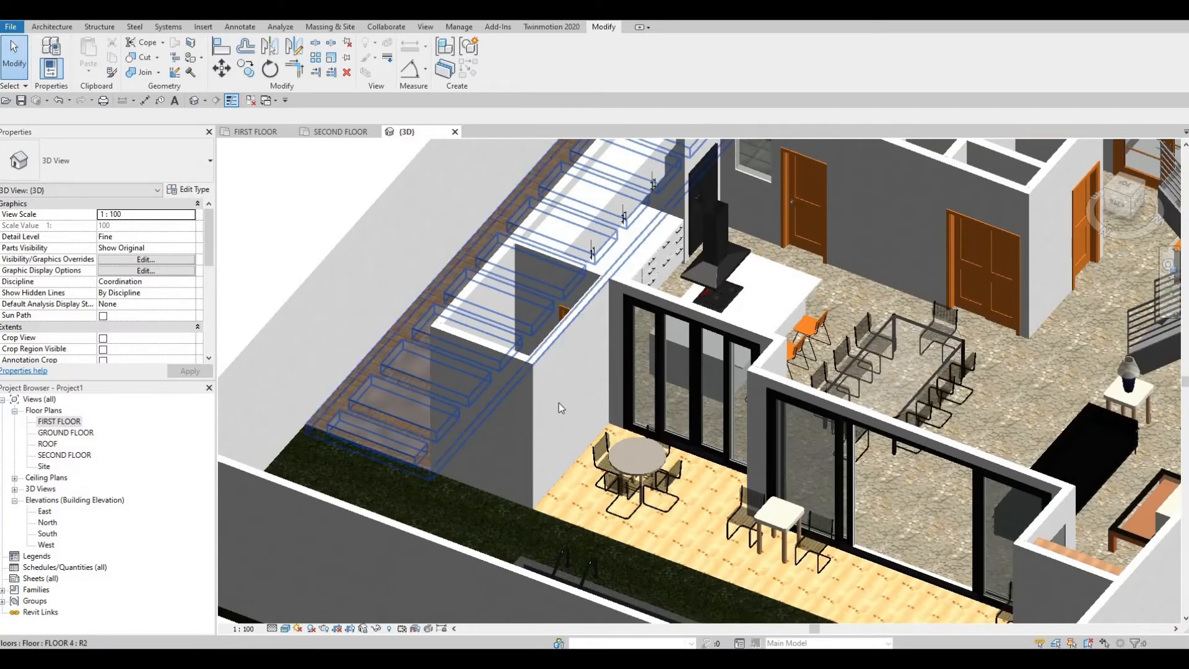
{"action": "middle_click_drag", "start_coordinate": [559, 402], "coordinate": [456, 392], "text": "shift"}
{"action": "middle_click_drag", "start_coordinate": [560, 424], "coordinate": [523, 446]}
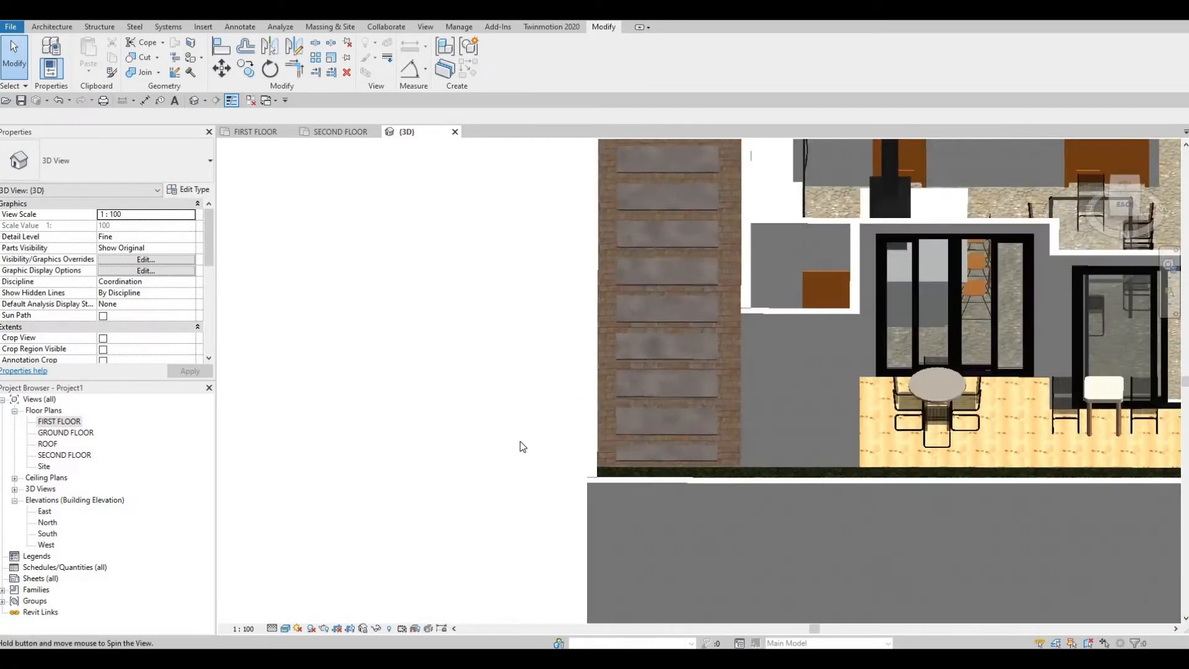
{"action": "middle_click_drag", "start_coordinate": [671, 181], "coordinate": [578, 343]}
{"action": "scroll", "coordinate": [637, 438], "scroll_direction": "up", "scroll_amount": 1}
{"action": "scroll", "coordinate": [578, 343], "scroll_direction": "down", "scroll_amount": 1}
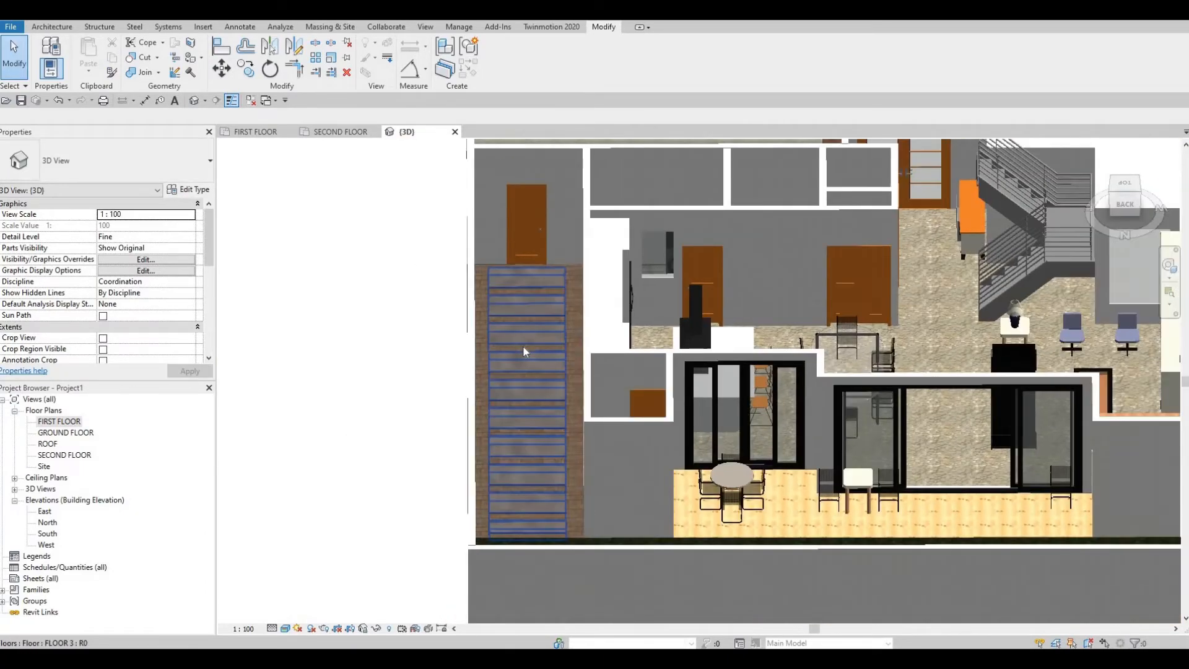
Step: Examine the interior from the living room and staircase to the kitchen island and dining table
{"action": "scroll", "coordinate": [613, 409], "scroll_direction": "down", "scroll_amount": 1}
{"action": "middle_click_drag", "start_coordinate": [613, 409], "coordinate": [397, 373]}
{"action": "scroll", "coordinate": [531, 374], "scroll_direction": "up", "scroll_amount": 2}
{"action": "middle_click_drag", "start_coordinate": [594, 340], "coordinate": [874, 260], "text": "shift"}
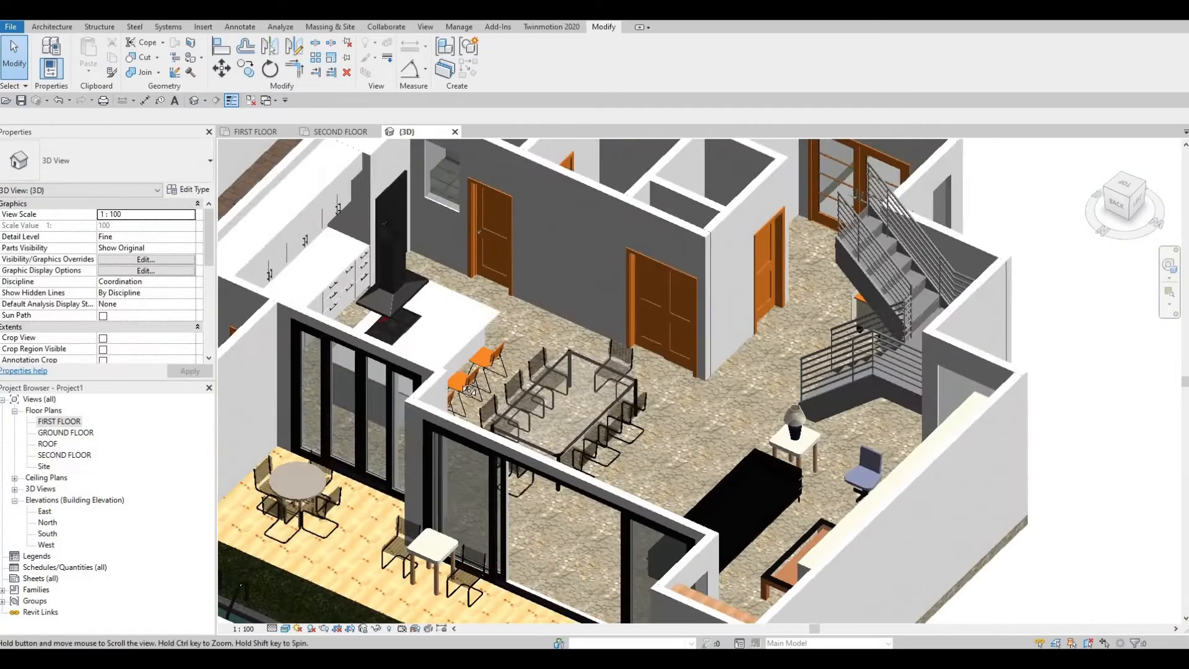
{"action": "middle_click_drag", "start_coordinate": [561, 371], "coordinate": [486, 372], "text": "shift"}
{"action": "middle_click_drag", "start_coordinate": [409, 371], "coordinate": [897, 358]}
{"action": "scroll", "coordinate": [626, 333], "scroll_direction": "up", "scroll_amount": 2}
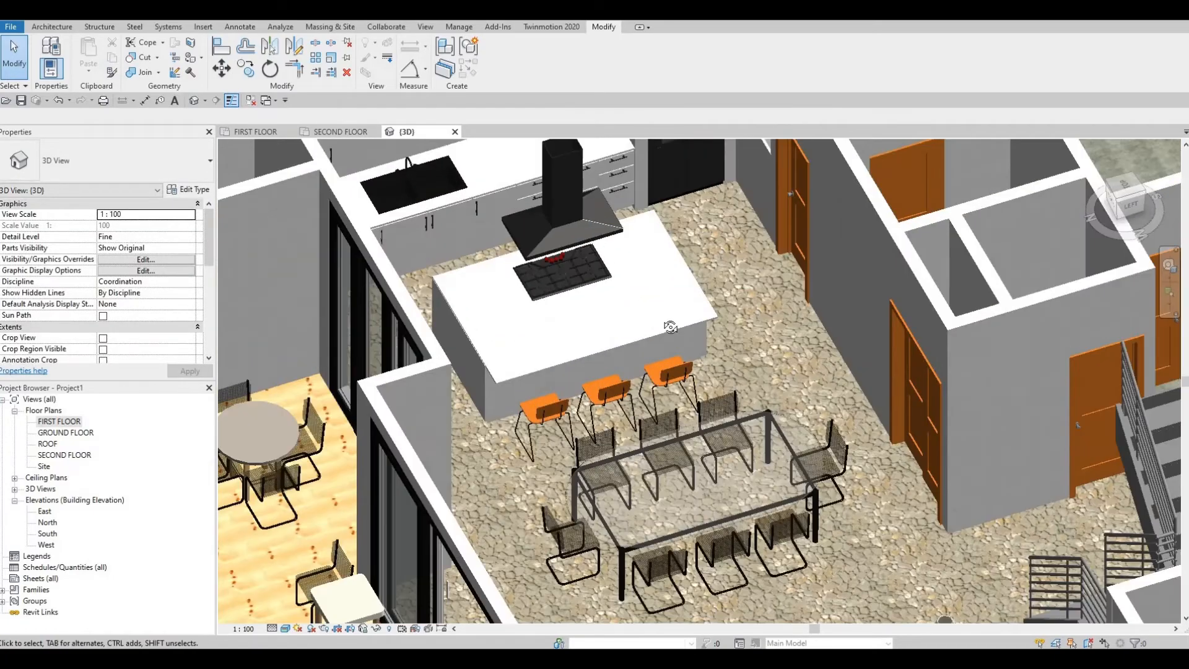
Step: Examine the interior from the kitchen island and dining table around to the staircase beside the living room
{"action": "middle_click_drag", "start_coordinate": [669, 324], "coordinate": [783, 333], "text": "shift"}
{"action": "middle_click_drag", "start_coordinate": [726, 421], "coordinate": [198, 446]}
{"action": "scroll", "coordinate": [612, 396], "scroll_direction": "down", "scroll_amount": 1}
{"action": "middle_click_drag", "start_coordinate": [1126, 356], "coordinate": [338, 595]}
{"action": "middle_click_drag", "start_coordinate": [337, 595], "coordinate": [396, 471], "text": "shift"}
{"action": "middle_click_drag", "start_coordinate": [397, 458], "coordinate": [431, 613]}
{"action": "scroll", "coordinate": [446, 392], "scroll_direction": "up", "scroll_amount": 2}
{"action": "scroll", "coordinate": [499, 361], "scroll_direction": "up", "scroll_amount": 2}
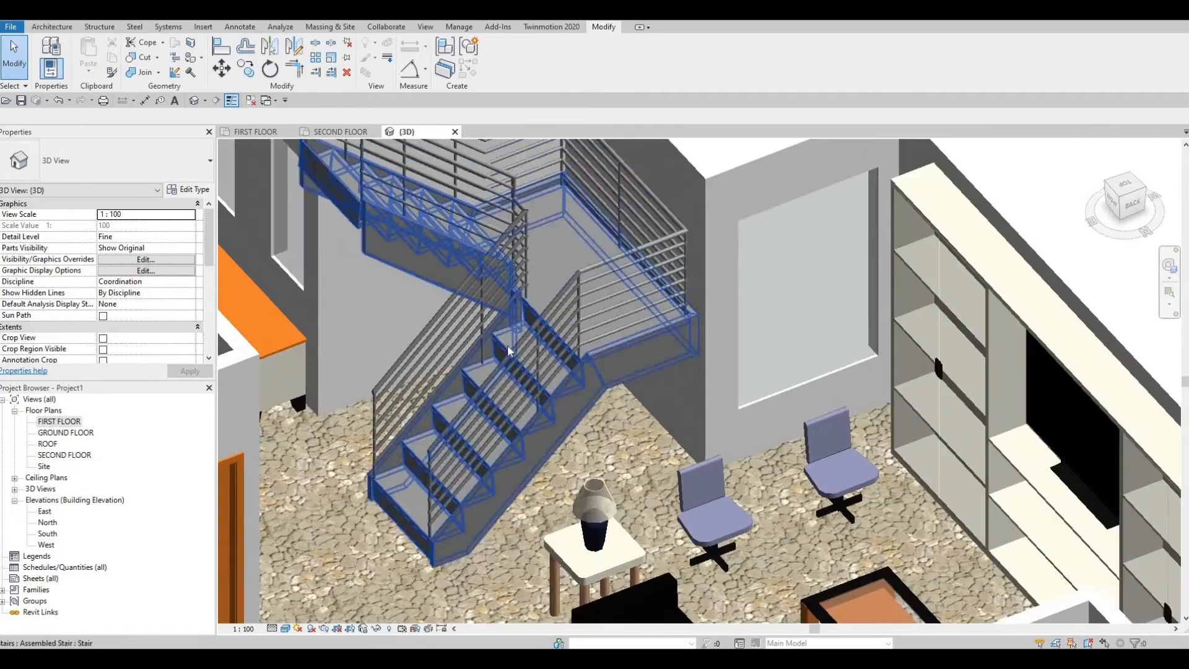
{"action": "left_click", "coordinate": [504, 355]}
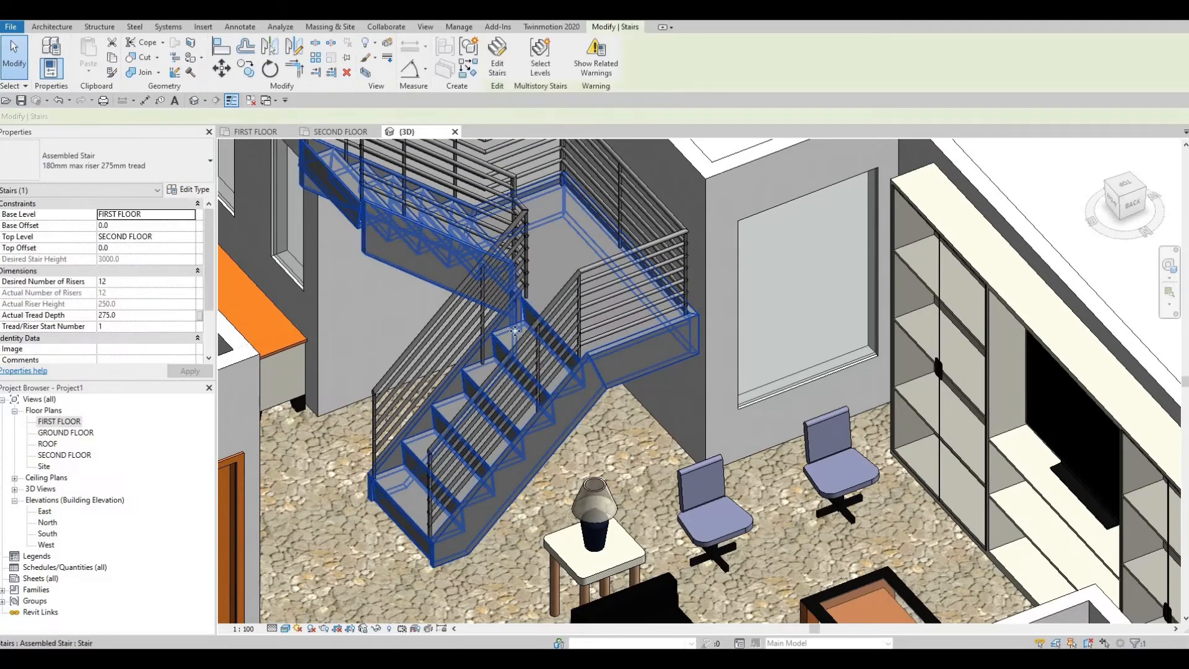
{"action": "middle_click_drag", "start_coordinate": [541, 304], "coordinate": [537, 352]}
{"action": "key", "text": "Escape"}
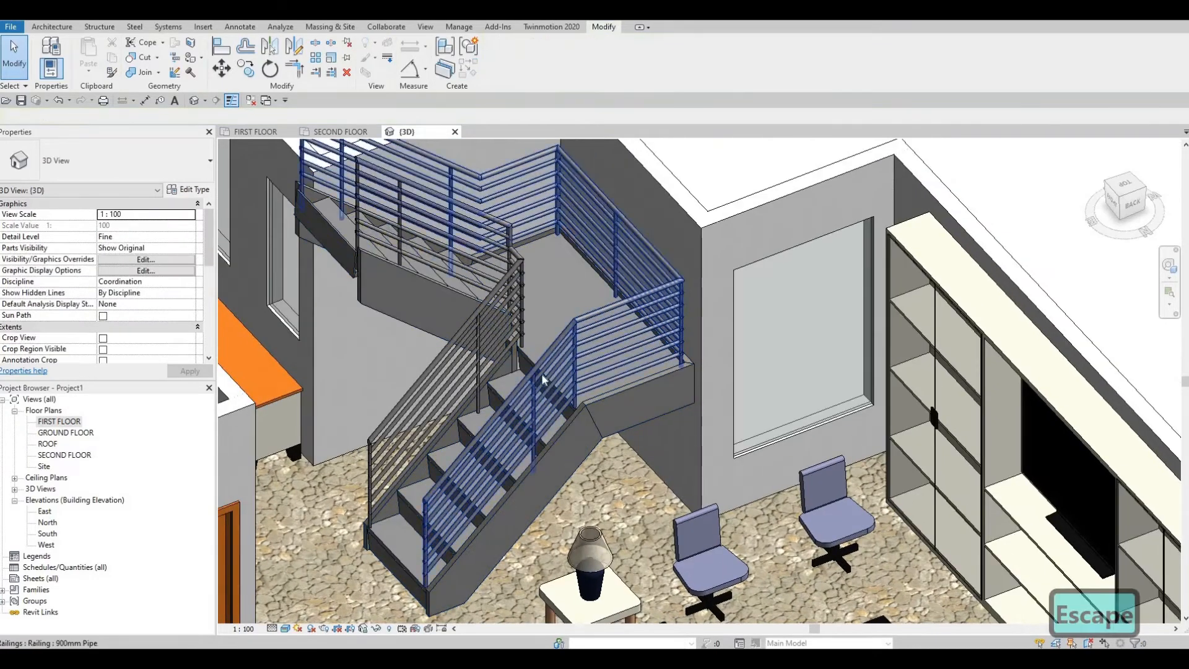
{"action": "left_click", "coordinate": [540, 373]}
{"action": "key", "text": "Escape"}
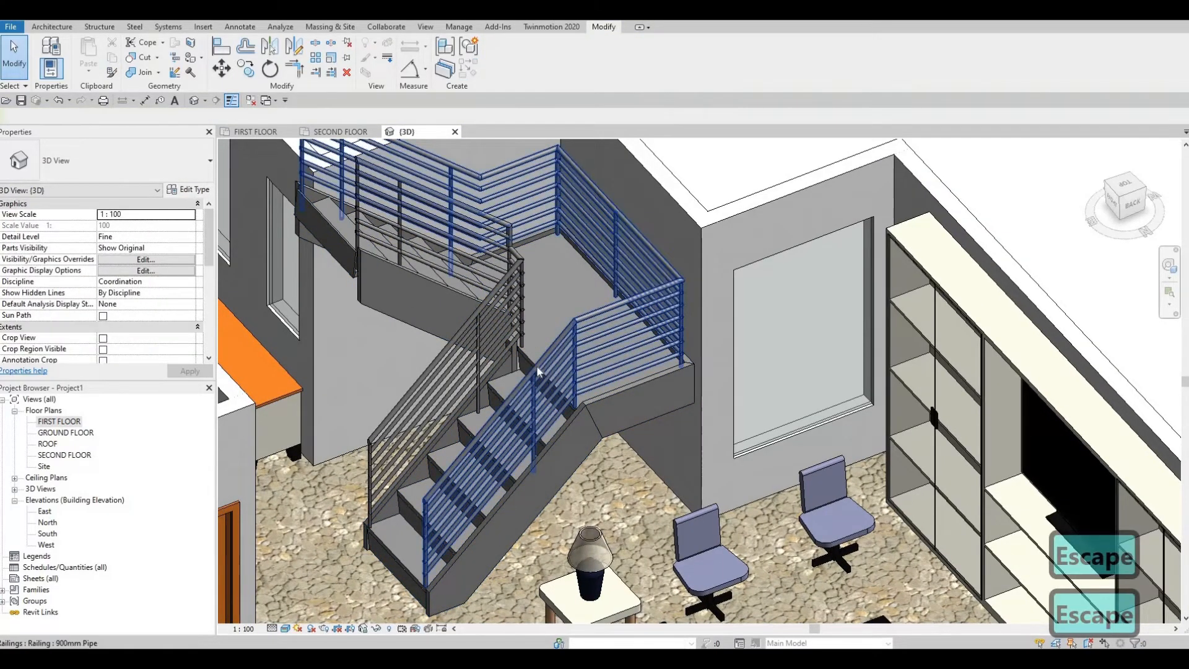
Step: Open the type properties of the assembled stair and go to its right support type setting
{"action": "left_click", "coordinate": [525, 301]}
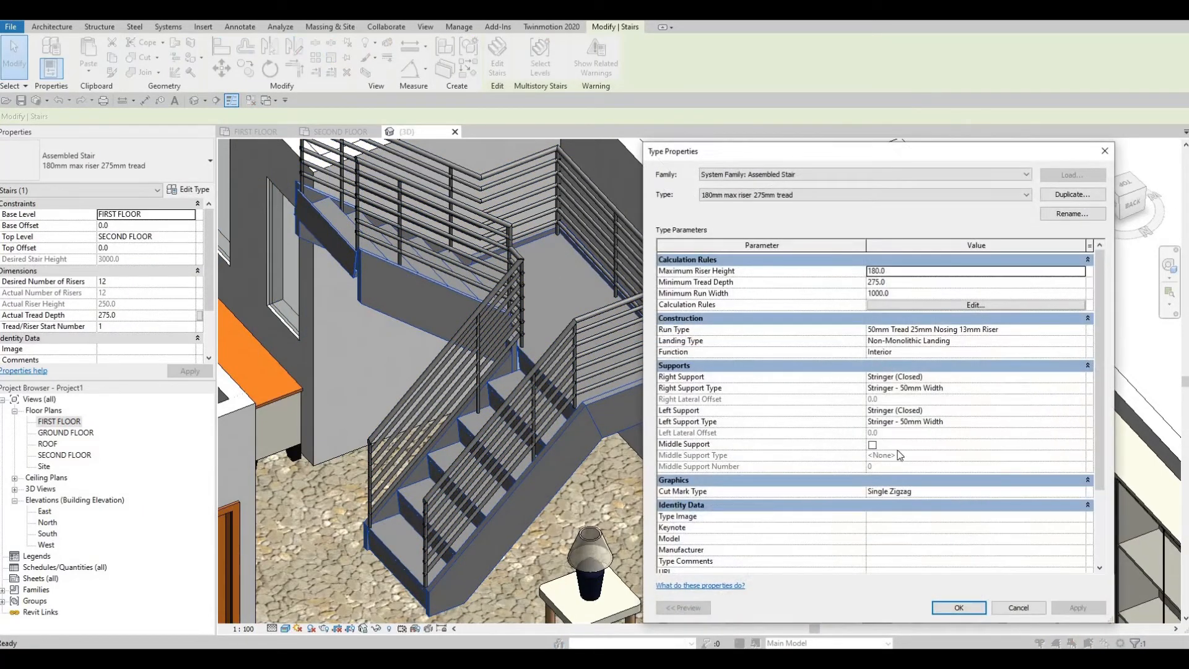
{"action": "scroll", "coordinate": [929, 431], "scroll_direction": "down", "scroll_amount": 3}
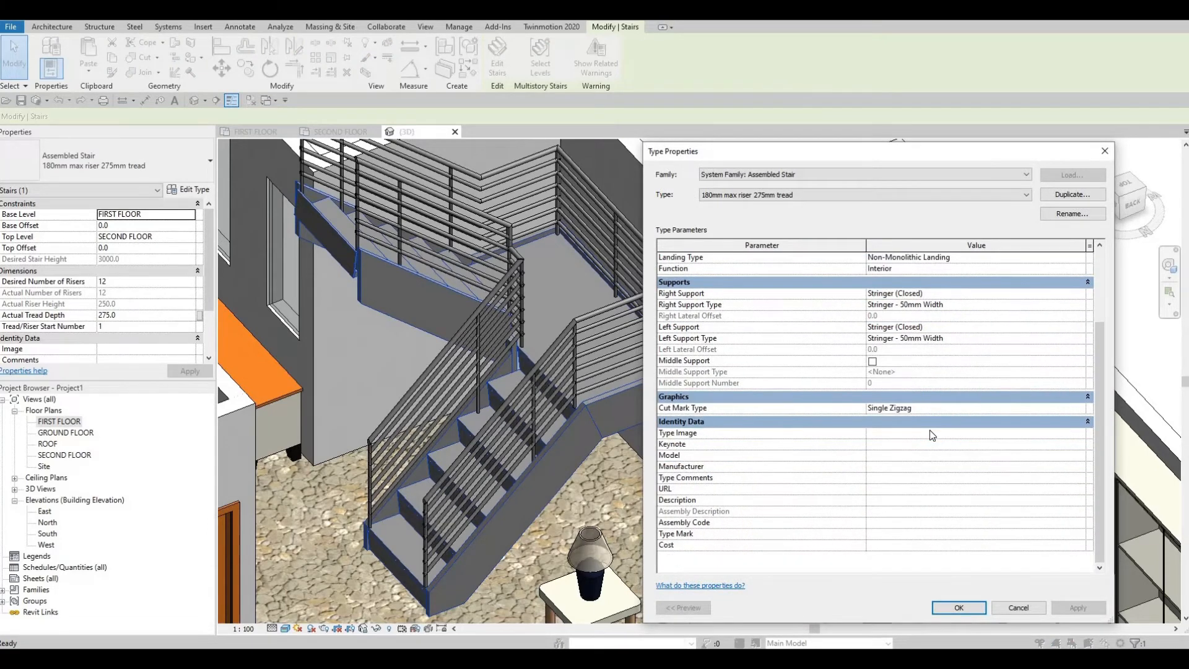
{"action": "scroll", "coordinate": [938, 406], "scroll_direction": "up", "scroll_amount": 3}
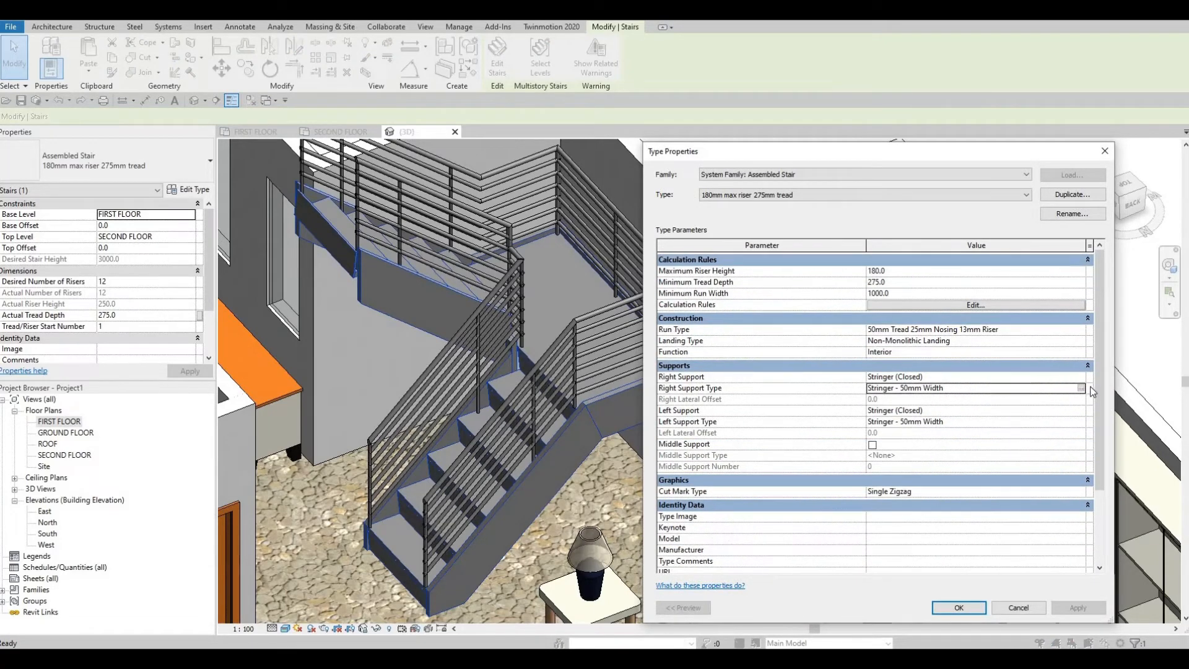
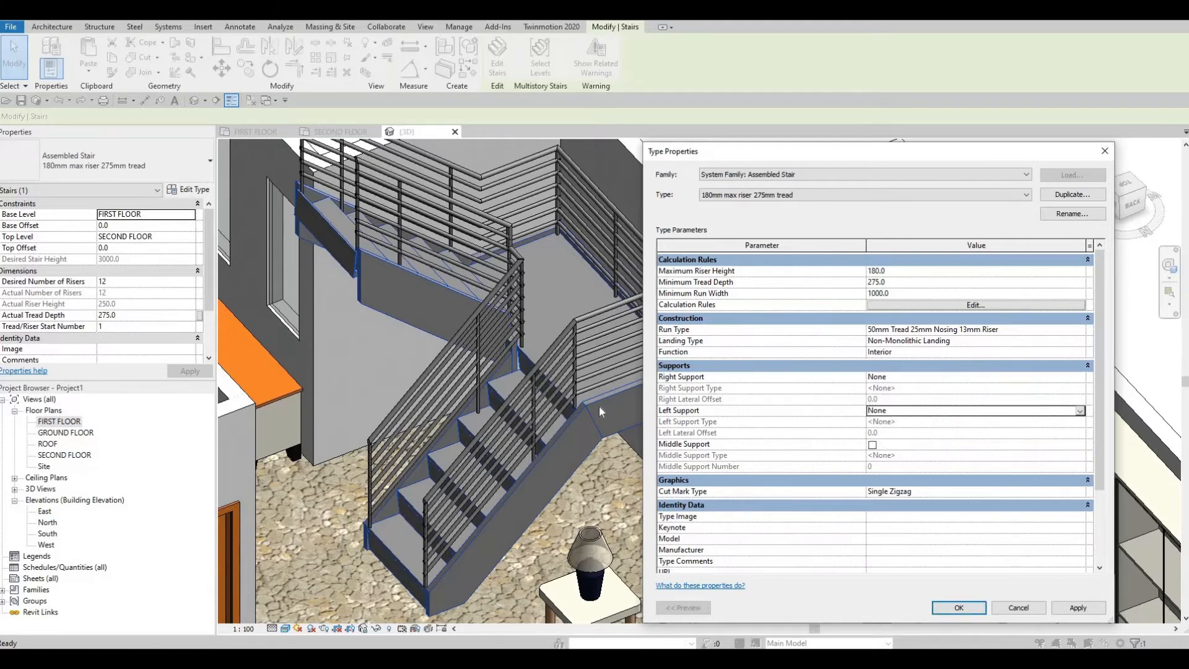
Step: Set the assembled stair's right and left supports to None and enable its middle support
{"action": "left_click", "coordinate": [1079, 607]}
{"action": "key", "text": "Return"}
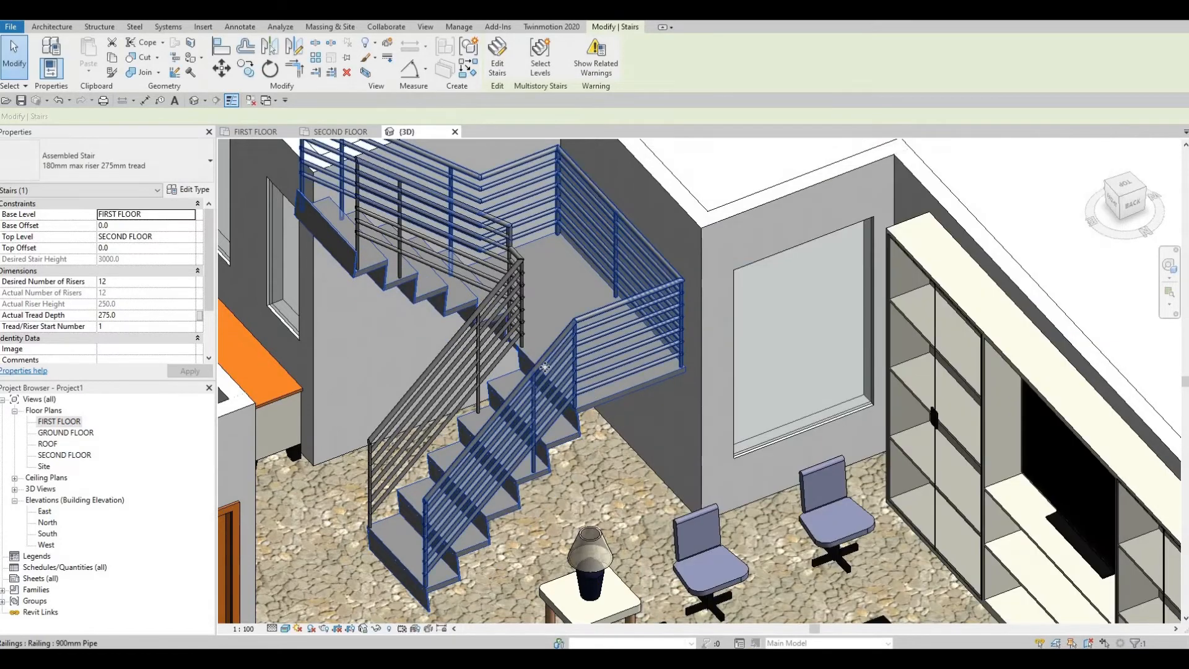
{"action": "middle_click_drag", "start_coordinate": [632, 336], "coordinate": [533, 358], "text": "shift"}
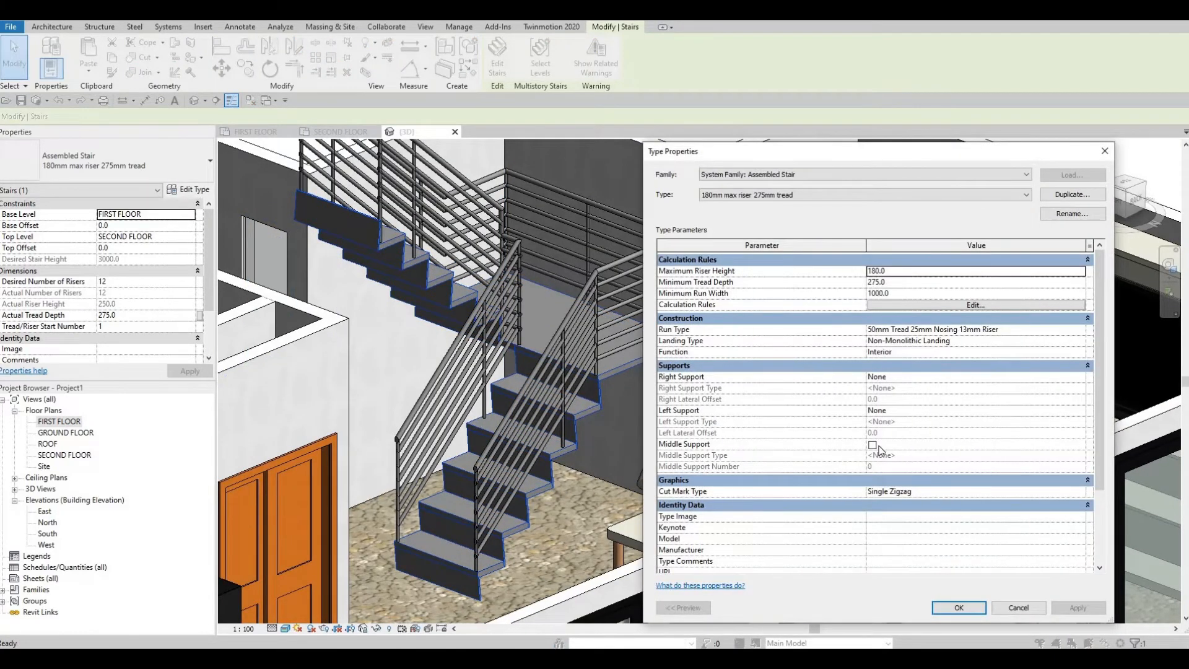
{"action": "left_click", "coordinate": [873, 445]}
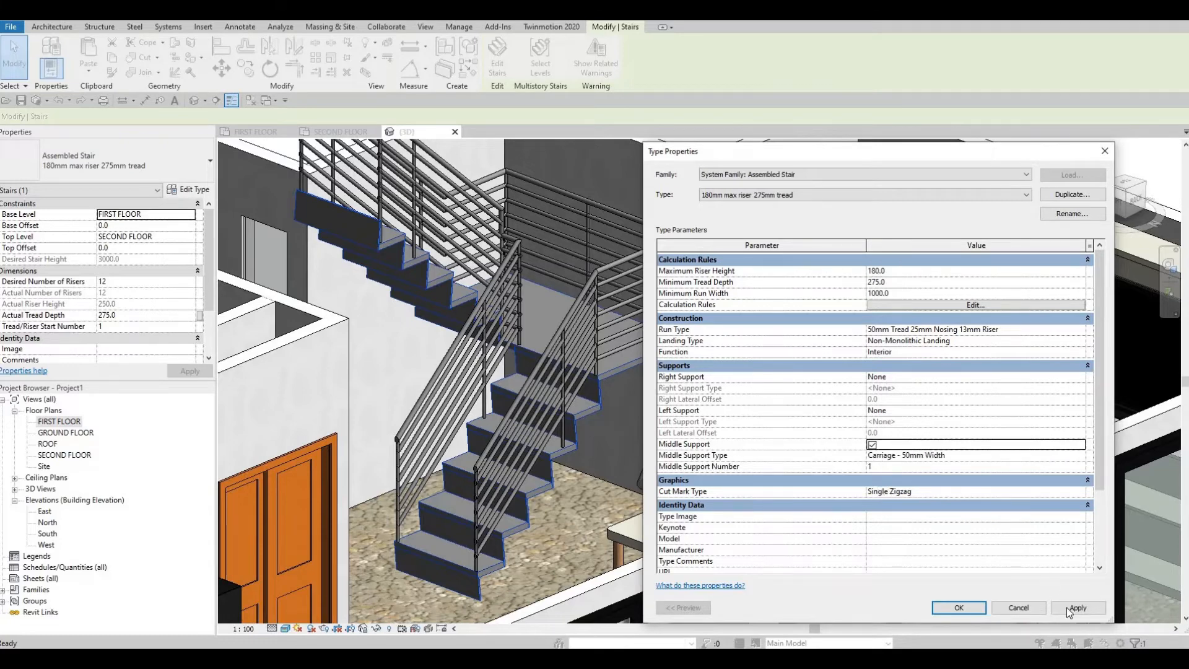
{"action": "left_click", "coordinate": [957, 605]}
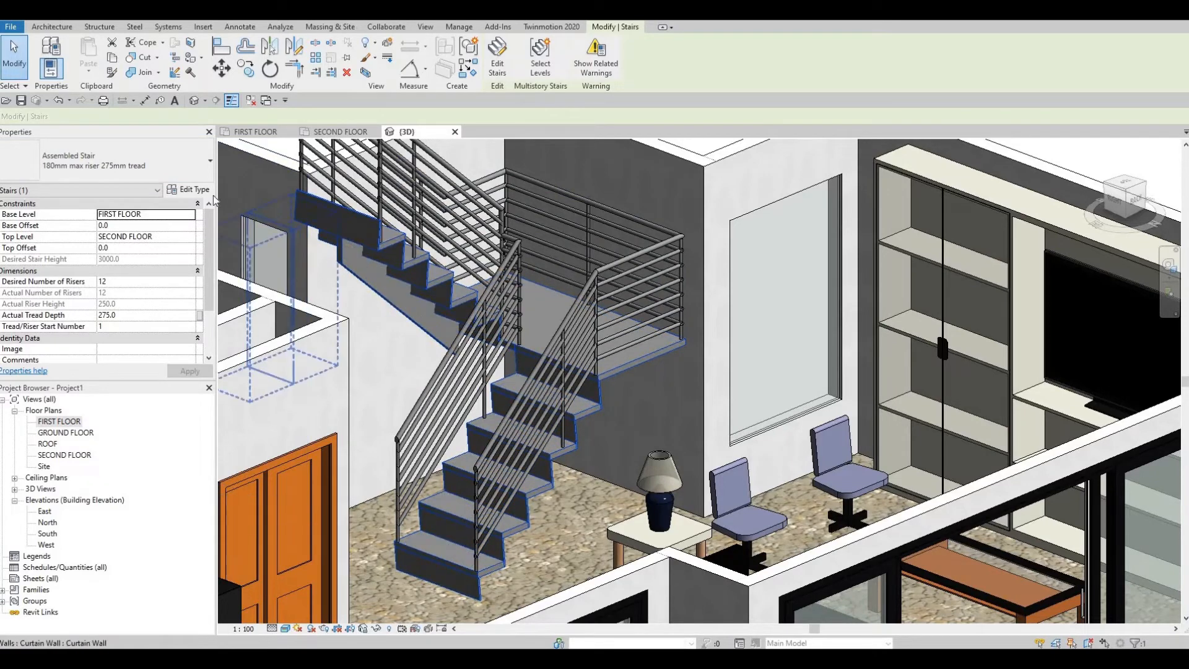
Step: Turn off the risers in the stair's run type, 50mm Tread 25mm Nosing 13mm Riser
{"action": "left_click", "coordinate": [189, 190]}
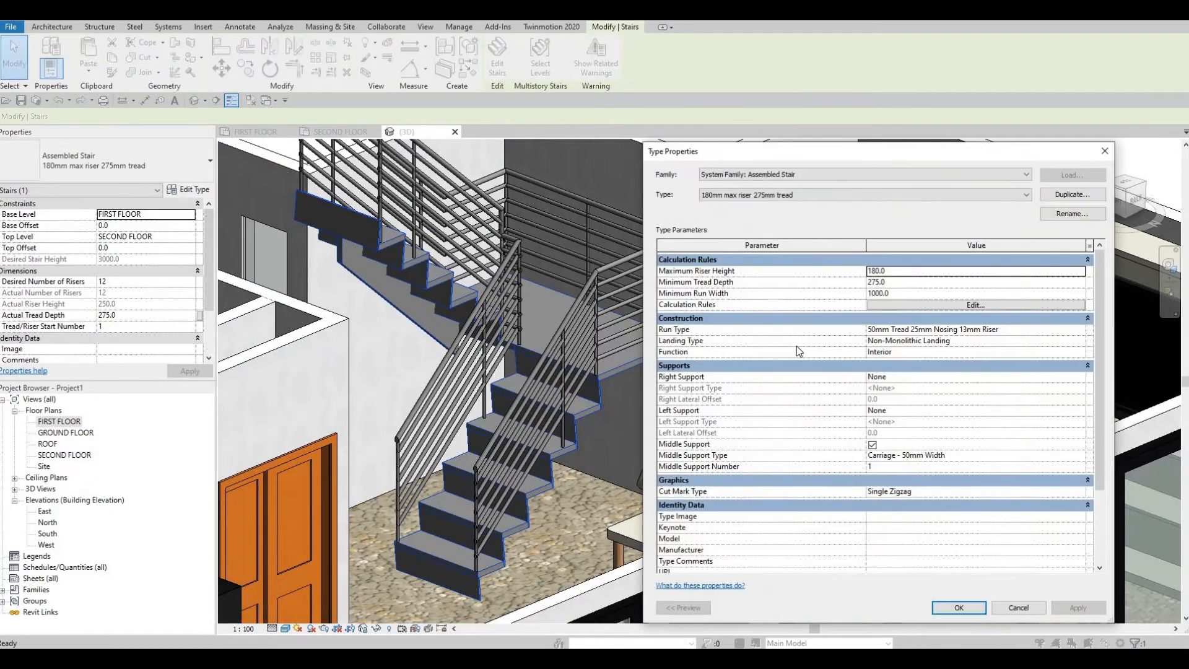
{"action": "scroll", "coordinate": [858, 354], "scroll_direction": "down", "scroll_amount": 1}
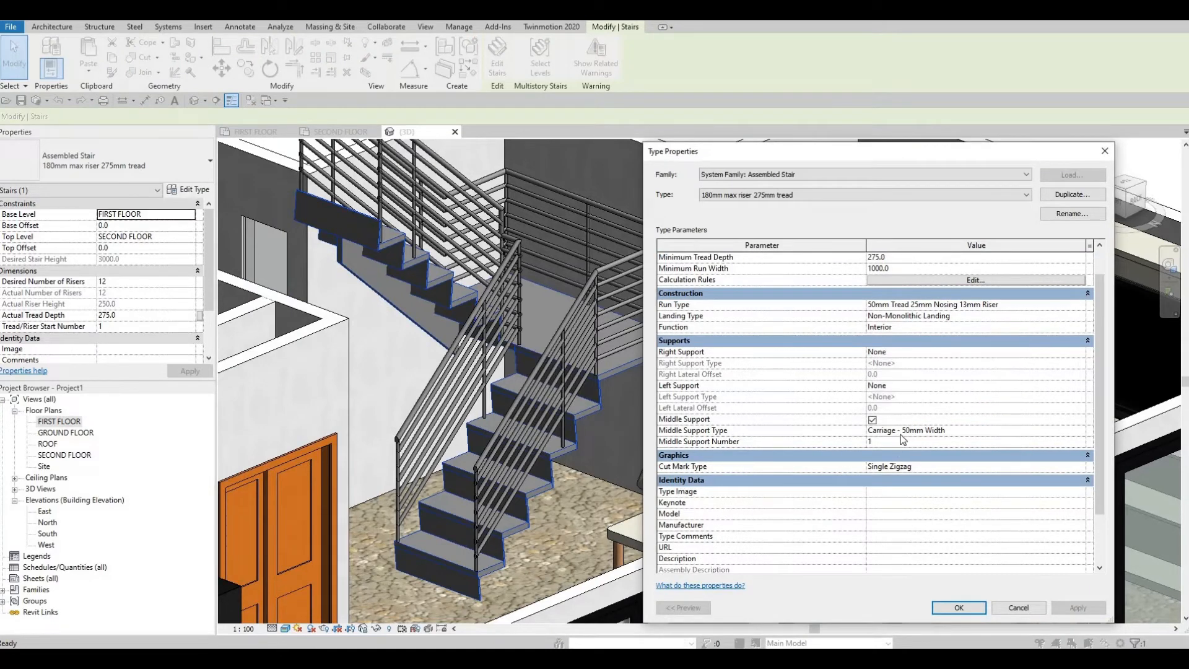
{"action": "scroll", "coordinate": [933, 457], "scroll_direction": "down", "scroll_amount": 1}
{"action": "scroll", "coordinate": [935, 441], "scroll_direction": "down", "scroll_amount": 1}
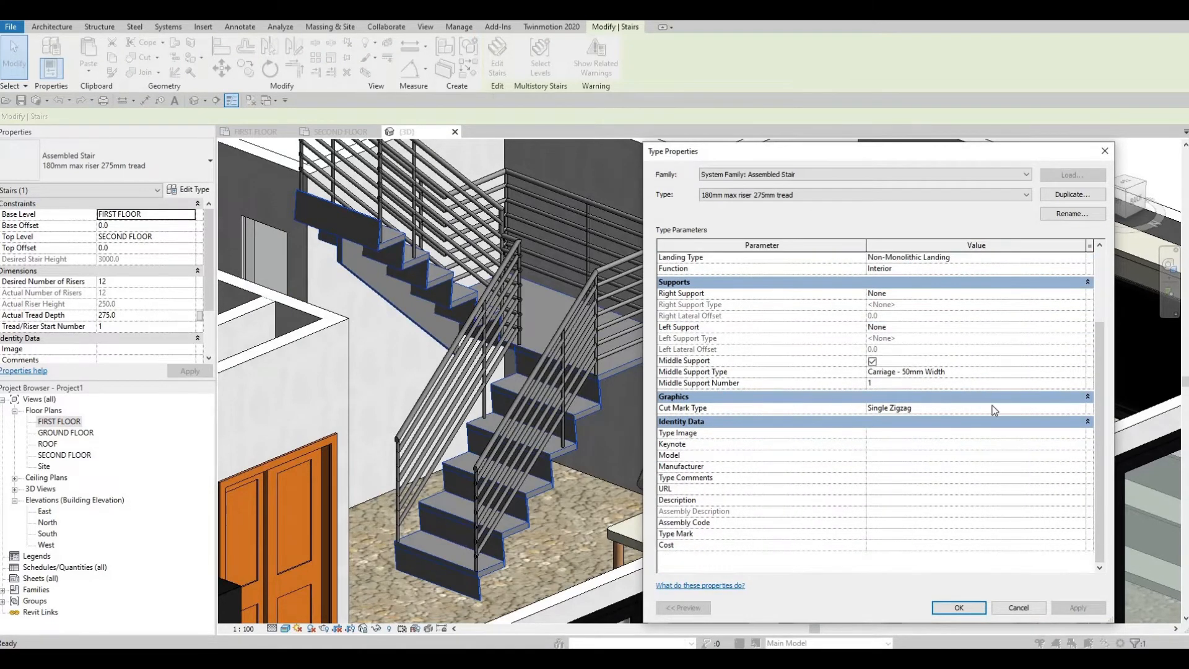
{"action": "scroll", "coordinate": [997, 412], "scroll_direction": "up", "scroll_amount": 3}
{"action": "key", "text": "F1"}
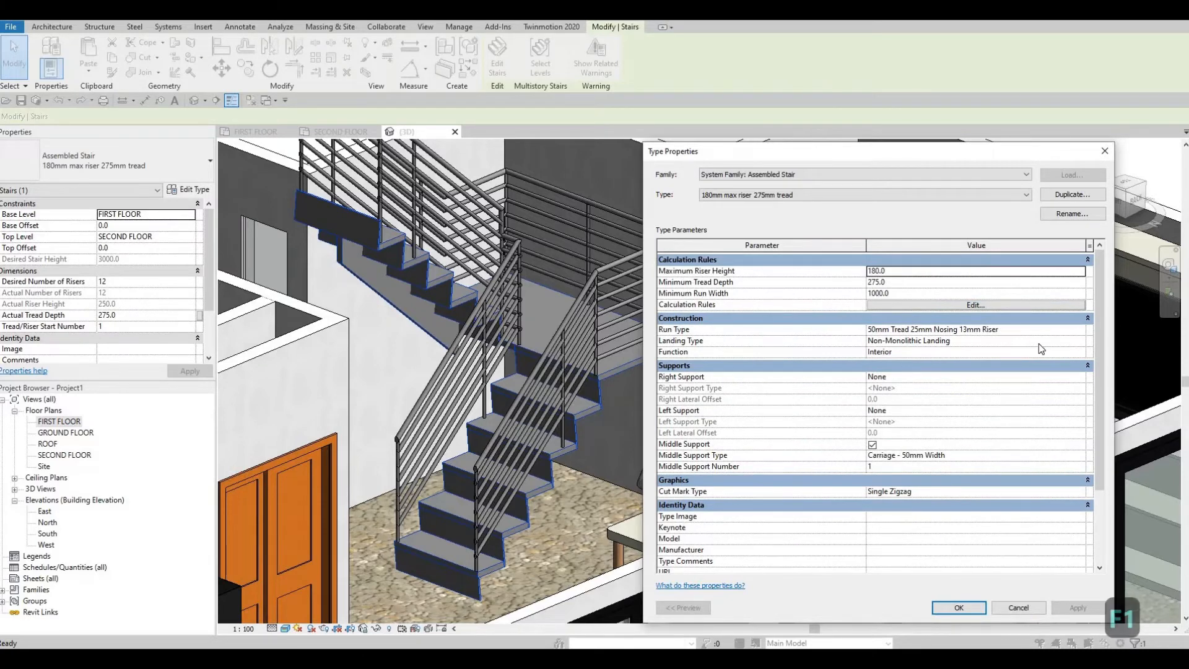
{"action": "left_click", "coordinate": [1081, 332]}
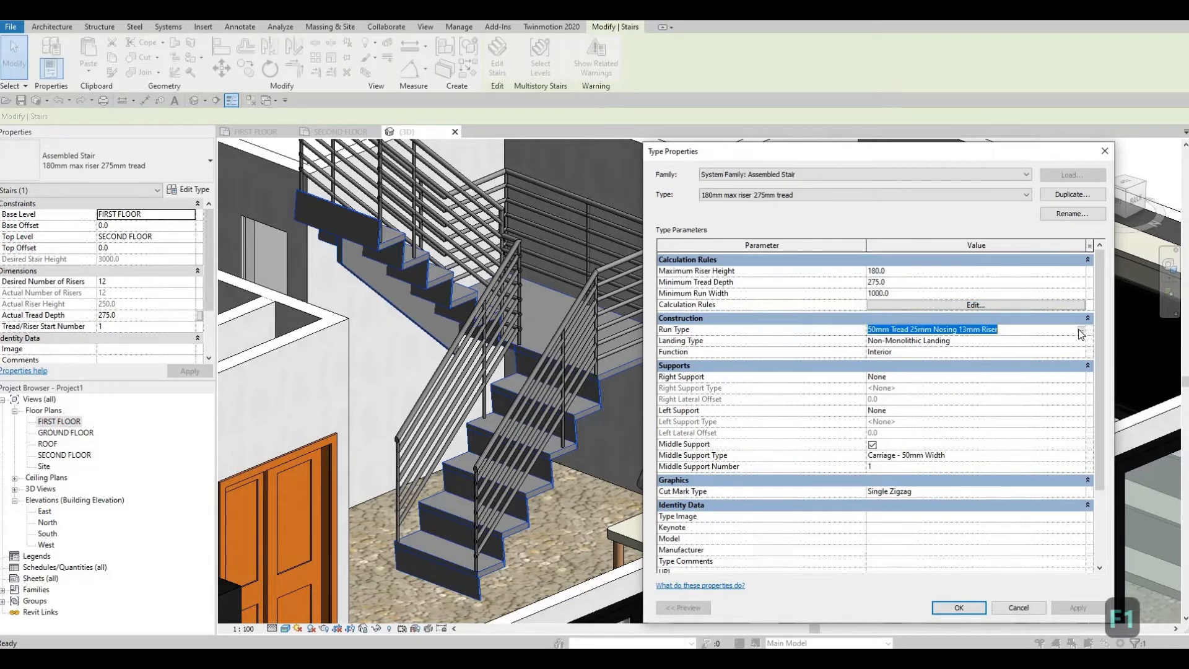
{"action": "left_click", "coordinate": [1082, 331]}
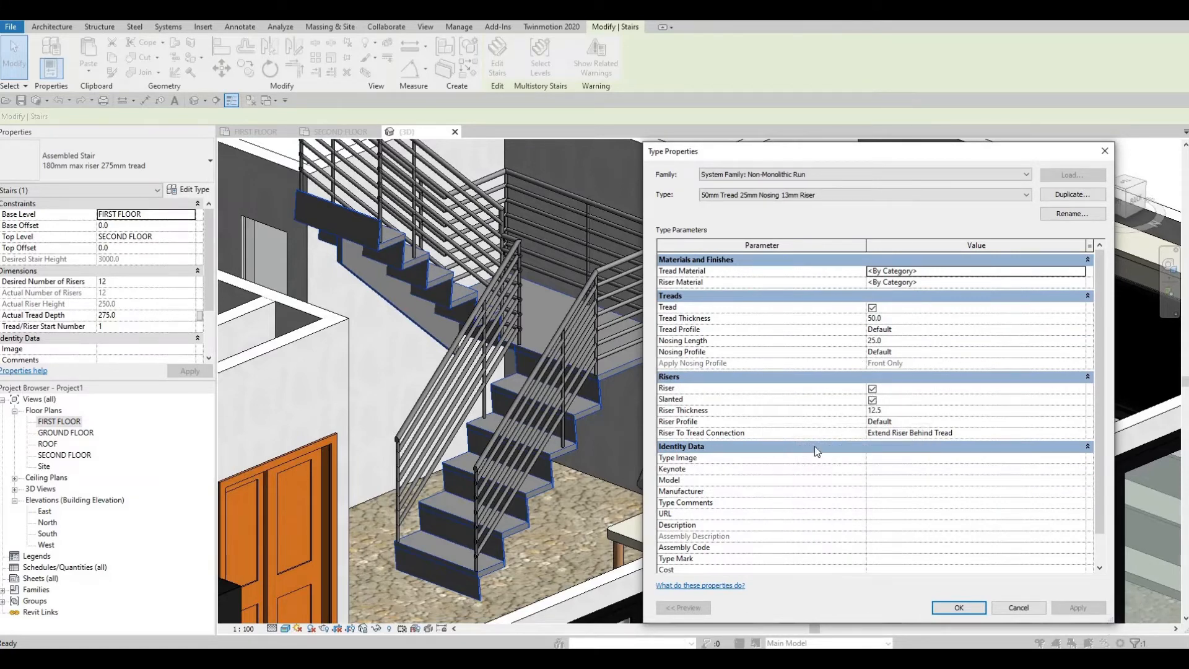
{"action": "left_click", "coordinate": [872, 389]}
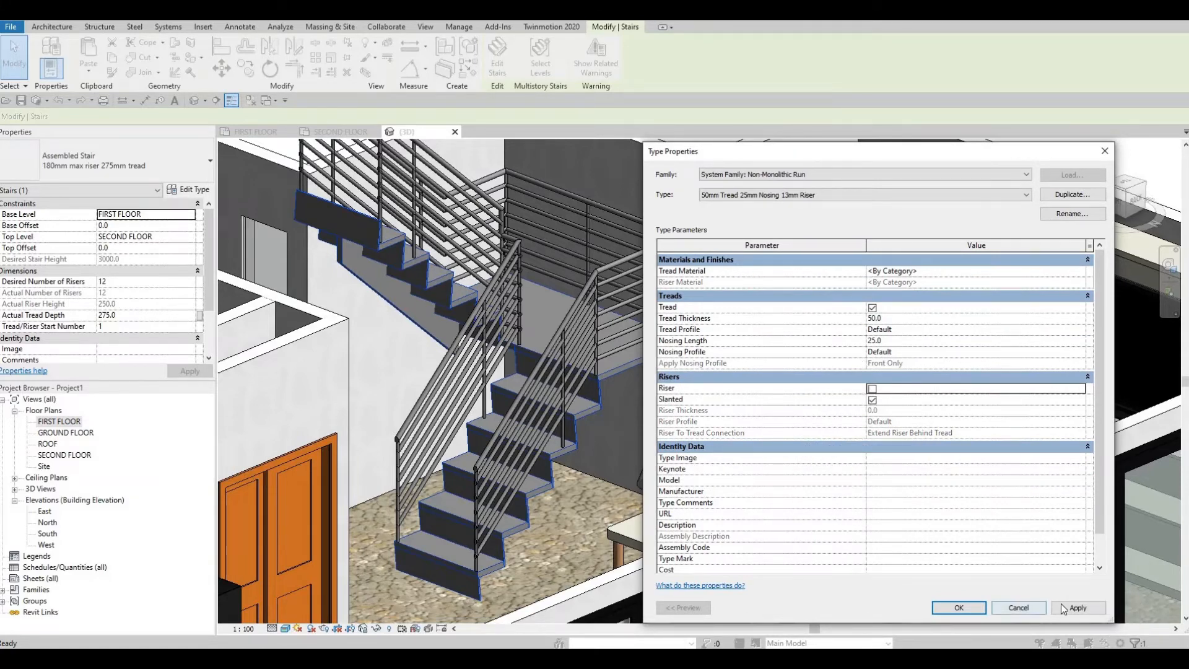
{"action": "left_click", "coordinate": [1061, 604]}
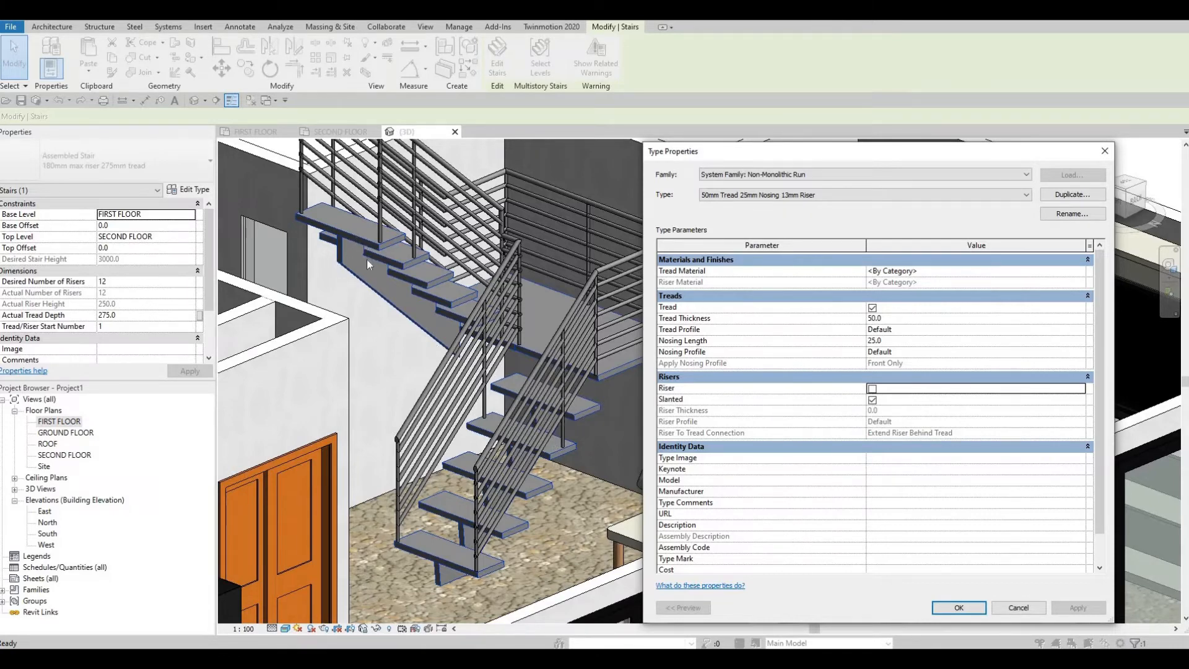
Step: Disable the Slanted riser option in the stair's run type
{"action": "left_click", "coordinate": [870, 401]}
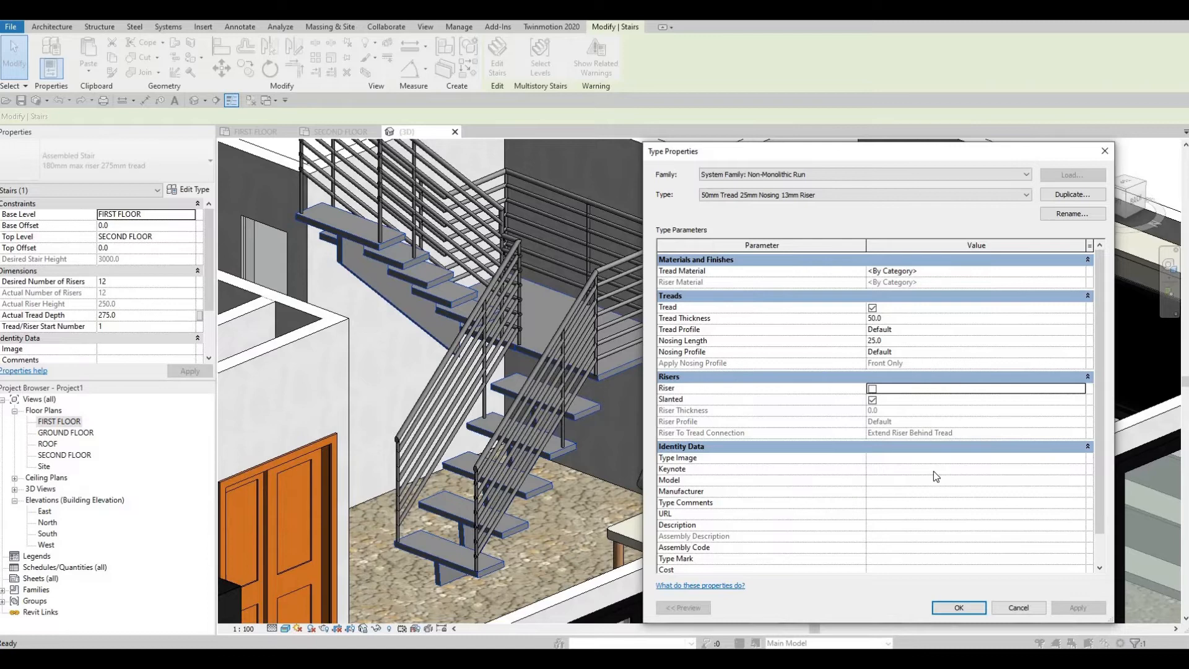
{"action": "left_click", "coordinate": [1075, 608]}
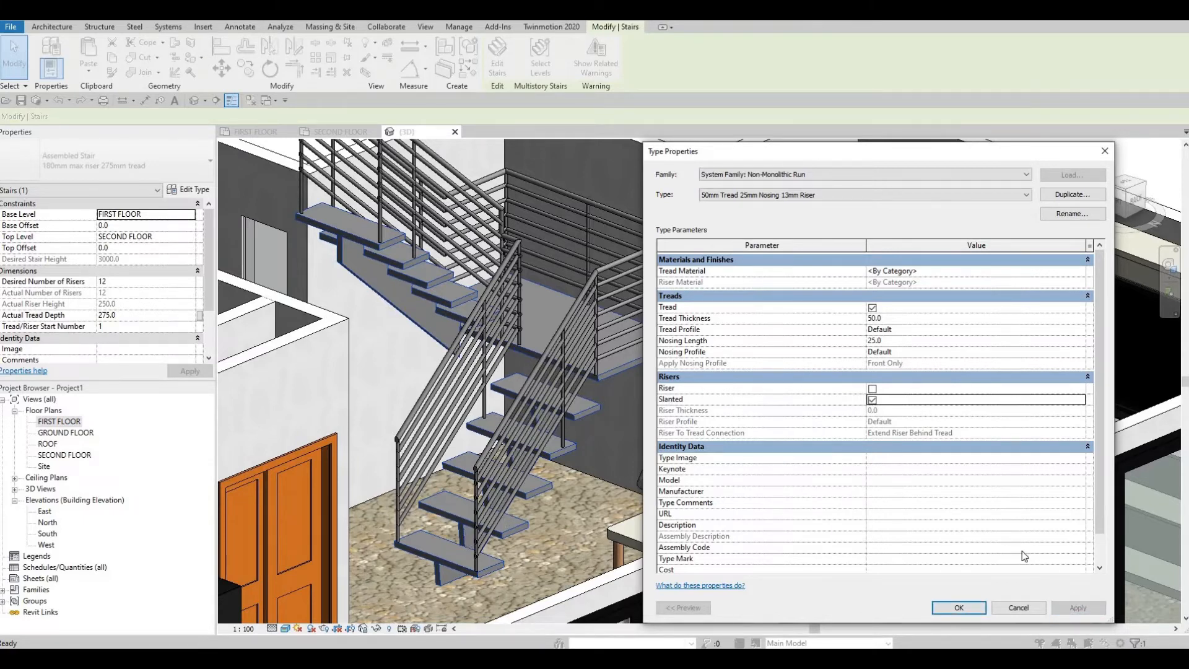
{"action": "left_click", "coordinate": [1078, 608]}
Step: Set the run type's tread thickness to 100 mm
{"action": "left_click", "coordinate": [913, 320]}
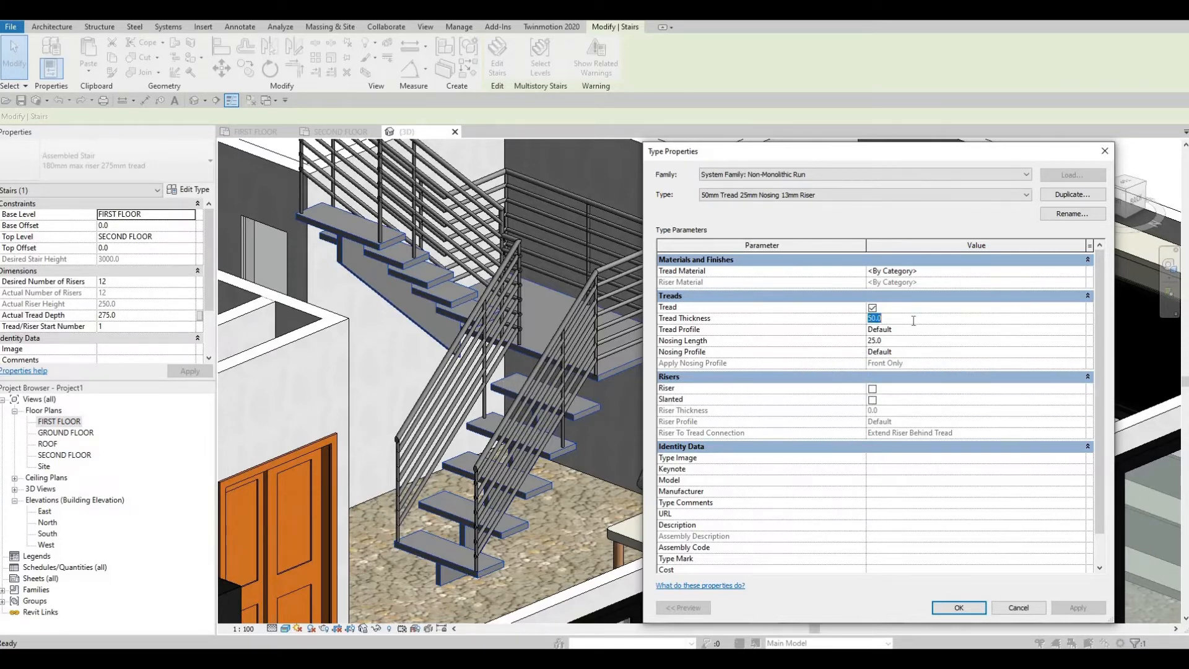
{"action": "type", "text": "100"}
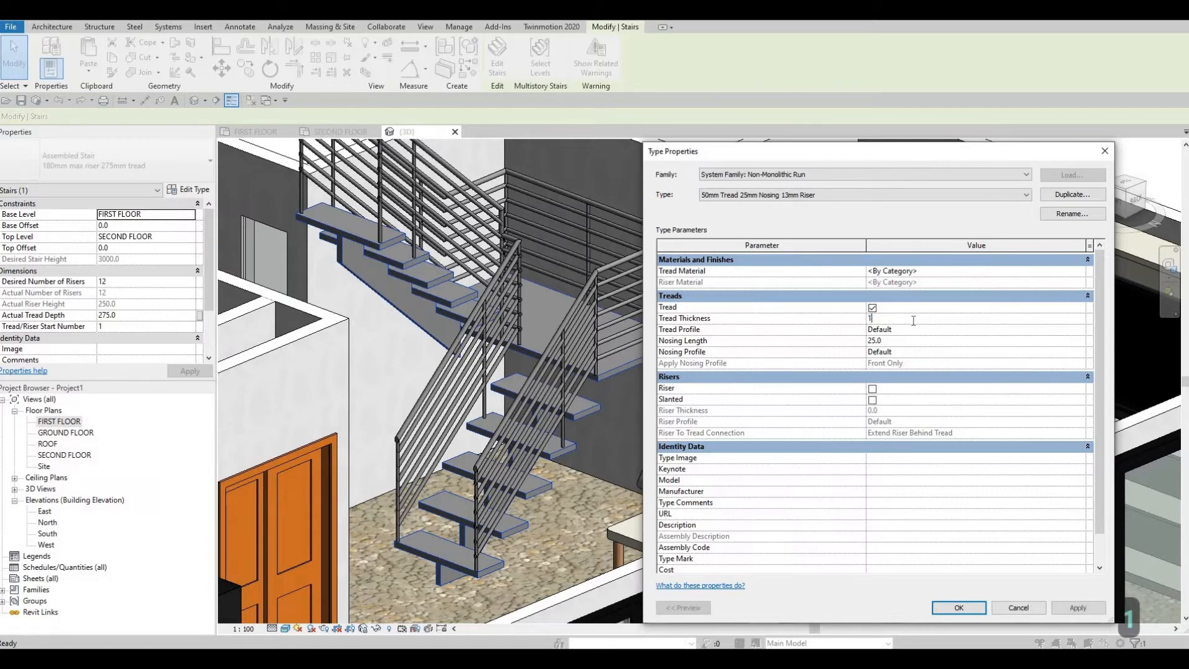
{"action": "left_click", "coordinate": [1062, 610]}
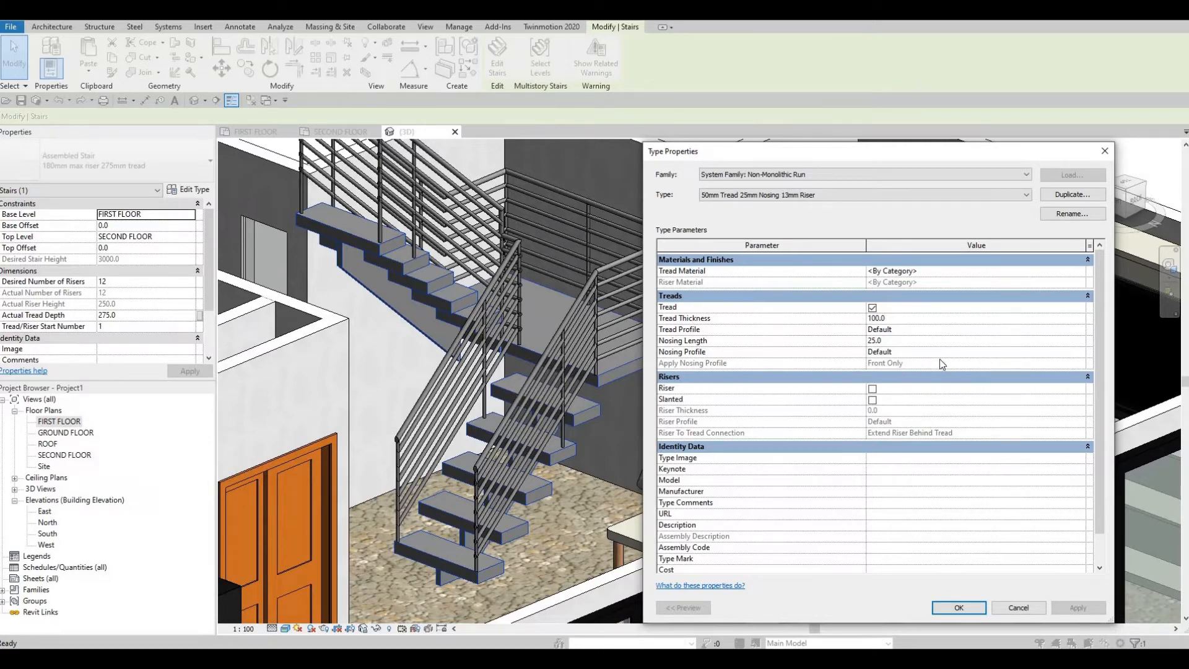
Step: Set the run type's nosing length to 50 mm and accept the stair type changes
{"action": "left_click", "coordinate": [894, 341]}
{"action": "type", "text": "50"}
{"action": "left_click", "coordinate": [1060, 604]}
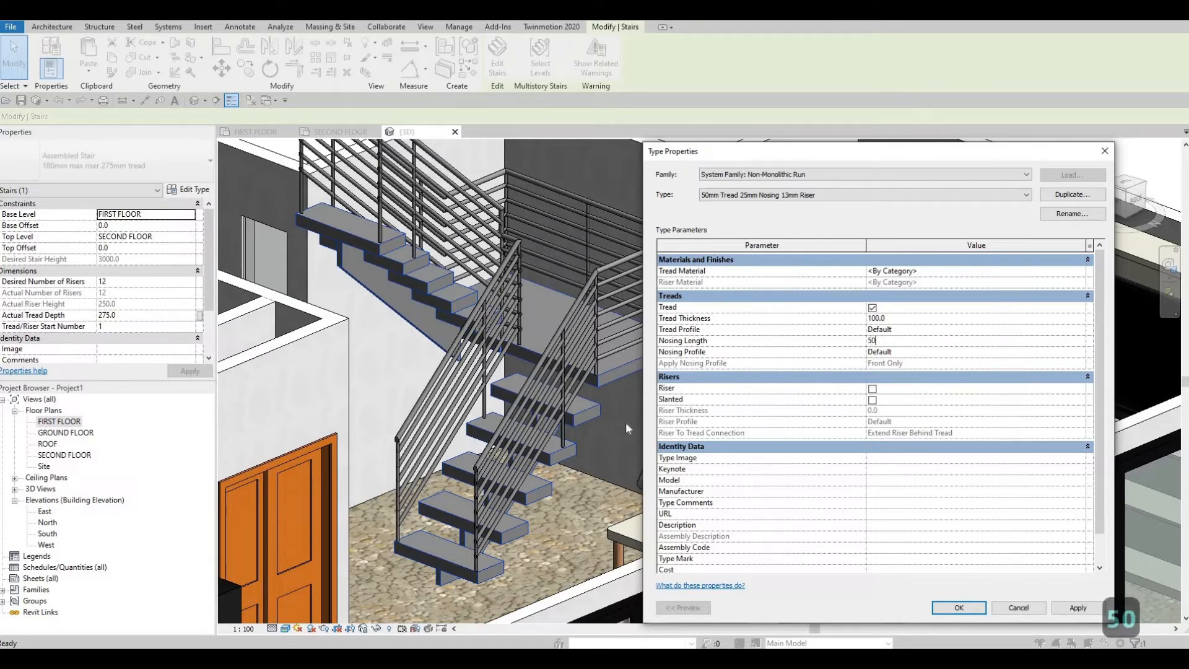
{"action": "left_click", "coordinate": [1078, 608]}
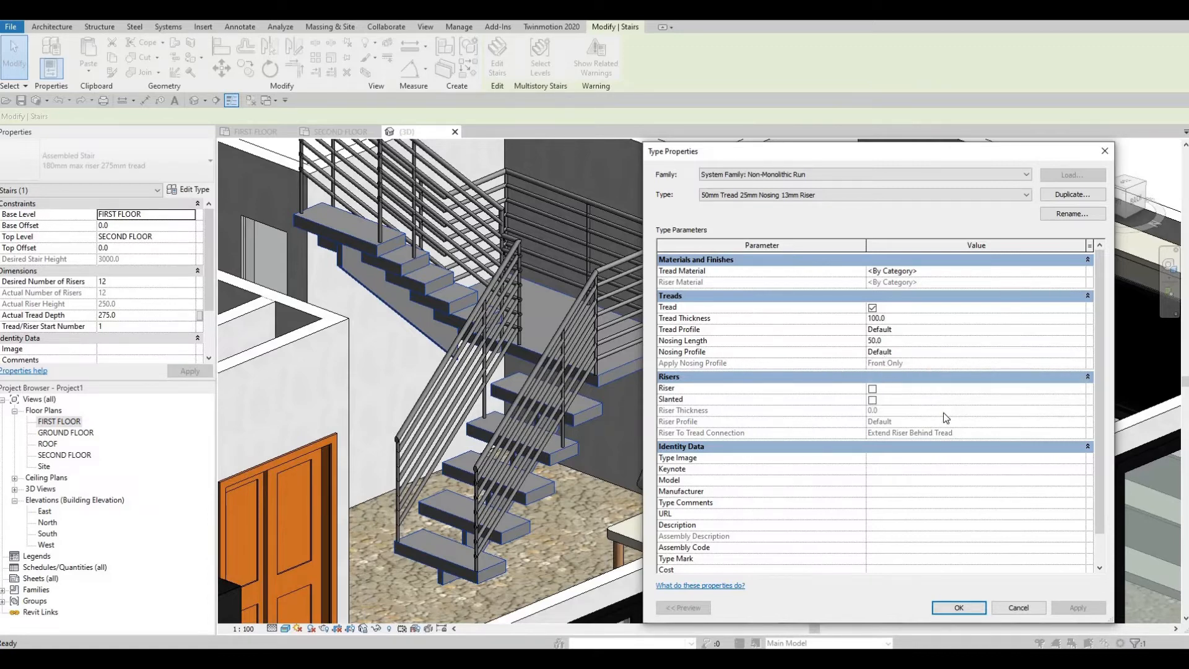
{"action": "left_click", "coordinate": [941, 609]}
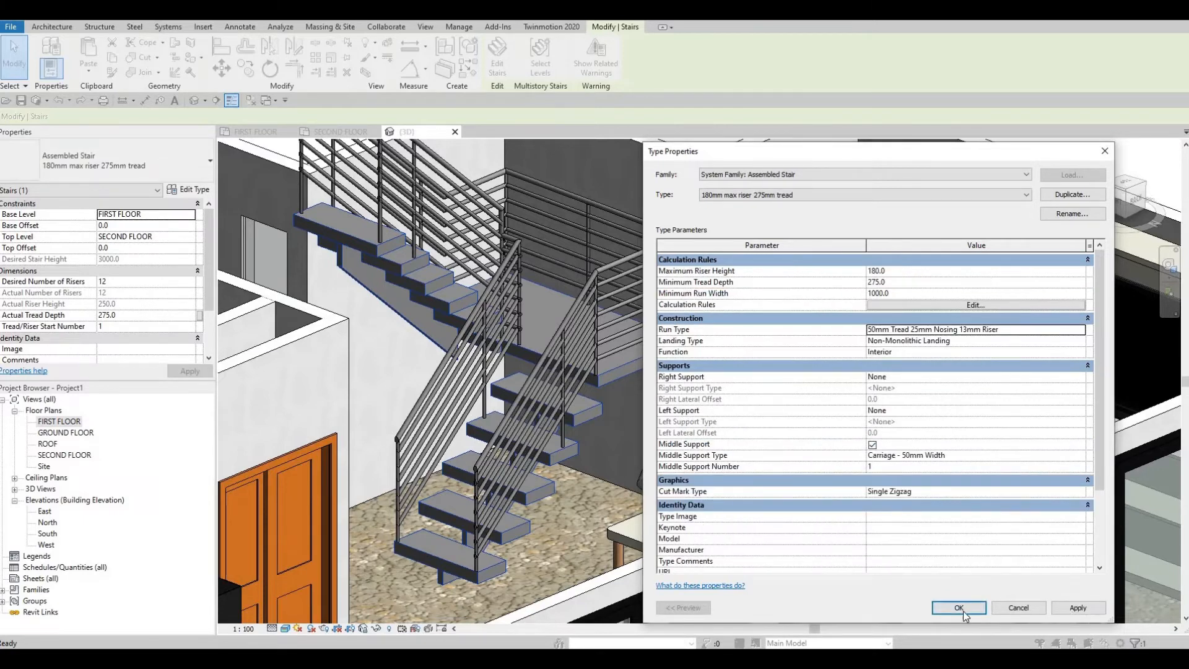
{"action": "left_click", "coordinate": [959, 607]}
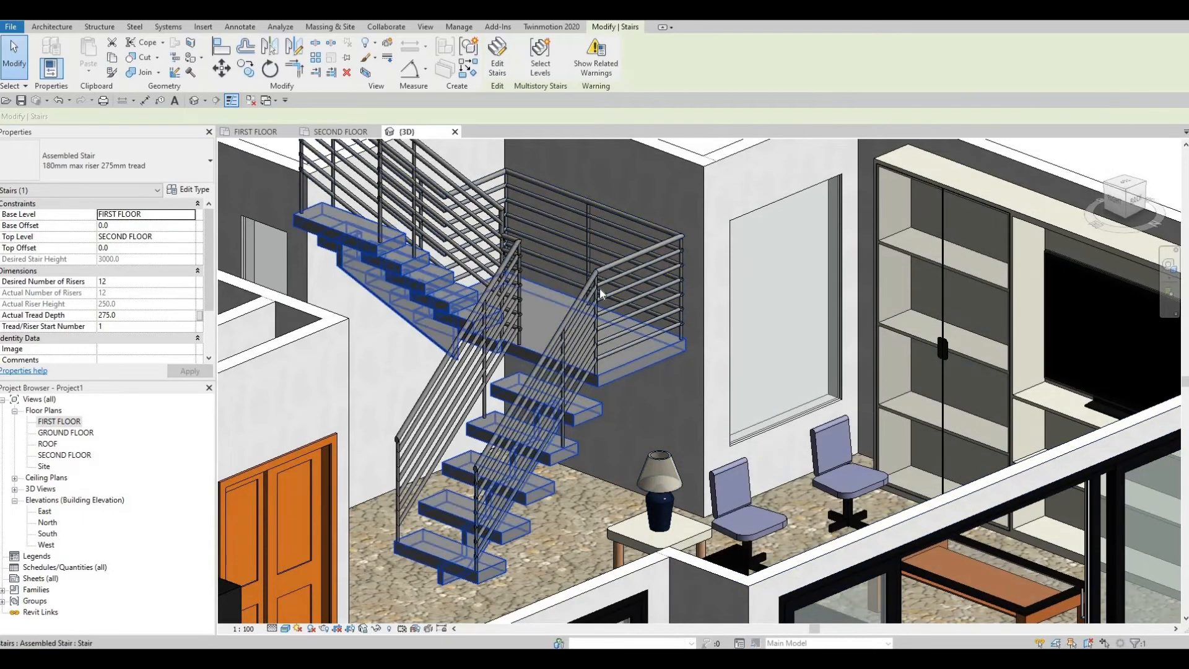
Step: Examine the type properties of the stair's outer 900mm Pipe railing, including its top rail and handrail settings
{"action": "left_click", "coordinate": [612, 317]}
{"action": "middle_click_drag", "start_coordinate": [466, 387], "coordinate": [185, 226], "text": "shift"}
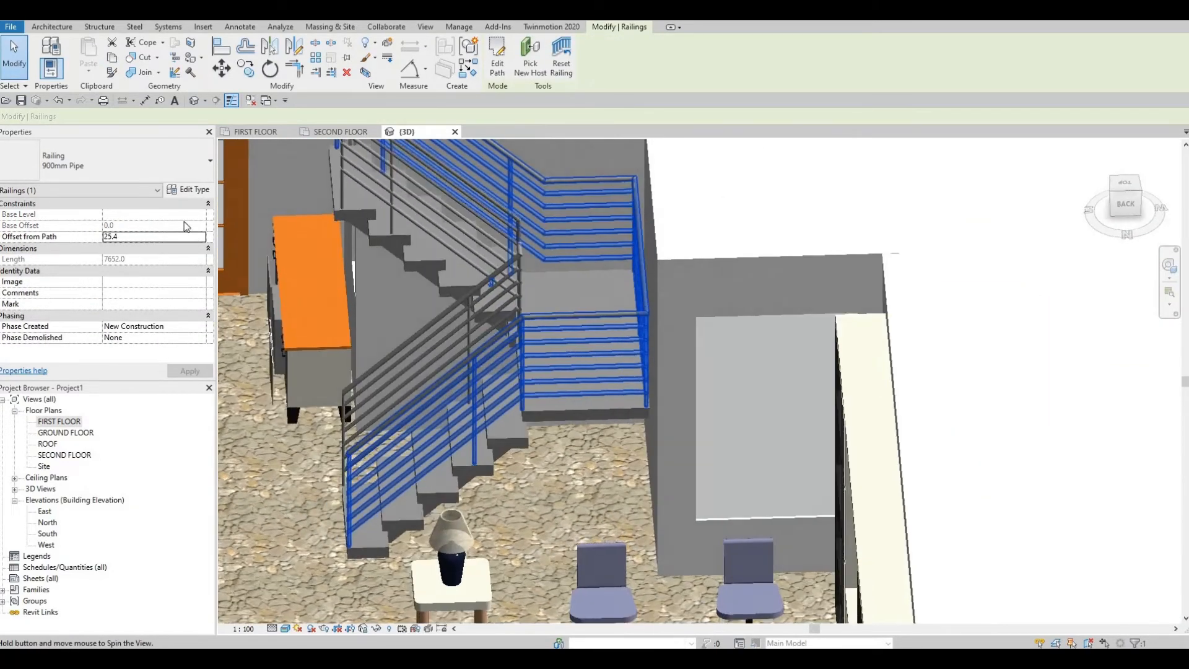
{"action": "left_click", "coordinate": [189, 189]}
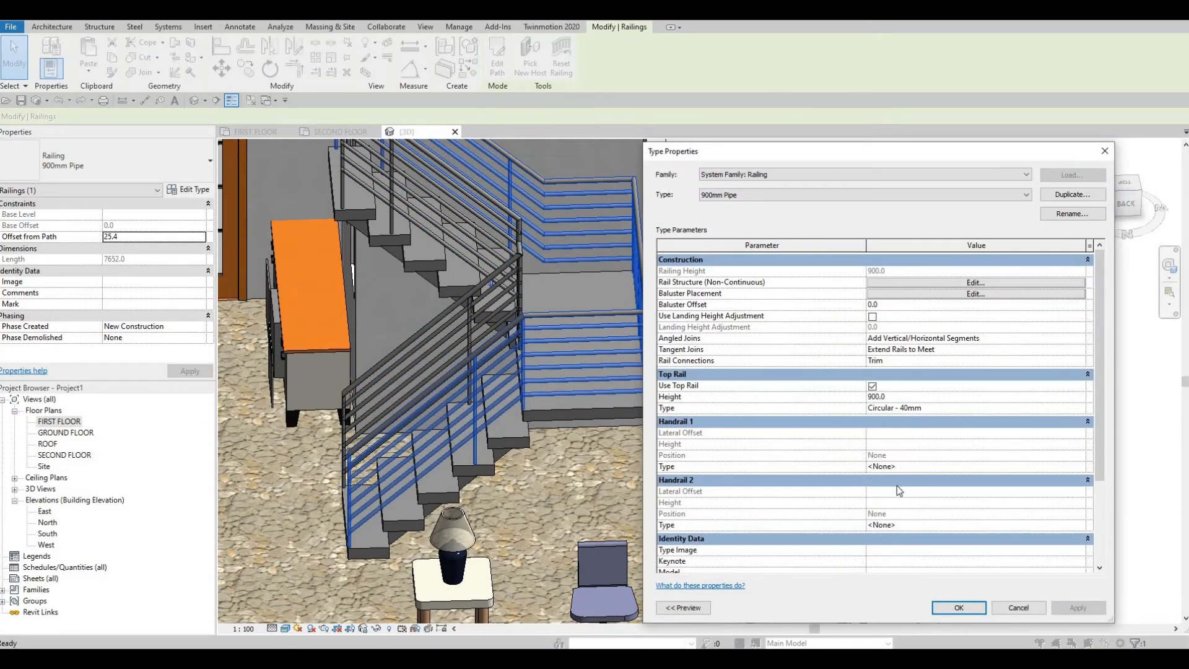
{"action": "scroll", "coordinate": [896, 488], "scroll_direction": "down", "scroll_amount": 4}
{"action": "scroll", "coordinate": [897, 489], "scroll_direction": "up", "scroll_amount": 4}
{"action": "key", "text": "Escape"}
{"action": "middle_click_drag", "start_coordinate": [727, 429], "coordinate": [630, 262], "text": "shift"}
{"action": "key", "text": "Escape"}
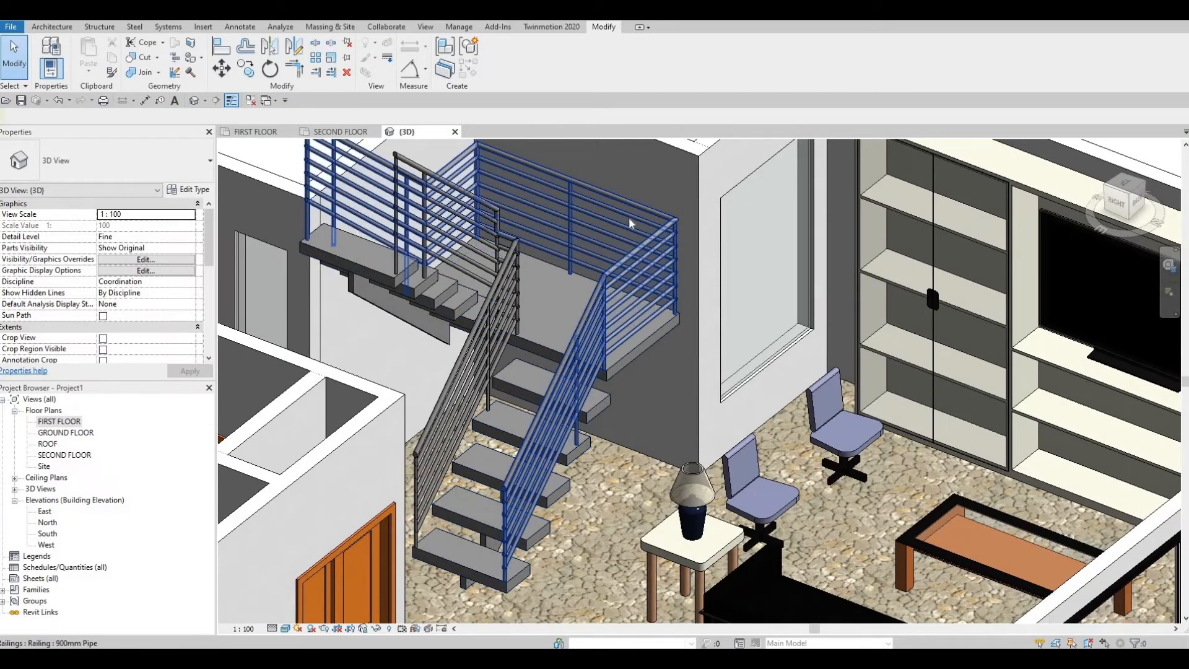
Step: Remove the segments along the landing's back wall and the upper flight from the outer railing's path and finish the sketch
{"action": "middle_click_drag", "start_coordinate": [629, 223], "coordinate": [637, 245]}
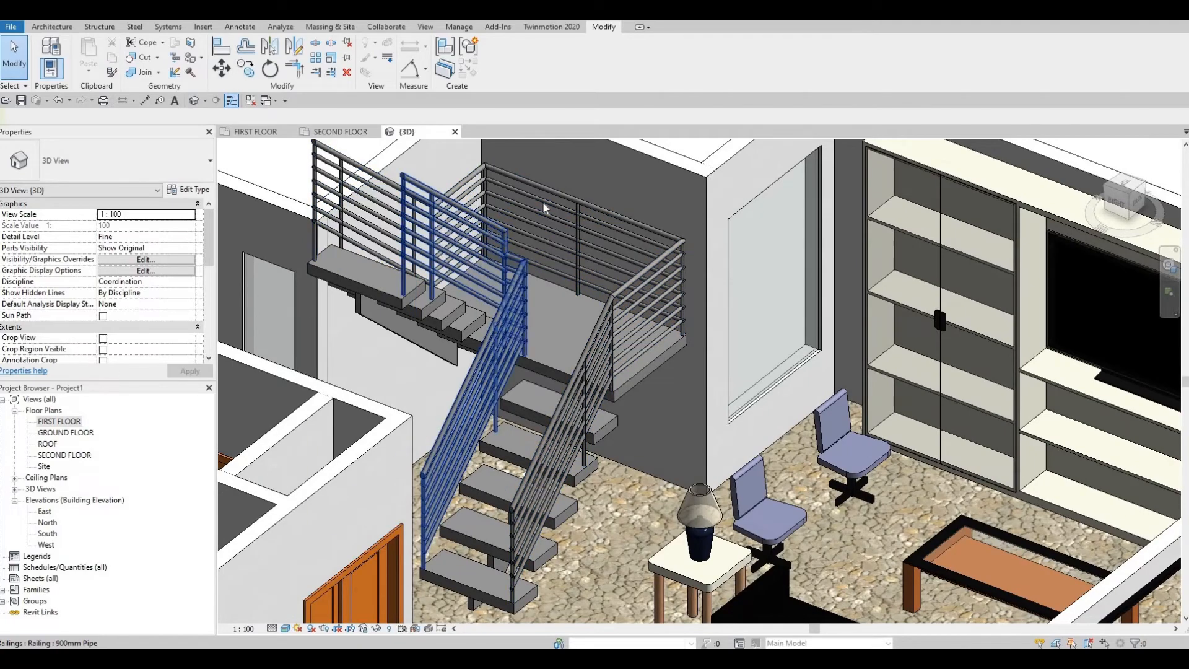
{"action": "middle_click_drag", "start_coordinate": [574, 198], "coordinate": [568, 197], "text": "shift"}
{"action": "left_click", "coordinate": [568, 200]}
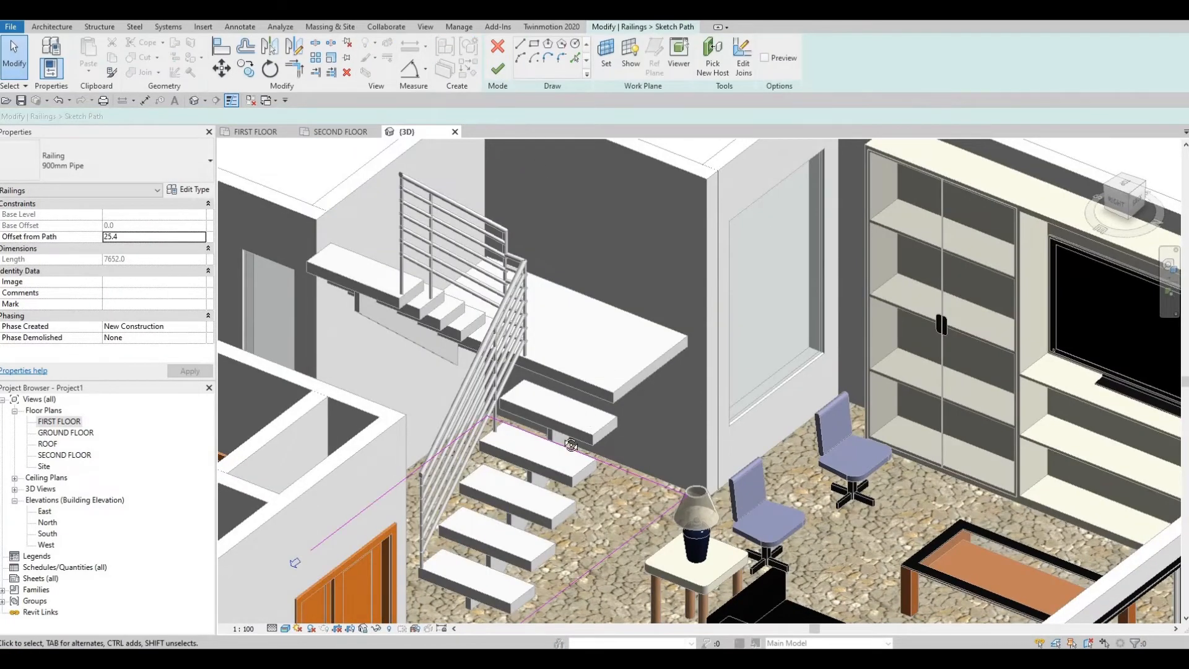
{"action": "mouse_move", "coordinate": [573, 428]}
{"action": "middle_mouse_down", "text": "shift"}
{"action": "mouse_move", "coordinate": [571, 442]}
{"action": "mouse_move", "coordinate": [610, 351]}
{"action": "middle_mouse_up", "text": "shift"}
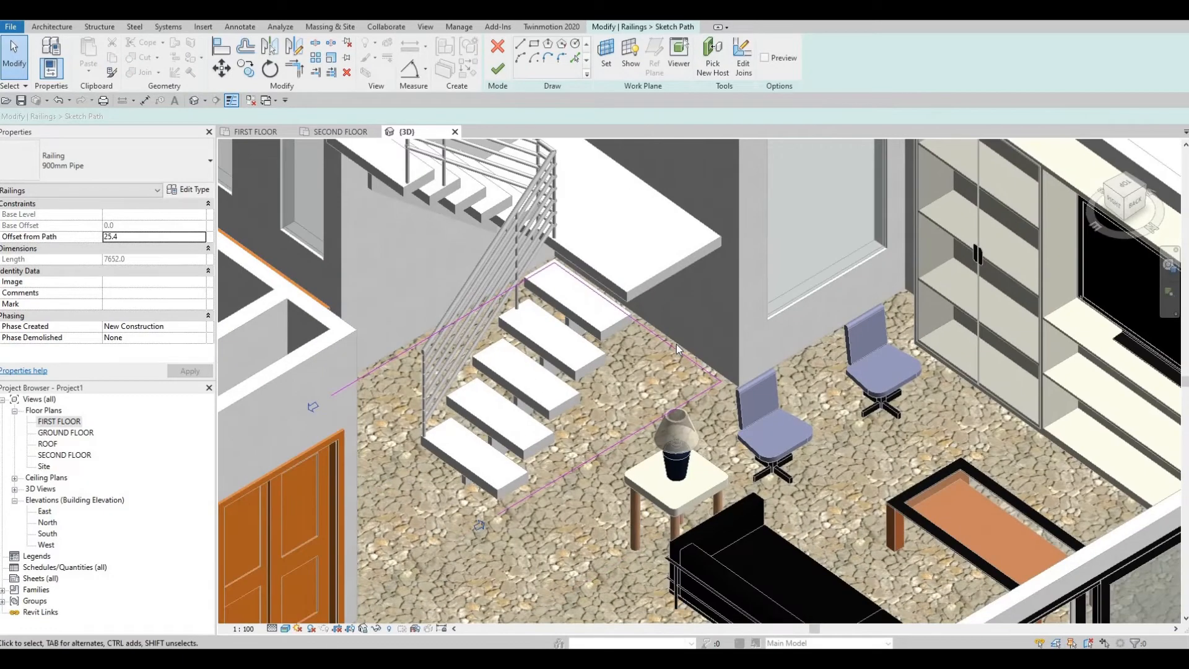
{"action": "left_click", "coordinate": [676, 345]}
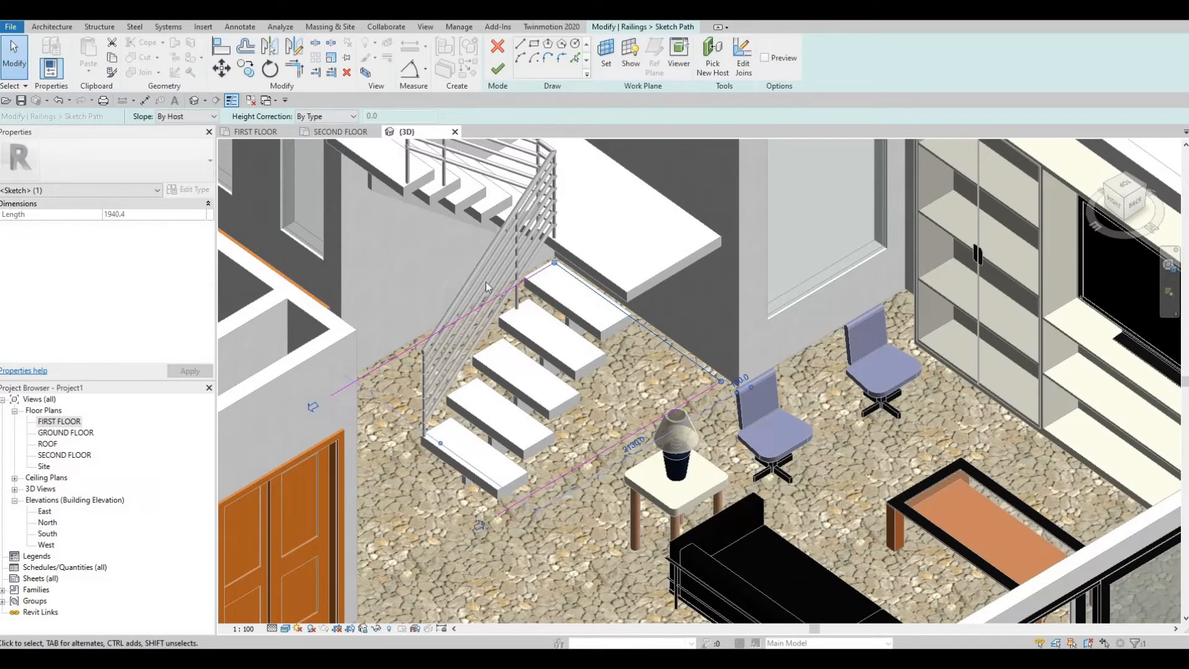
{"action": "key", "text": "Delete"}
{"action": "left_click", "coordinate": [418, 337]}
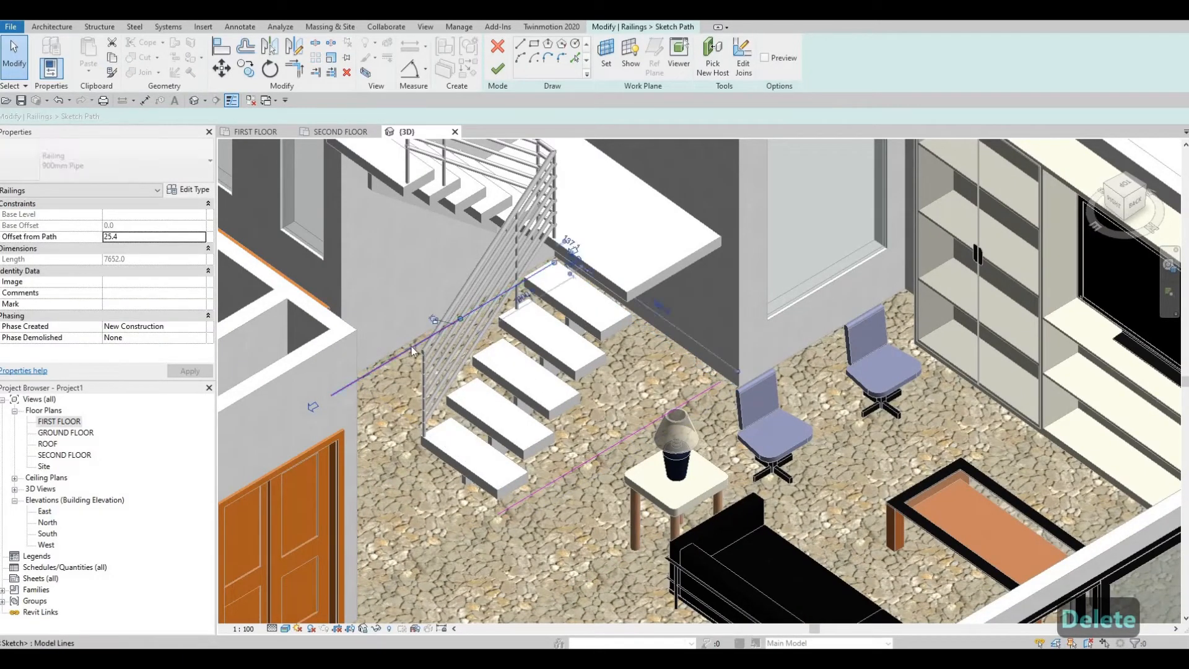
{"action": "key", "text": "Delete"}
{"action": "key", "text": "Delete"}
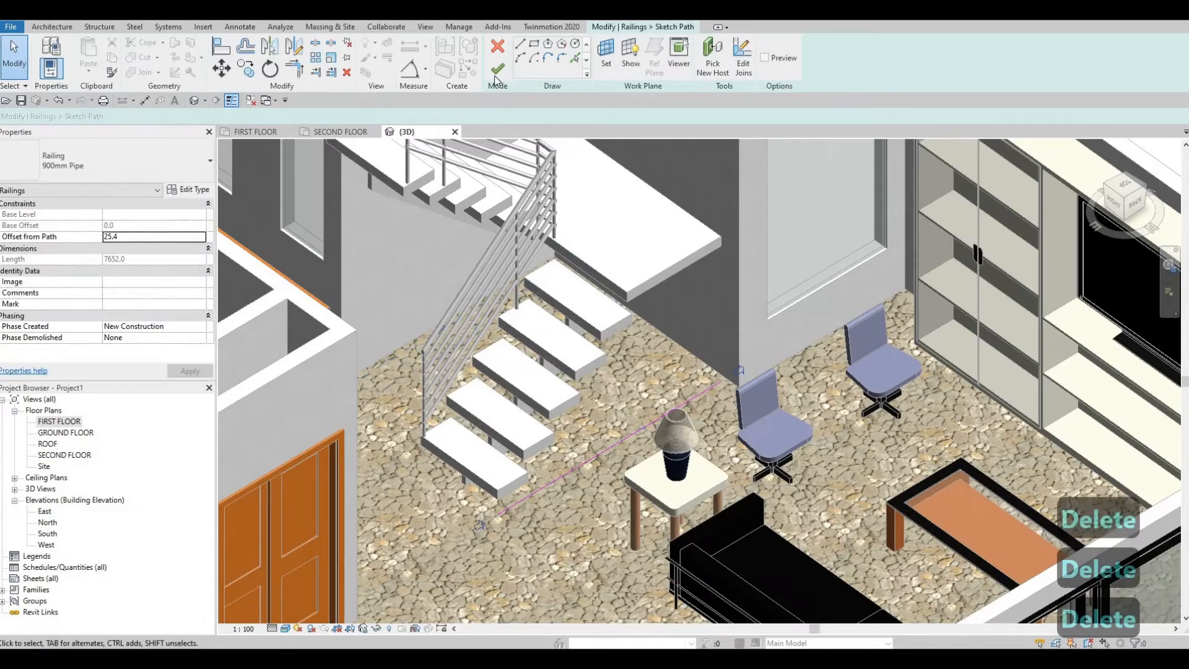
{"action": "left_click", "coordinate": [497, 69]}
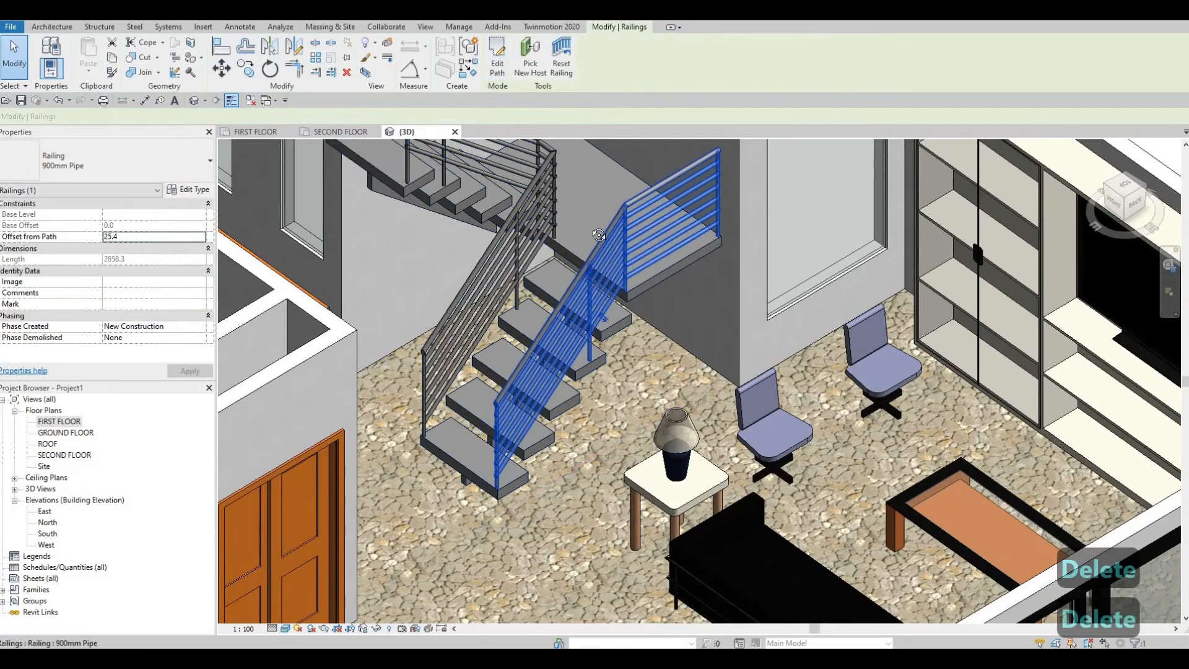
{"action": "key", "text": "Escape"}
Step: Change the shortened outer railing along the lower flight and landing to the 900mm Rectangular type
{"action": "middle_click_drag", "start_coordinate": [602, 234], "coordinate": [636, 331], "text": "shift"}
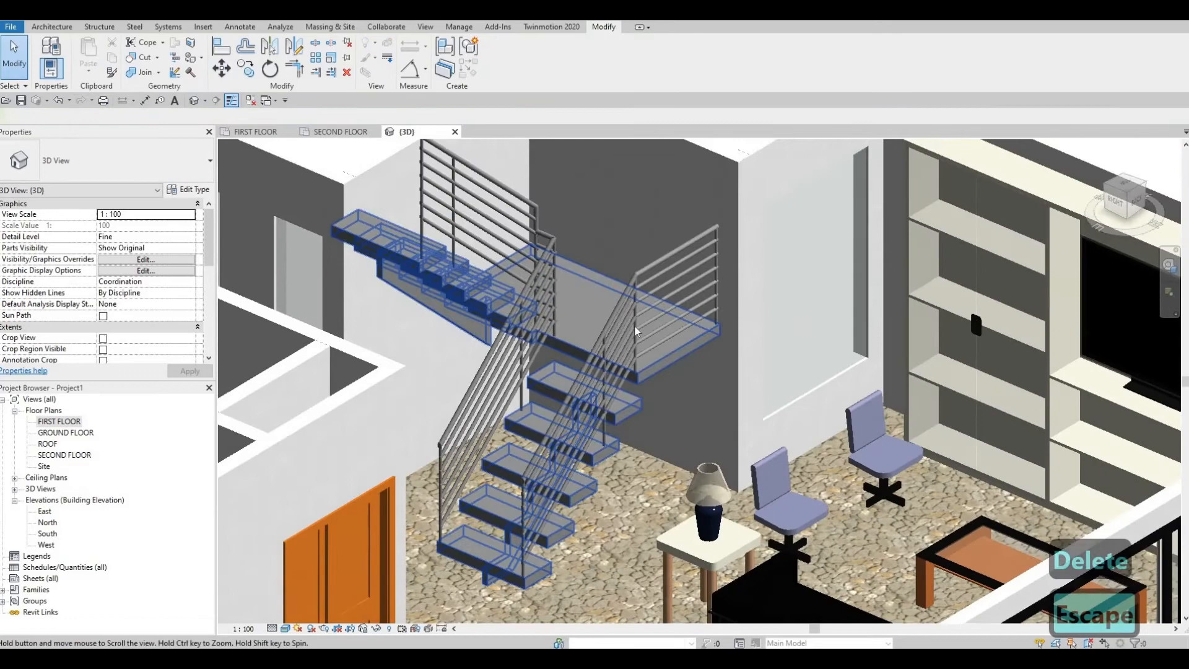
{"action": "left_click", "coordinate": [600, 293]}
{"action": "middle_click_drag", "start_coordinate": [600, 292], "coordinate": [545, 216], "text": "shift"}
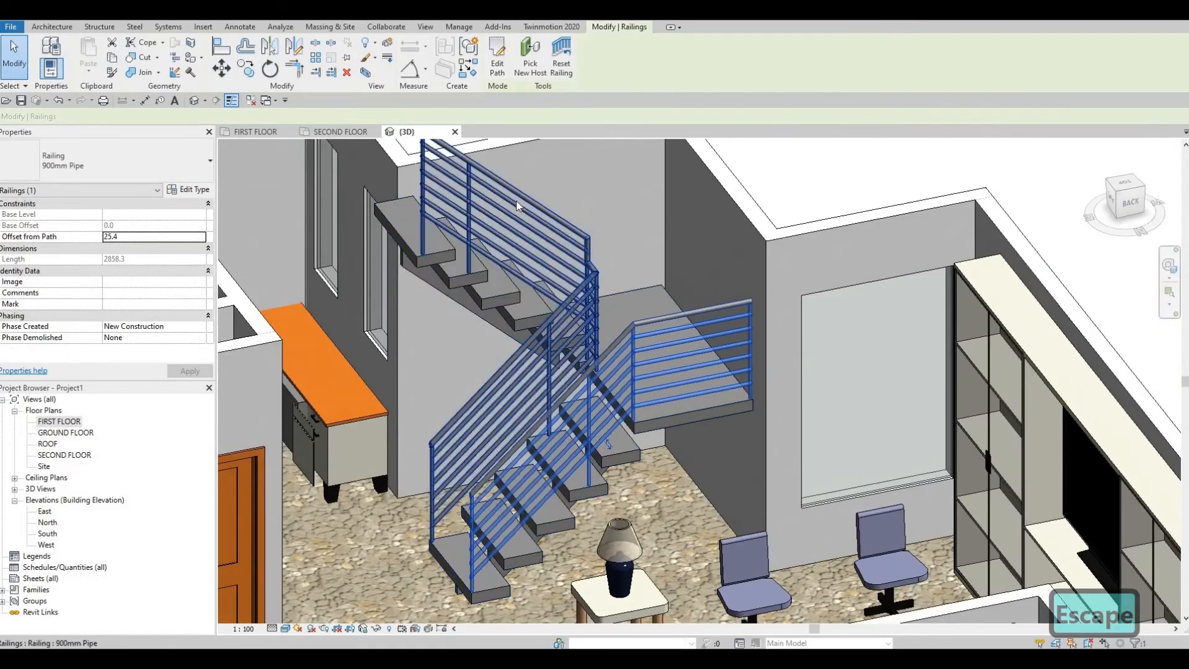
{"action": "middle_click_drag", "start_coordinate": [513, 278], "coordinate": [315, 251], "text": "shift"}
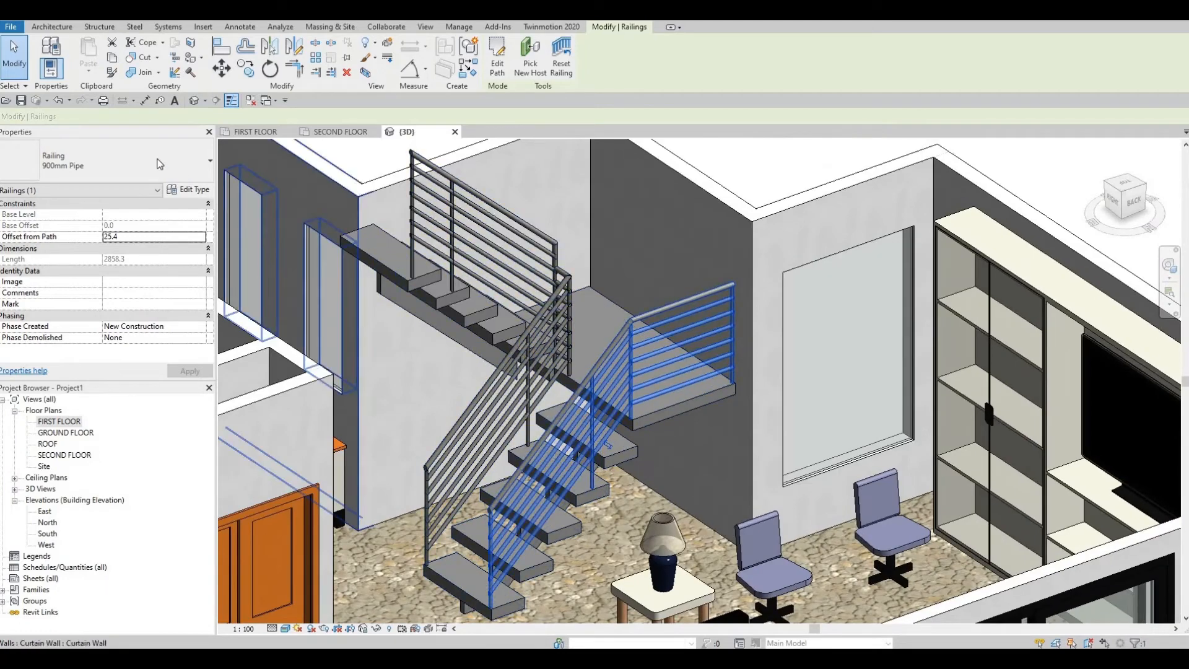
{"action": "left_click", "coordinate": [179, 173]}
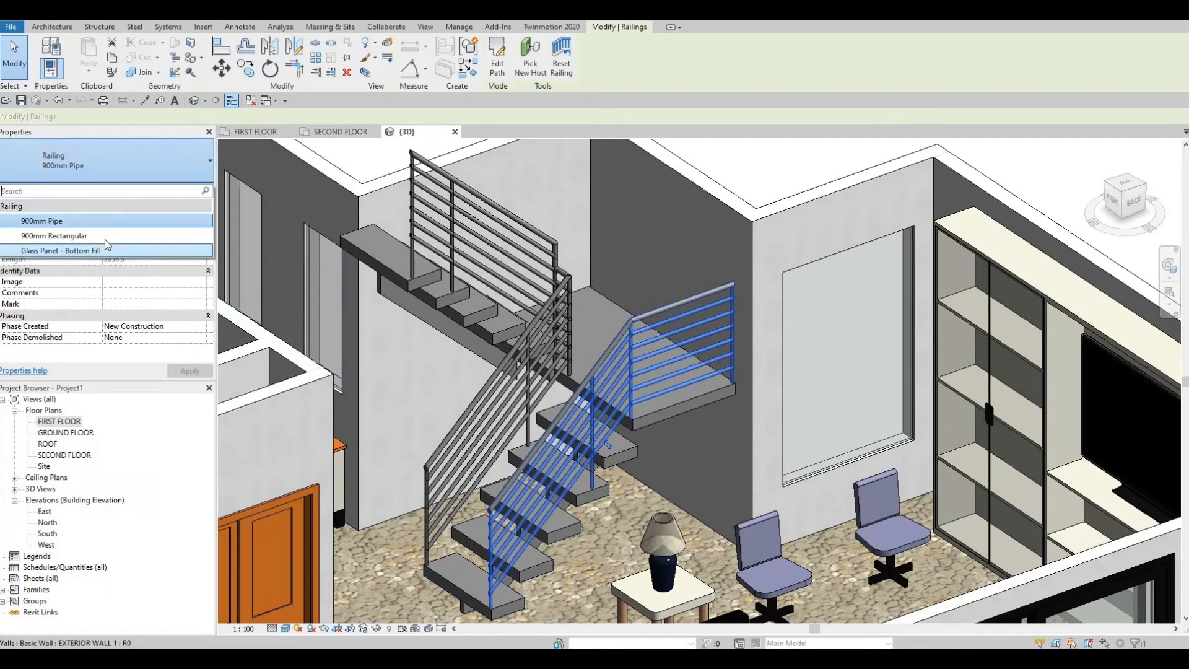
{"action": "left_click", "coordinate": [104, 239]}
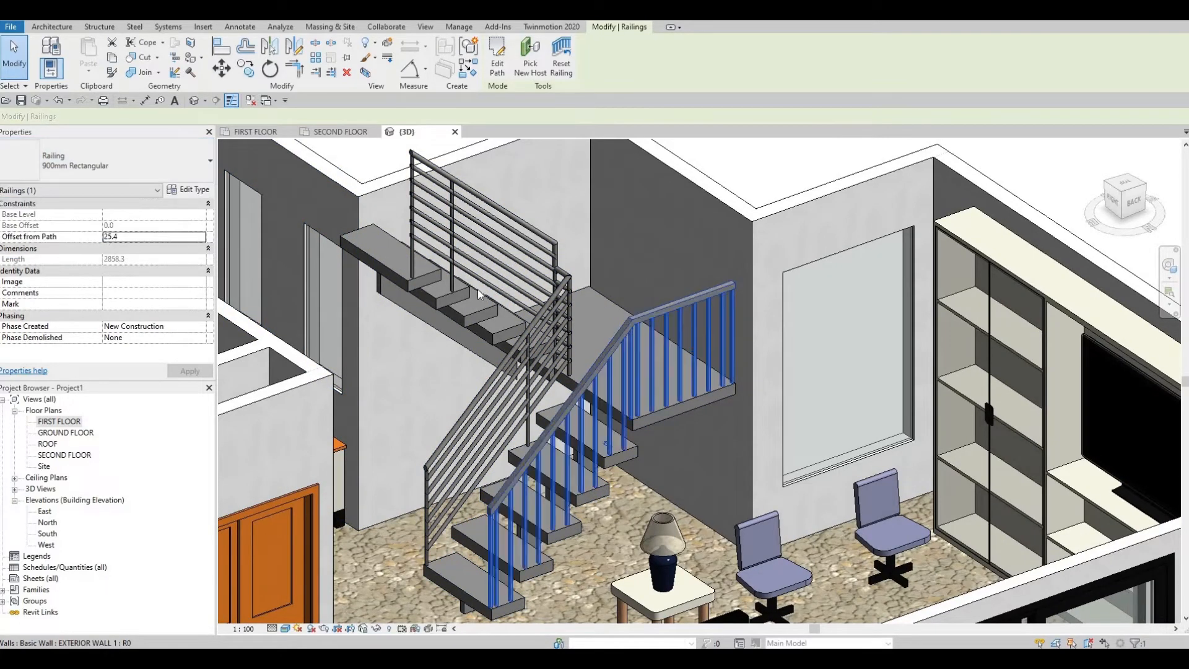
Step: Try the Glass Panel - Bottom Fill type on the stair's inner railing
{"action": "key", "text": "Escape"}
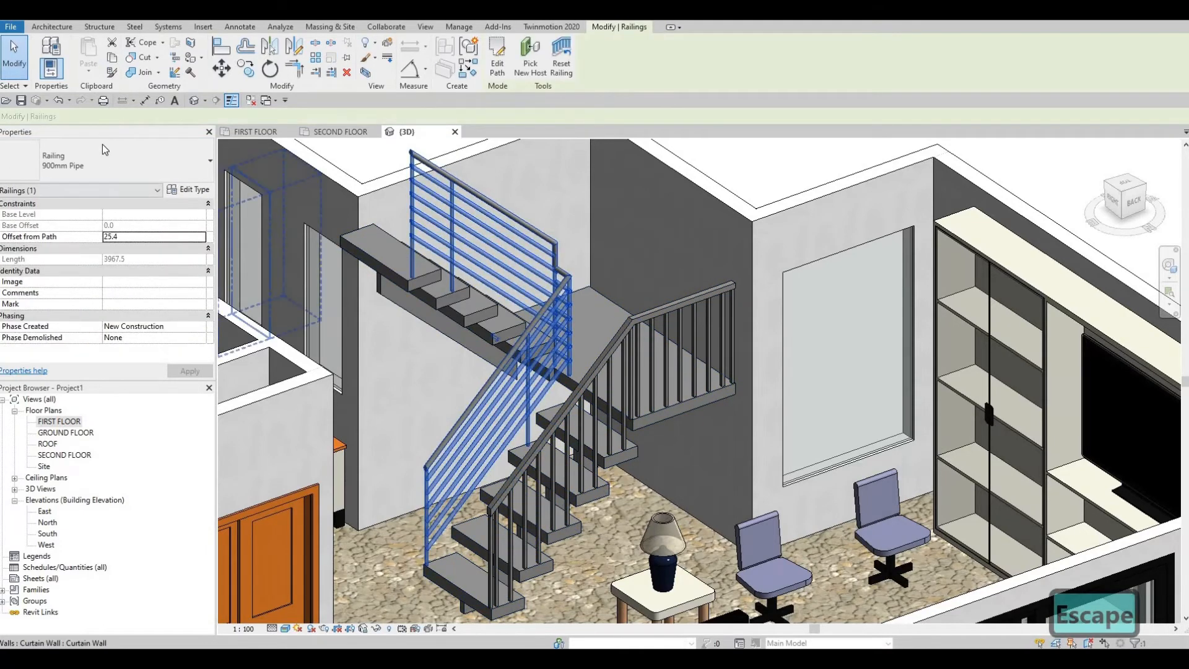
{"action": "left_click", "coordinate": [104, 149]}
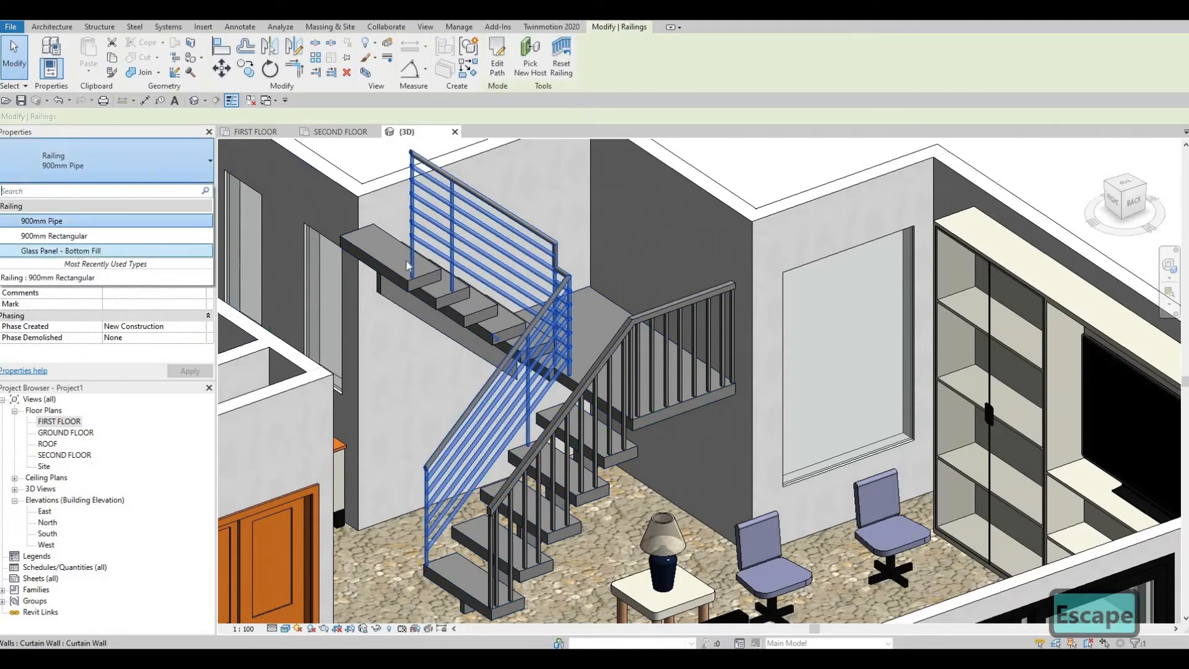
{"action": "left_click", "coordinate": [104, 251]}
{"action": "key", "text": "Escape"}
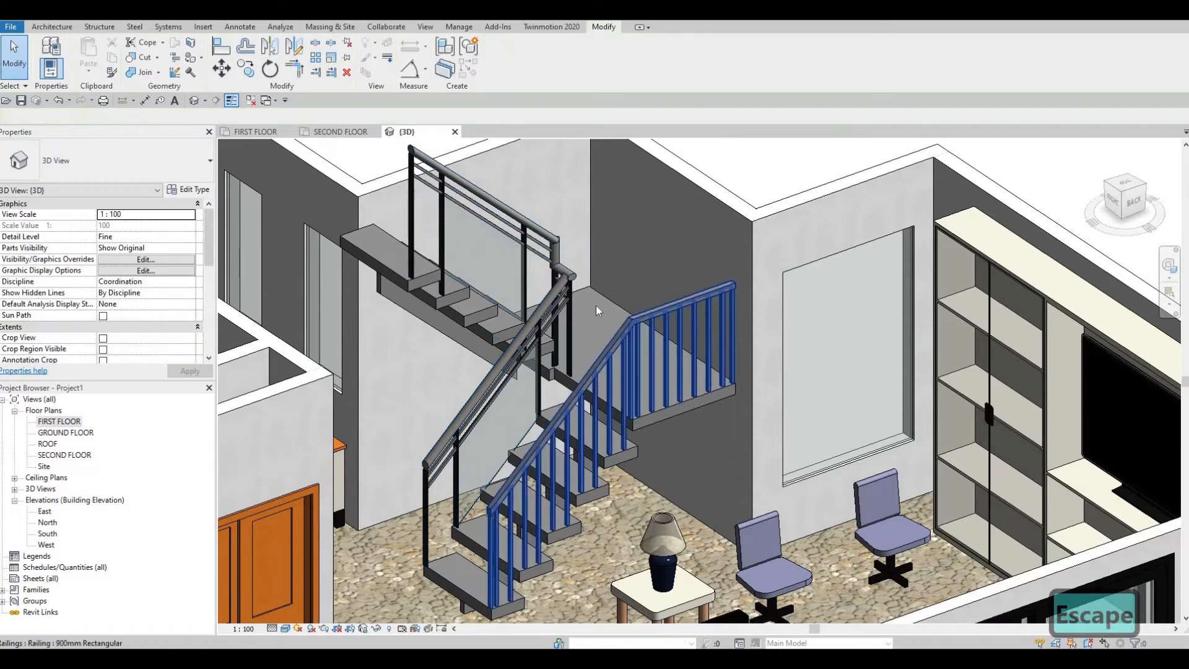
Step: Change the stair's inner railing to the 900mm Rectangular type
{"action": "left_click", "coordinate": [521, 297]}
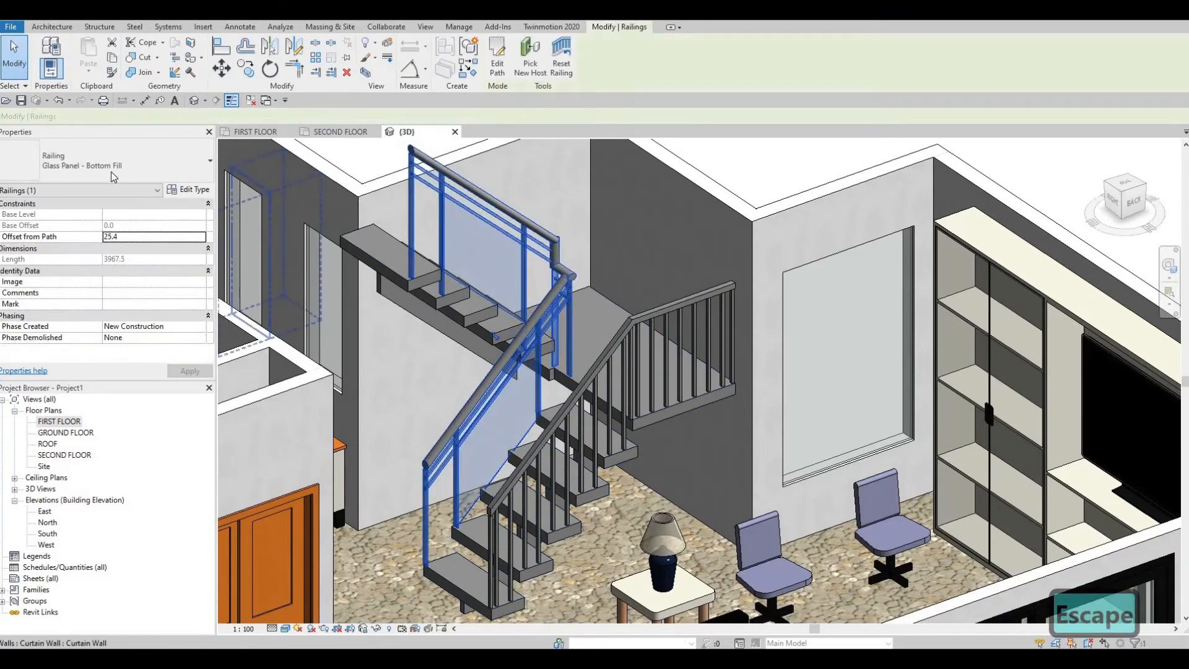
{"action": "left_click", "coordinate": [113, 176]}
{"action": "left_click", "coordinate": [54, 236]}
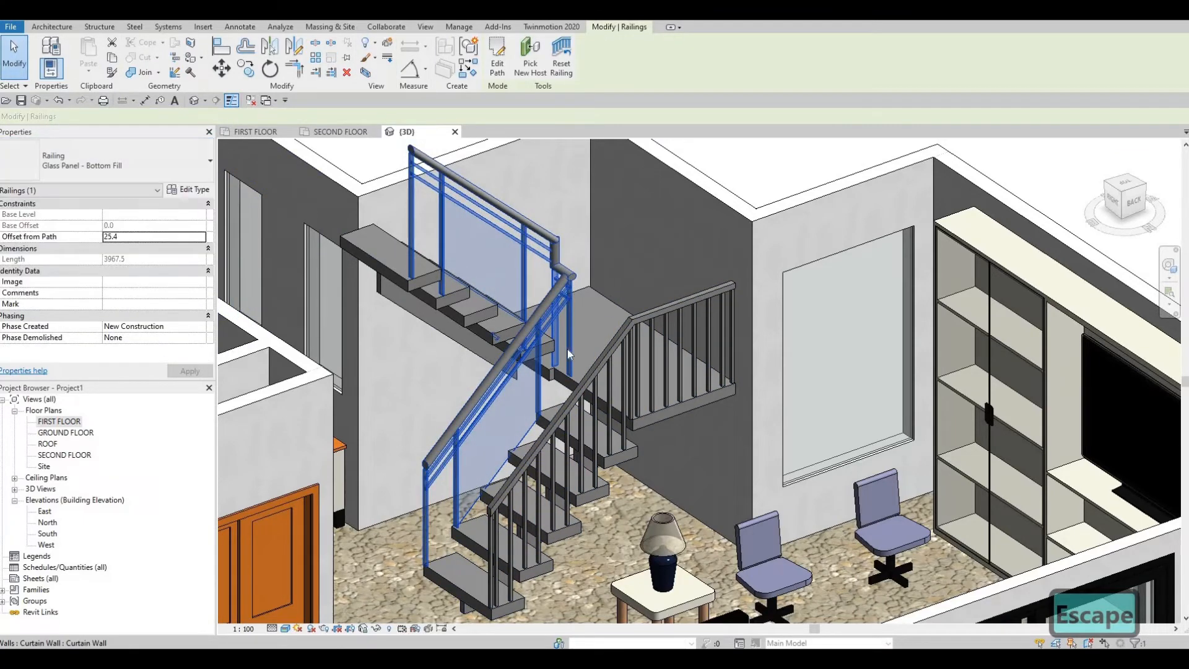
{"action": "key", "text": "Escape"}
Step: In the stair's Non-Monolithic Landing type, turn off Same as Run so the landing tread gets its own settings
{"action": "middle_click_drag", "start_coordinate": [483, 421], "coordinate": [640, 379], "text": "shift"}
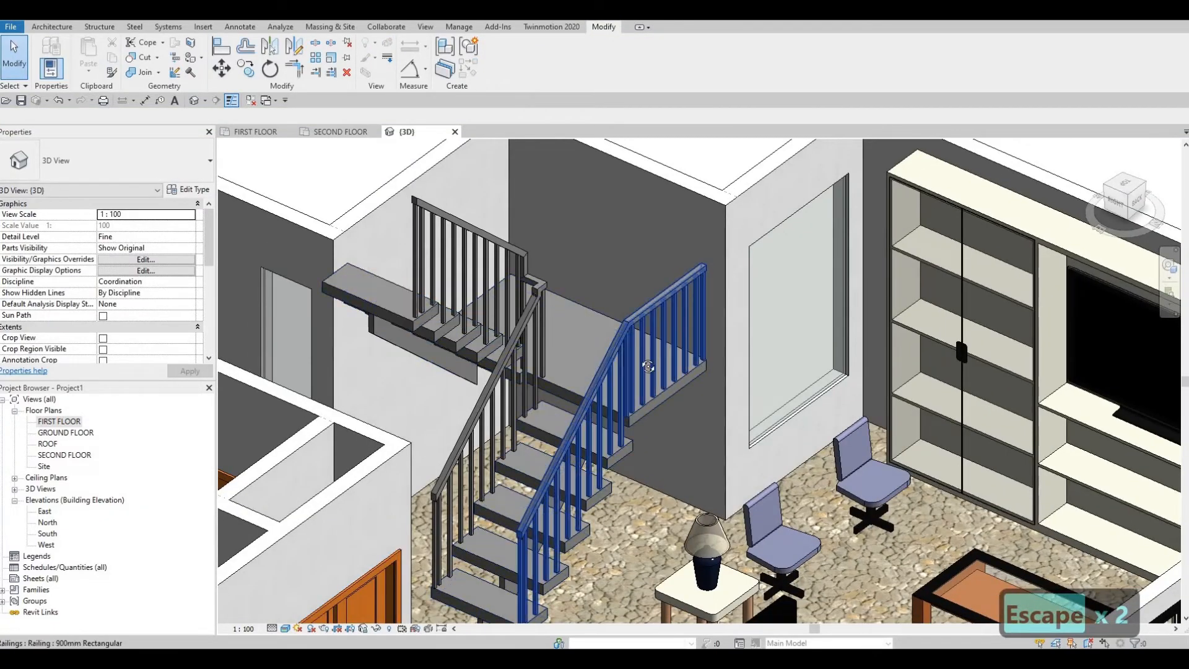
{"action": "middle_click_drag", "start_coordinate": [589, 320], "coordinate": [615, 394], "text": "shift"}
{"action": "scroll", "coordinate": [616, 395], "scroll_direction": "up", "scroll_amount": 1}
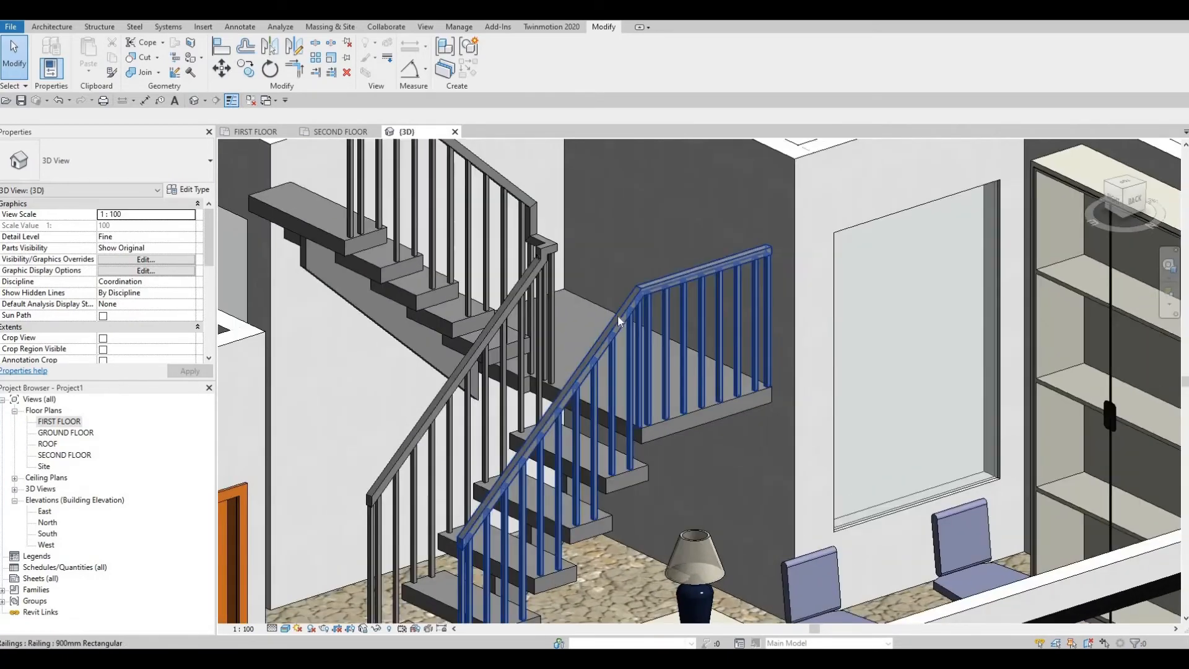
{"action": "middle_click_drag", "start_coordinate": [618, 314], "coordinate": [622, 239]}
{"action": "middle_click_drag", "start_coordinate": [619, 409], "coordinate": [624, 268]}
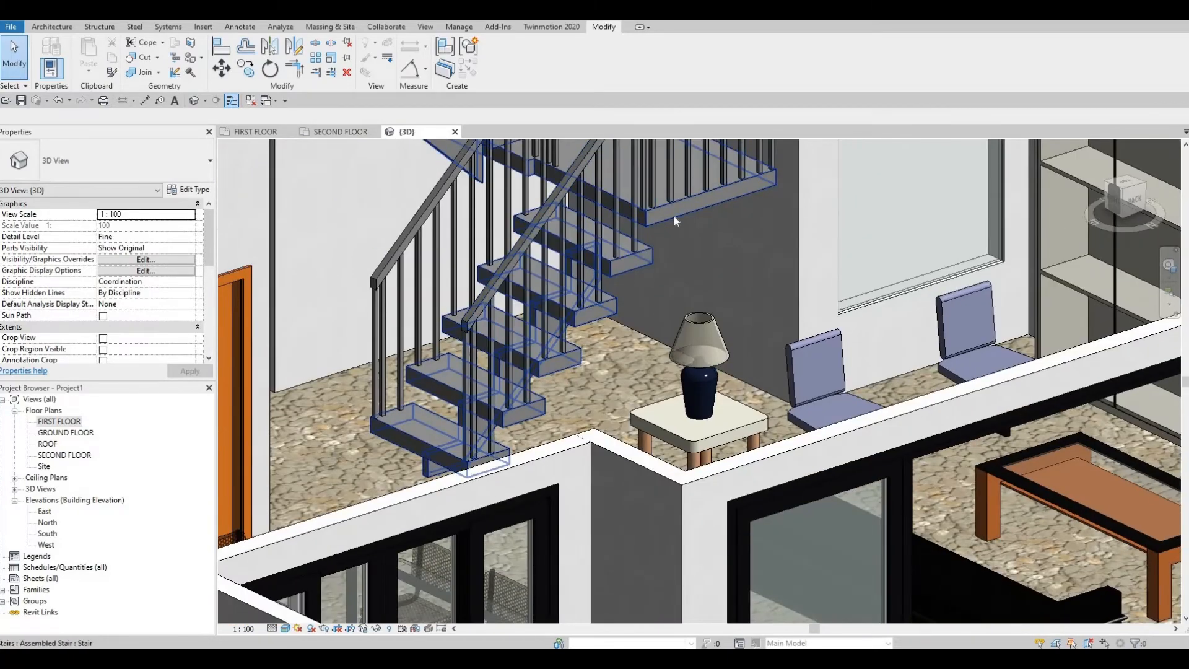
{"action": "middle_click_drag", "start_coordinate": [674, 216], "coordinate": [674, 214], "text": "shift"}
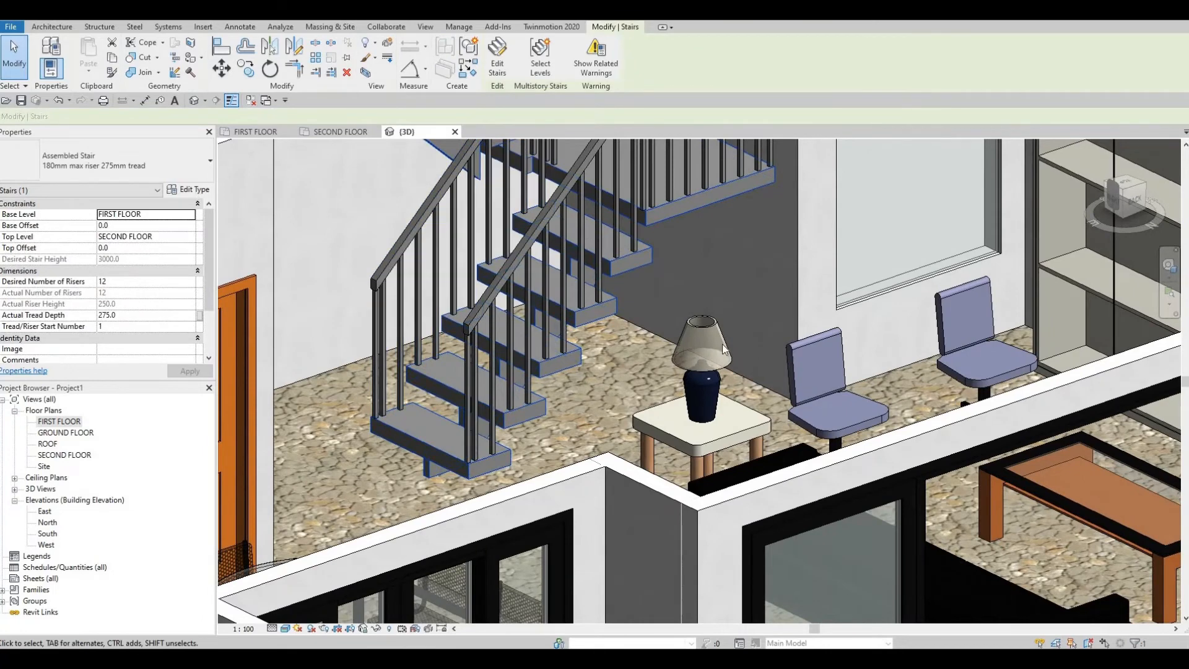
{"action": "left_click", "coordinate": [196, 190]}
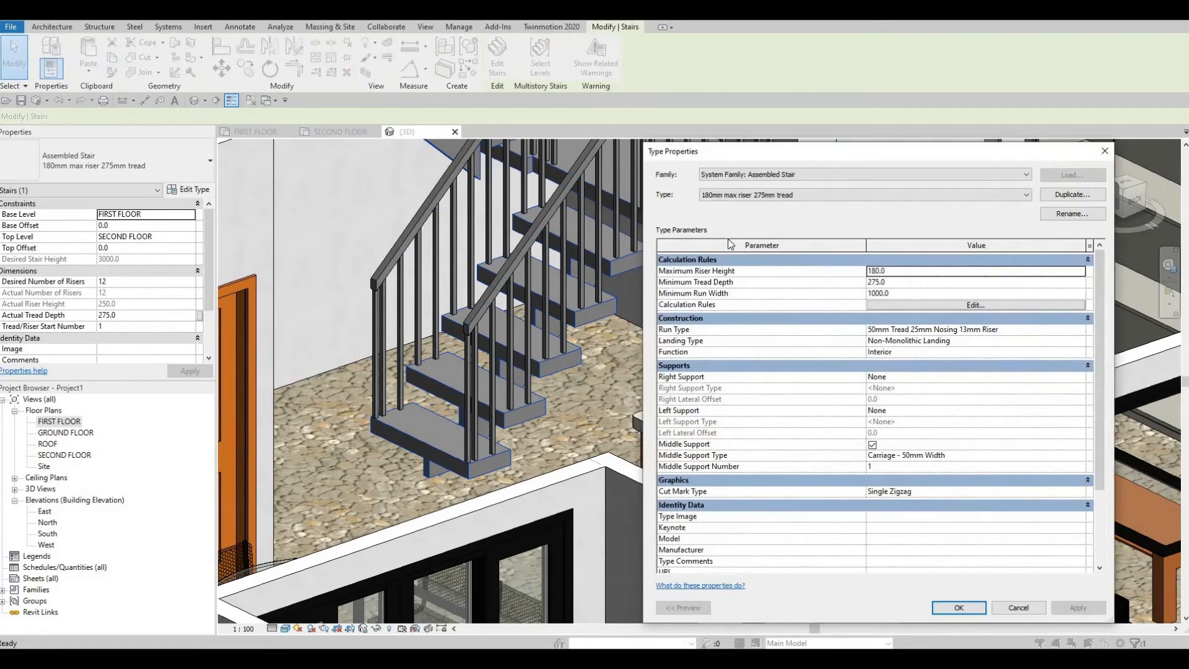
{"action": "left_click", "coordinate": [1072, 333]}
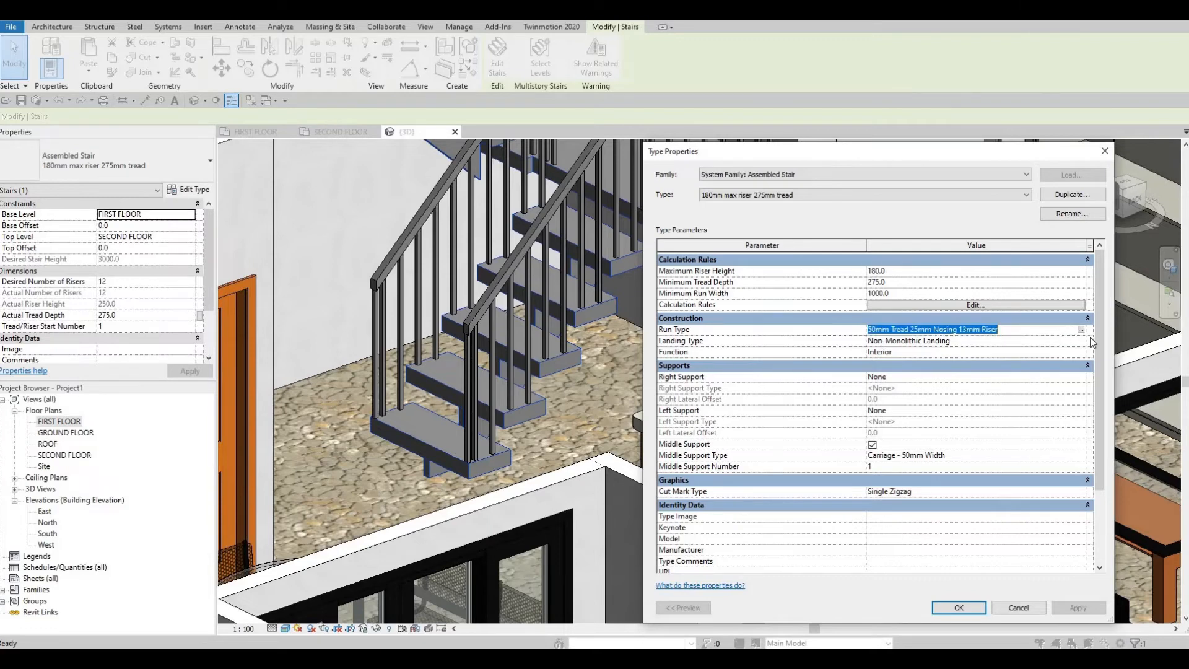
{"action": "left_click", "coordinate": [1084, 342]}
{"action": "left_click", "coordinate": [1081, 340]}
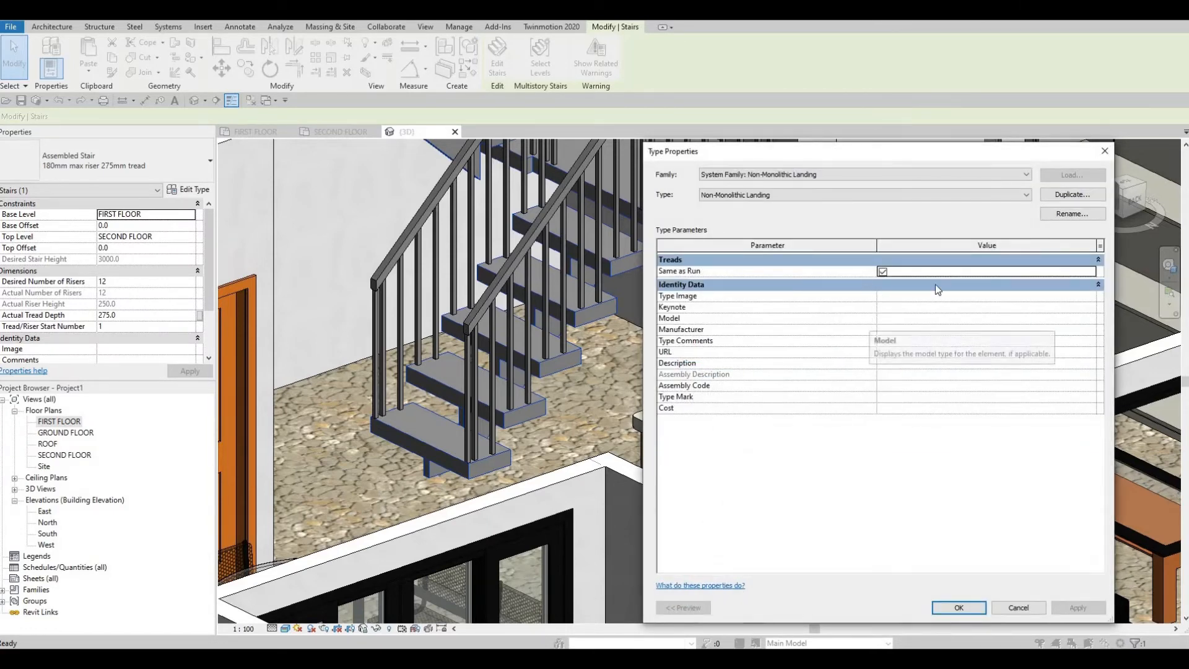
{"action": "left_click", "coordinate": [882, 272]}
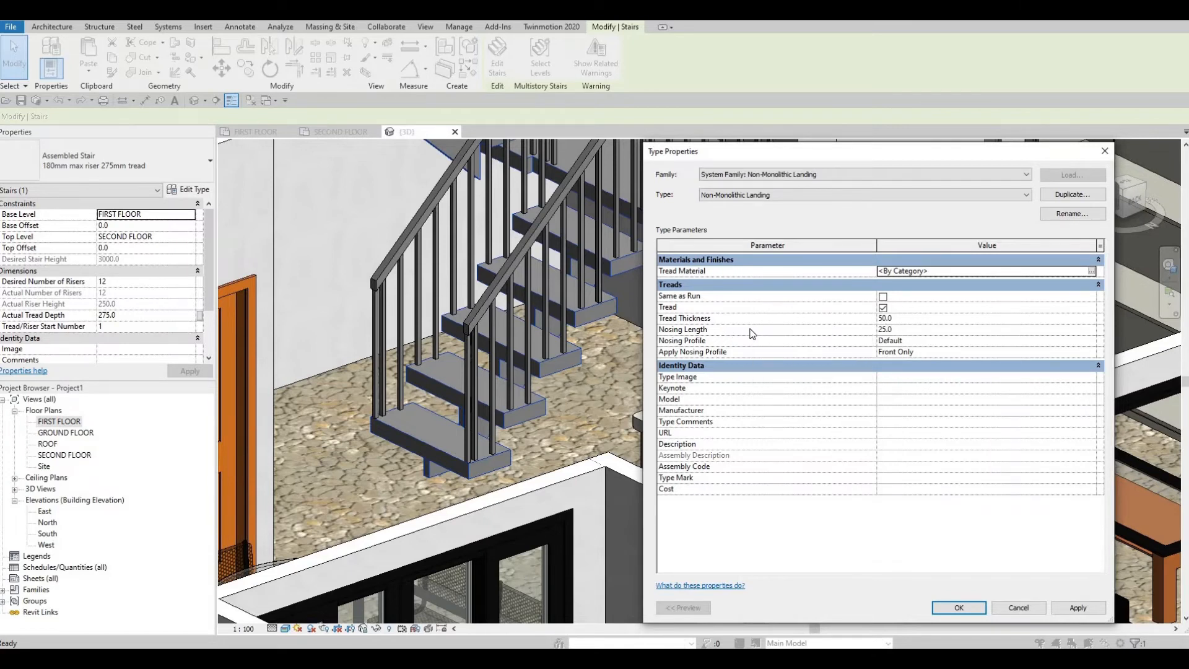
Step: Set the landing type's tread thickness to 500 mm and accept the stair type changes
{"action": "left_click", "coordinate": [912, 319]}
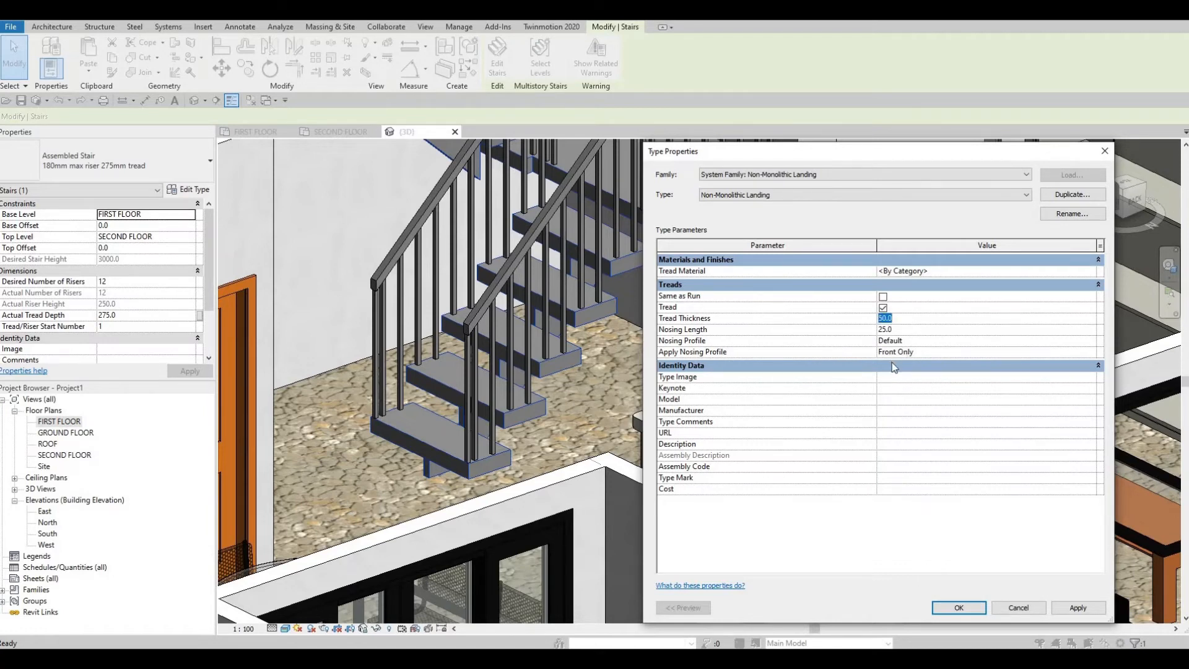
{"action": "type", "text": "500"}
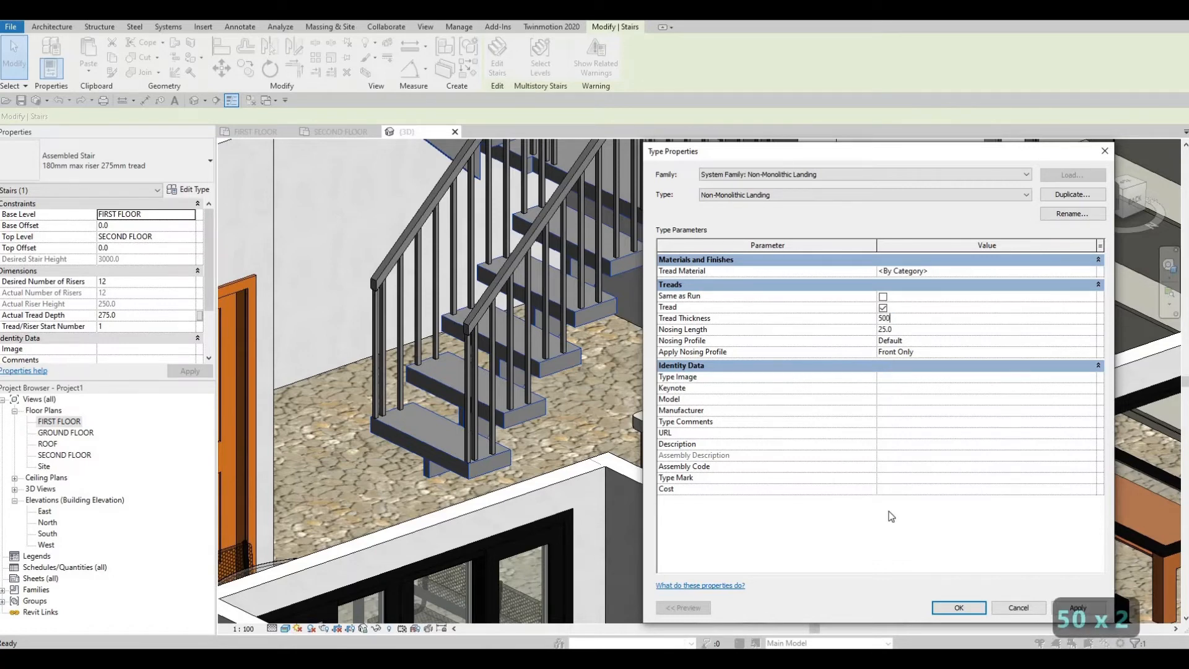
{"action": "left_click", "coordinate": [1065, 610]}
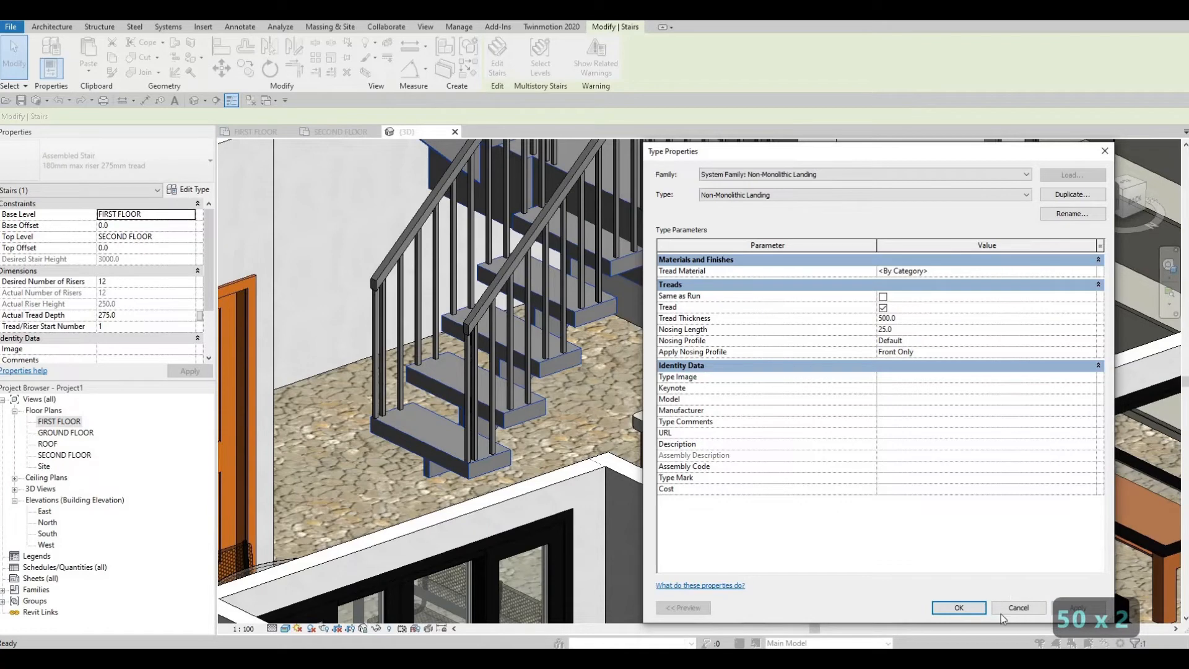
{"action": "left_click", "coordinate": [1028, 607]}
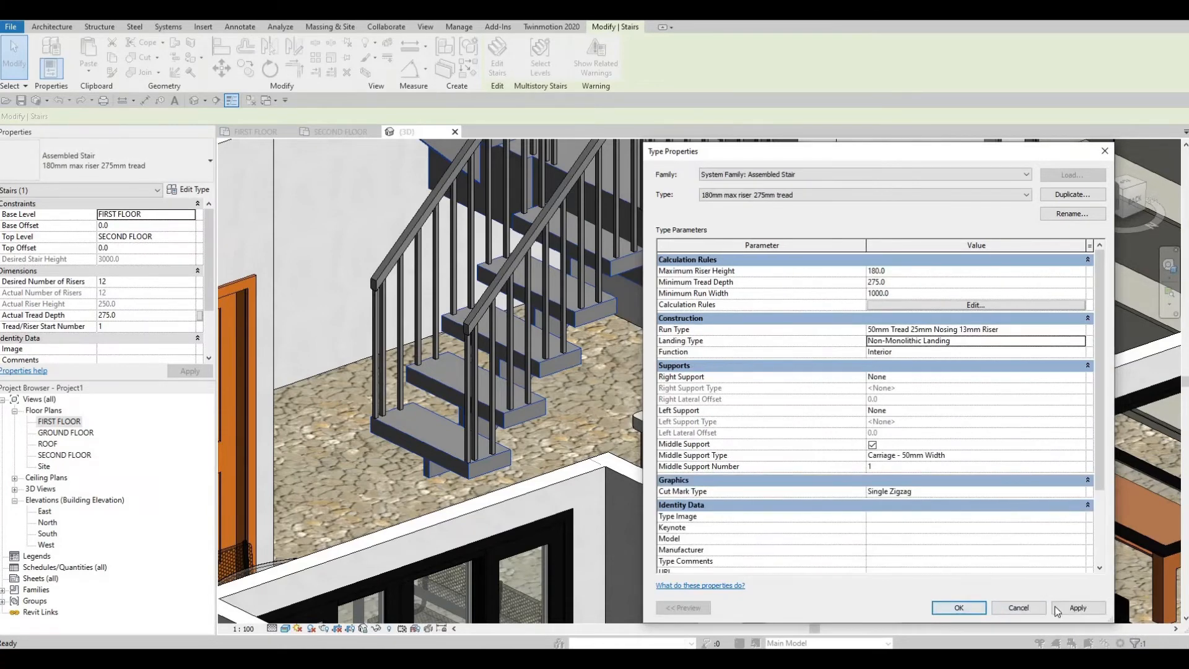
{"action": "left_click", "coordinate": [975, 607]}
Step: Set the Non-Monolithic Landing type's tread thickness to 700 mm and accept the stair type changes
{"action": "middle_click_drag", "start_coordinate": [706, 298], "coordinate": [680, 214]}
{"action": "middle_click_drag", "start_coordinate": [686, 318], "coordinate": [685, 270]}
{"action": "middle_click_drag", "start_coordinate": [722, 334], "coordinate": [749, 375], "text": "shift"}
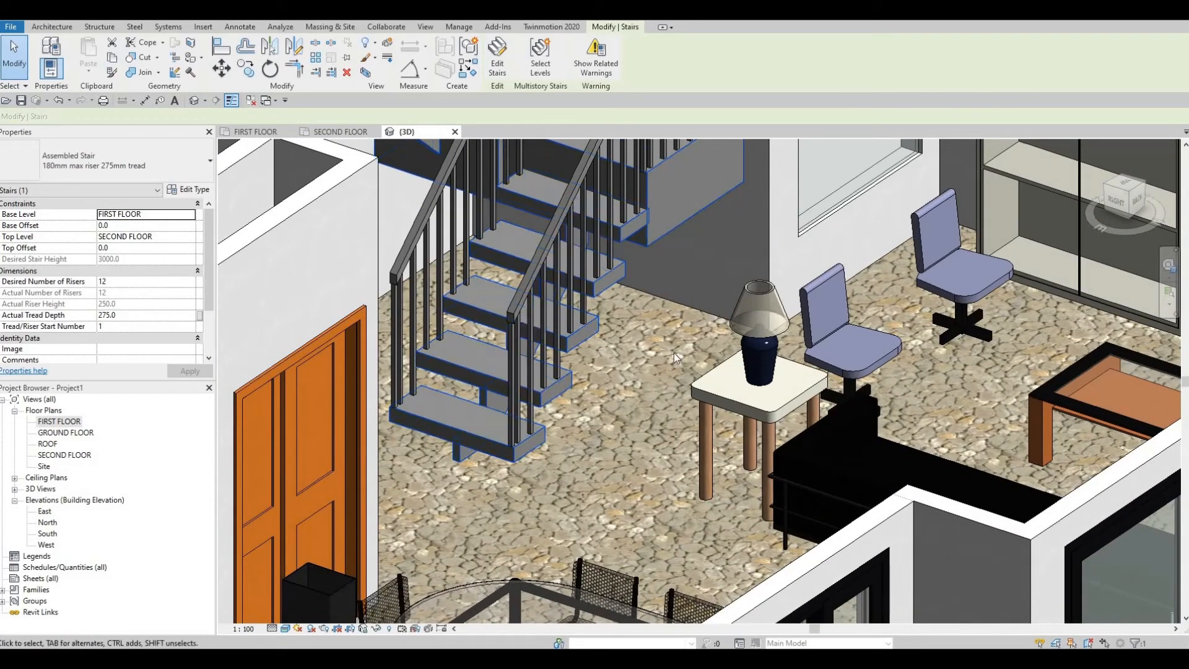
{"action": "middle_click_drag", "start_coordinate": [674, 357], "coordinate": [687, 281], "text": "shift"}
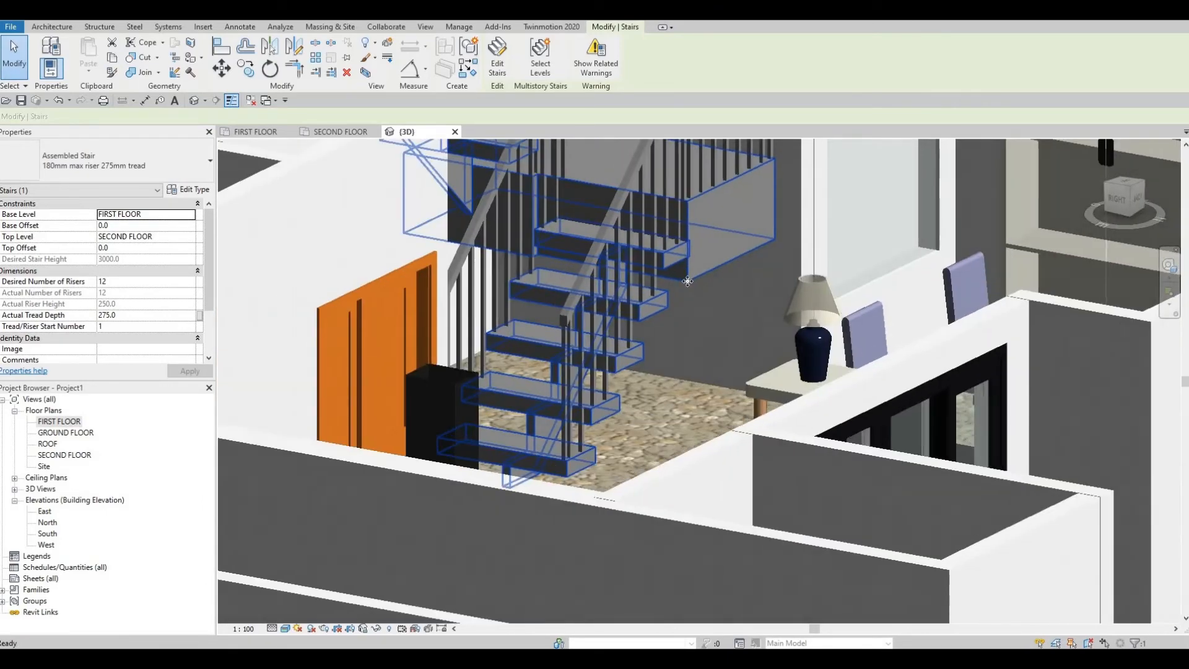
{"action": "middle_click_drag", "start_coordinate": [579, 302], "coordinate": [661, 273], "text": "shift"}
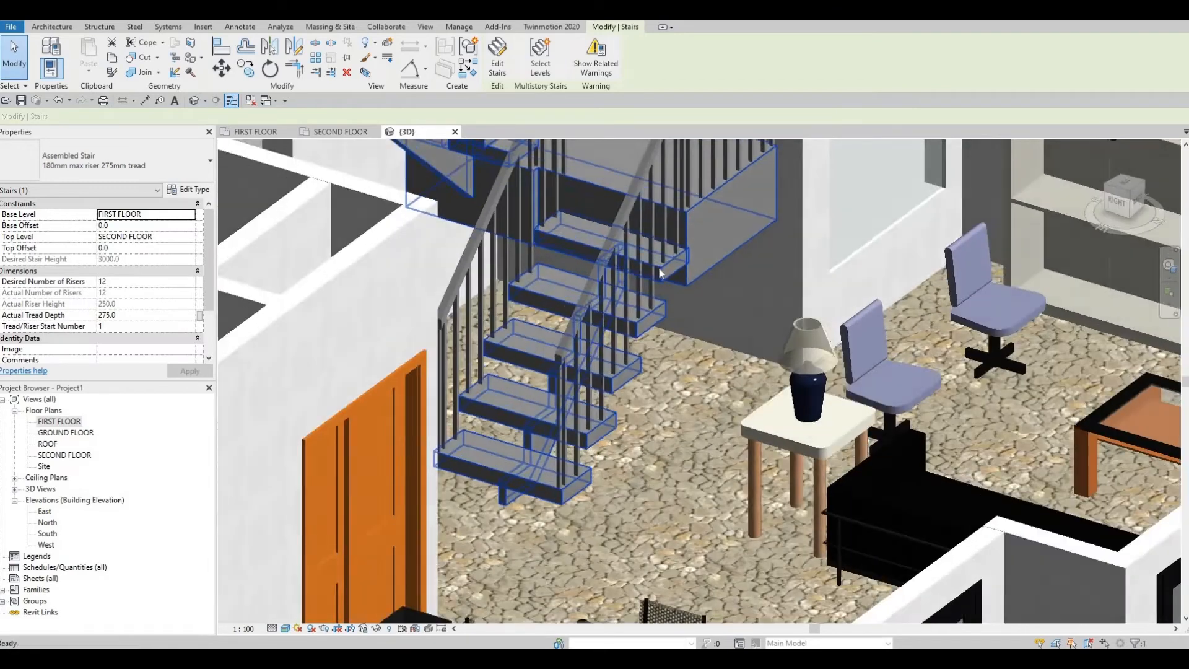
{"action": "left_click", "coordinate": [188, 189]}
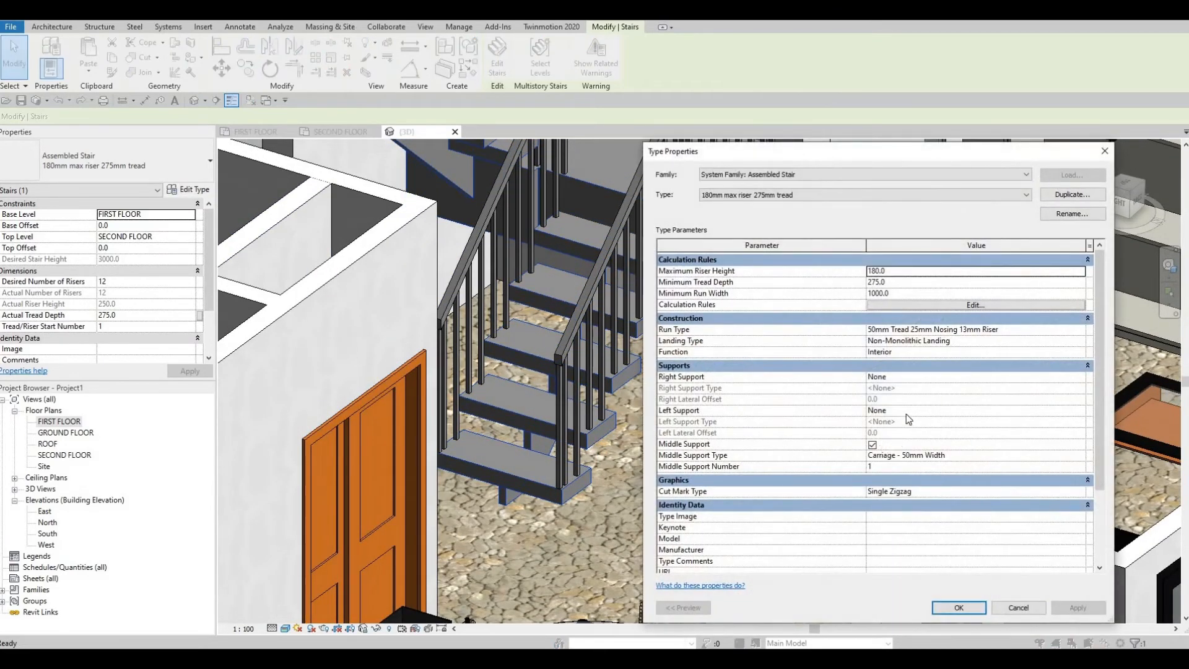
{"action": "left_click", "coordinate": [1081, 342]}
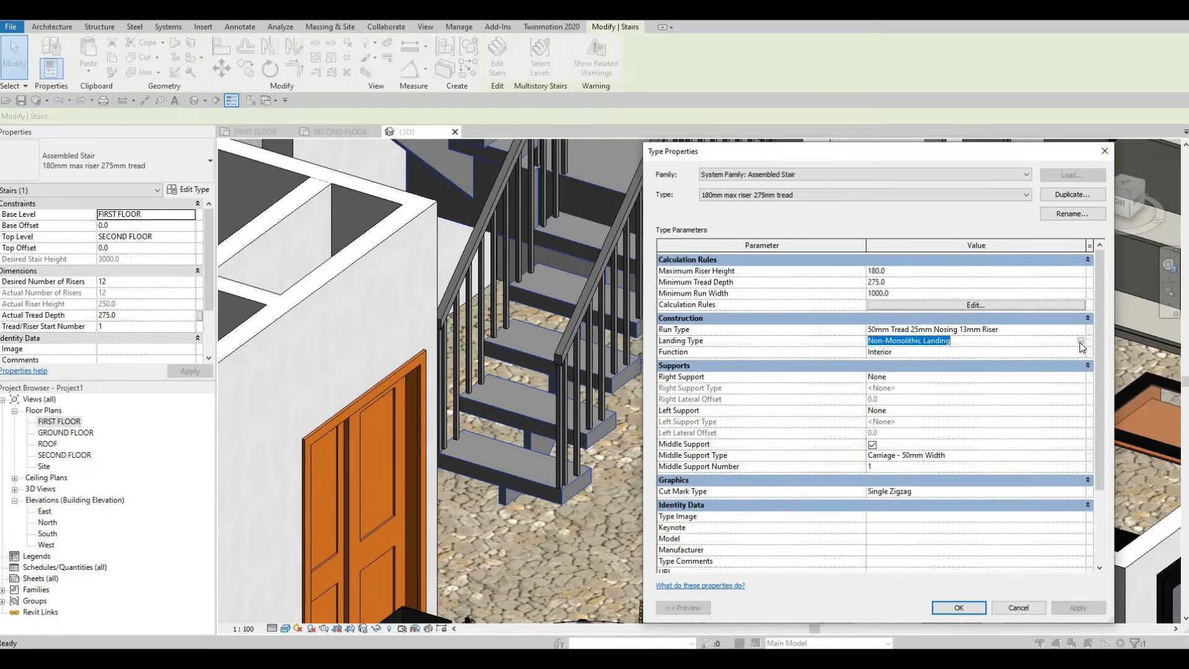
{"action": "left_click", "coordinate": [1080, 341]}
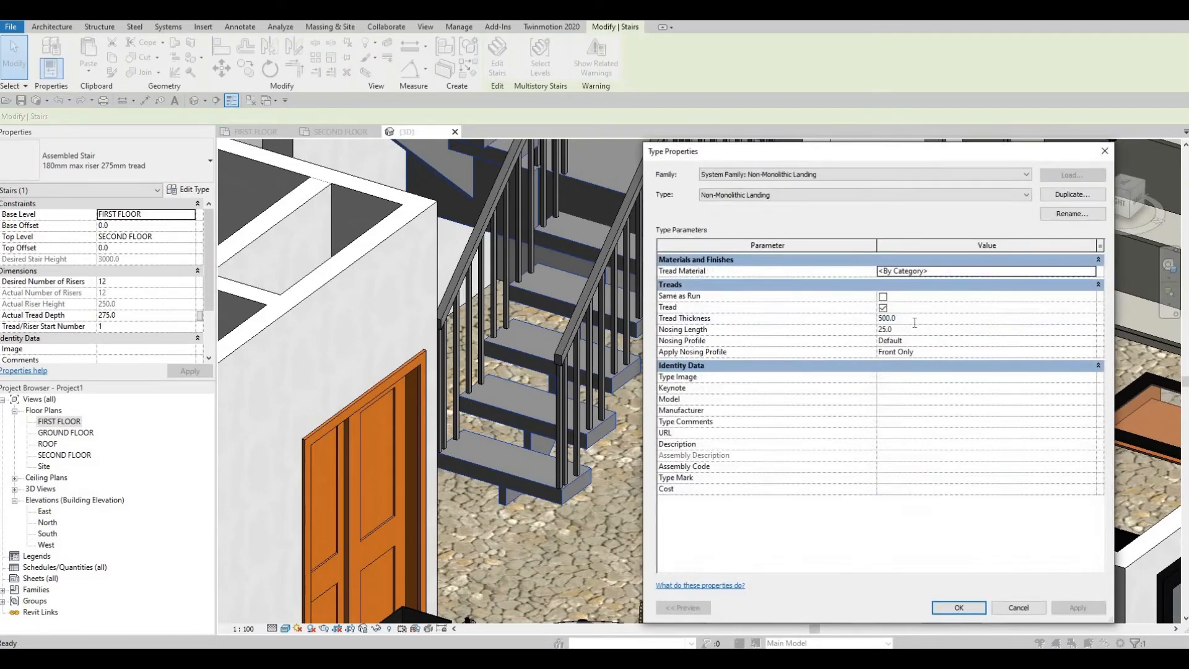
{"action": "left_click", "coordinate": [915, 323]}
{"action": "type", "text": "6"}
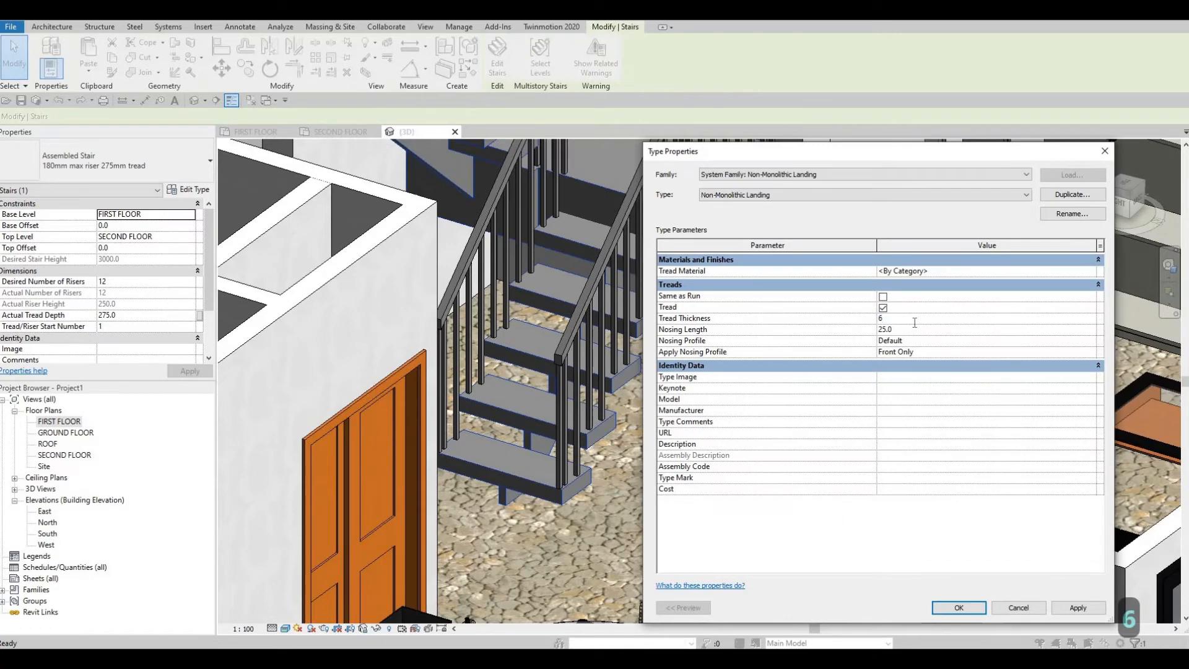
{"action": "key", "text": "BackSpace"}
{"action": "type", "text": "700"}
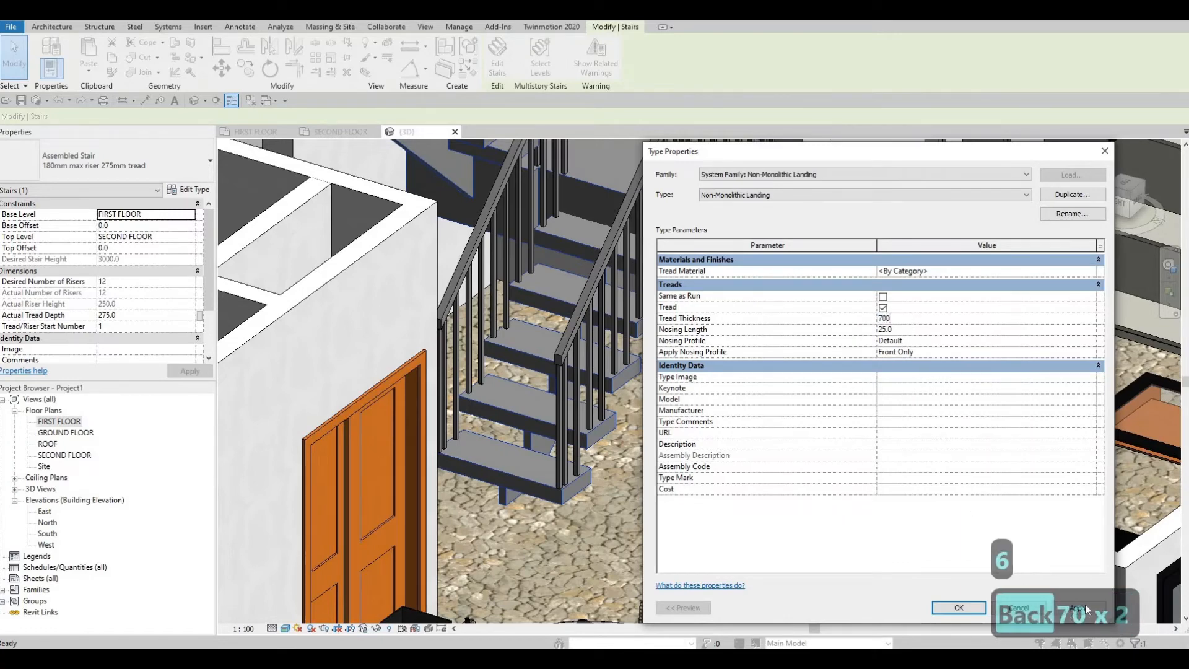
{"action": "left_click", "coordinate": [942, 605]}
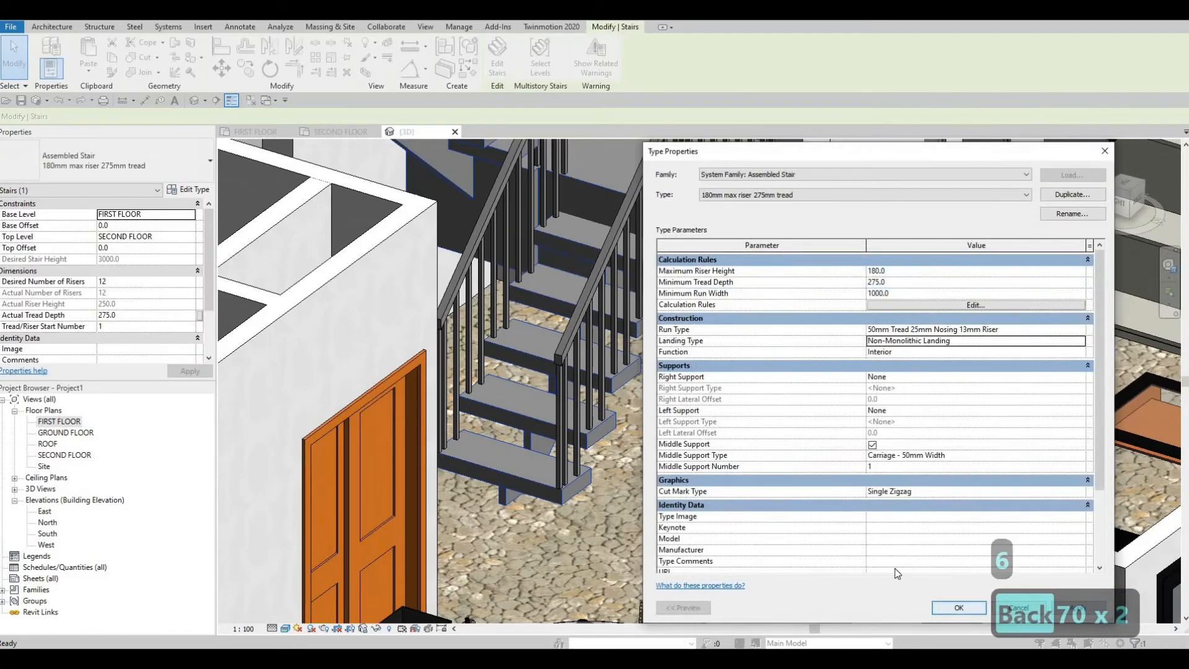
{"action": "left_click", "coordinate": [941, 604]}
Step: Add Concrete, C20/25 from the AEC Materials concrete library and assign it as the landing type's tread material
{"action": "middle_click_drag", "start_coordinate": [545, 388], "coordinate": [407, 337], "text": "shift"}
{"action": "key", "text": "Escape"}
{"action": "left_click", "coordinate": [196, 190]}
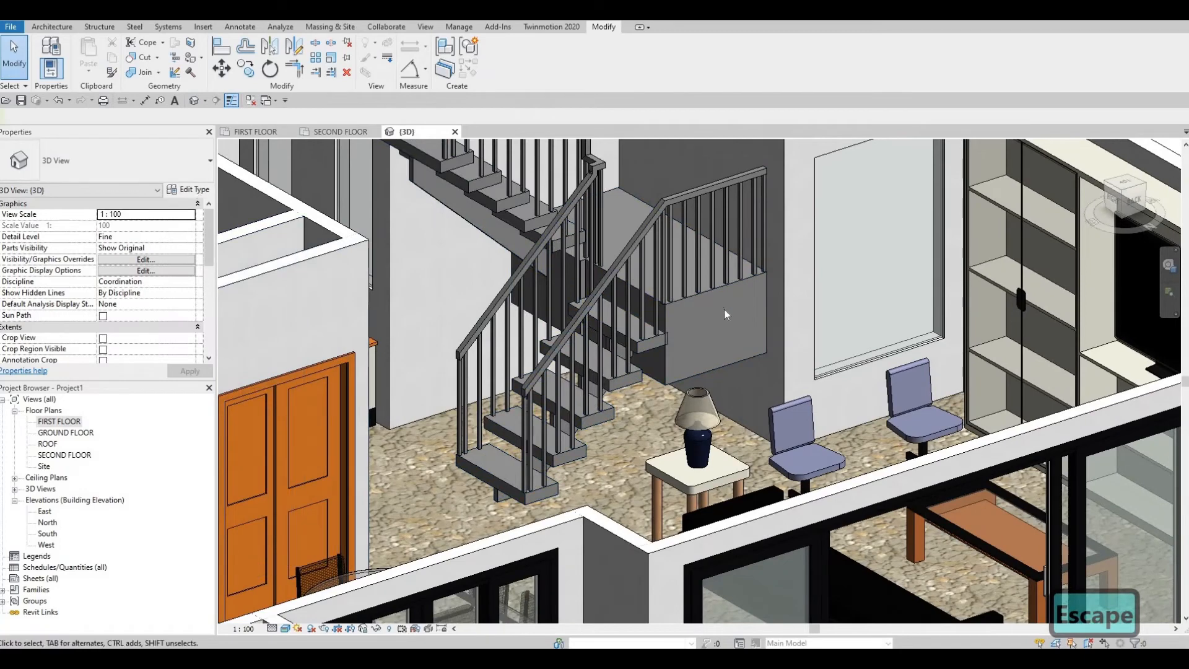
{"action": "key", "text": "Escape"}
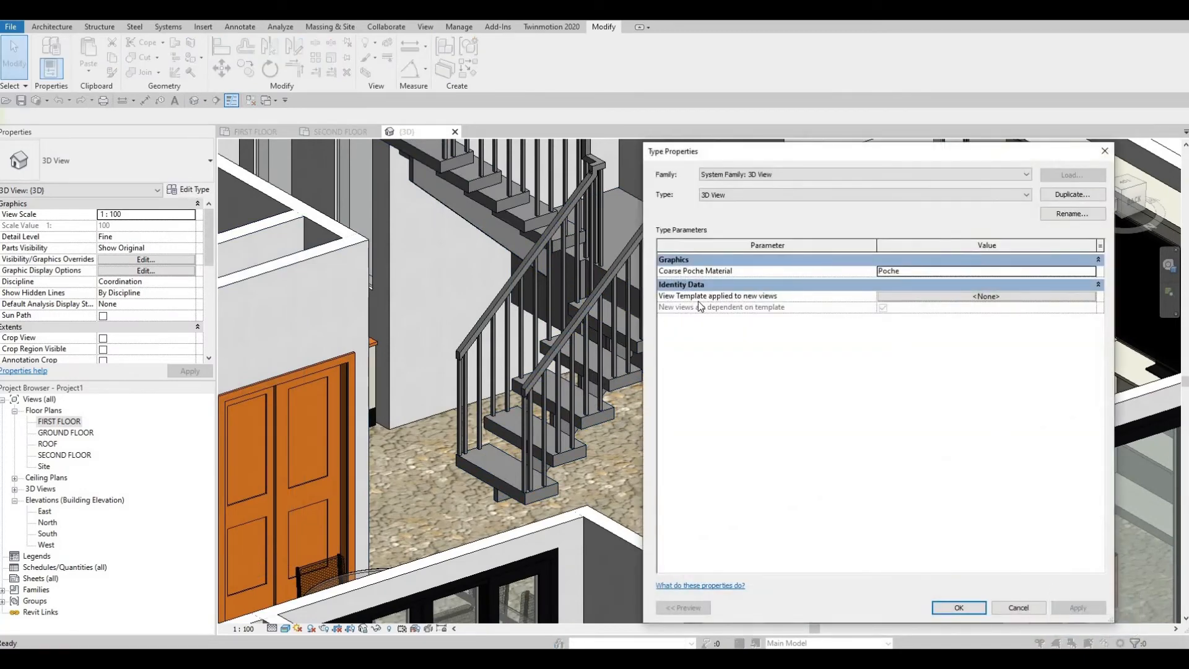
{"action": "left_click", "coordinate": [188, 191]}
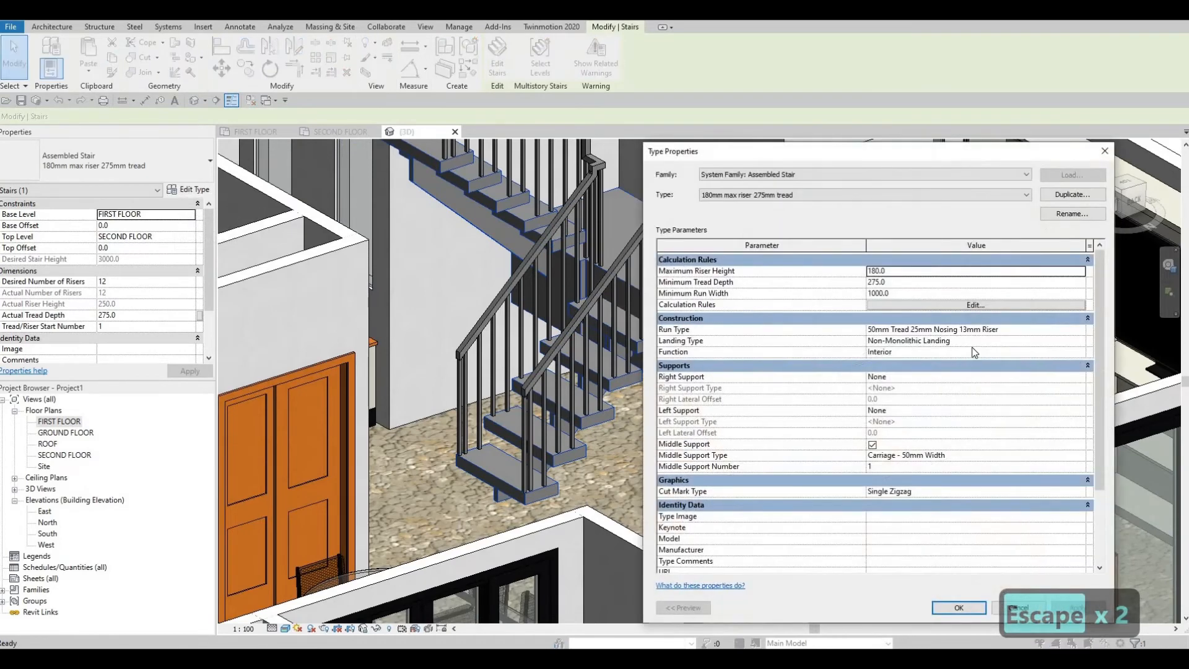
{"action": "left_click", "coordinate": [1065, 341]}
{"action": "left_click", "coordinate": [1080, 342]}
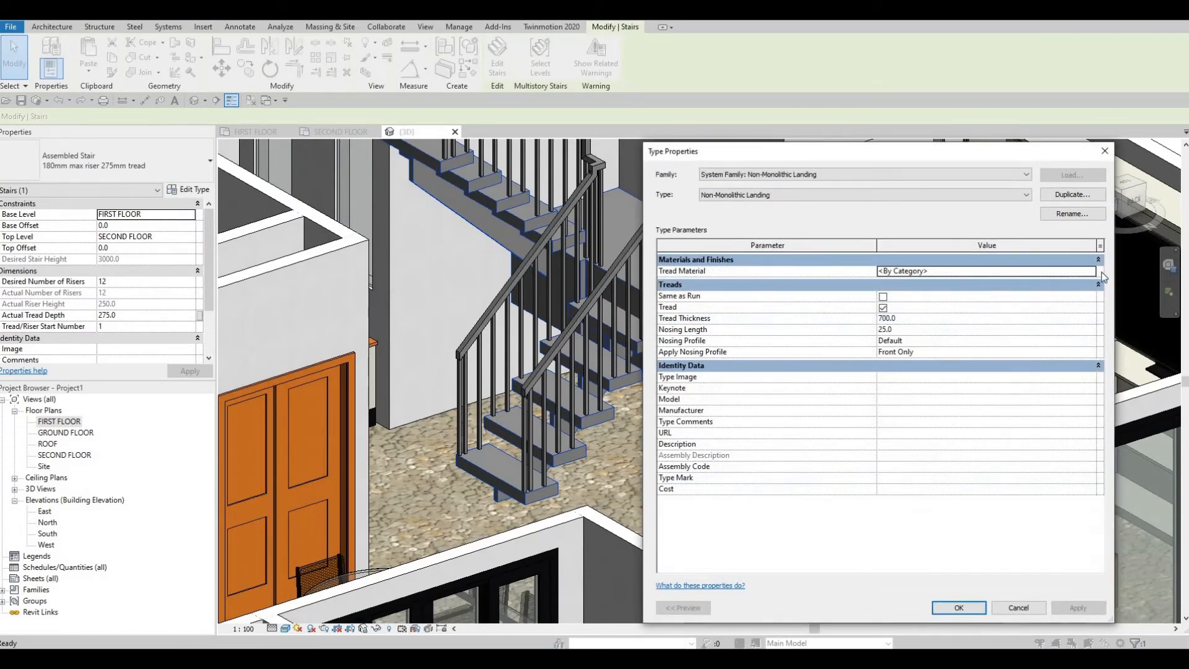
{"action": "left_click", "coordinate": [1092, 273]}
{"action": "left_click", "coordinate": [1091, 271]}
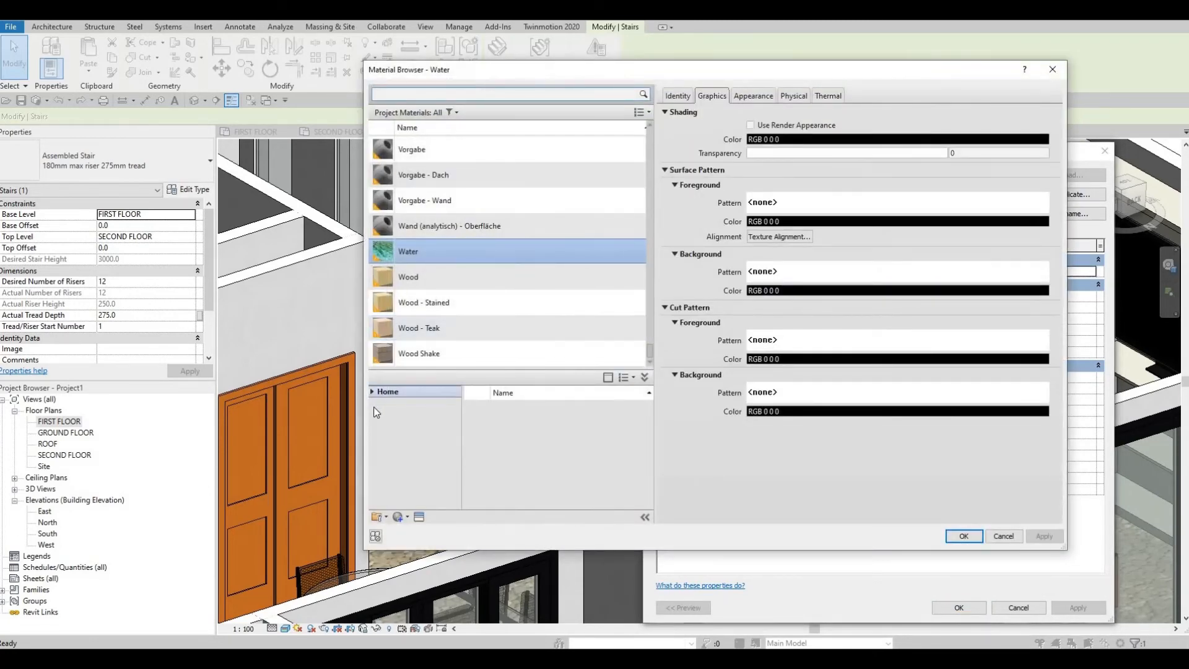
{"action": "left_click", "coordinate": [375, 414]}
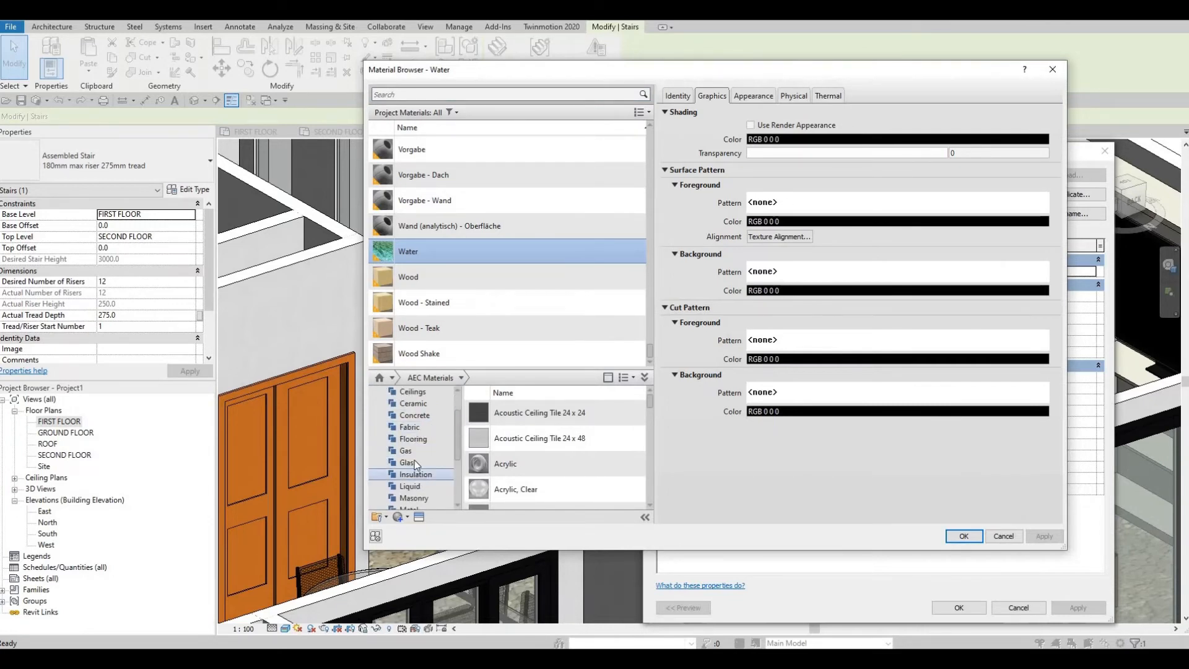
{"action": "left_click", "coordinate": [415, 450]}
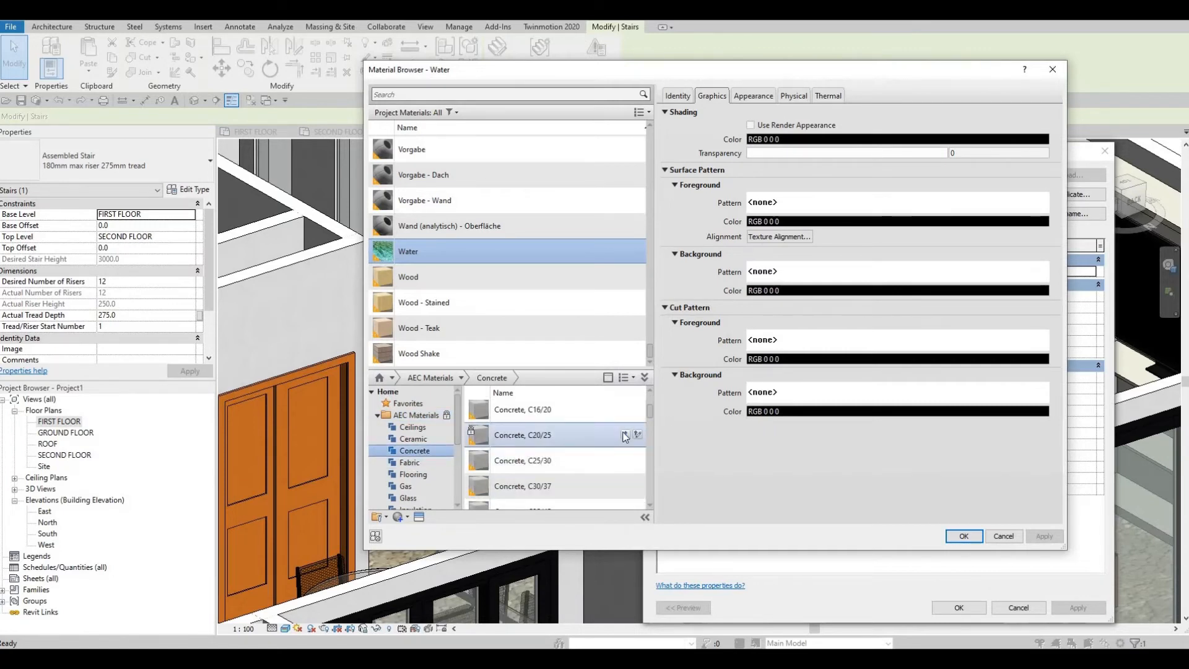
{"action": "left_click", "coordinate": [624, 434]}
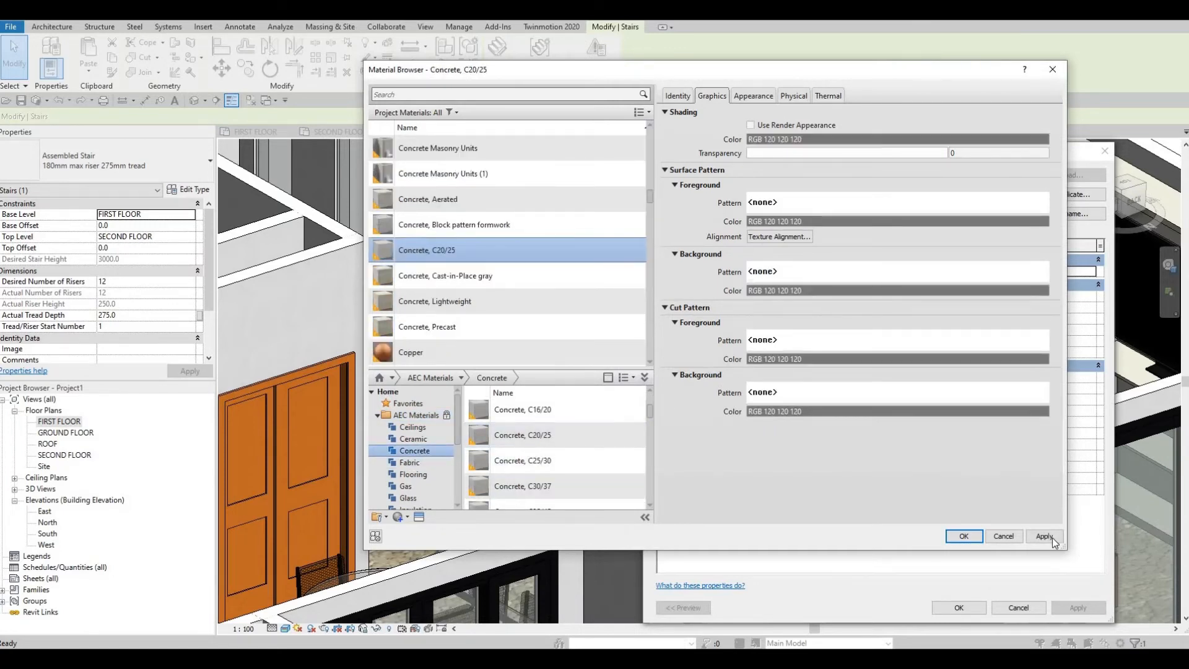
{"action": "left_click", "coordinate": [970, 539]}
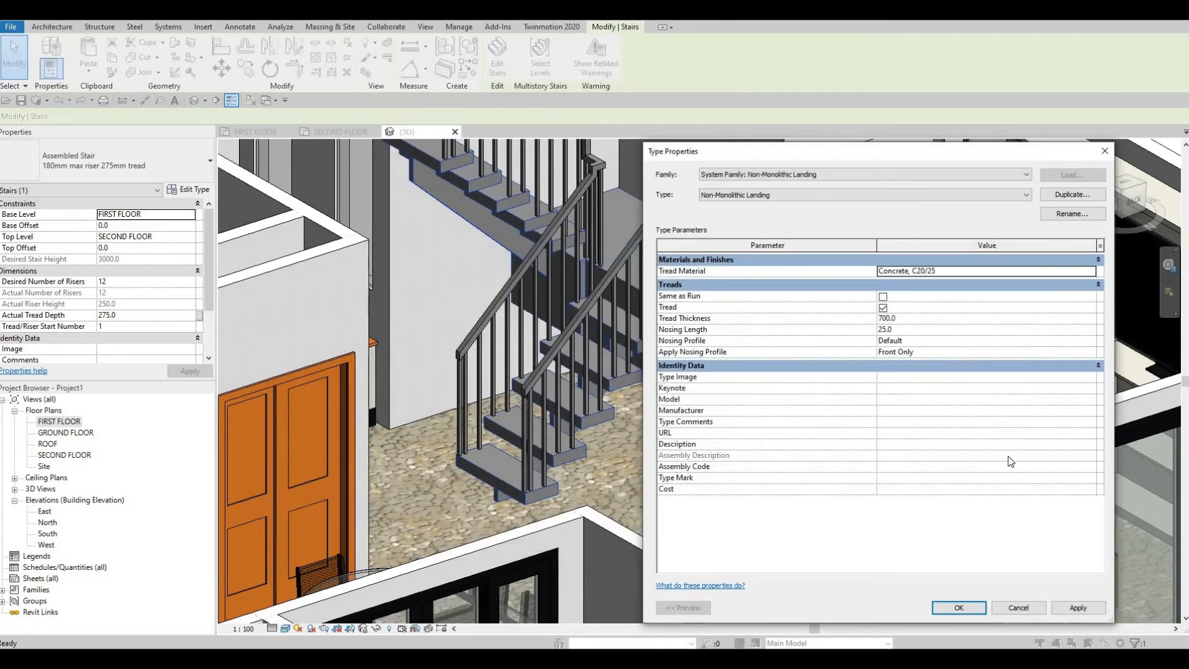
Step: Accept the landing type, assign Concrete, C20/25 as the tread material of the stair's run type, and accept the stair type changes
{"action": "left_click", "coordinate": [1075, 610]}
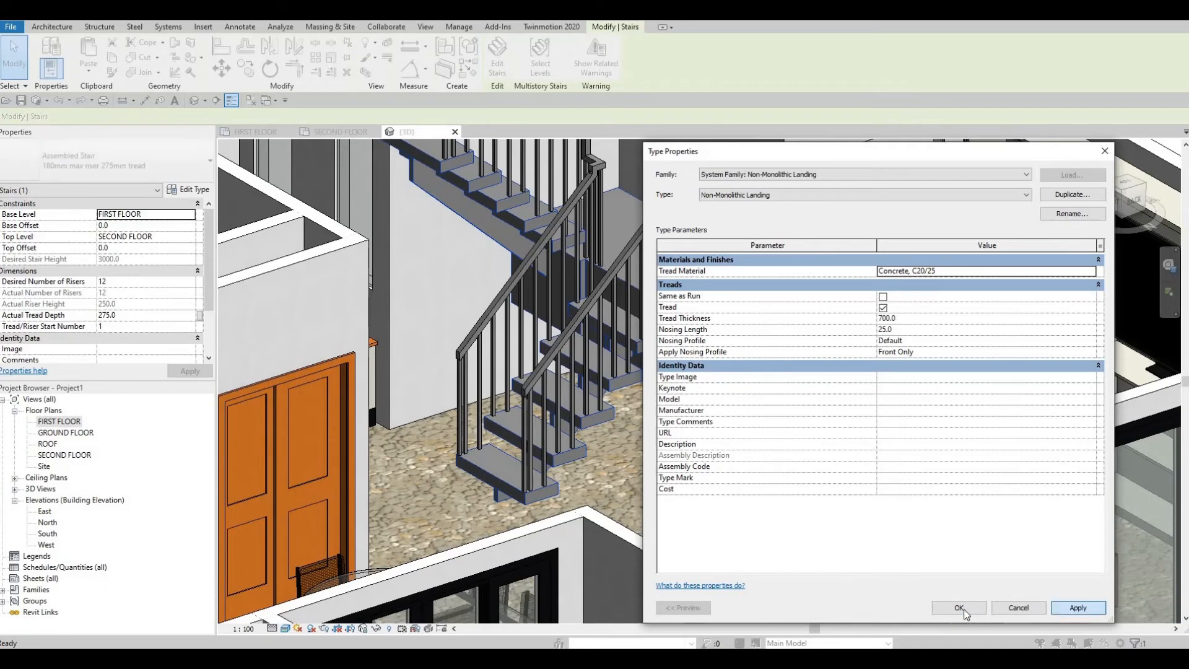
{"action": "left_click", "coordinate": [960, 608]}
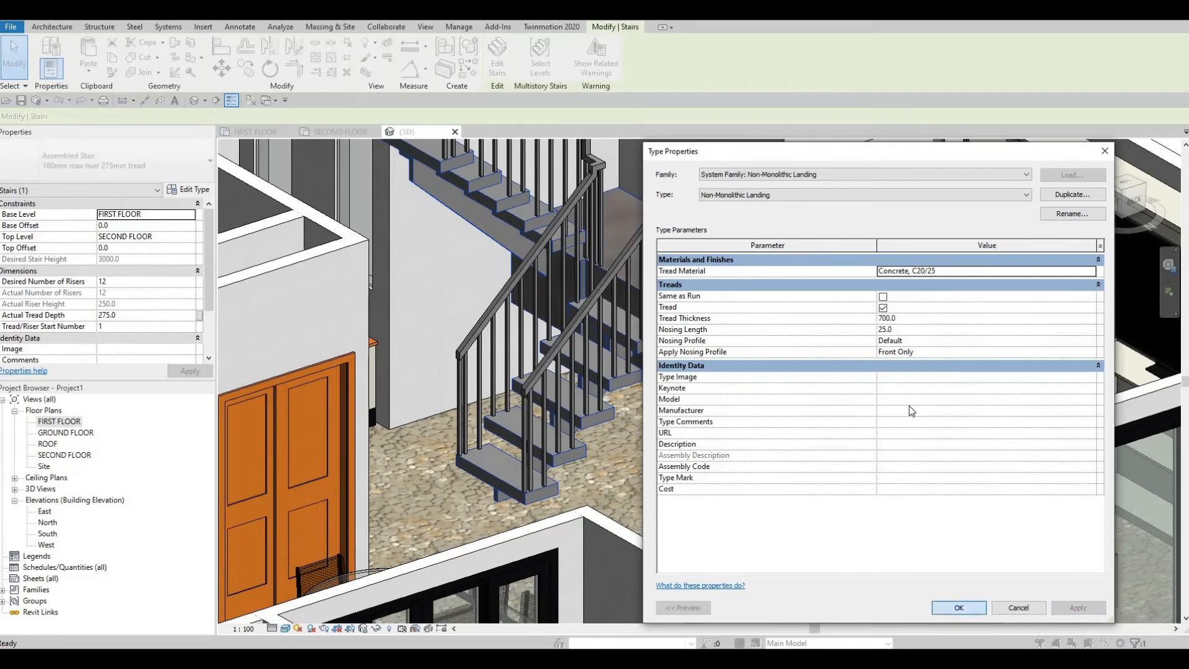
{"action": "left_click", "coordinate": [1084, 330]}
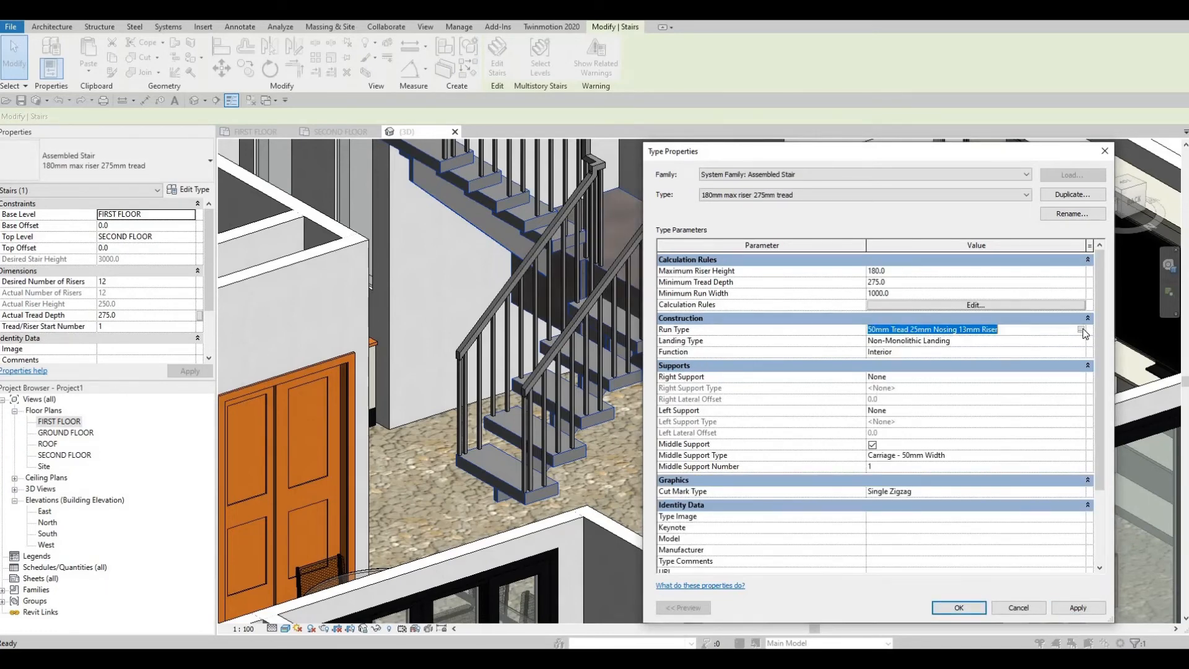
{"action": "left_click", "coordinate": [1081, 331]}
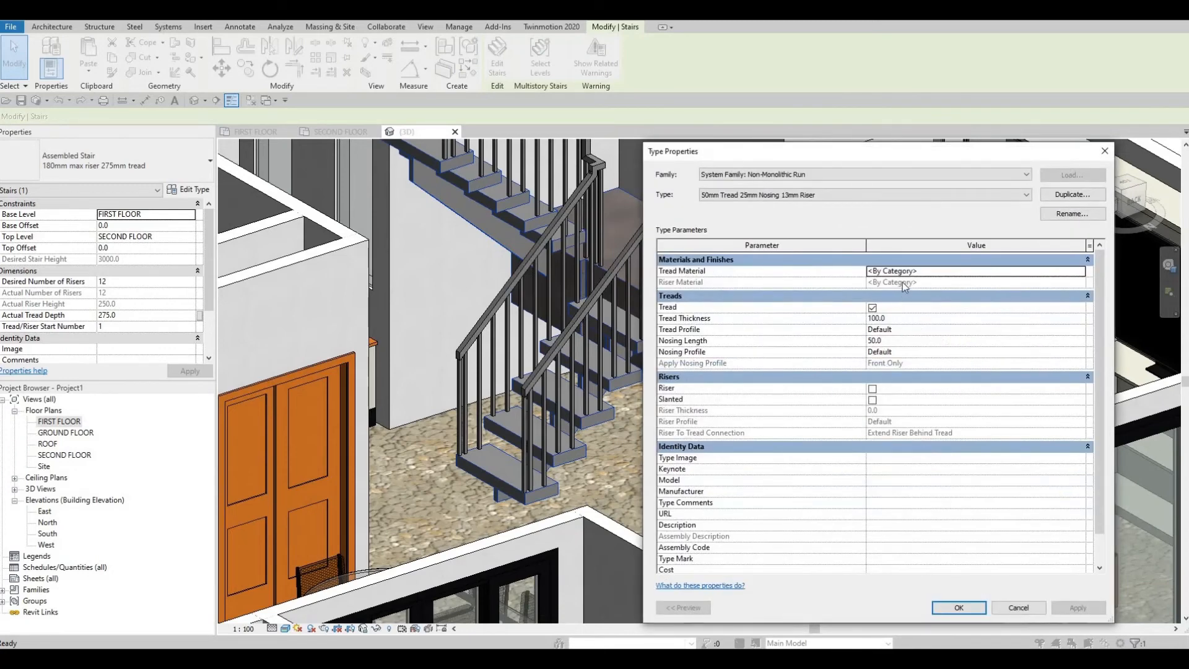
{"action": "left_click", "coordinate": [1023, 260]}
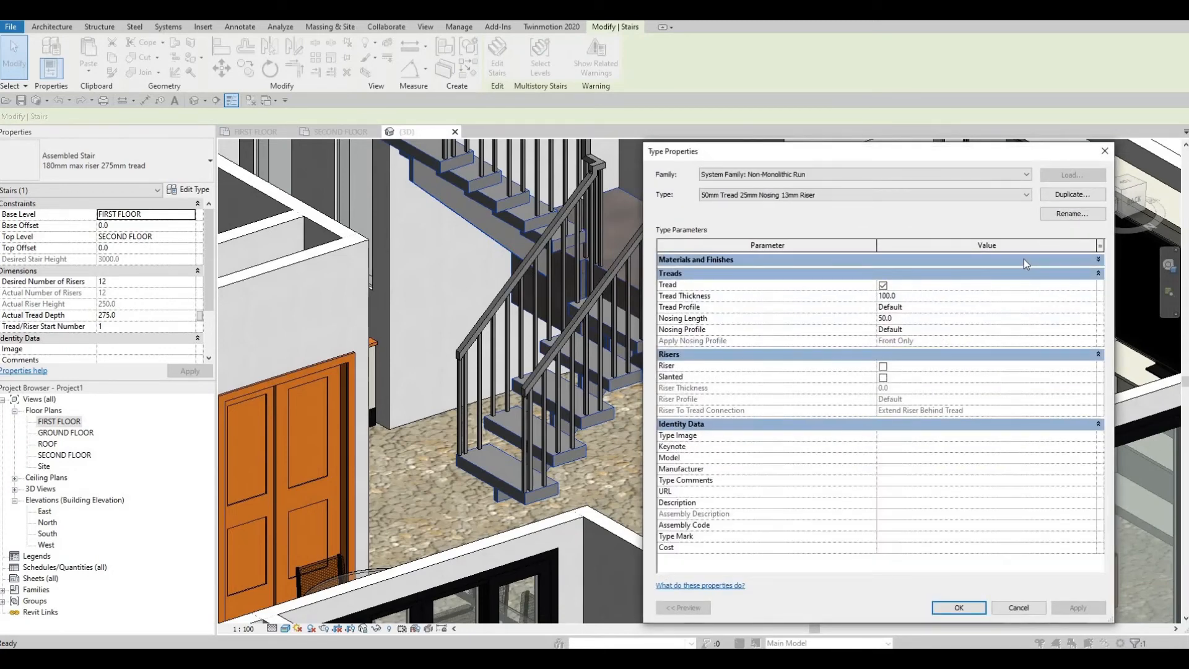
{"action": "left_click", "coordinate": [1080, 260]}
{"action": "left_click", "coordinate": [1082, 275]}
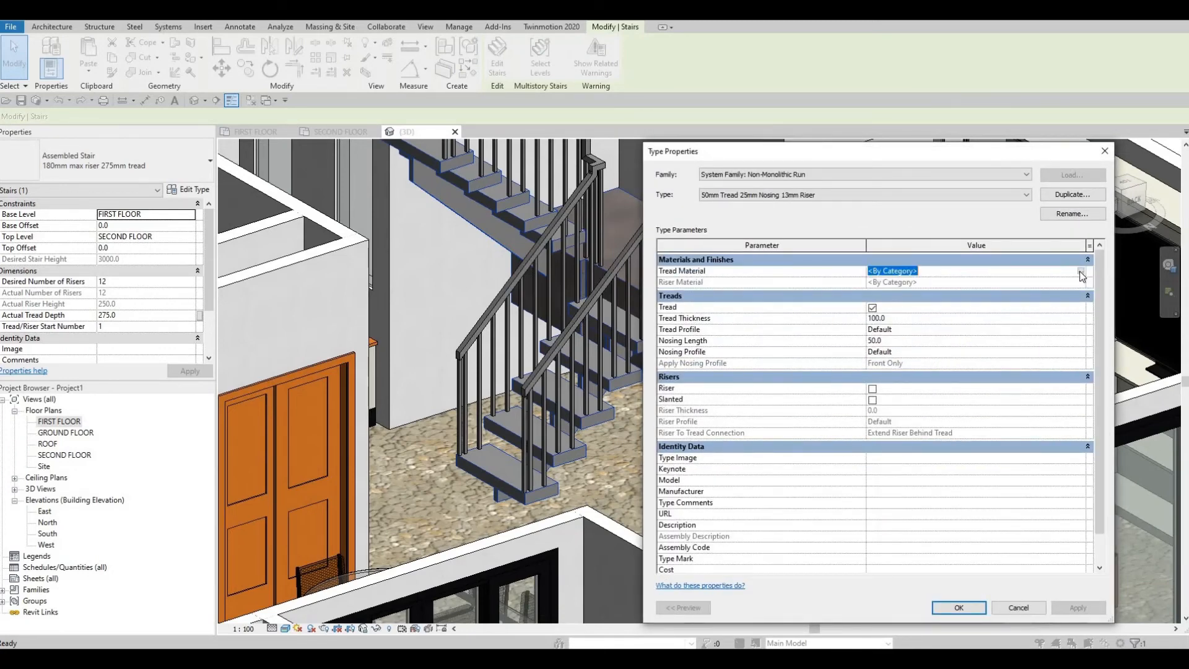
{"action": "left_click", "coordinate": [1081, 271]}
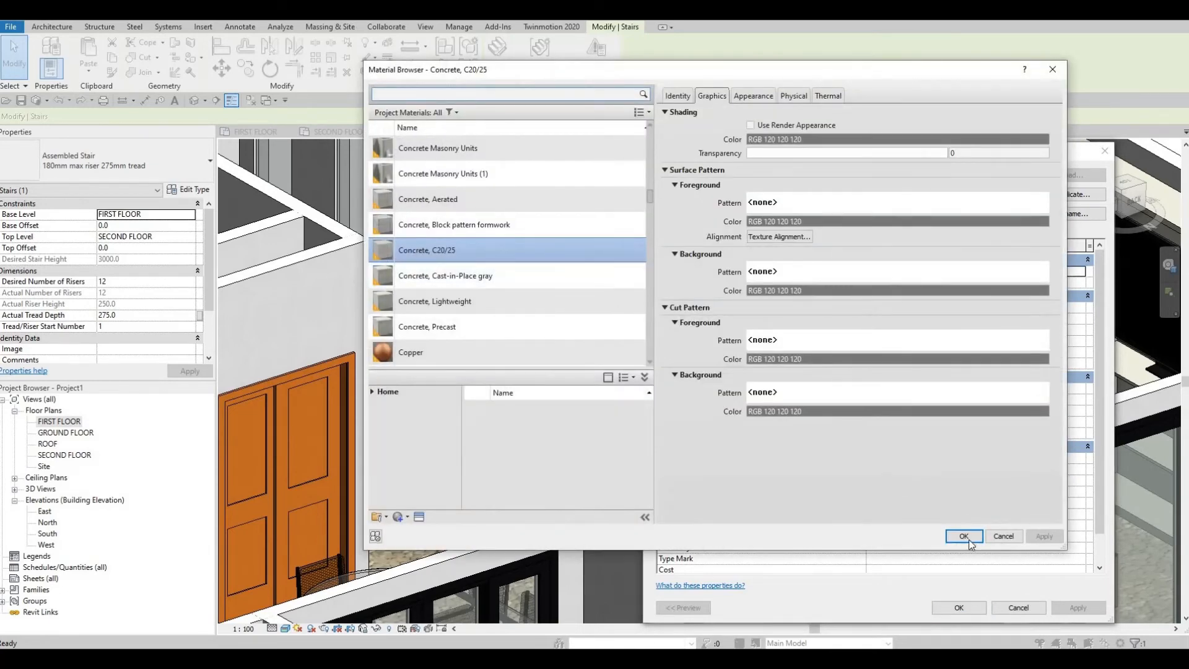
{"action": "left_click", "coordinate": [964, 537]}
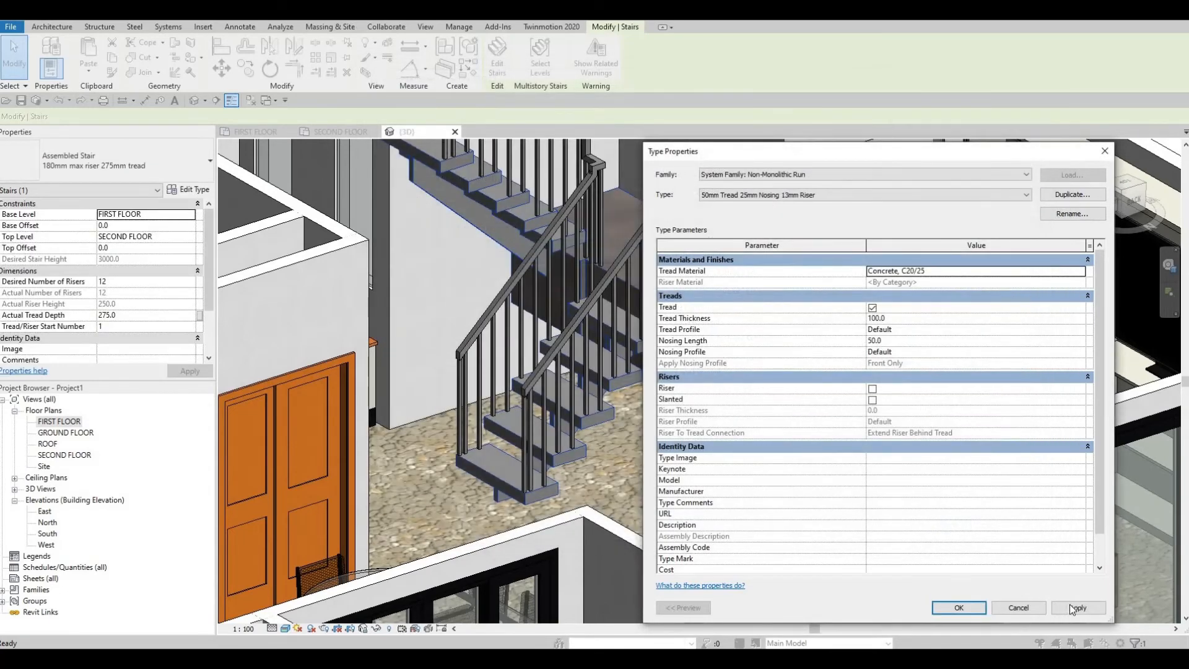
{"action": "left_click", "coordinate": [966, 608]}
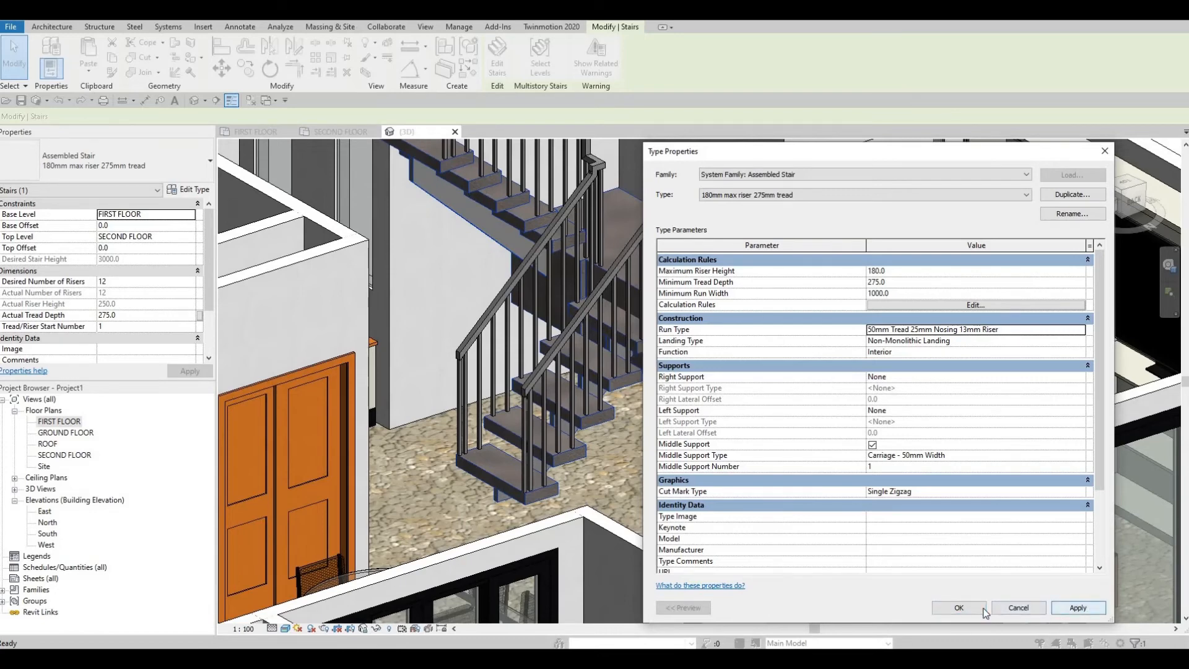
{"action": "left_click", "coordinate": [957, 608]}
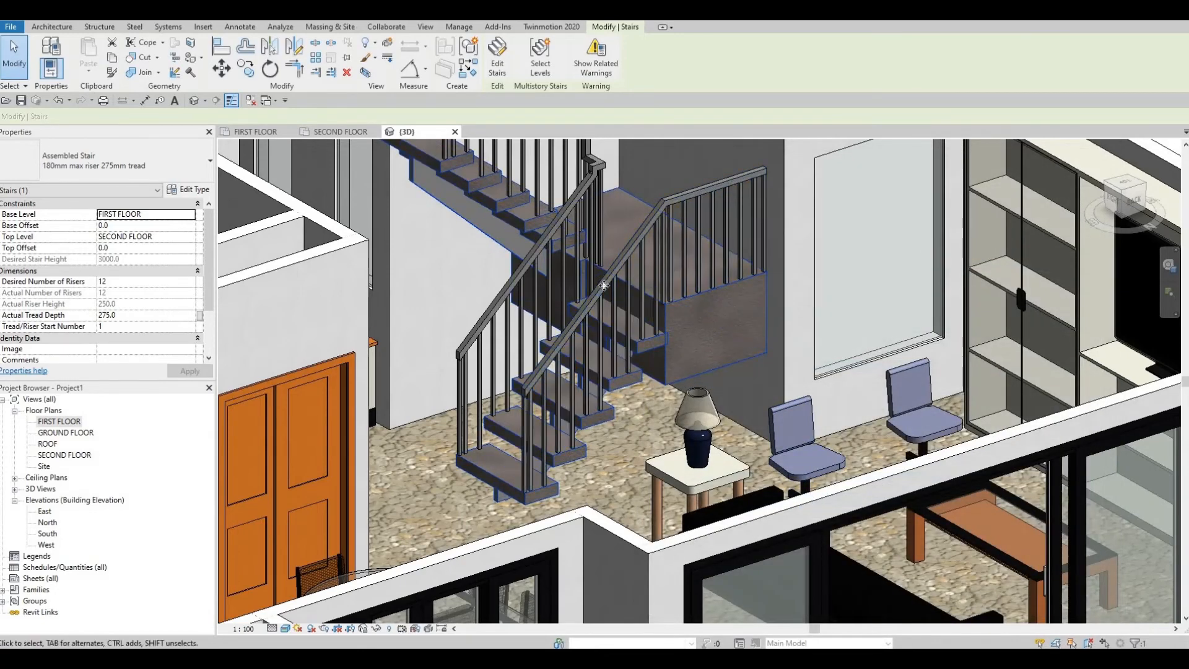
Step: Review the rail structure and baluster placement of the stair railing's 900mm Rectangular type
{"action": "left_click", "coordinate": [603, 285]}
{"action": "left_click", "coordinate": [189, 189]}
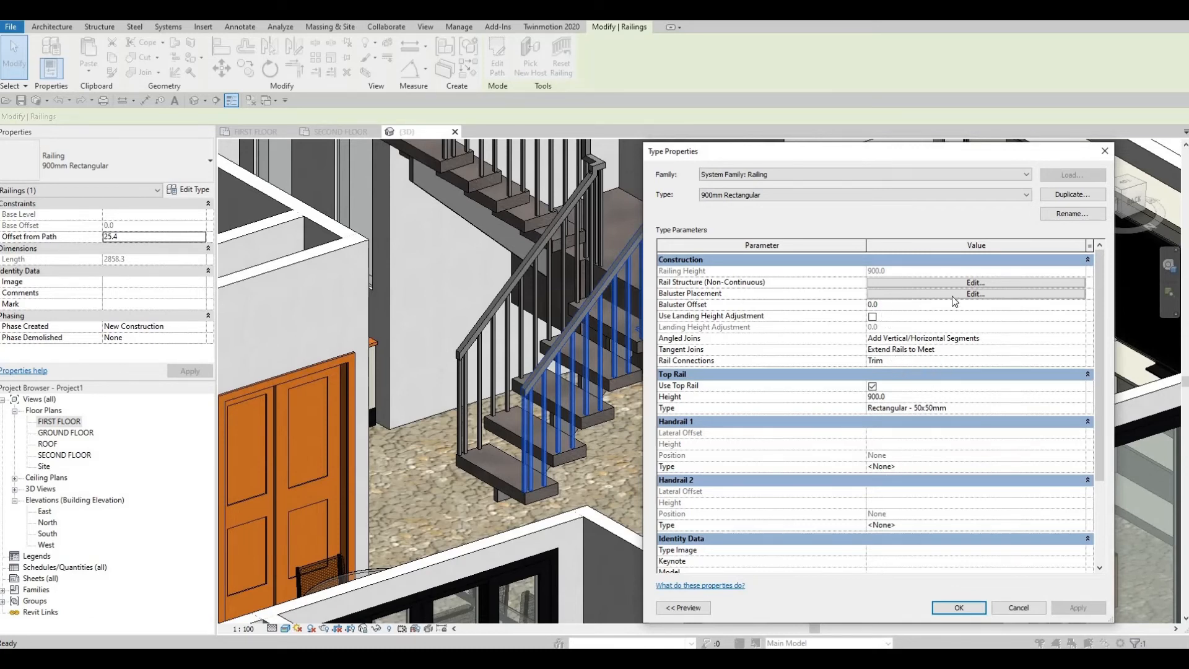
{"action": "left_click", "coordinate": [1025, 282]}
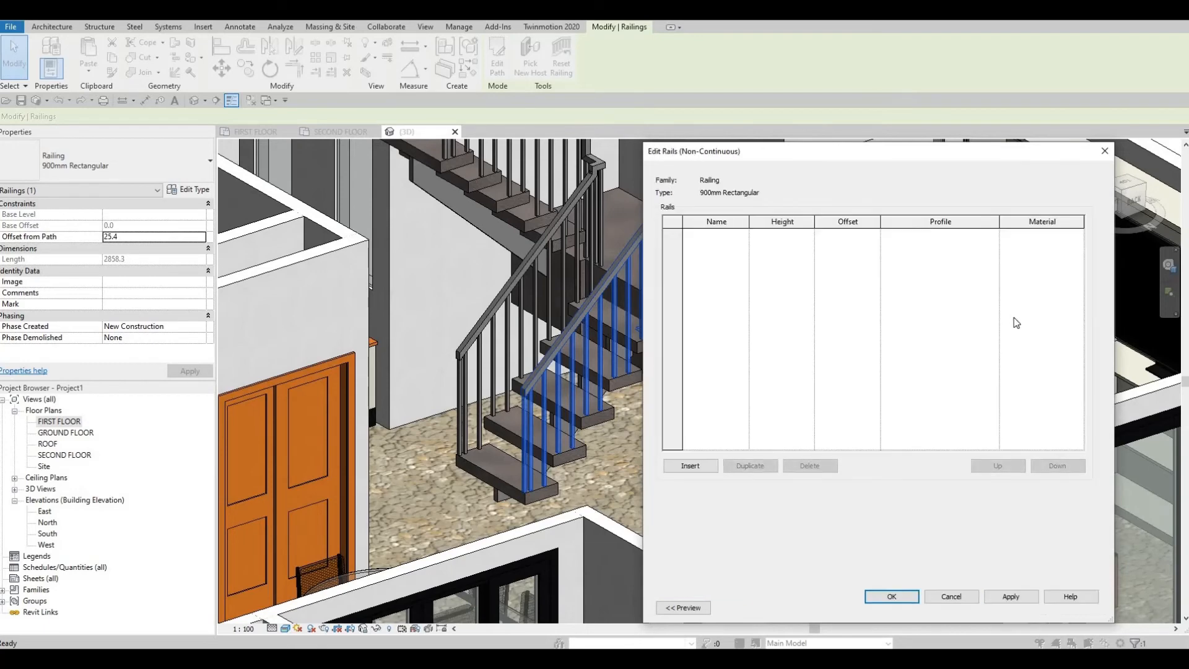
{"action": "key", "text": "Escape"}
{"action": "left_click", "coordinate": [1000, 295]}
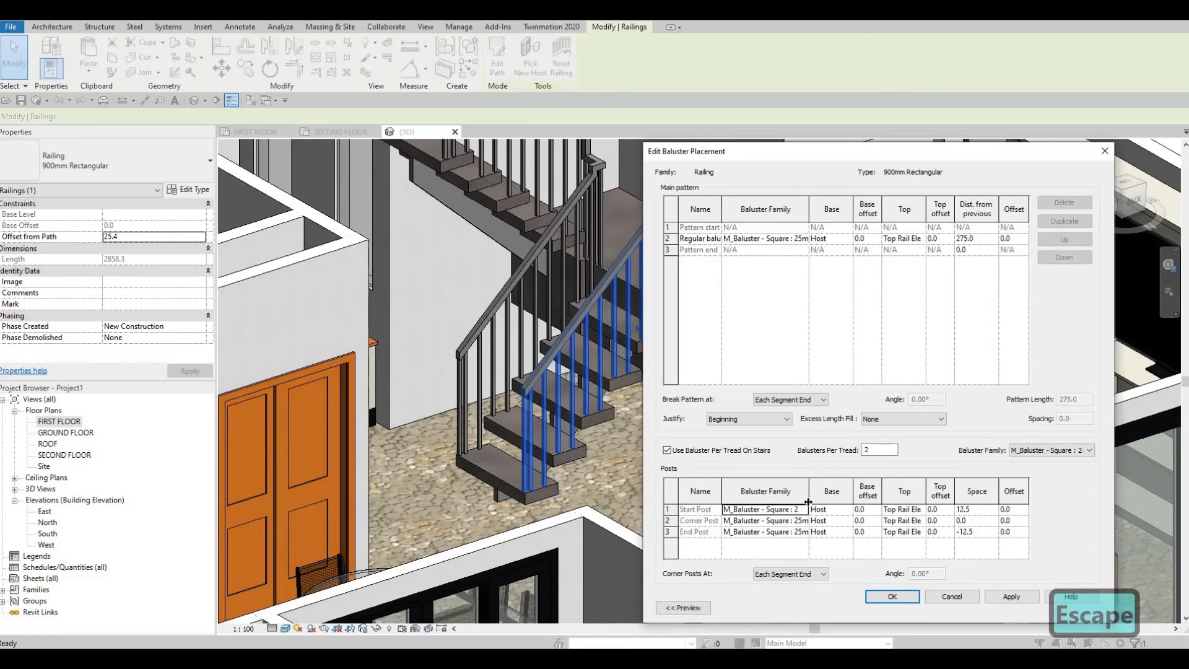
{"action": "key", "text": "Escape"}
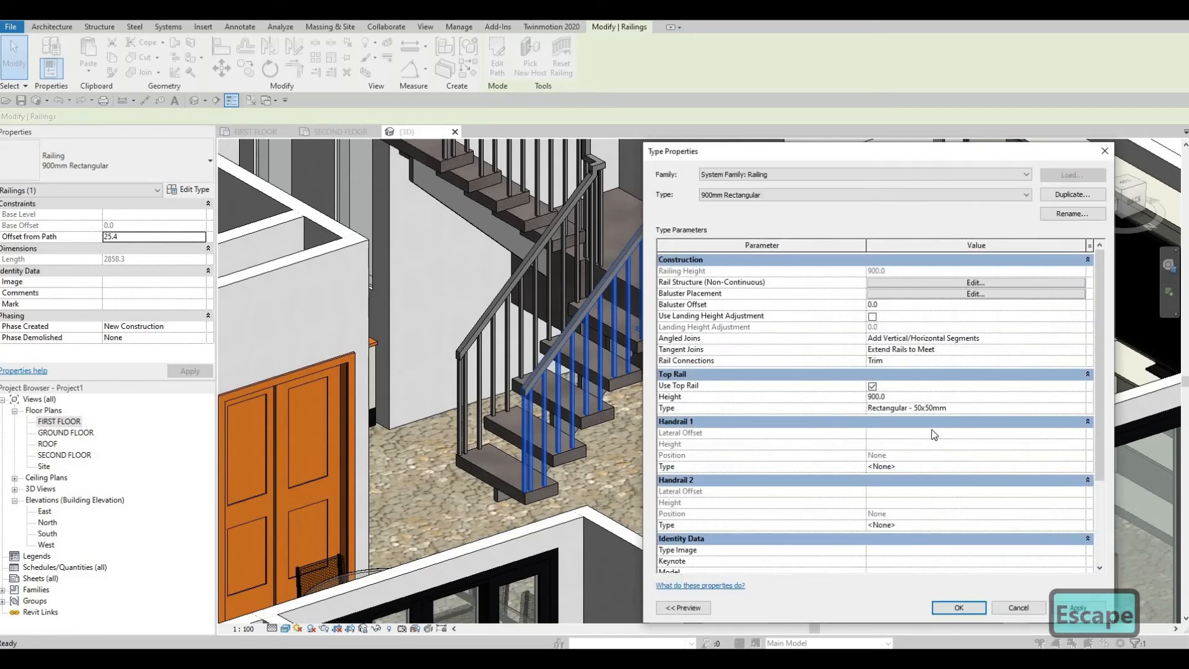
Step: Check the baluster families available for the railing's main pattern and recheck its non-continuous rail structure without changing them
{"action": "key", "text": "F1"}
{"action": "left_click", "coordinate": [935, 295]}
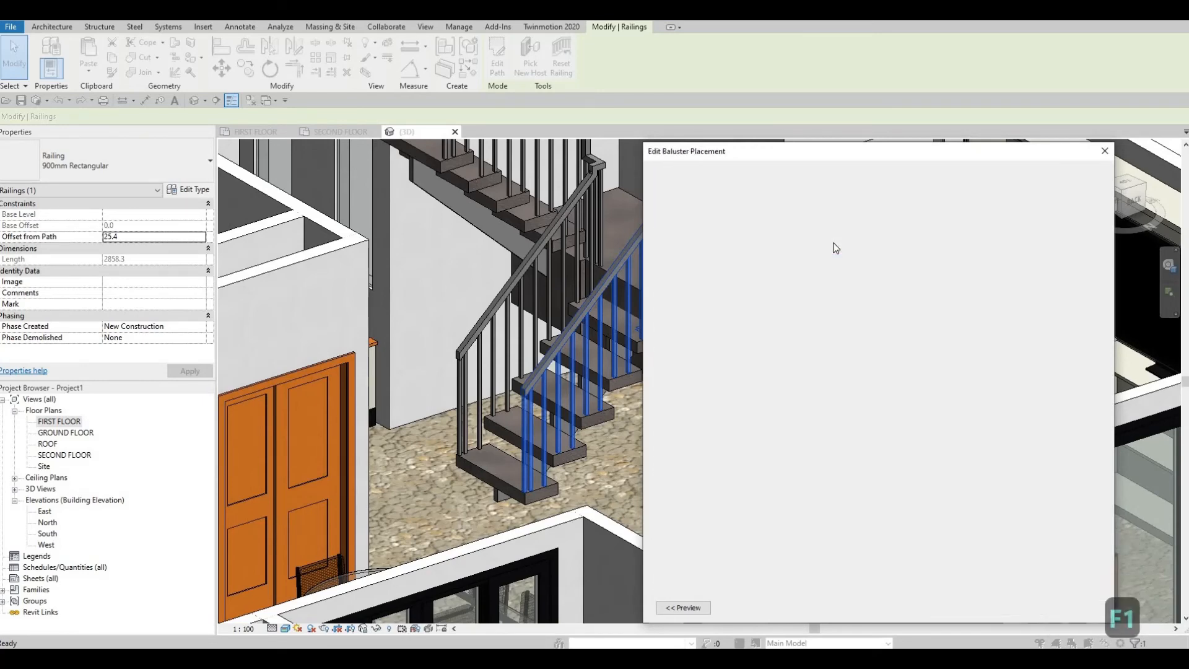
{"action": "left_click", "coordinate": [802, 240]}
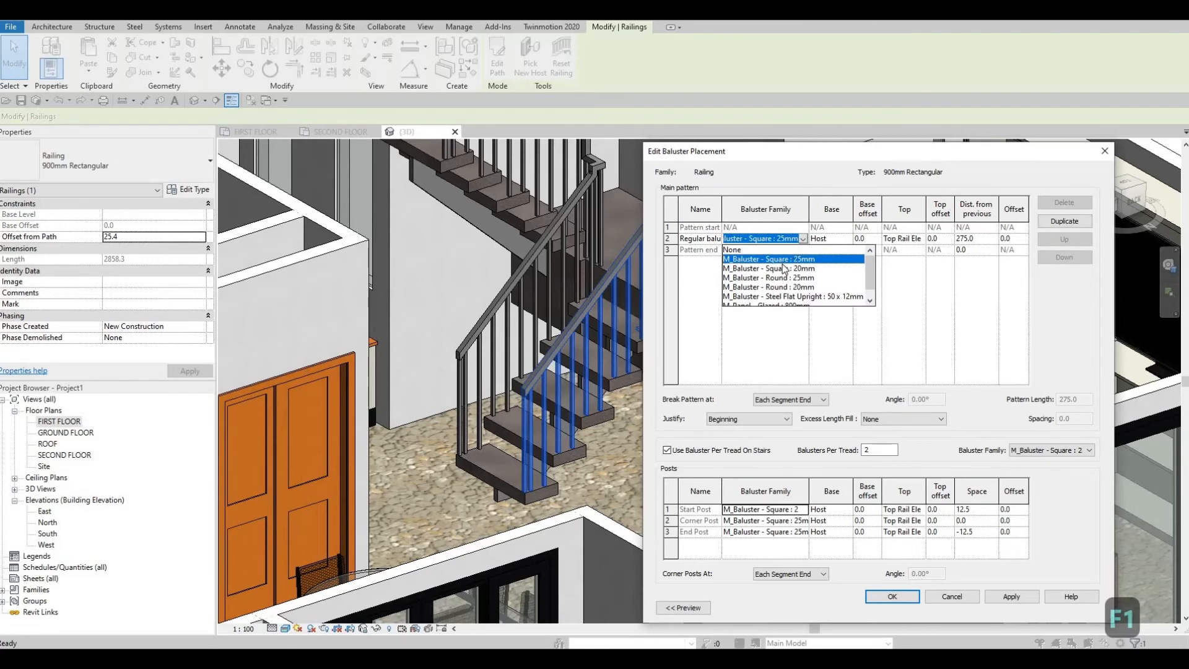
{"action": "left_click", "coordinate": [1078, 207]}
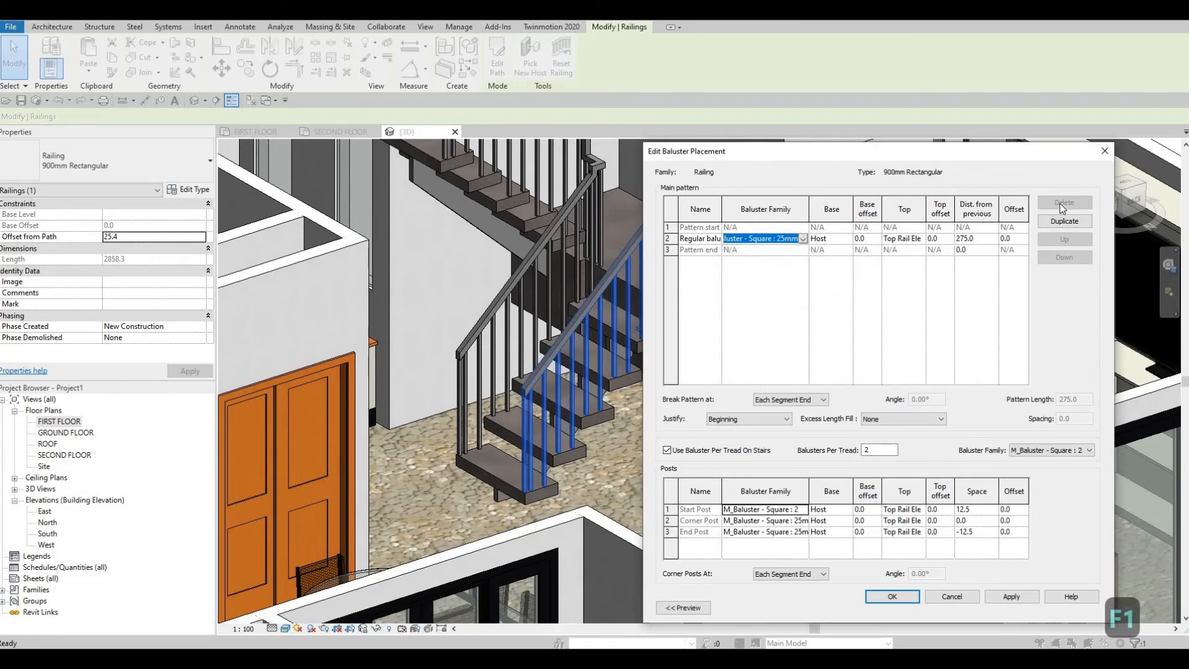
{"action": "left_click", "coordinate": [1108, 153]}
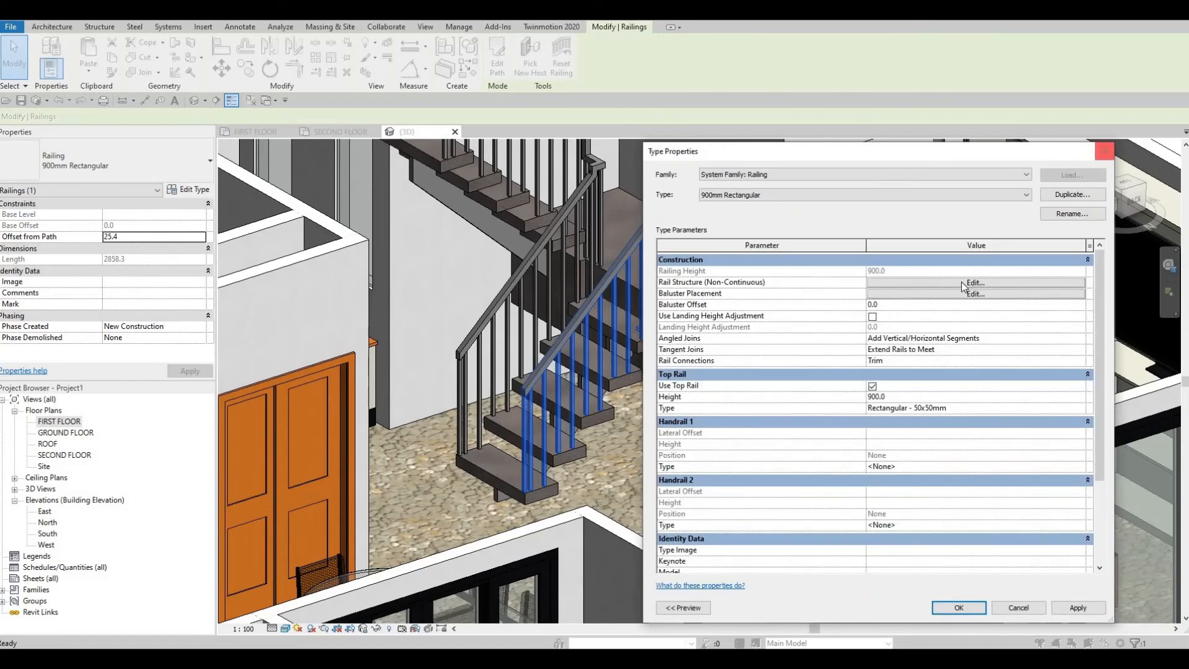
{"action": "left_click", "coordinate": [963, 282]}
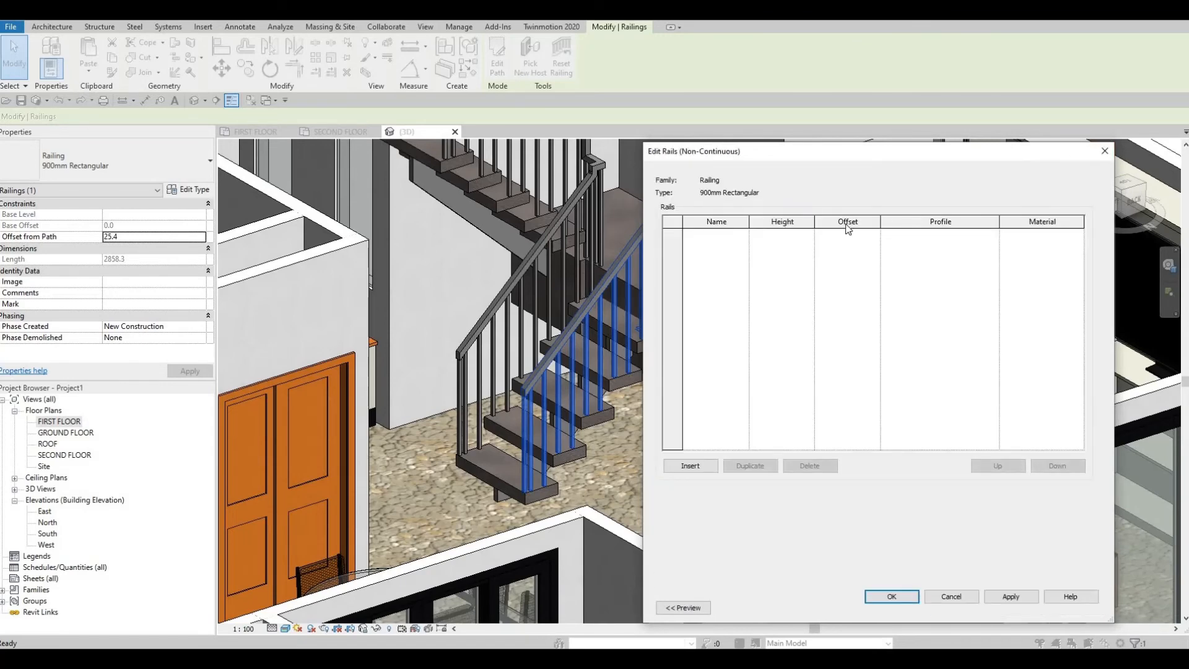
{"action": "left_click", "coordinate": [1105, 151]}
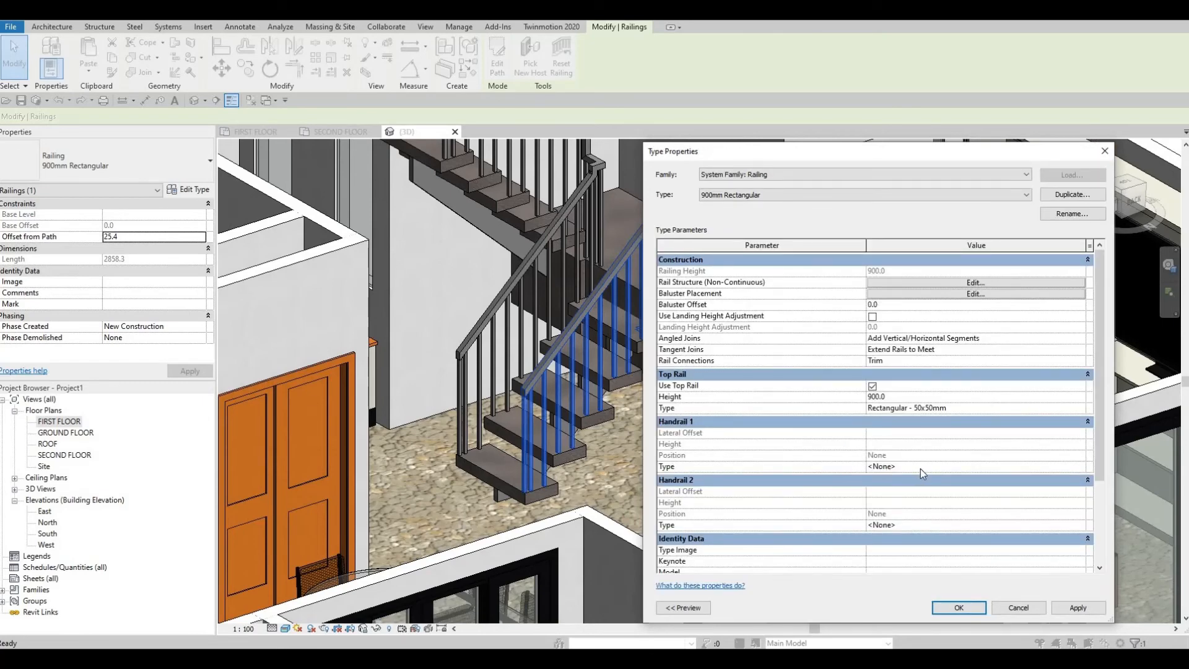
Step: Inspect the Handrail 1 type settings of the railing and close its type properties without changes
{"action": "left_click", "coordinate": [1072, 469]}
{"action": "left_click", "coordinate": [1080, 467]}
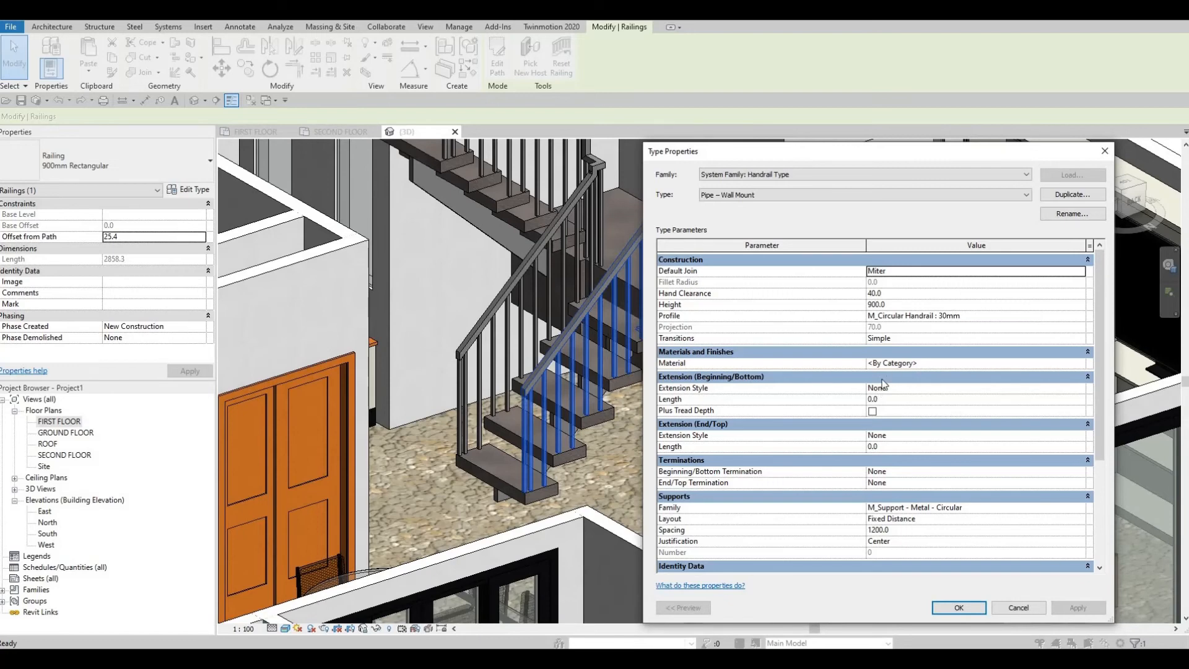
{"action": "key", "text": "Escape"}
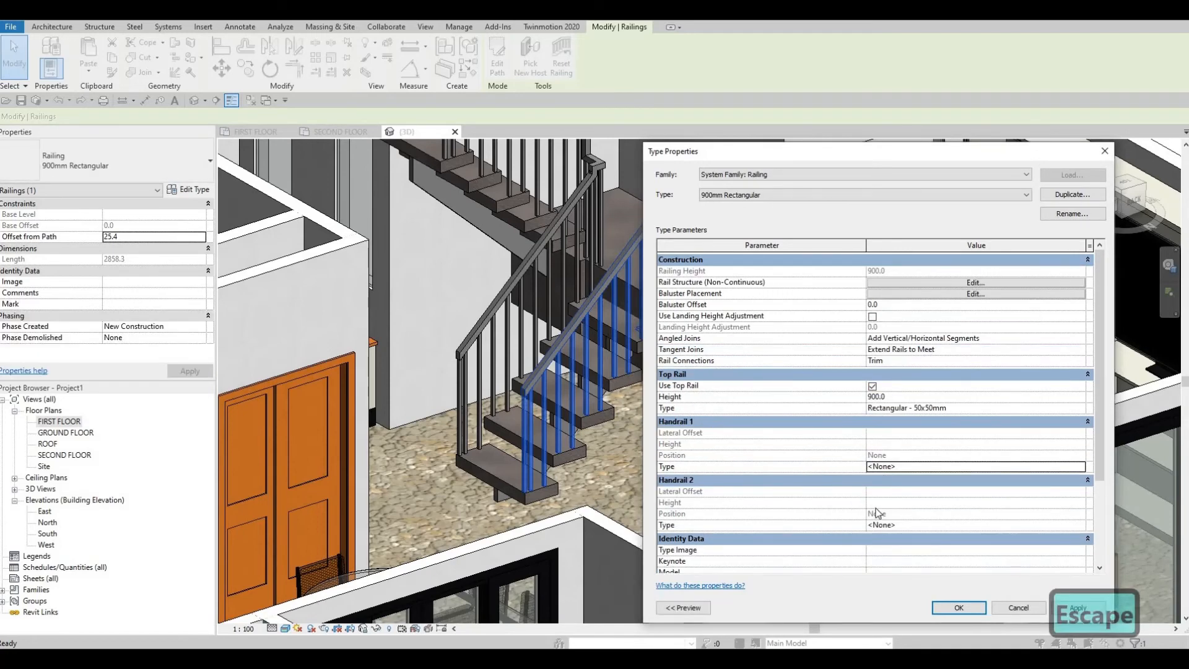
{"action": "scroll", "coordinate": [1009, 592], "scroll_direction": "down", "scroll_amount": 2}
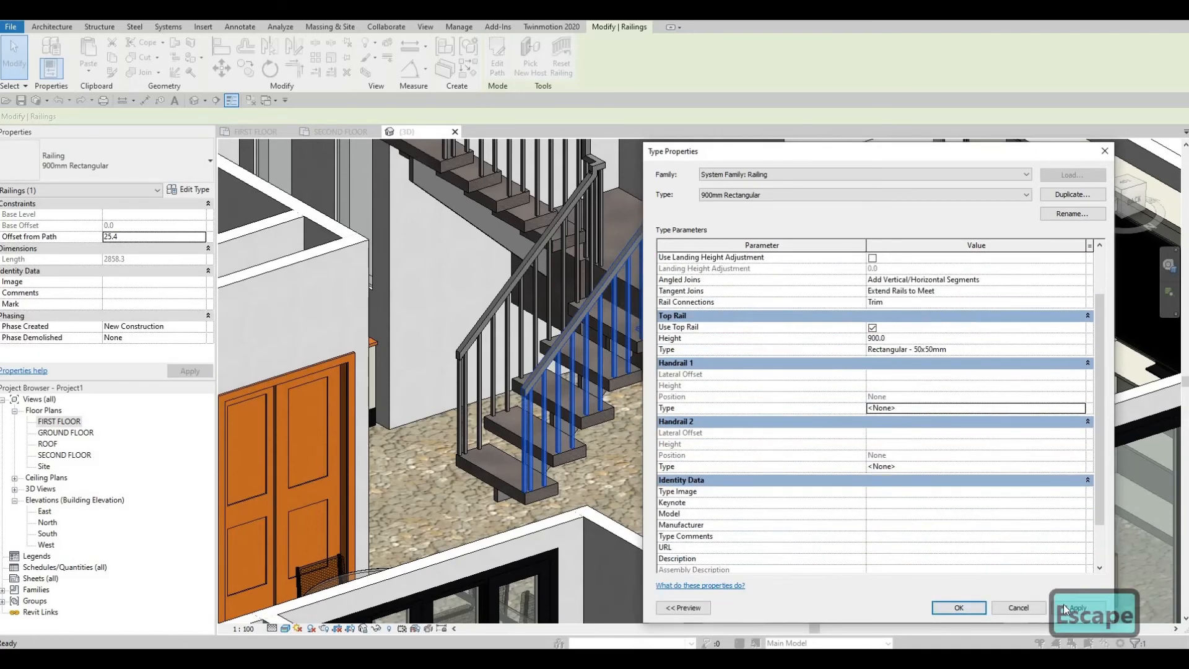
{"action": "left_click", "coordinate": [941, 607]}
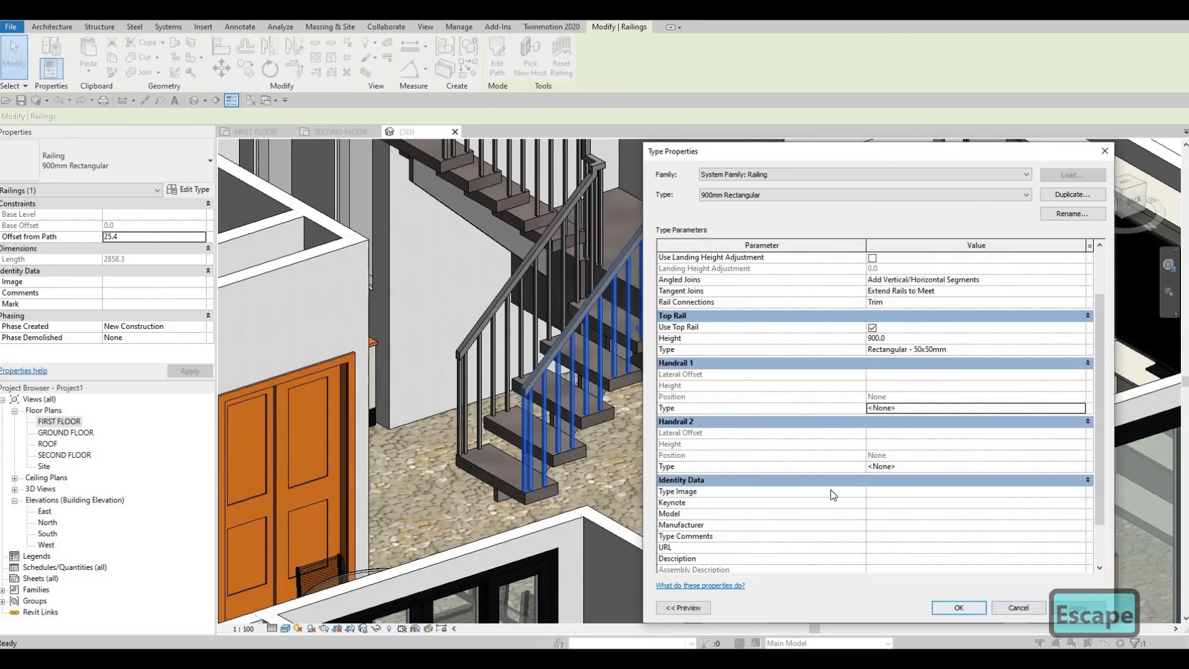
{"action": "key", "text": "Escape"}
{"action": "key", "text": "Escape"}
Step: Examine the staircase and the surrounding exterior walls and living area from several sides in the 3D view
{"action": "scroll", "coordinate": [795, 393], "scroll_direction": "down", "scroll_amount": 1}
{"action": "middle_click_drag", "start_coordinate": [795, 393], "coordinate": [959, 384]}
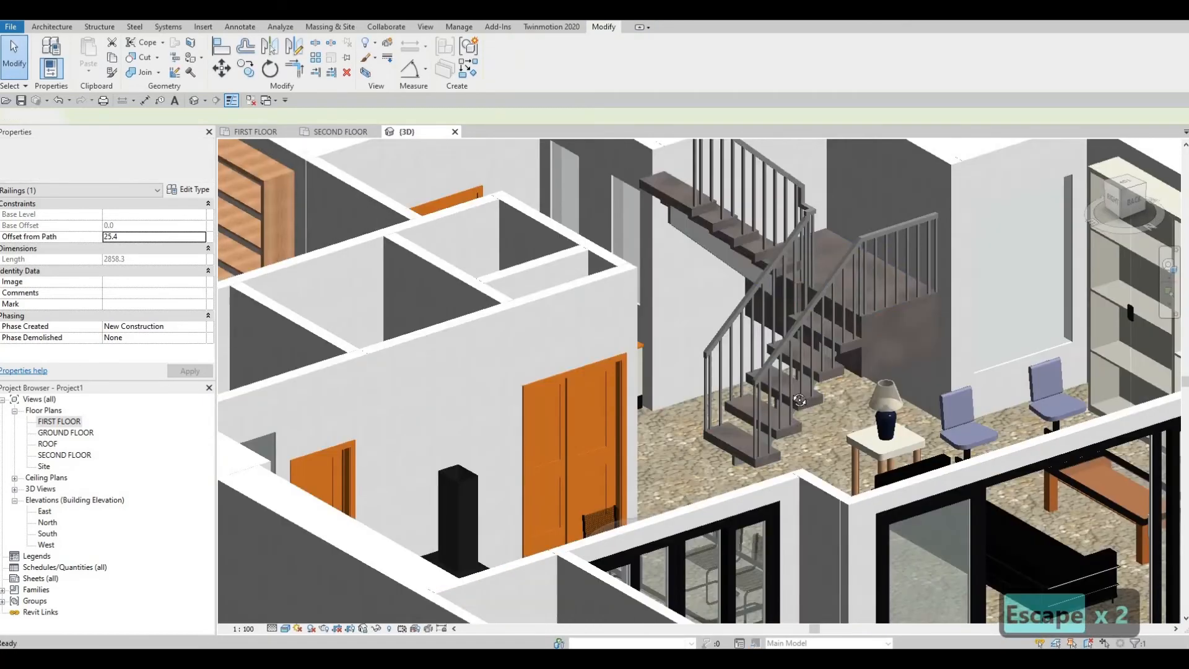
{"action": "middle_click_drag", "start_coordinate": [644, 452], "coordinate": [667, 332], "text": "shift"}
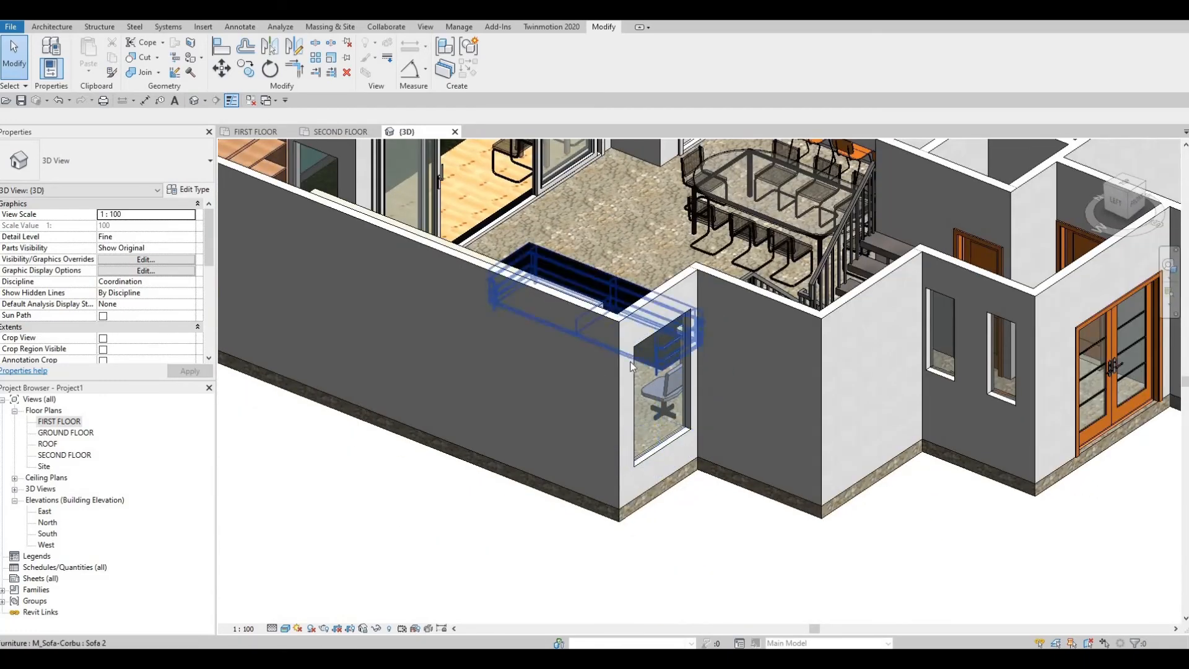
{"action": "scroll", "coordinate": [749, 372], "scroll_direction": "down", "scroll_amount": 5}
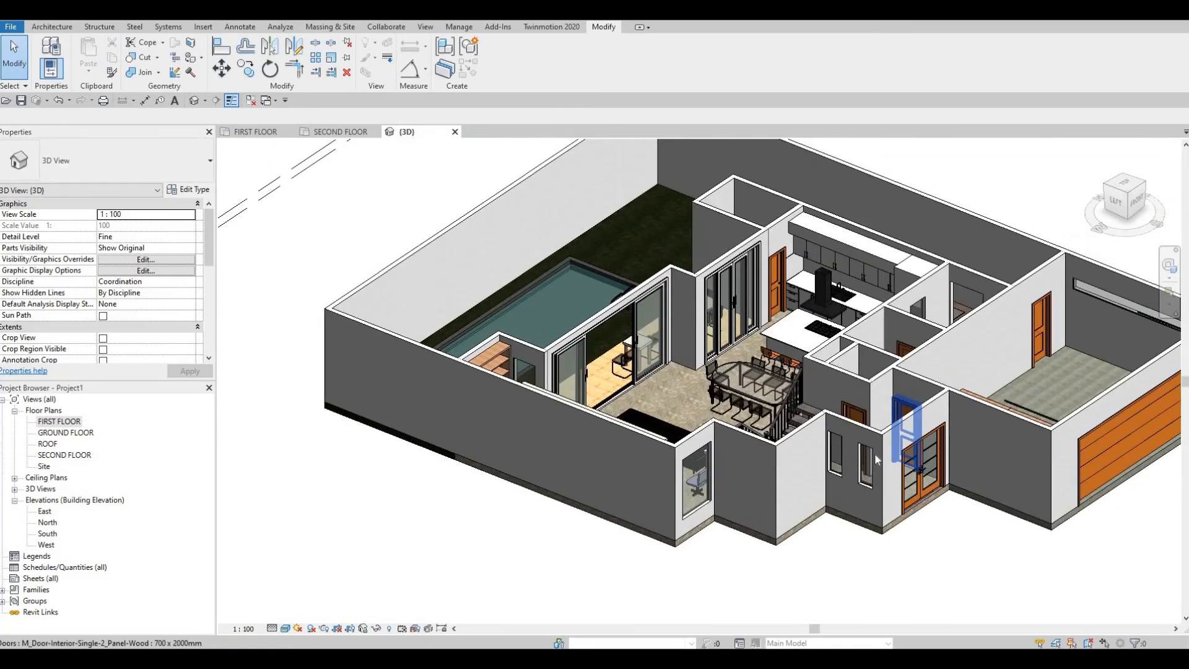
{"action": "middle_click_drag", "start_coordinate": [876, 460], "coordinate": [848, 426], "text": "shift"}
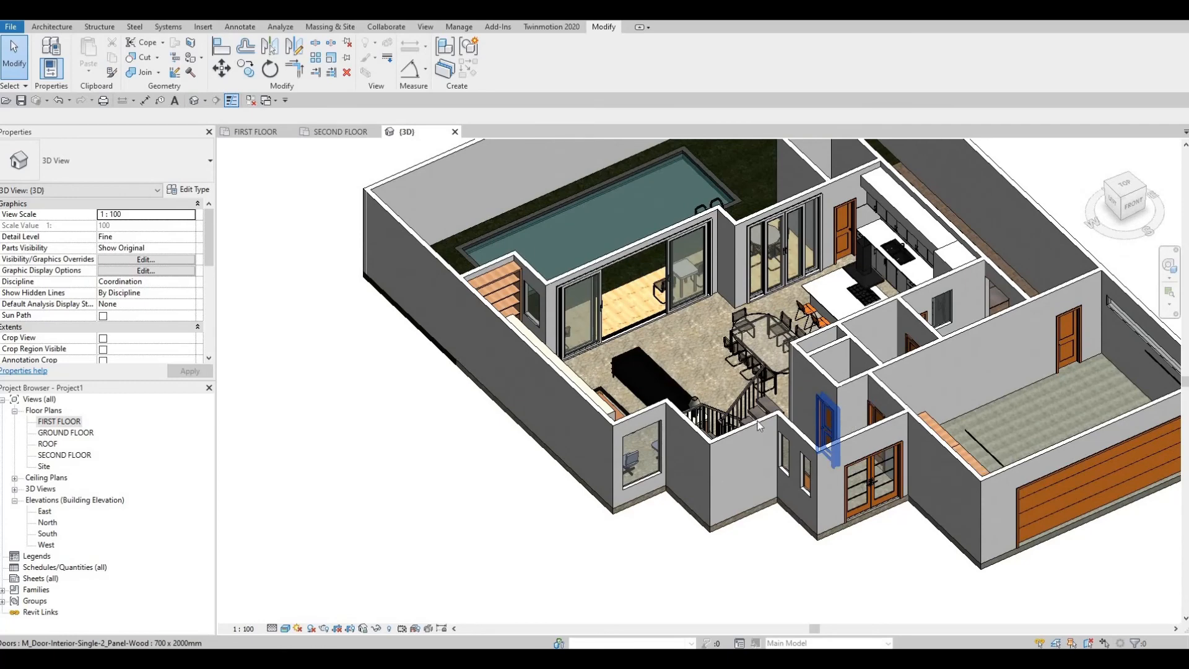
{"action": "scroll", "coordinate": [783, 442], "scroll_direction": "up", "scroll_amount": 2}
{"action": "scroll", "coordinate": [784, 441], "scroll_direction": "up", "scroll_amount": 2}
{"action": "scroll", "coordinate": [784, 441], "scroll_direction": "up", "scroll_amount": 3}
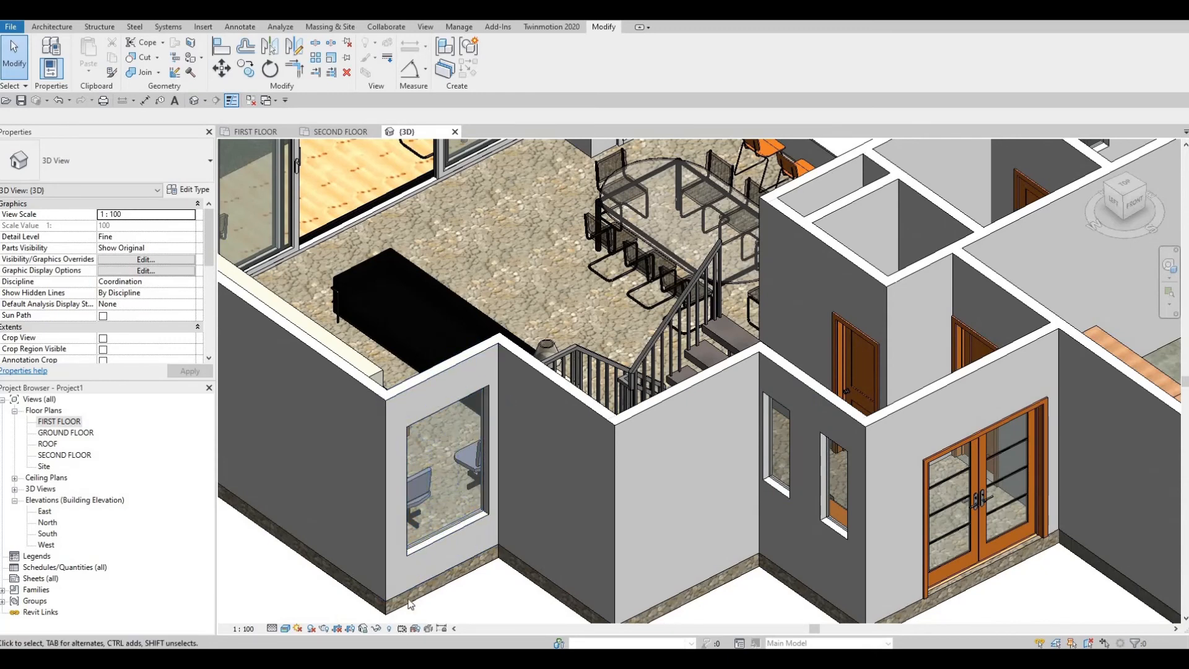
{"action": "scroll", "coordinate": [425, 417], "scroll_direction": "down", "scroll_amount": 3}
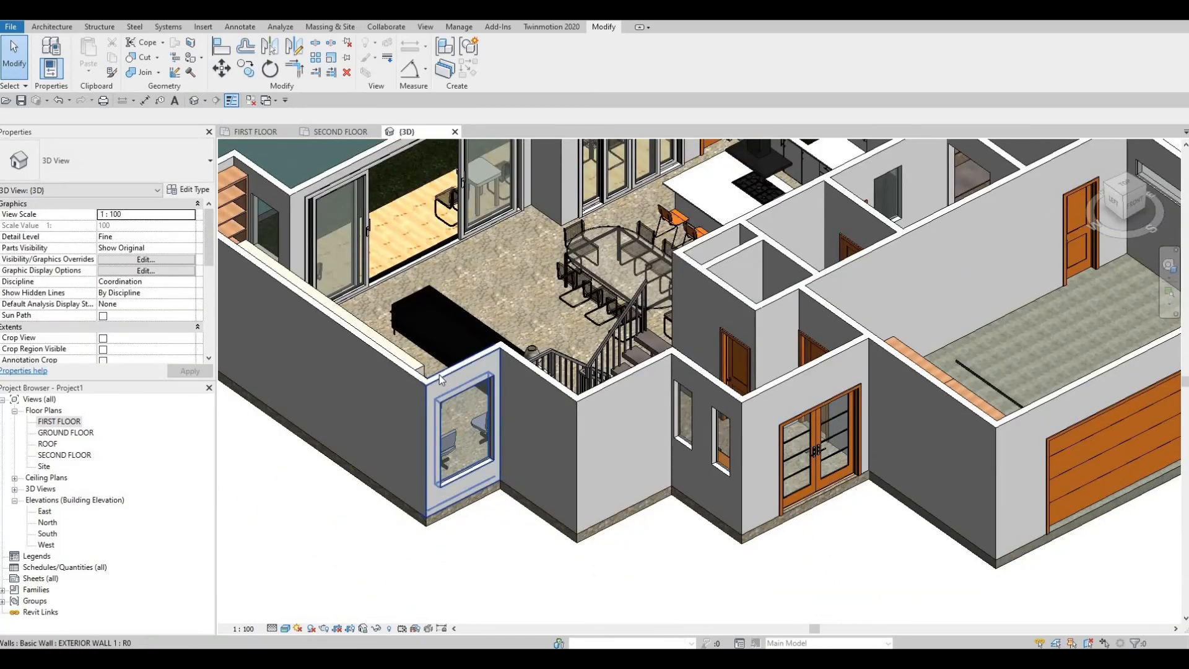
{"action": "middle_click_drag", "start_coordinate": [719, 421], "coordinate": [798, 454], "text": "shift"}
{"action": "scroll", "coordinate": [774, 341], "scroll_direction": "up", "scroll_amount": 3}
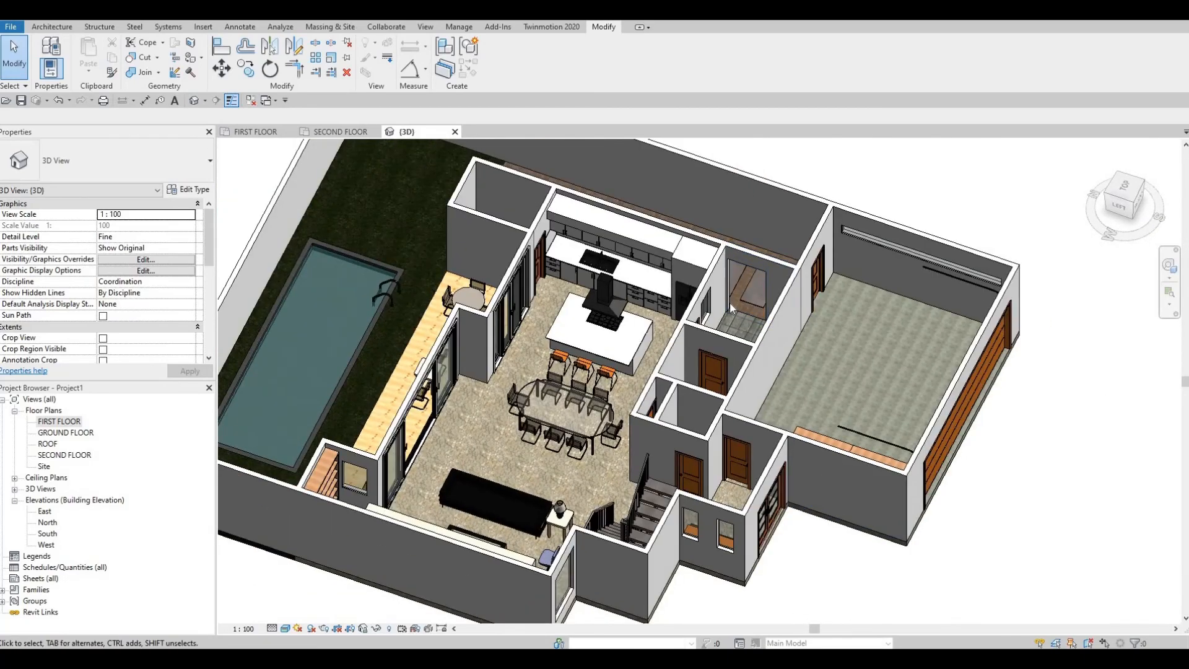
Step: Inspect the rectangular wall opening in the washbasin room beside the kitchen, the garage and the front entrance in 3D
{"action": "scroll", "coordinate": [773, 347], "scroll_direction": "up", "scroll_amount": 1}
{"action": "middle_click_drag", "start_coordinate": [773, 348], "coordinate": [638, 270], "text": "shift"}
{"action": "scroll", "coordinate": [625, 263], "scroll_direction": "up", "scroll_amount": 6}
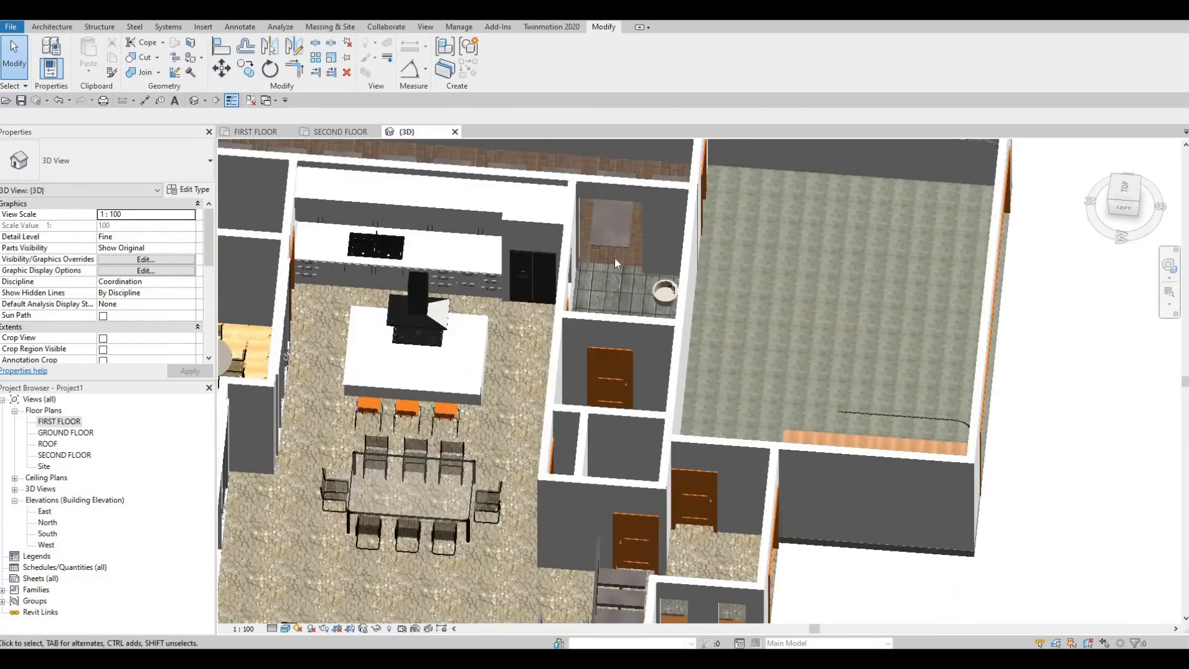
{"action": "left_click", "coordinate": [609, 248]}
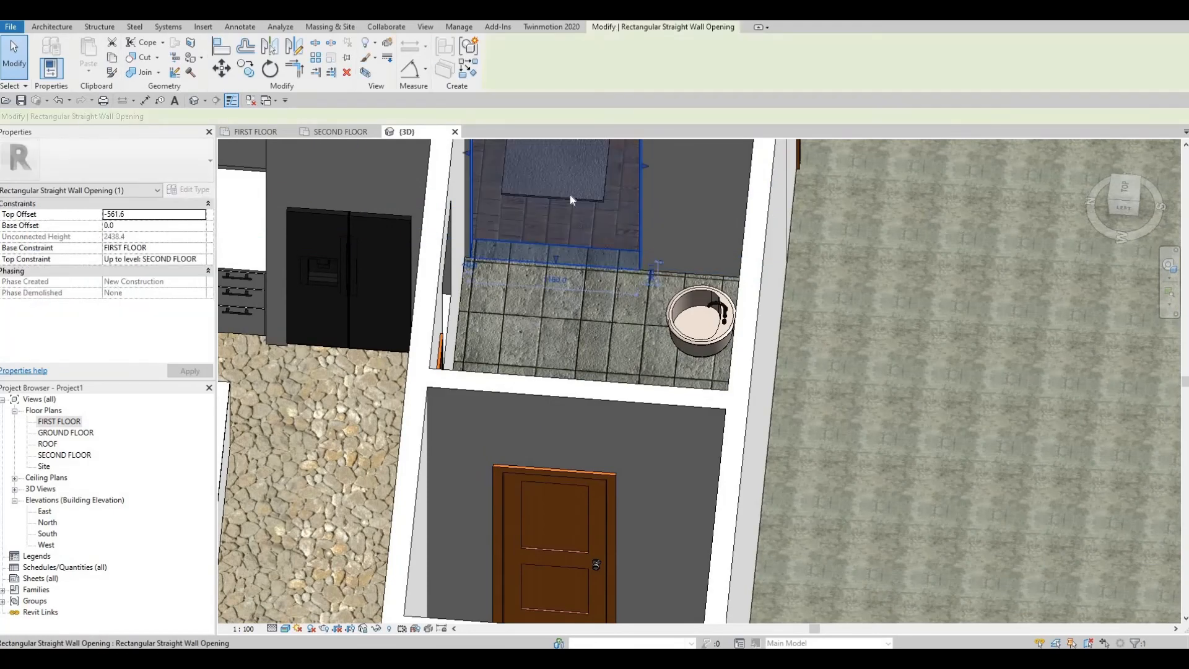
{"action": "middle_click_drag", "start_coordinate": [609, 247], "coordinate": [745, 544], "text": "shift"}
{"action": "scroll", "coordinate": [744, 545], "scroll_direction": "down", "scroll_amount": 2}
{"action": "middle_click_drag", "start_coordinate": [867, 337], "coordinate": [849, 306]}
{"action": "key", "text": "Escape"}
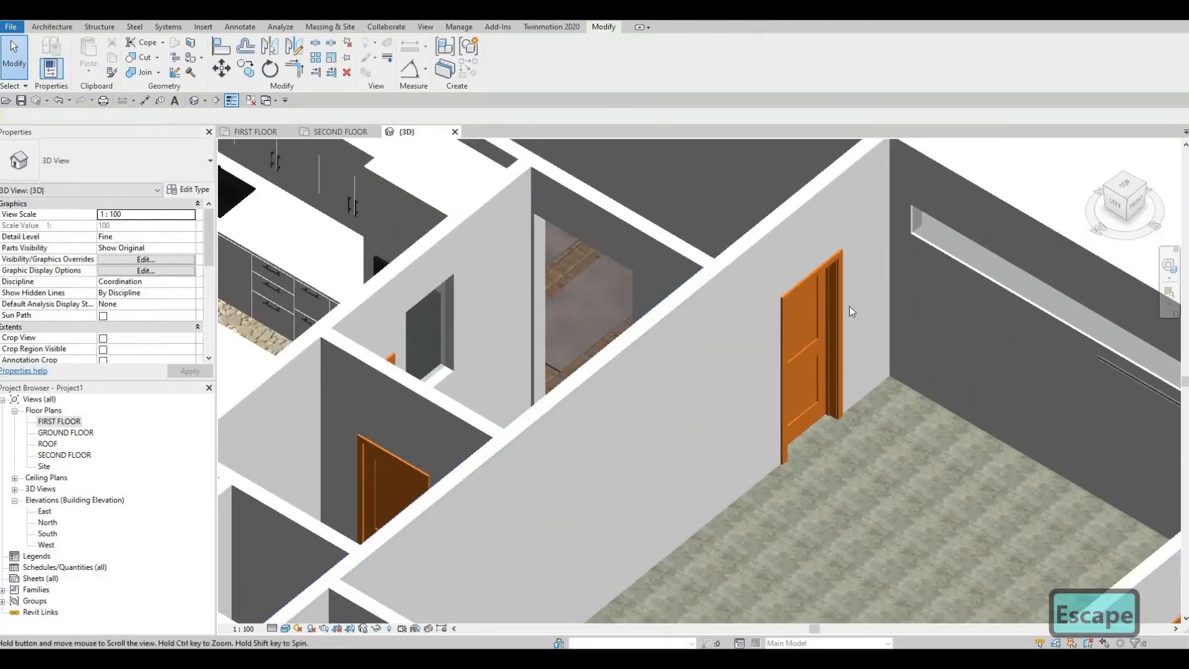
{"action": "middle_click_drag", "start_coordinate": [600, 374], "coordinate": [756, 318]}
{"action": "scroll", "coordinate": [756, 318], "scroll_direction": "down", "scroll_amount": 1}
{"action": "scroll", "coordinate": [614, 445], "scroll_direction": "down", "scroll_amount": 1}
{"action": "middle_click_drag", "start_coordinate": [548, 576], "coordinate": [646, 402]}
{"action": "scroll", "coordinate": [646, 401], "scroll_direction": "down", "scroll_amount": 1}
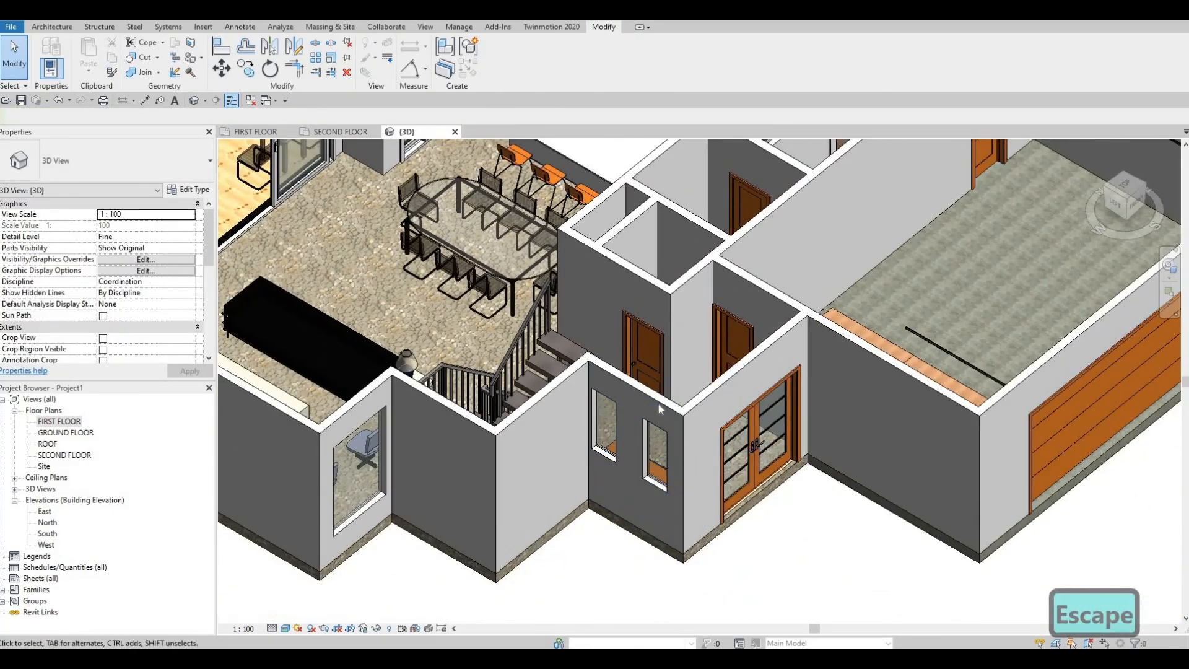
Step: Examine the kitchen, washroom, garage and side walkway in 3D, plus the living and dining areas, staircase and pool side of the floor
{"action": "middle_click_drag", "start_coordinate": [735, 366], "coordinate": [727, 545]}
{"action": "middle_click_drag", "start_coordinate": [819, 530], "coordinate": [841, 388], "text": "shift"}
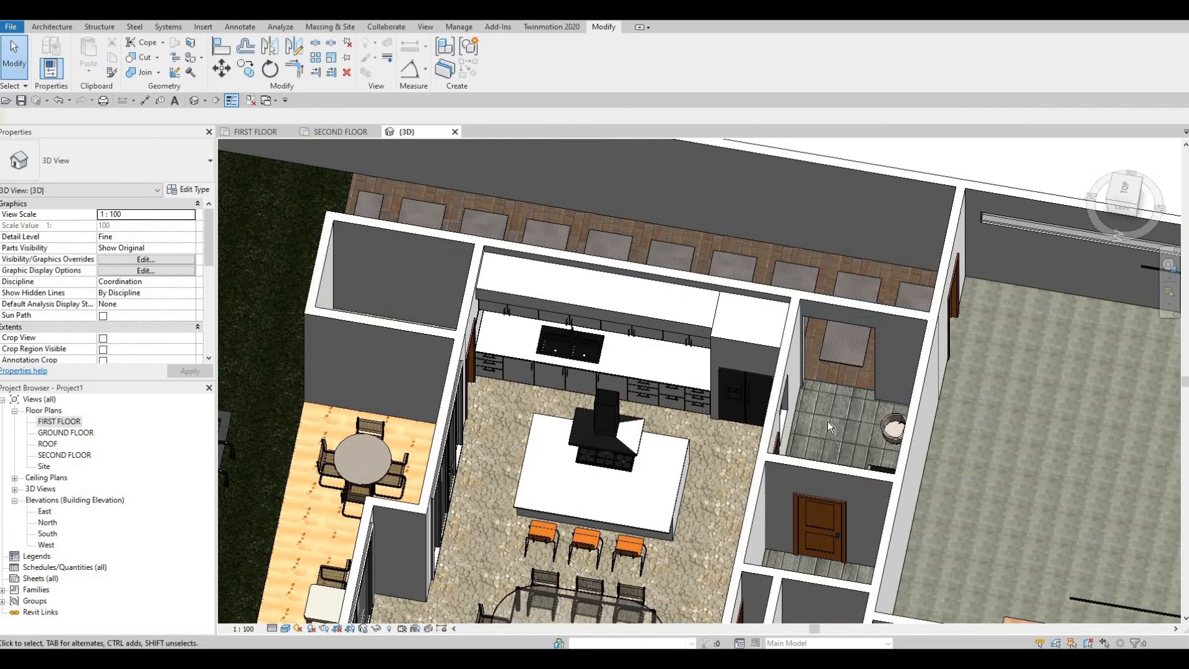
{"action": "middle_click_drag", "start_coordinate": [663, 455], "coordinate": [310, 341], "text": "shift"}
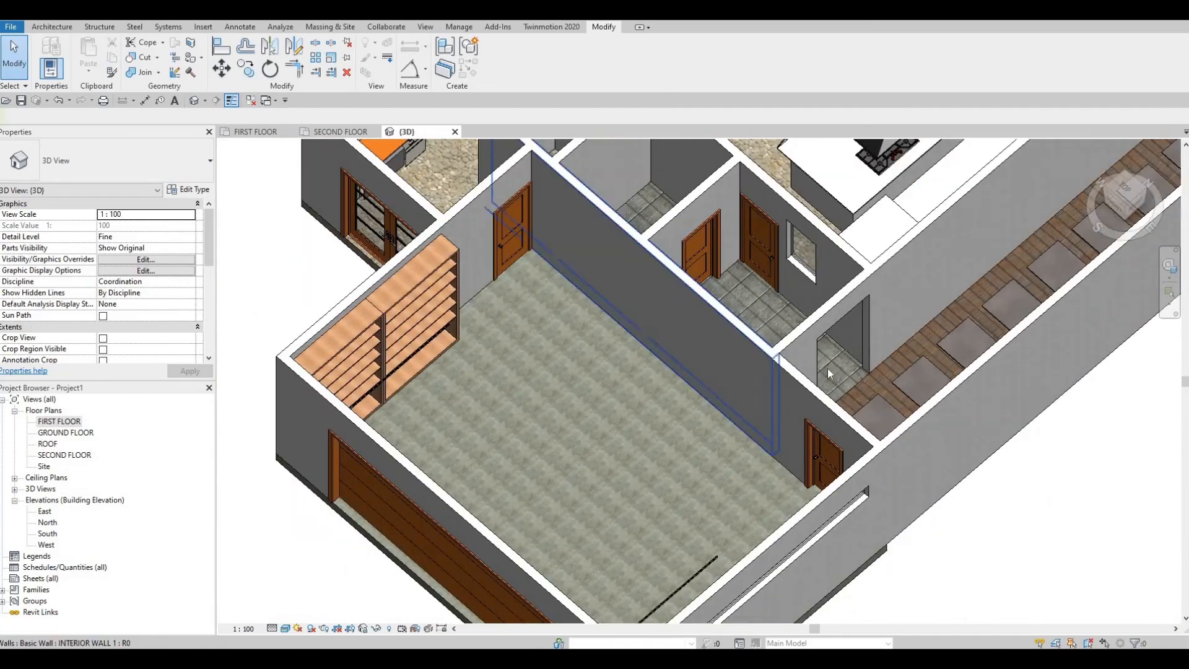
{"action": "middle_click_drag", "start_coordinate": [828, 372], "coordinate": [768, 539]}
{"action": "middle_click_drag", "start_coordinate": [969, 155], "coordinate": [985, 334]}
{"action": "middle_click_drag", "start_coordinate": [579, 465], "coordinate": [809, 313]}
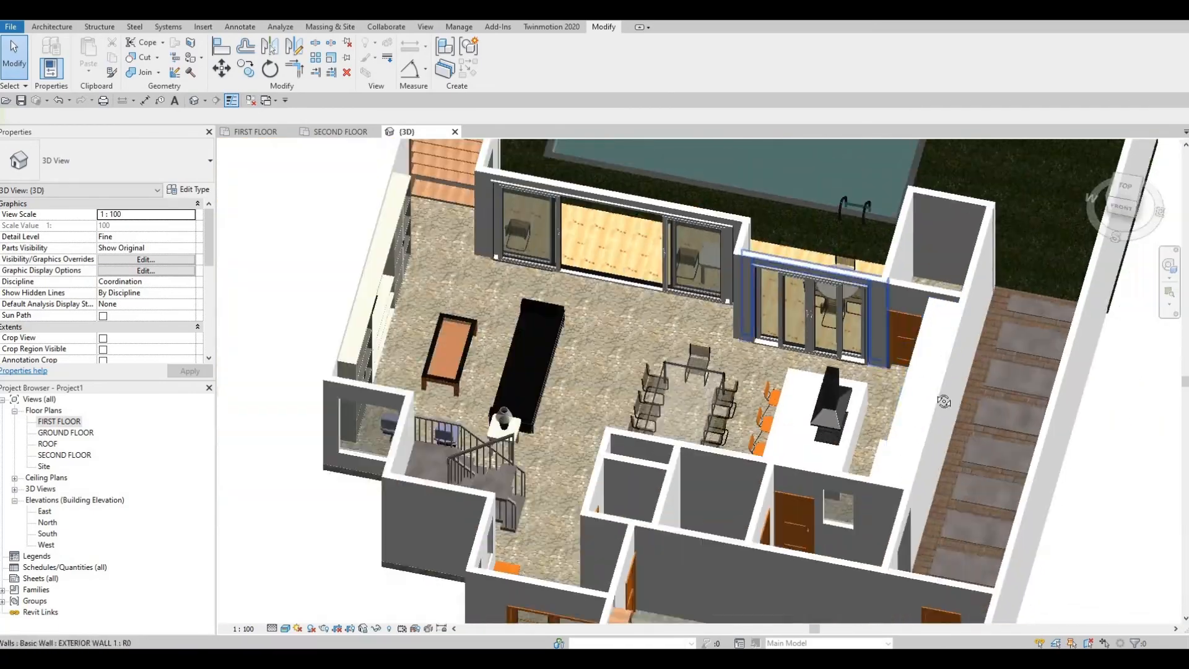
{"action": "middle_click_drag", "start_coordinate": [945, 401], "coordinate": [941, 353], "text": "shift"}
{"action": "scroll", "coordinate": [929, 347], "scroll_direction": "down", "scroll_amount": 1}
{"action": "middle_click_drag", "start_coordinate": [842, 545], "coordinate": [920, 377]}
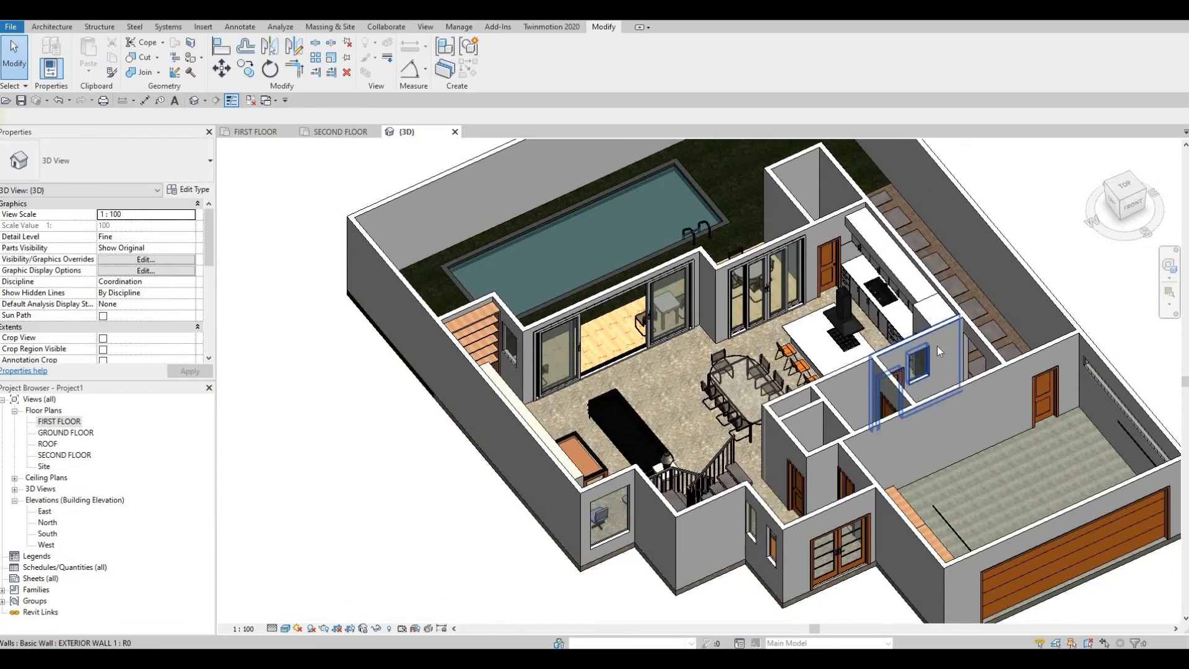
{"action": "scroll", "coordinate": [910, 376], "scroll_direction": "up", "scroll_amount": 1}
{"action": "scroll", "coordinate": [911, 379], "scroll_direction": "up", "scroll_amount": 1}
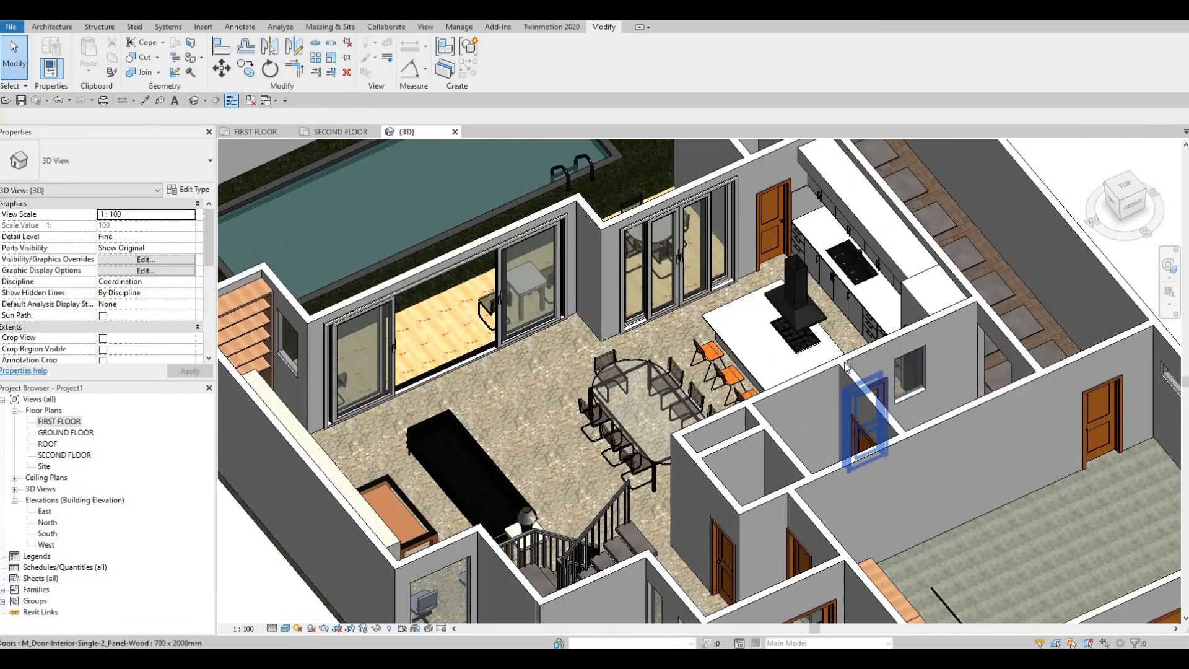
{"action": "scroll", "coordinate": [656, 359], "scroll_direction": "down", "scroll_amount": 4}
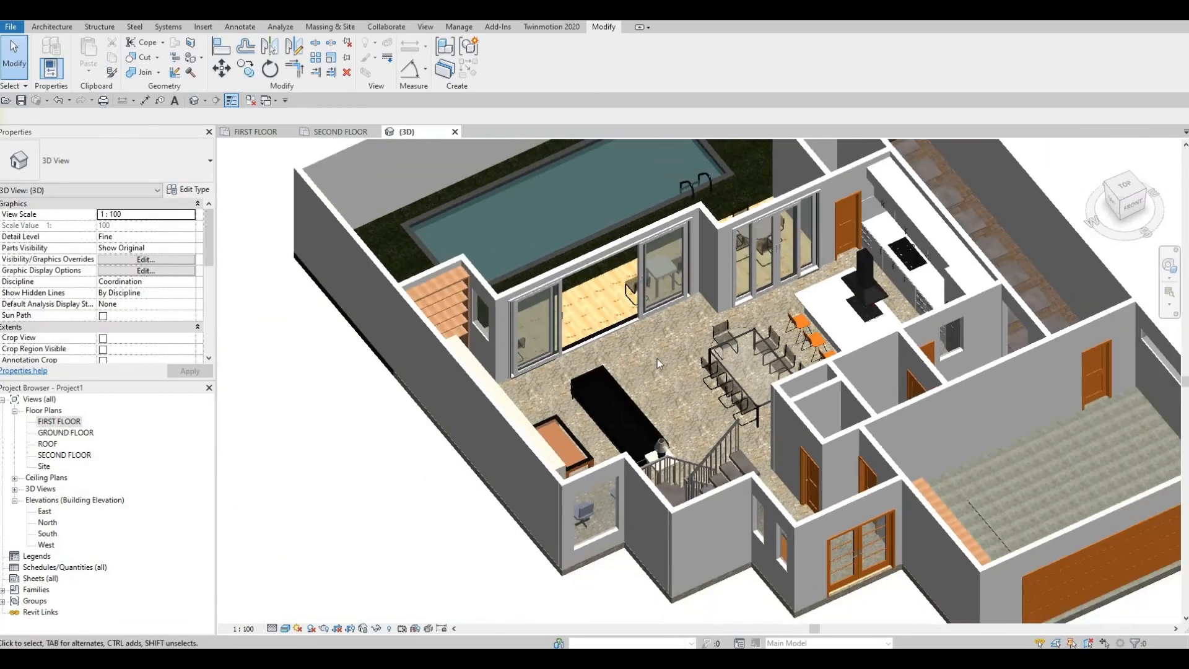